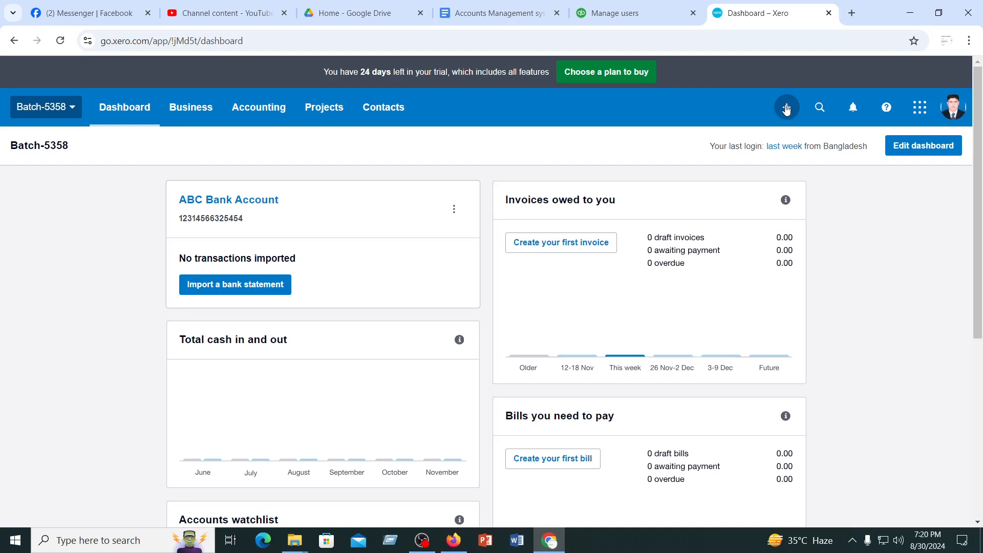
Start a new invoice and look over its blank form
click(786, 108)
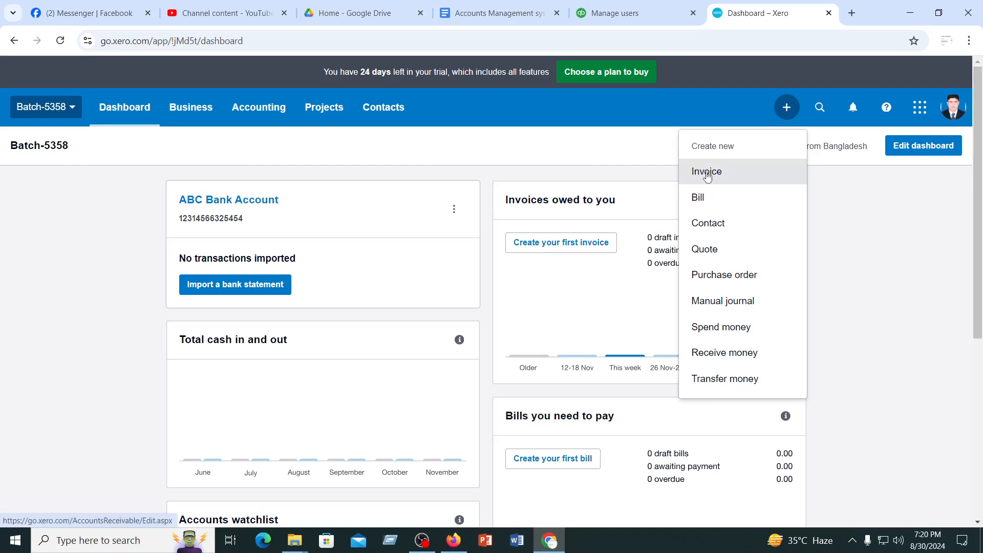
click(707, 173)
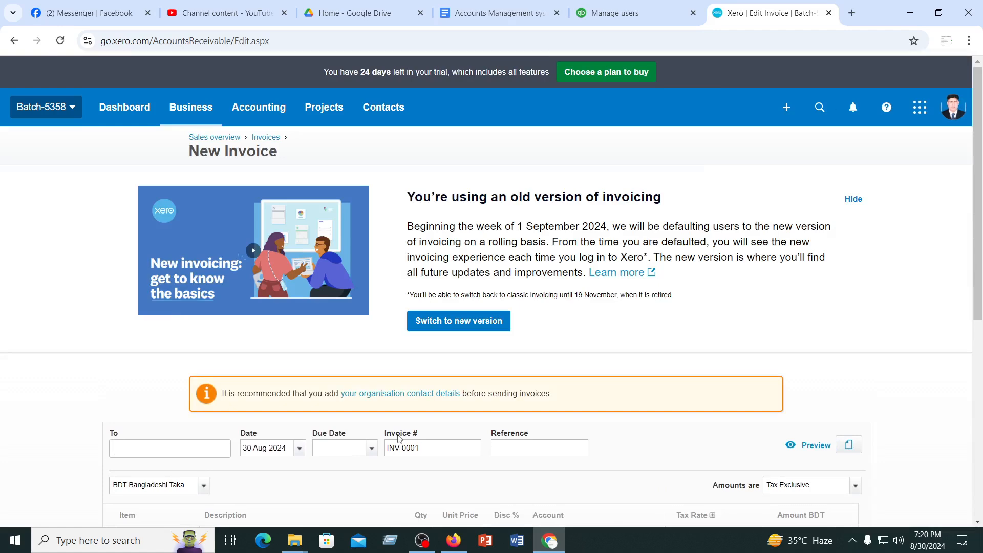
scroll(399, 438, down, 5)
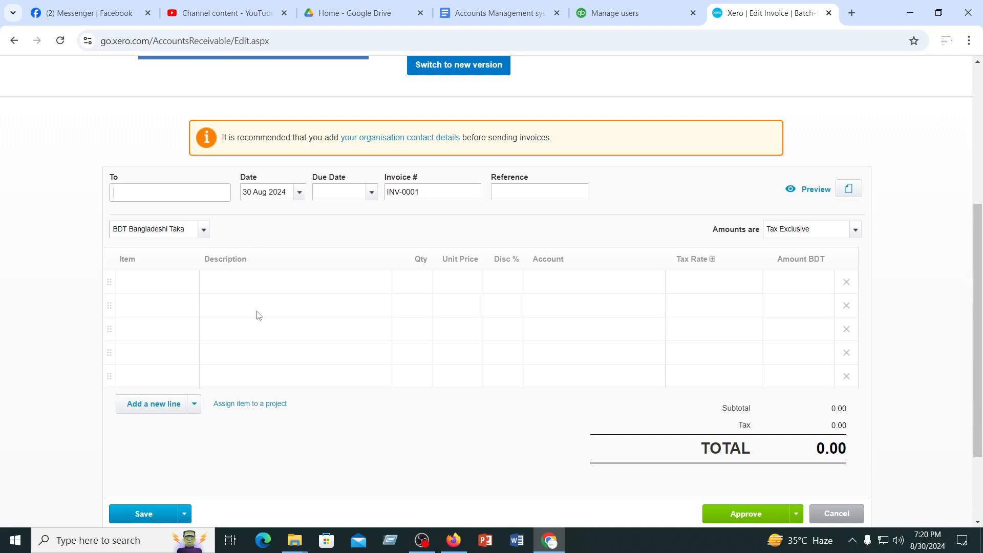
scroll(258, 315, up, 4)
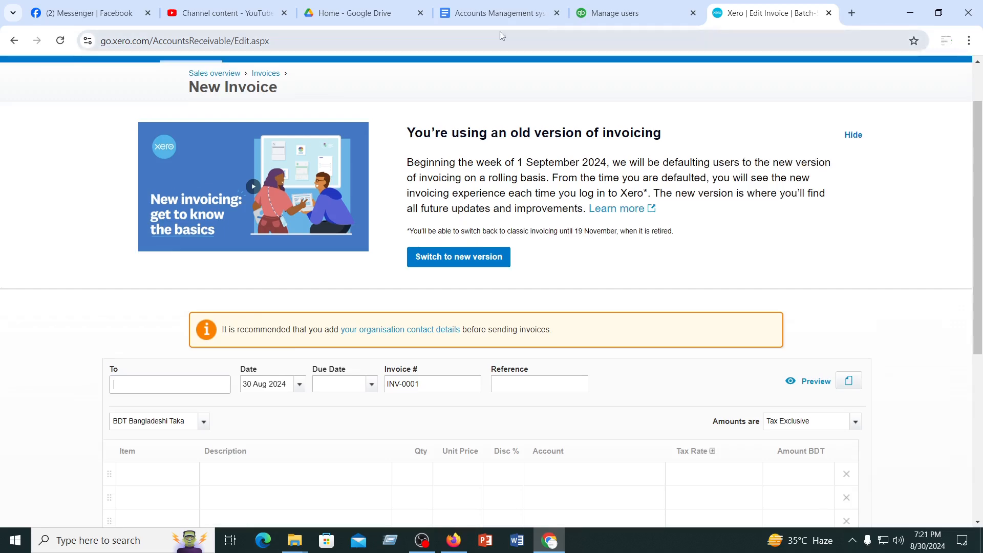
Duplicate the New Invoice browser tab and hide the old-version invoicing notice in the copy
click(367, 13)
click(226, 13)
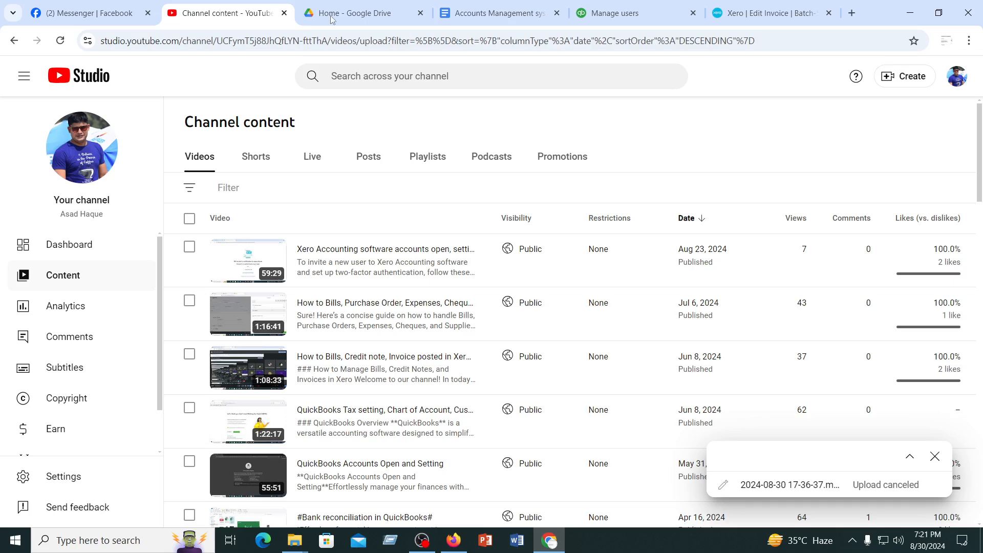
click(785, 14)
right_click(743, 13)
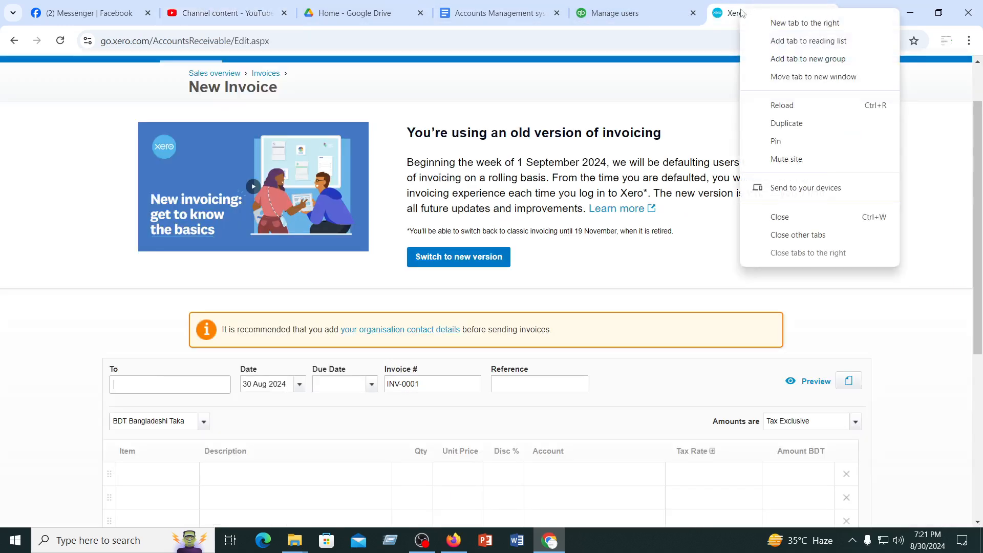
click(787, 124)
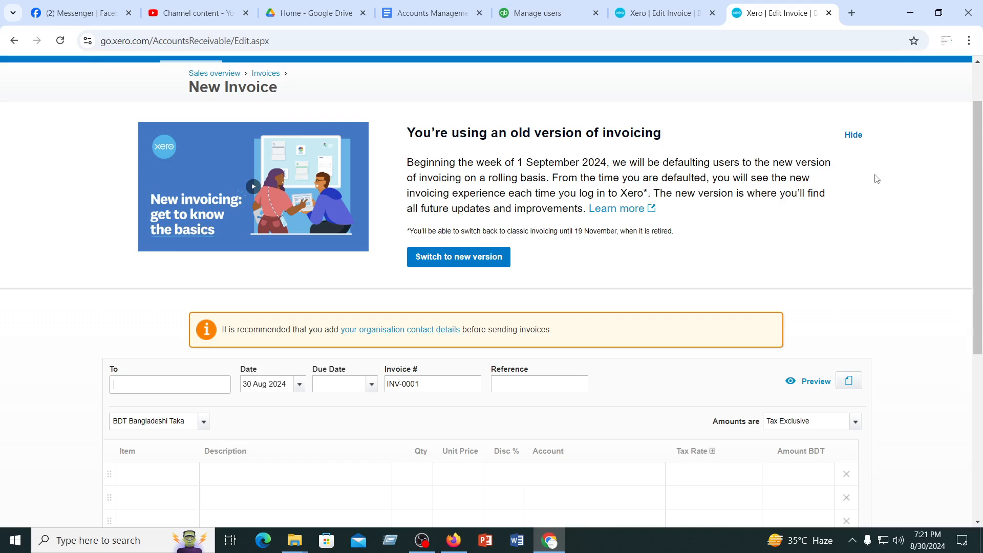
click(855, 137)
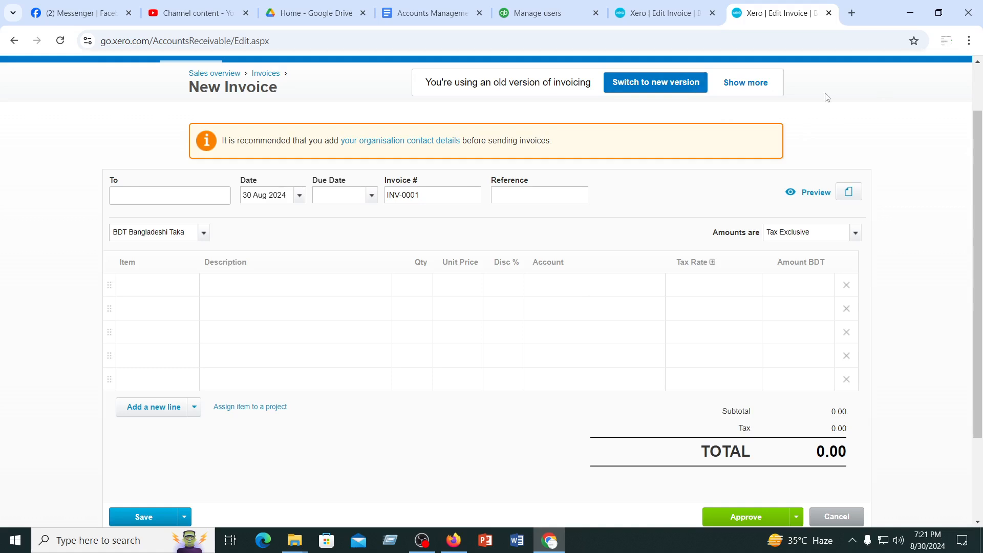
scroll(830, 133, up, 2)
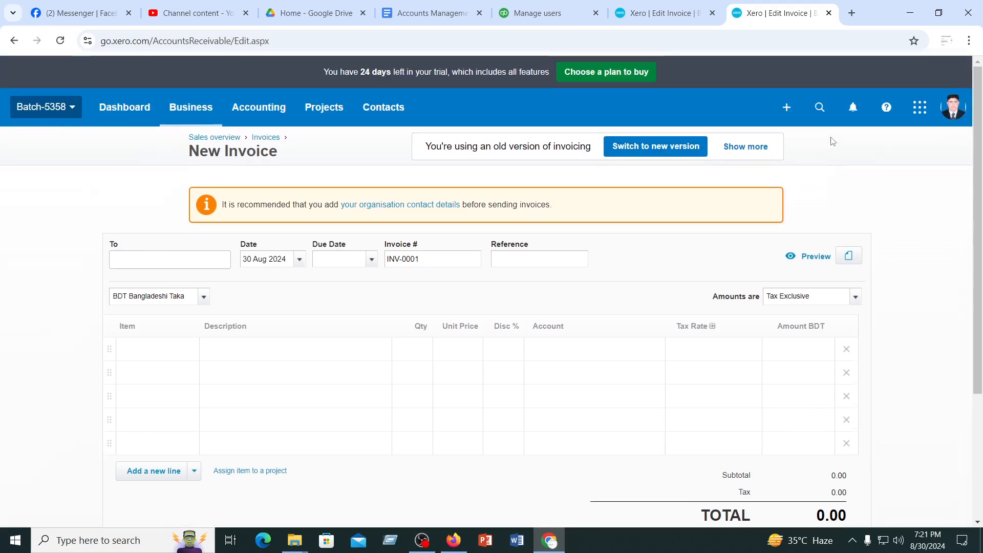
click(383, 109)
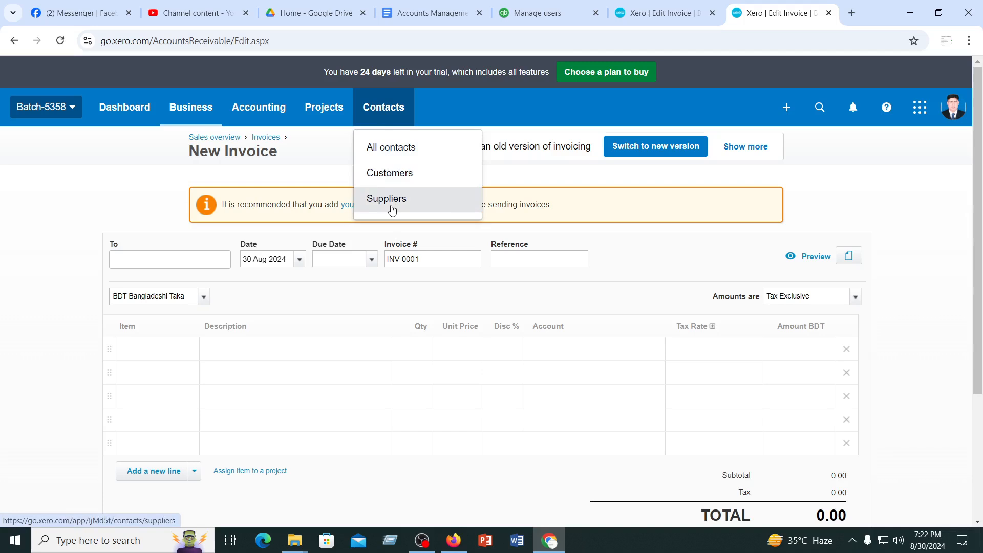
click(180, 256)
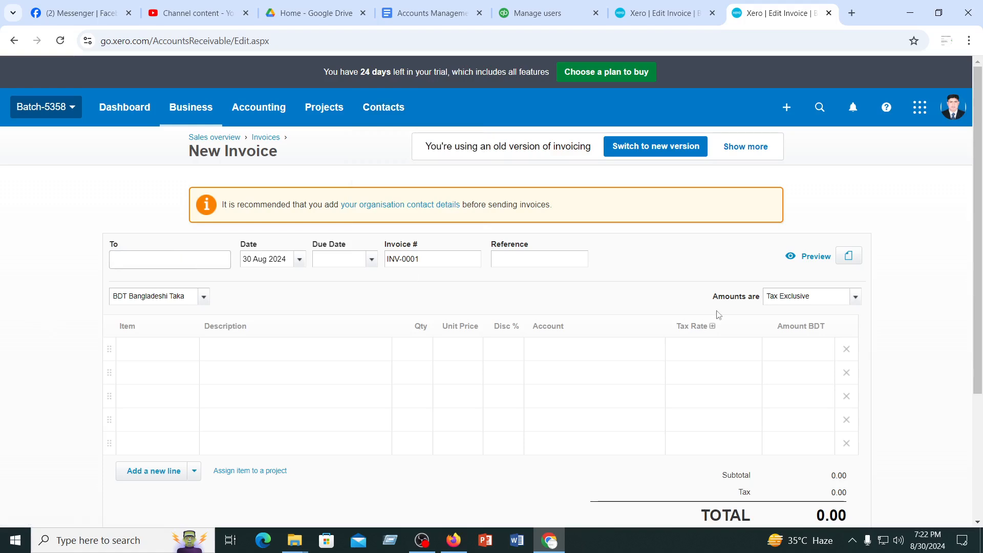
Start a new quote in the duplicated tab
scroll(429, 329, down, 3)
scroll(429, 328, up, 3)
click(787, 109)
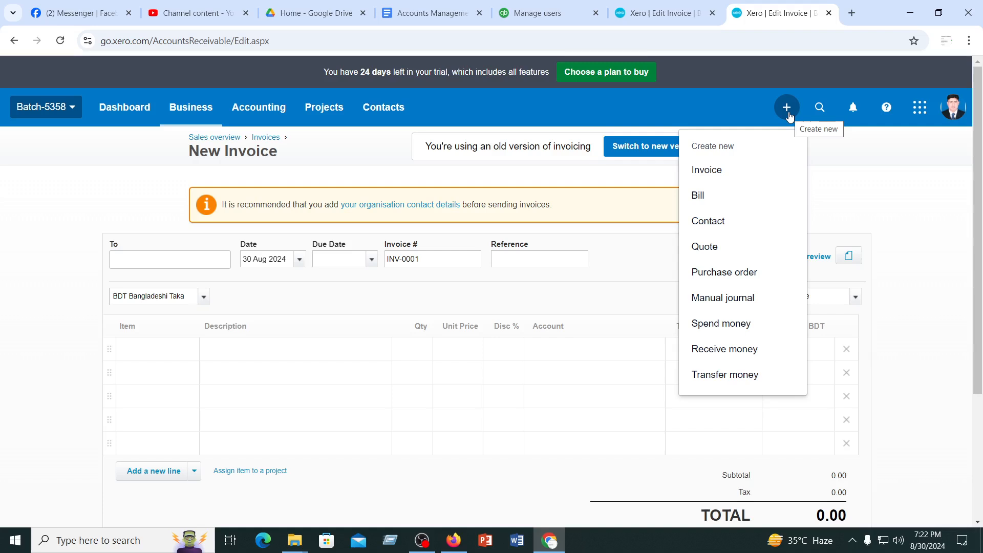
click(704, 248)
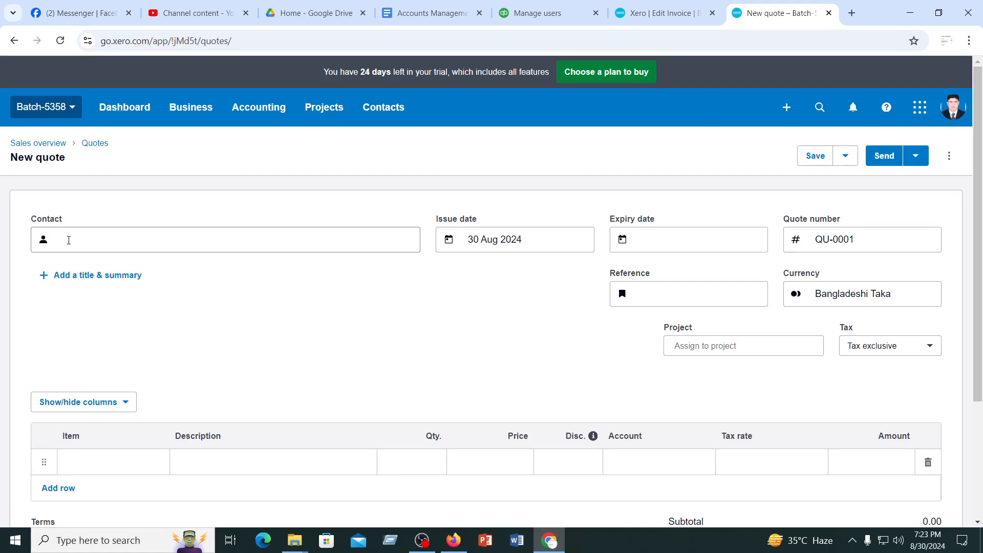
Create "f" as a new contact for the quote and add the title and summary fields
click(69, 240)
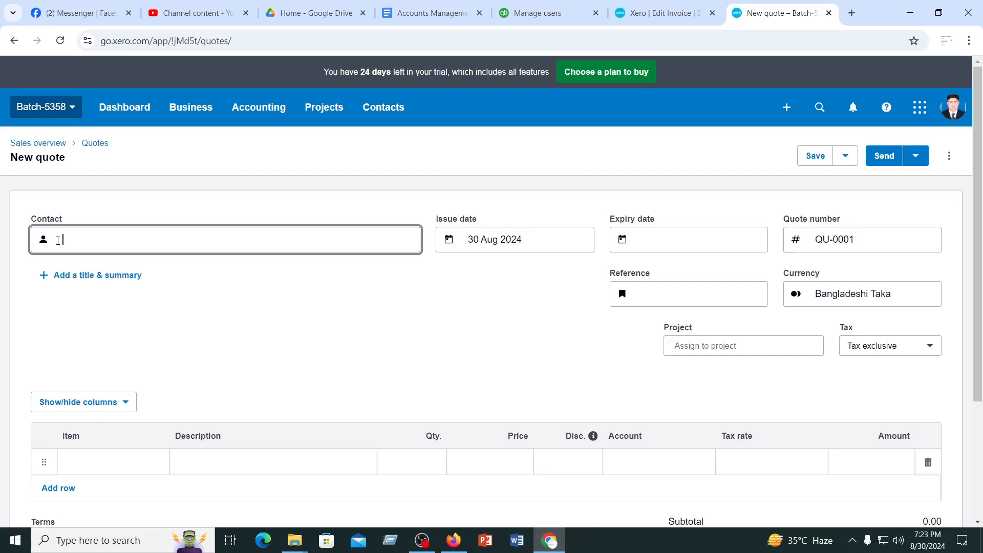
text(f)
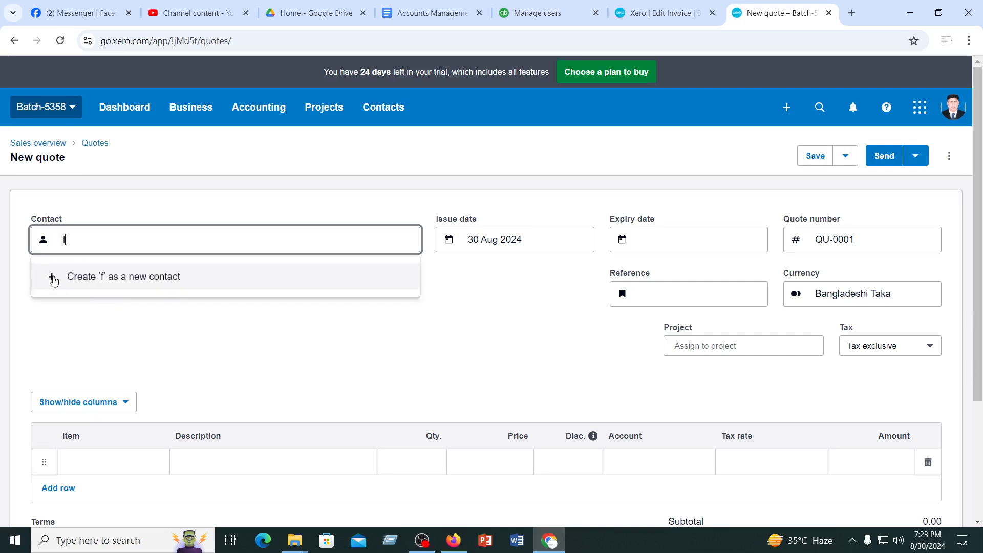
click(53, 279)
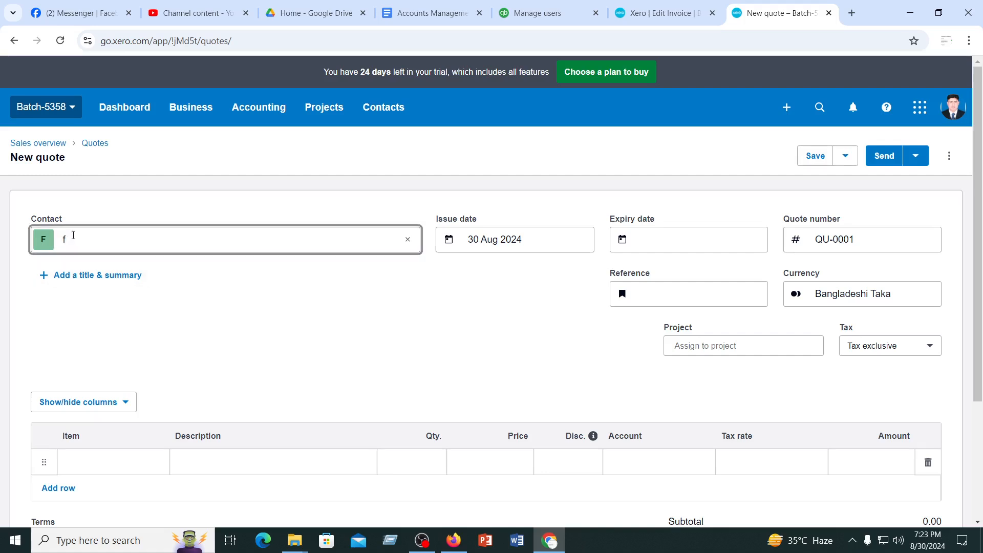
click(67, 277)
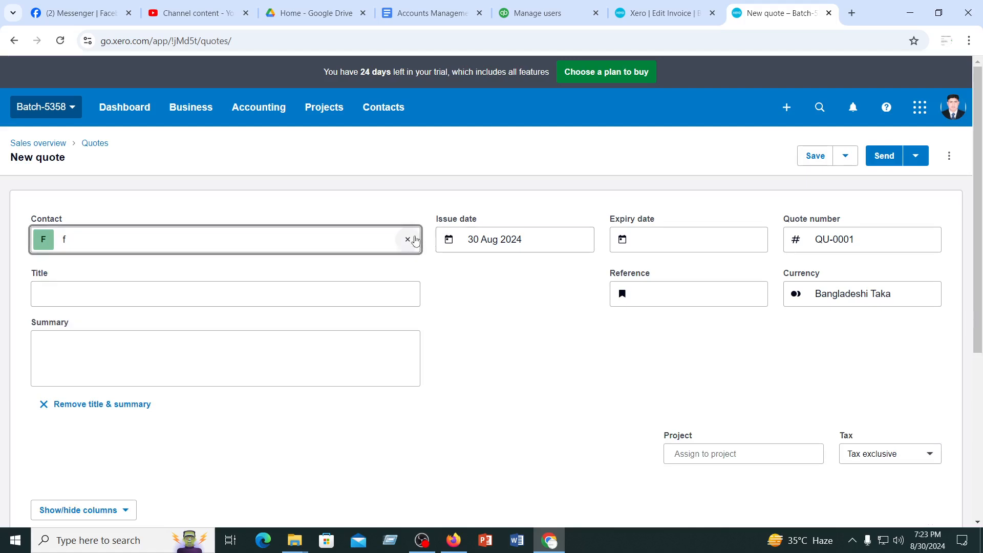
Clear the quote's contact and create "a" as a new contact instead
click(409, 239)
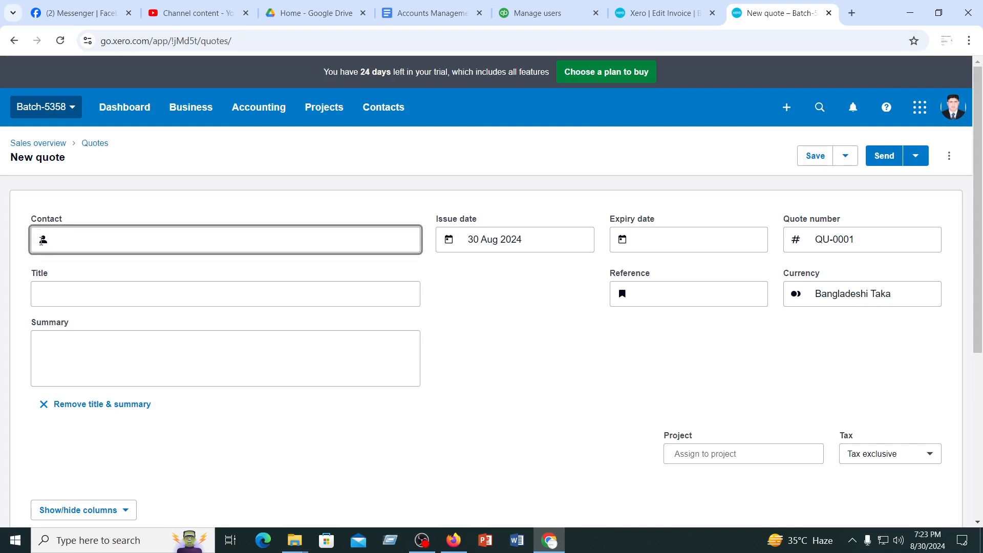
click(43, 240)
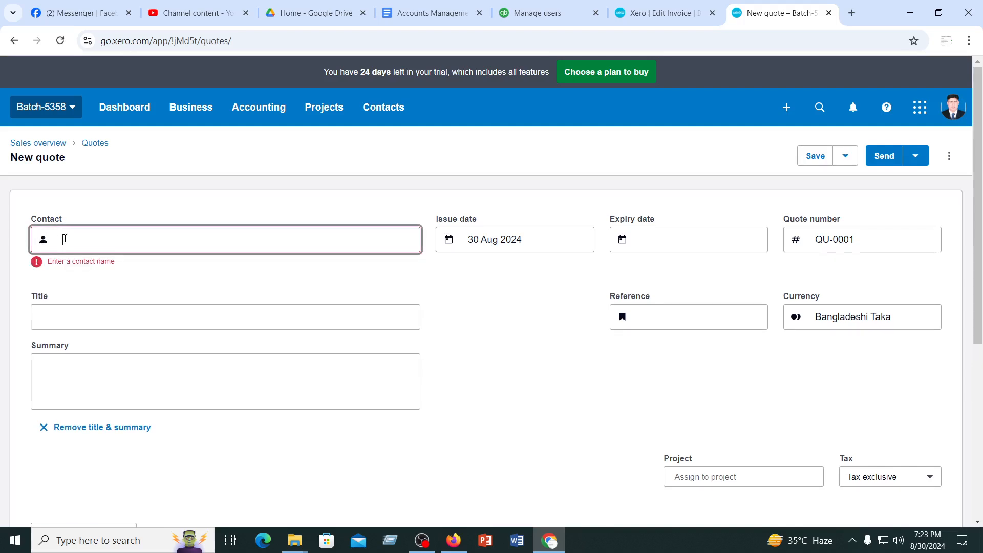
text(a)
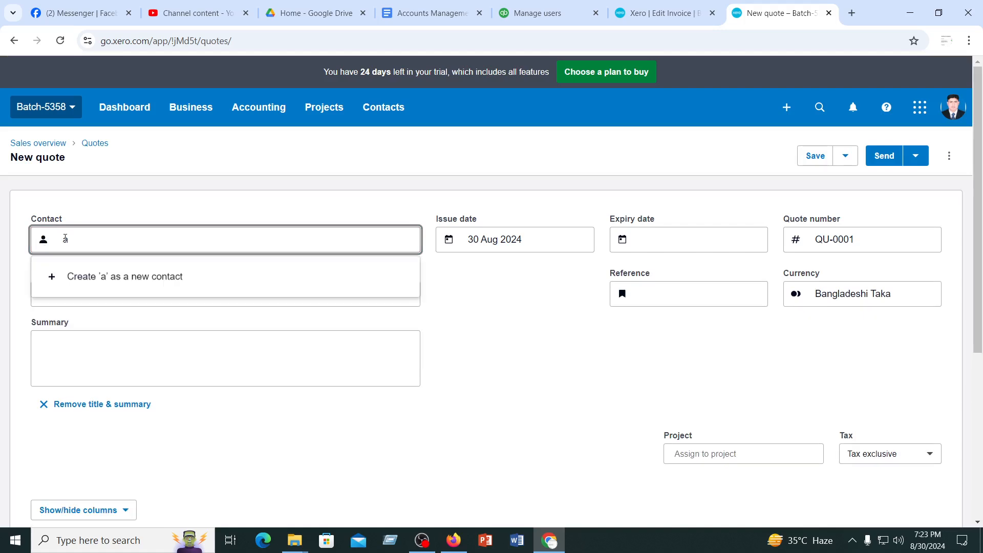
click(101, 278)
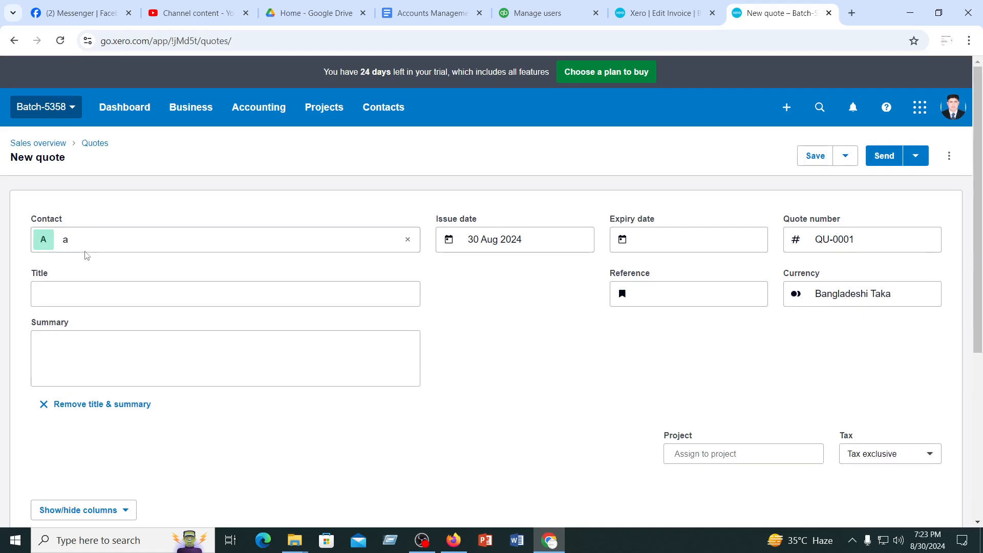
Enter "Alamin Traders" as the quote's title
click(81, 242)
click(62, 295)
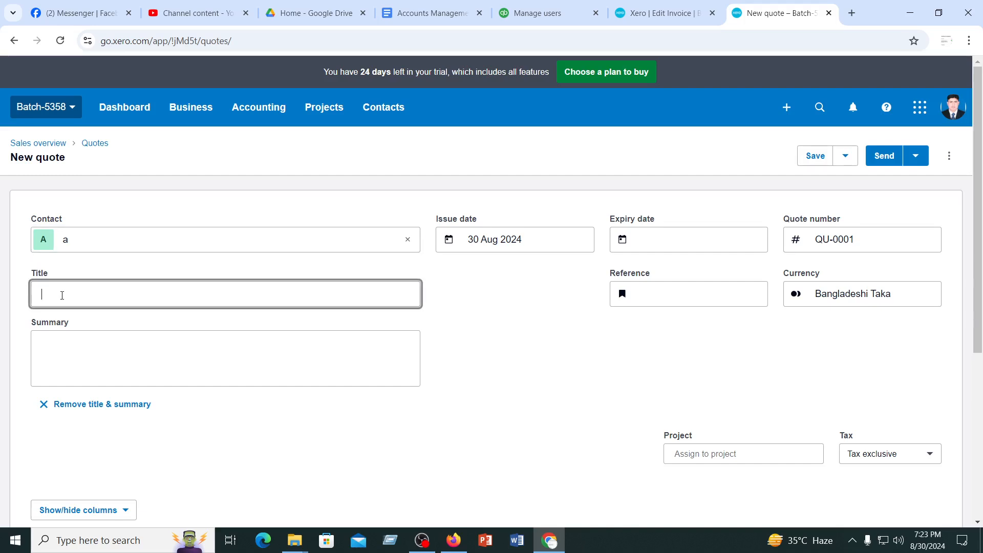
text(A)
key(BackSpace)
text(Alamin Traders)
click(91, 368)
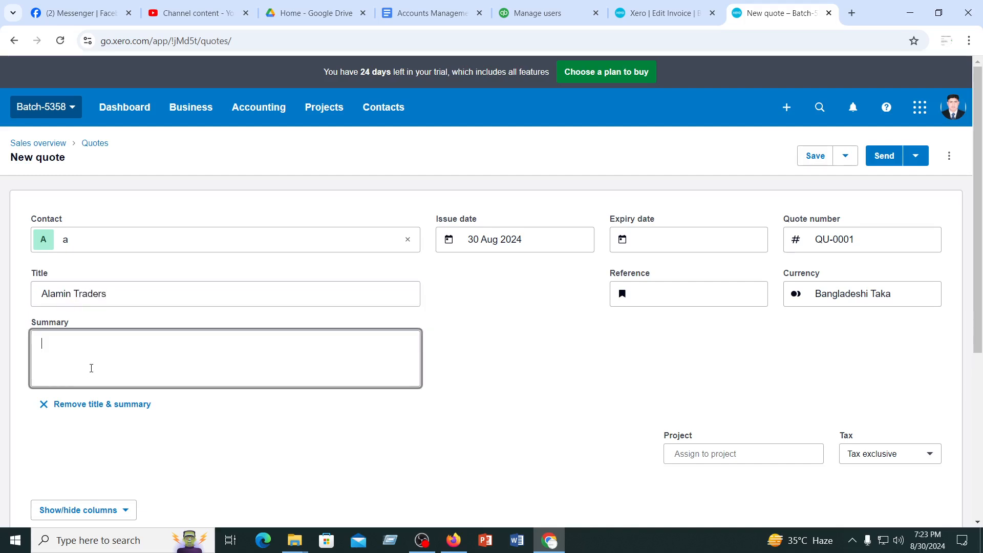
Replace the quote's contact "a" with a newly created contact named "Alamin Traders"
click(77, 291)
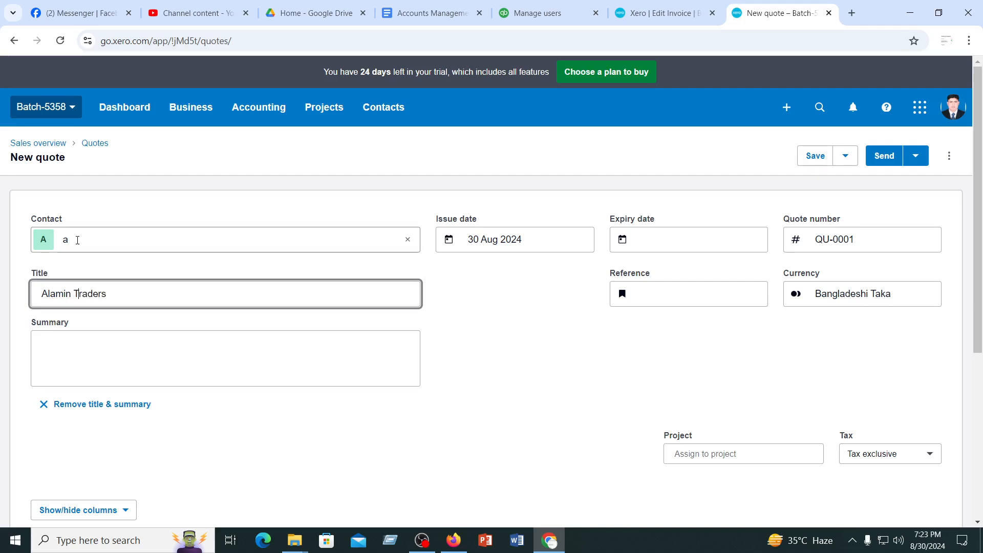
click(78, 241)
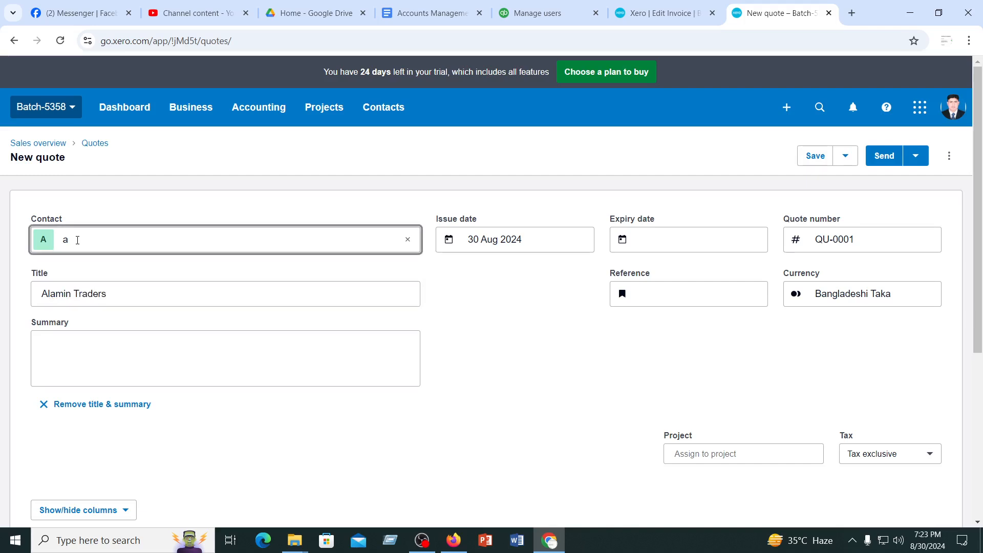
click(408, 240)
text(Ala)
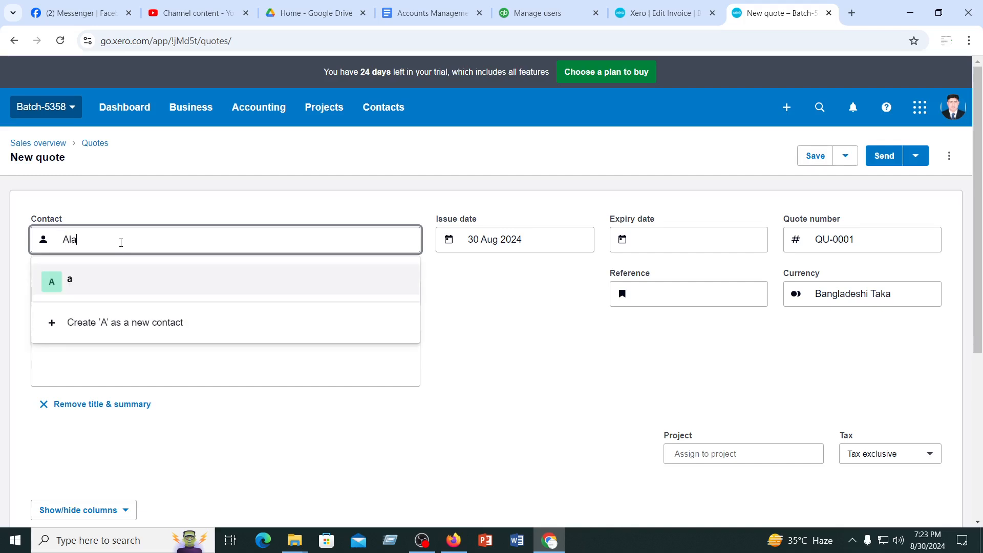
text(min )
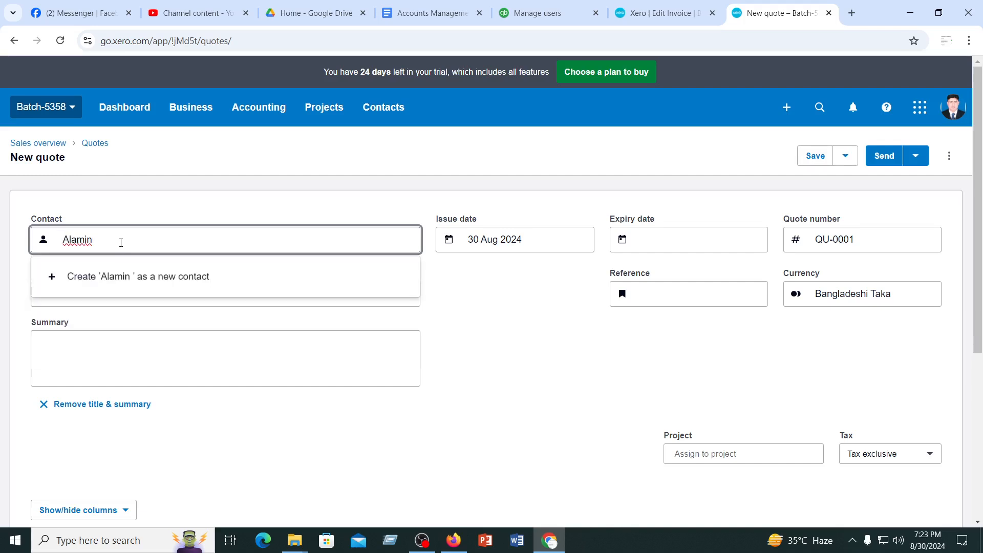
text(Tra)
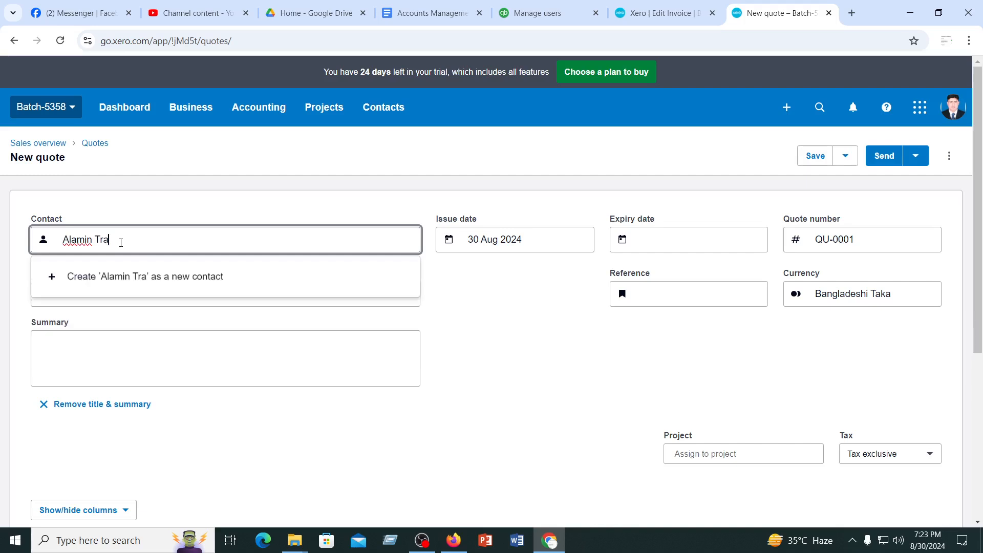
text(ders)
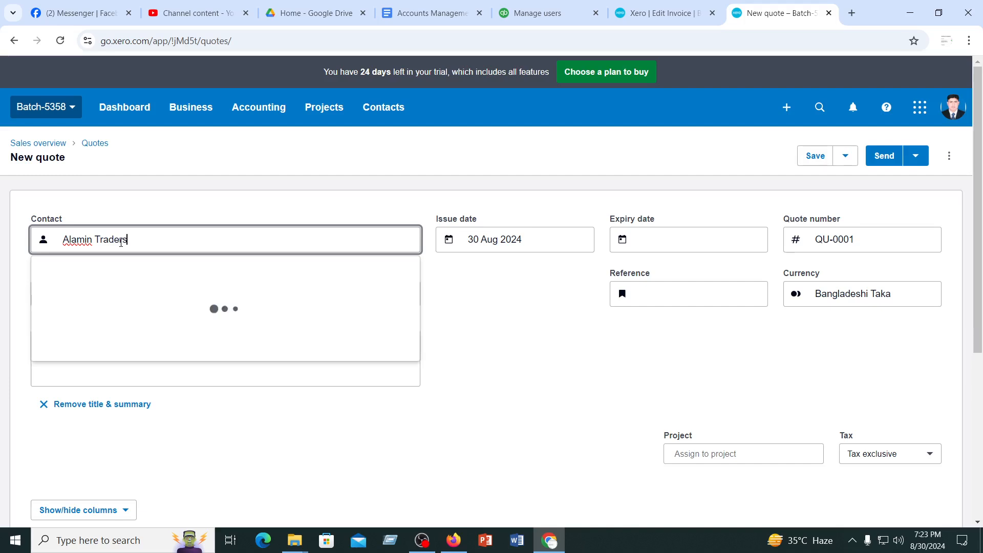
click(90, 278)
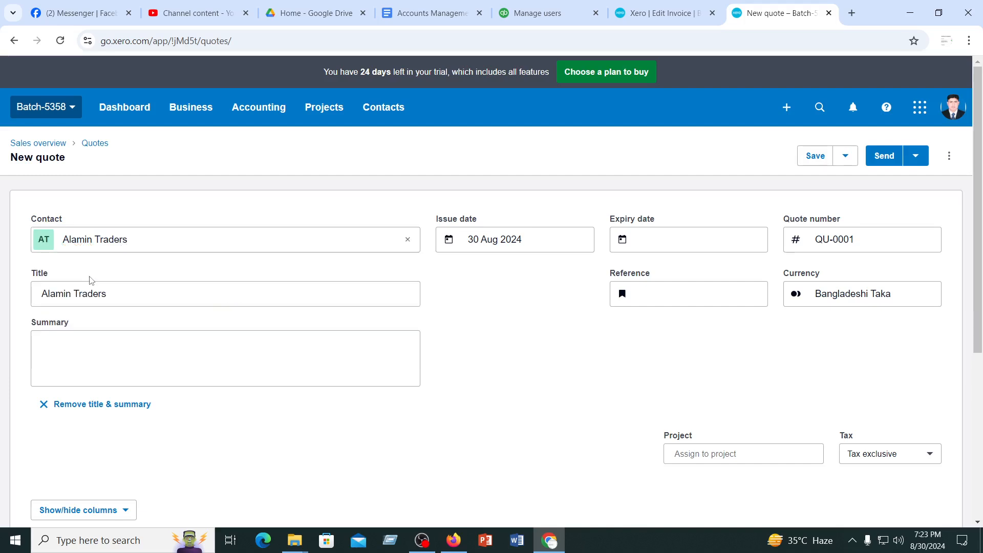
Remove the title and summary from the quote
click(64, 357)
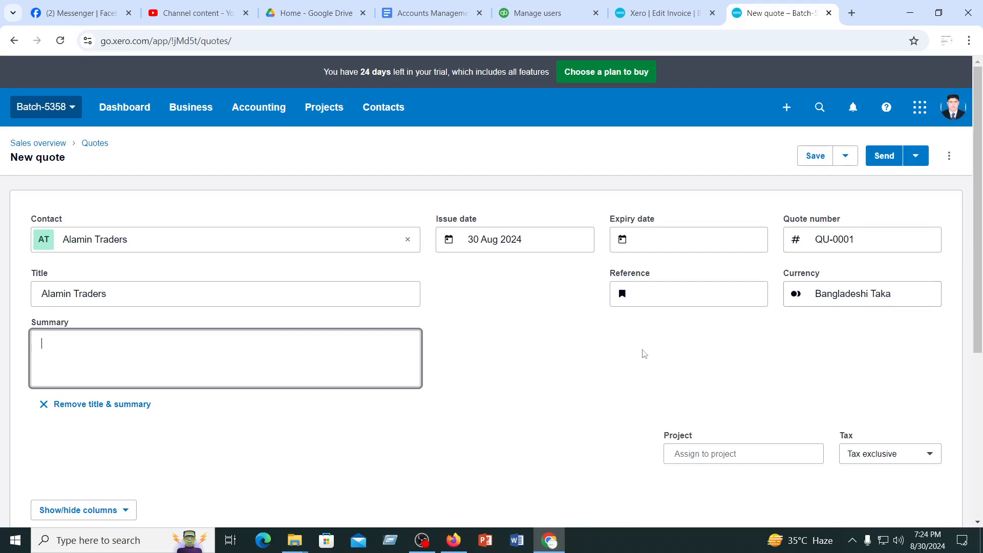
scroll(558, 348, down, 5)
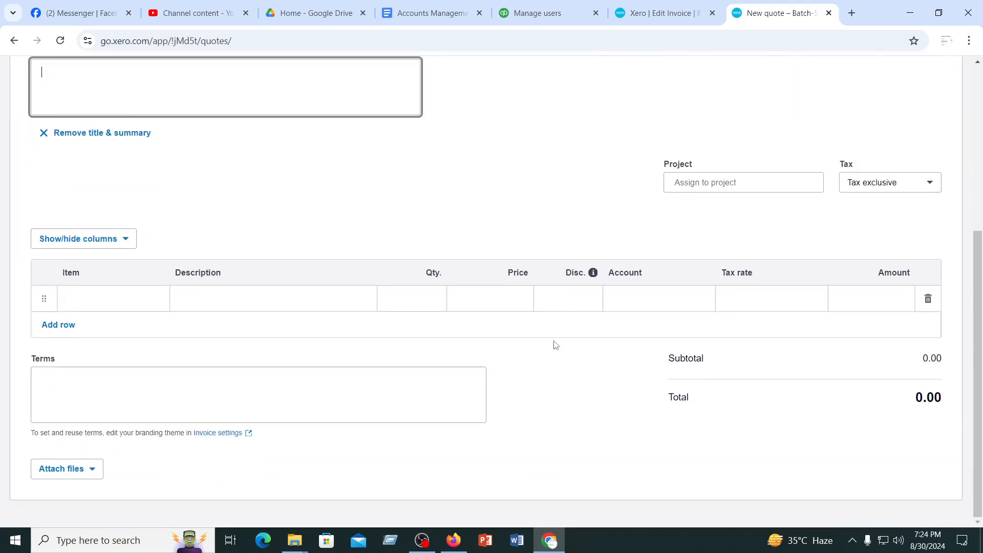
scroll(287, 217, up, 2)
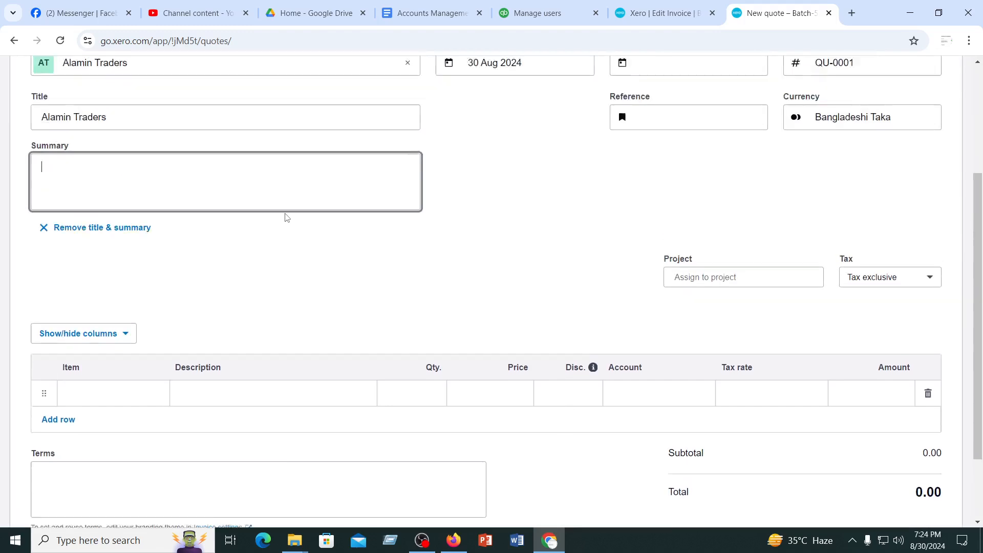
click(44, 261)
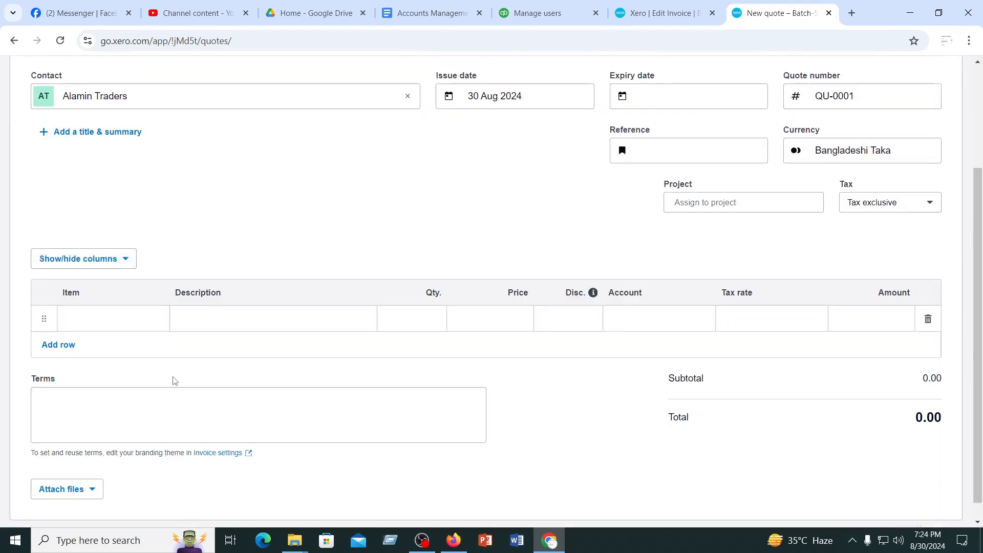
From the quote's empty line, start creating a new item with code 2100 and name "Napa"
click(107, 317)
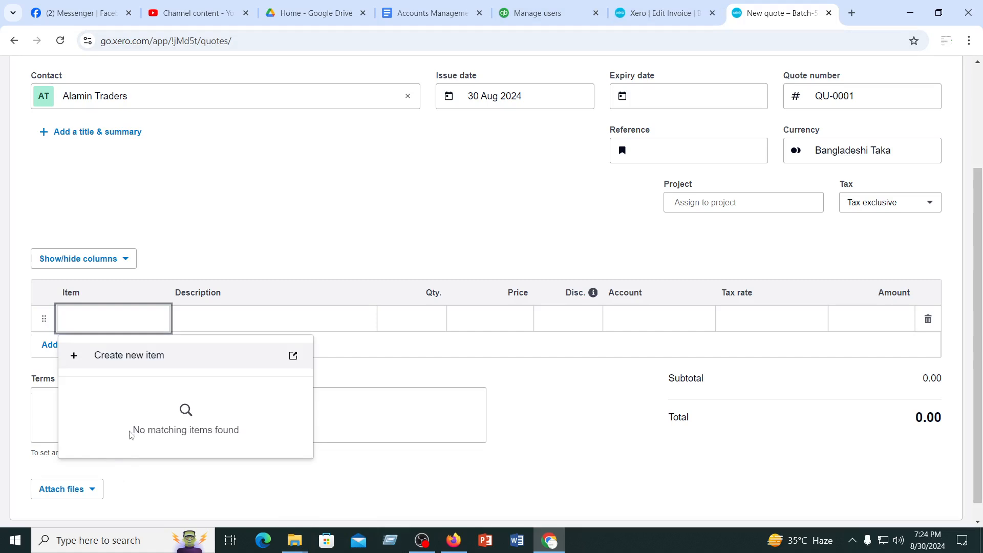
click(109, 357)
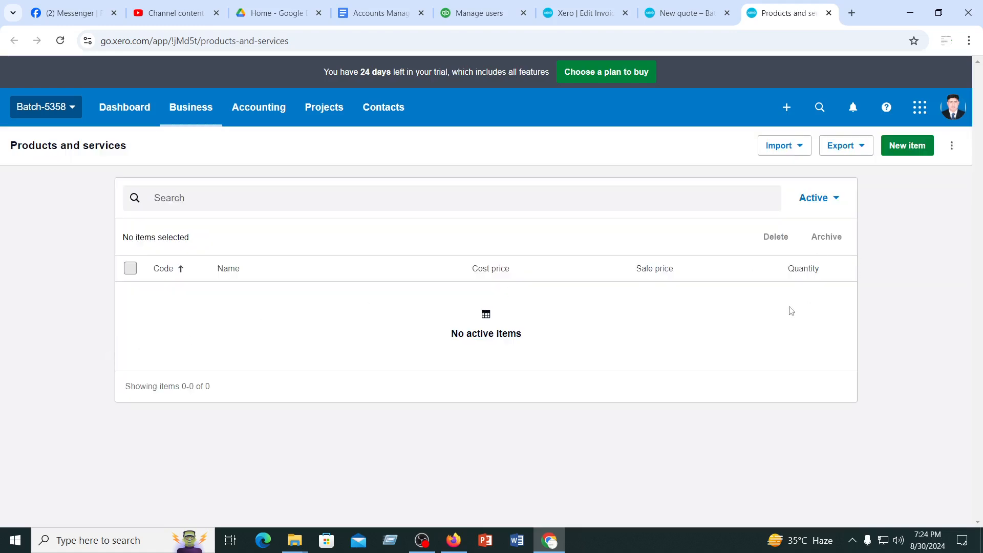
click(908, 147)
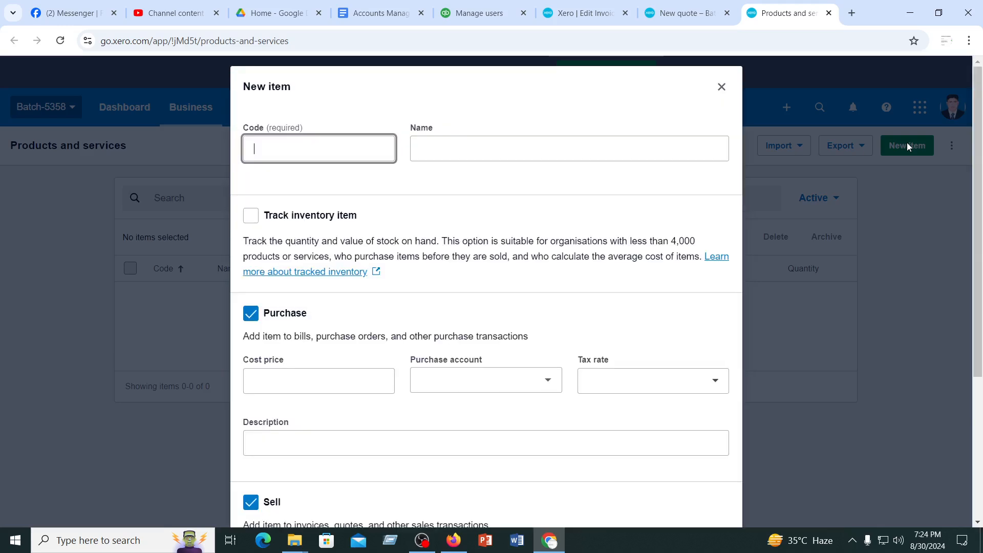
click(288, 138)
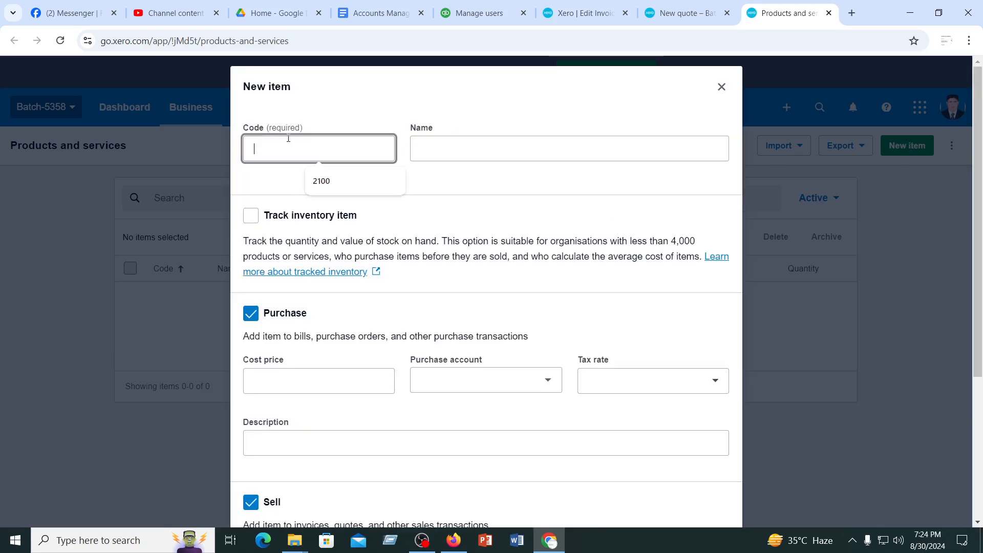
click(322, 181)
click(466, 149)
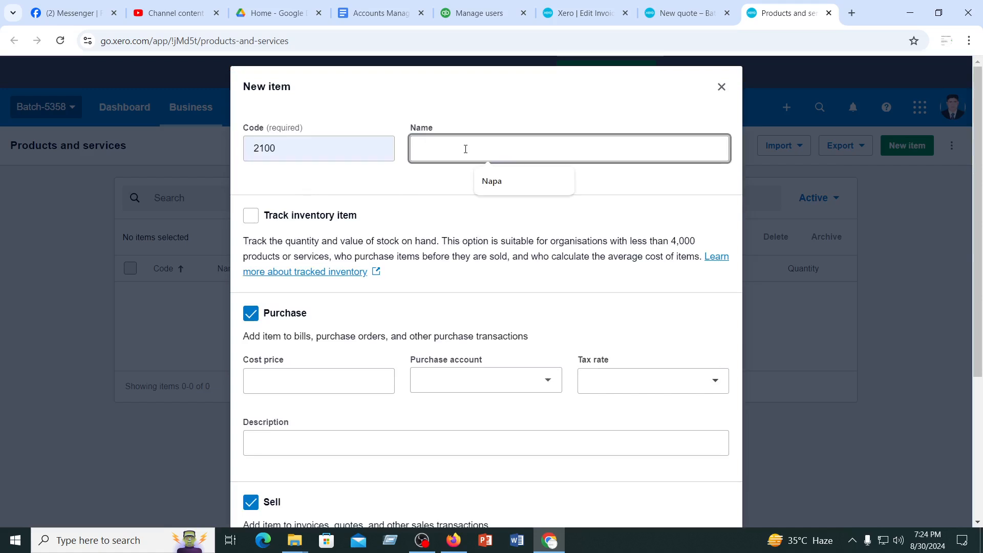
click(493, 182)
Set the Napa item's cost price to 10 and its purchase account to 310 - Cost of Goods Sold
click(313, 378)
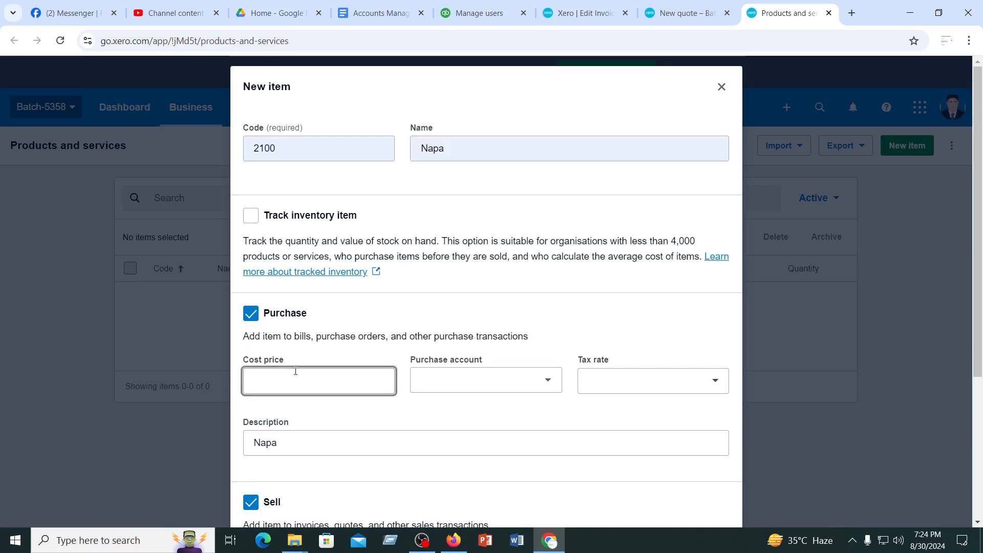
text(10)
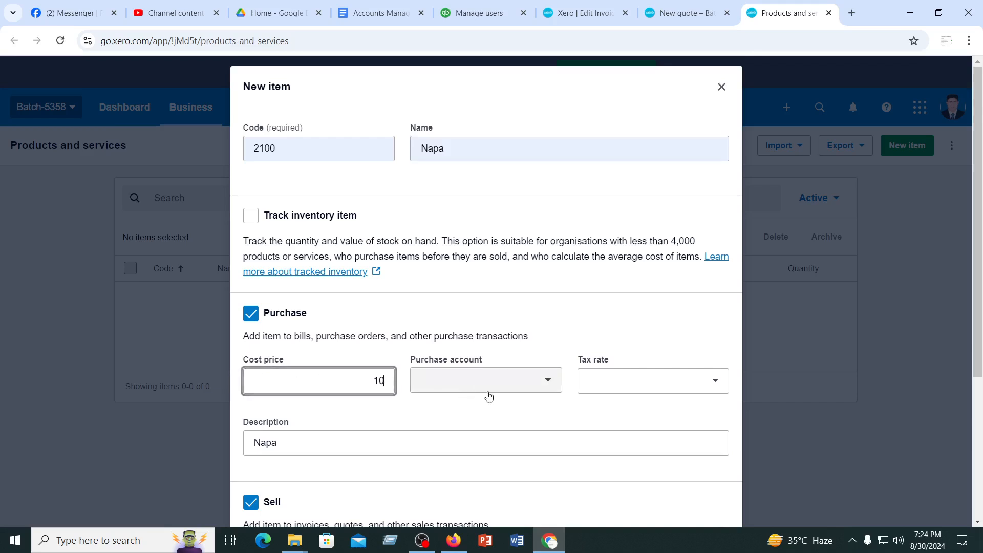
click(551, 383)
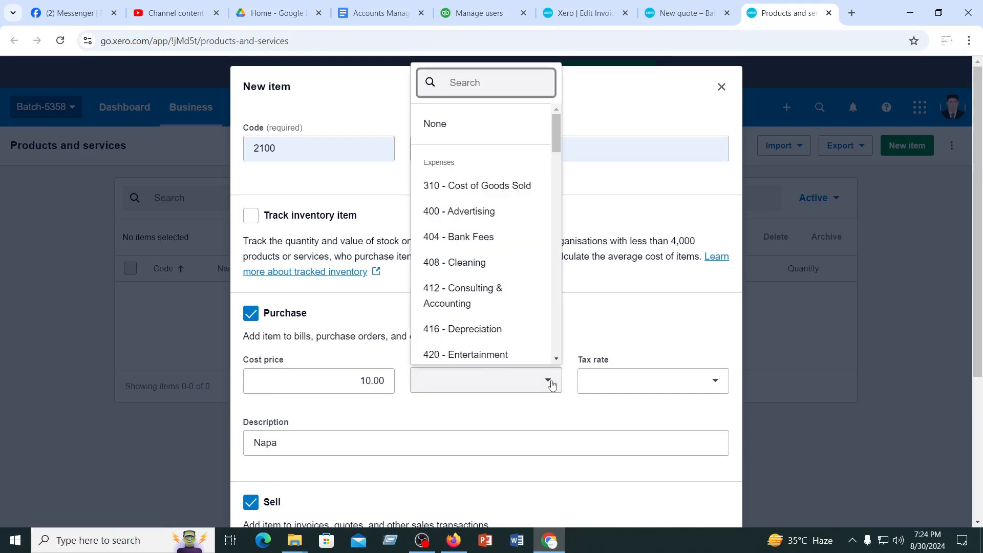
click(489, 187)
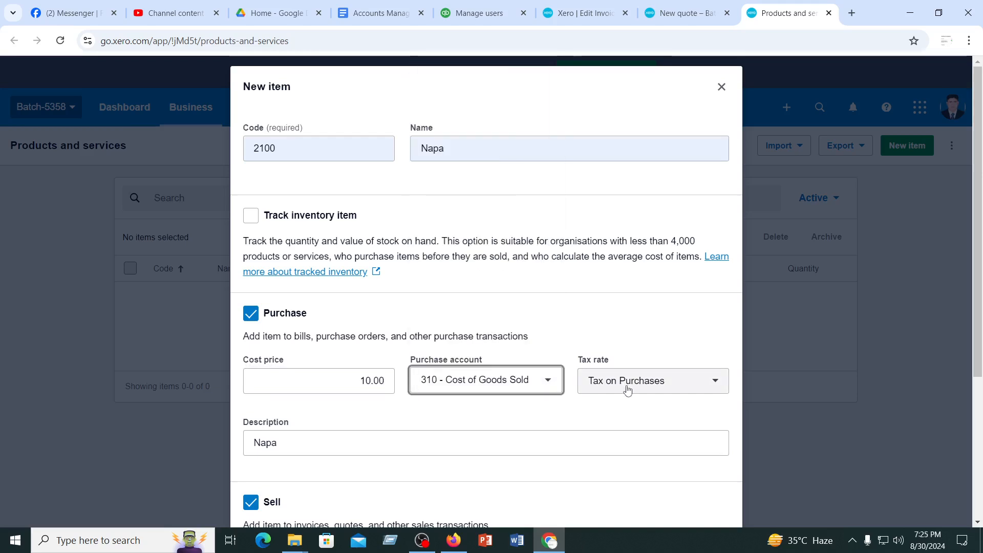
Set Napa's sale price to 15 with sales account 200 - Sales, and save the item
scroll(585, 391, down, 4)
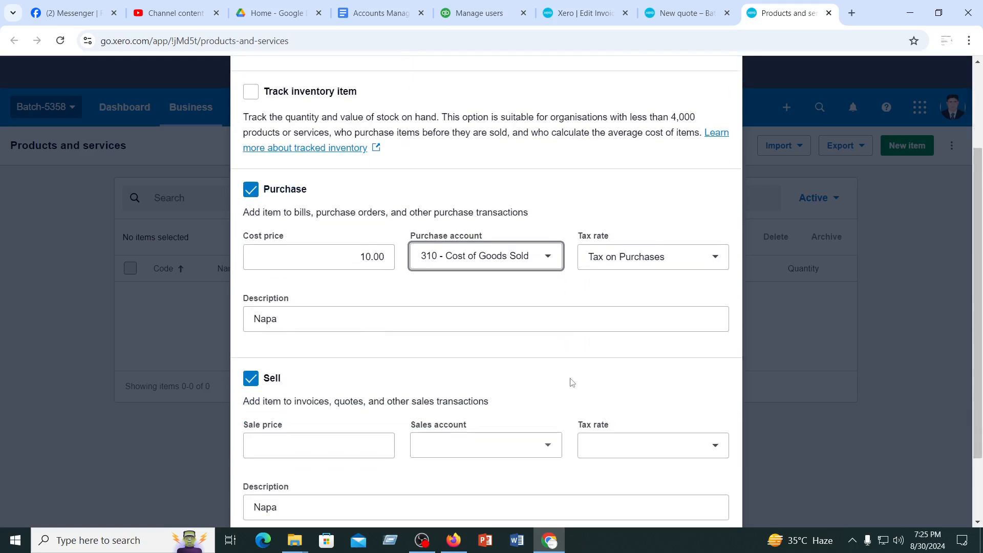
click(285, 348)
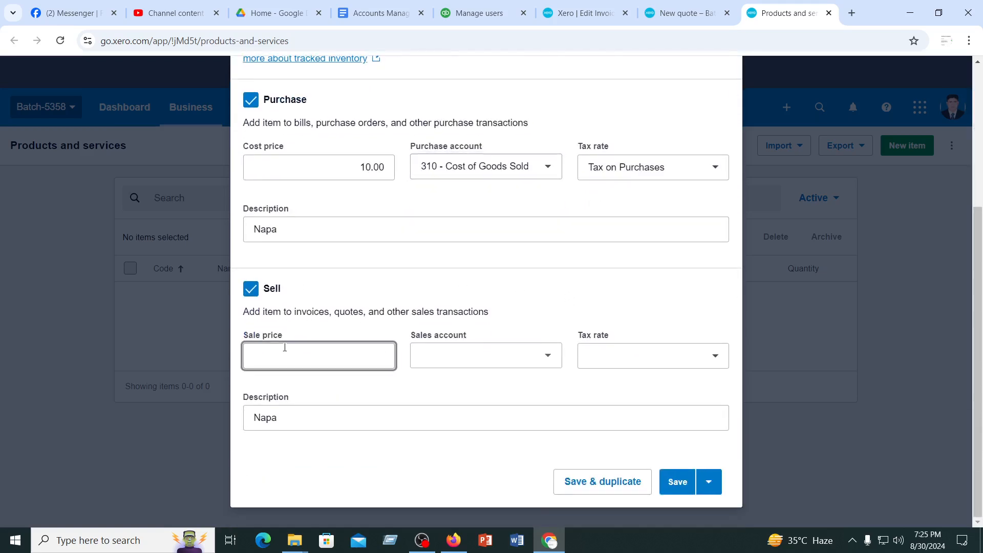
text(15)
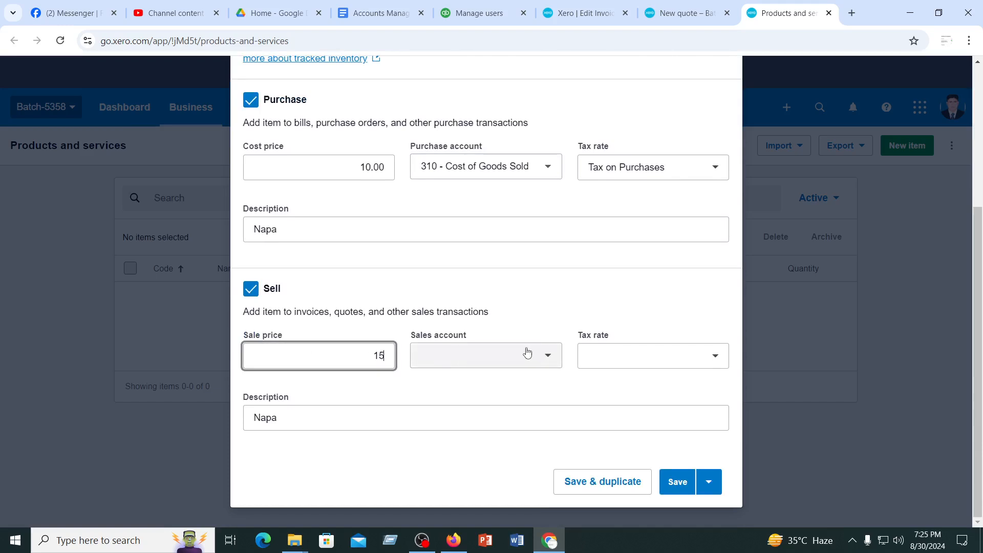
click(553, 359)
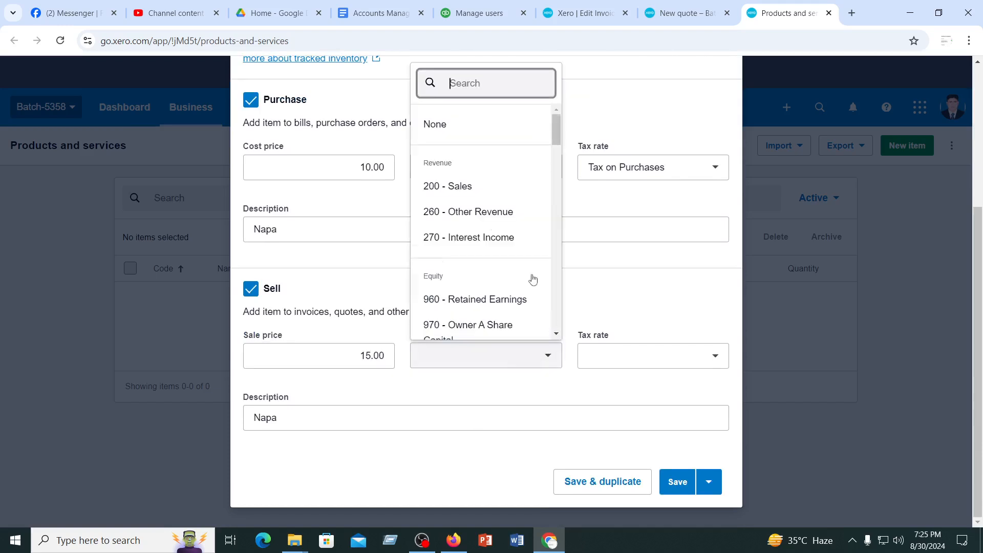
scroll(461, 230, down, 1)
click(458, 175)
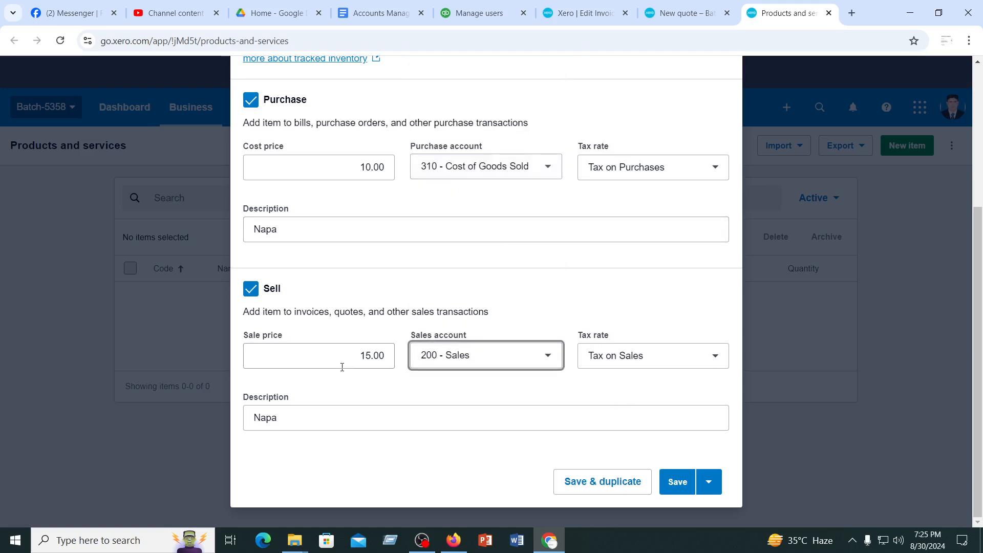
scroll(377, 369, up, 5)
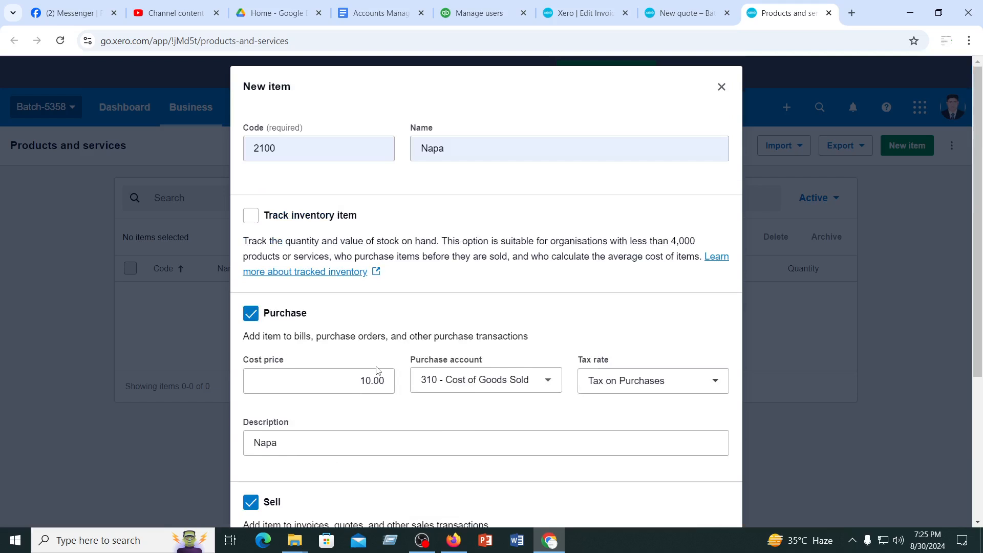
scroll(377, 370, down, 4)
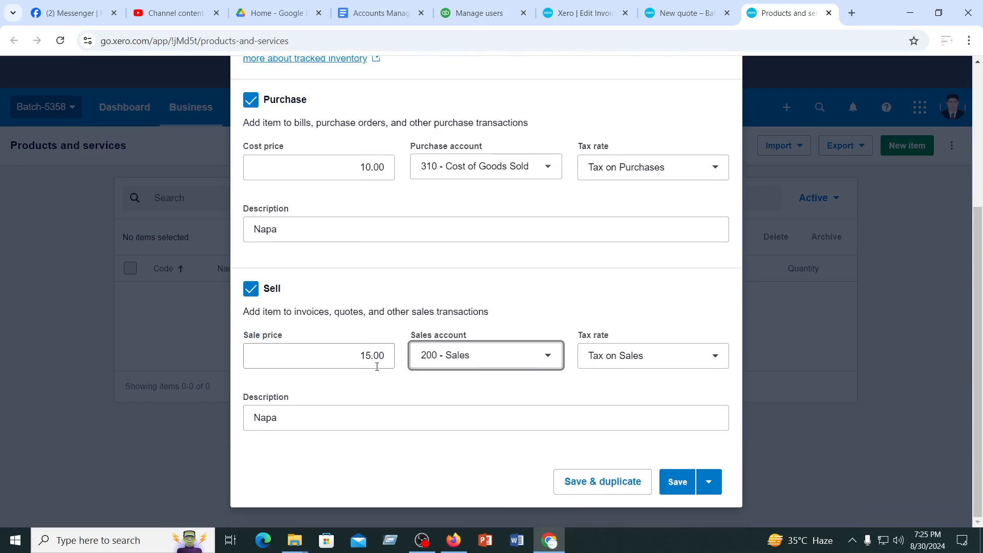
click(675, 484)
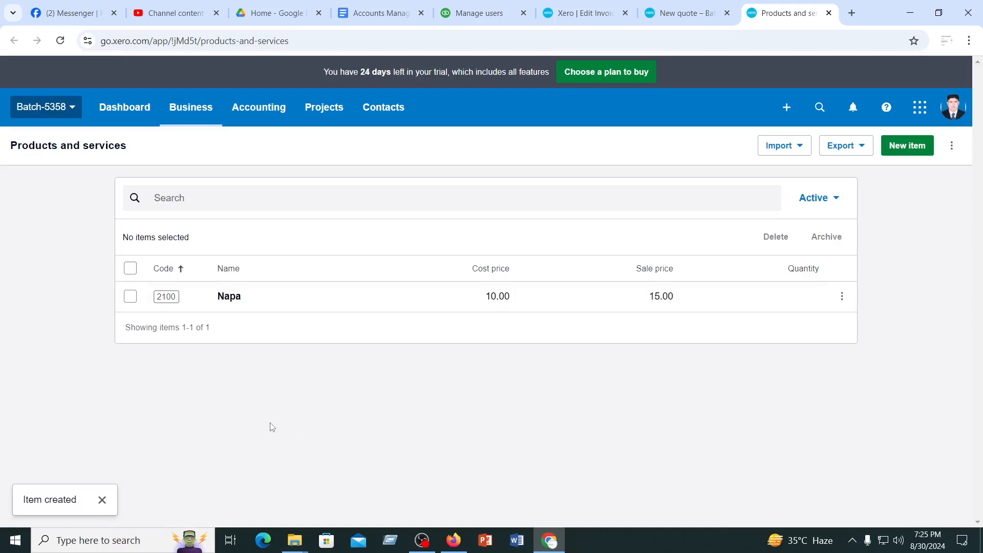
Start a second new item and give it the code 2200
click(907, 147)
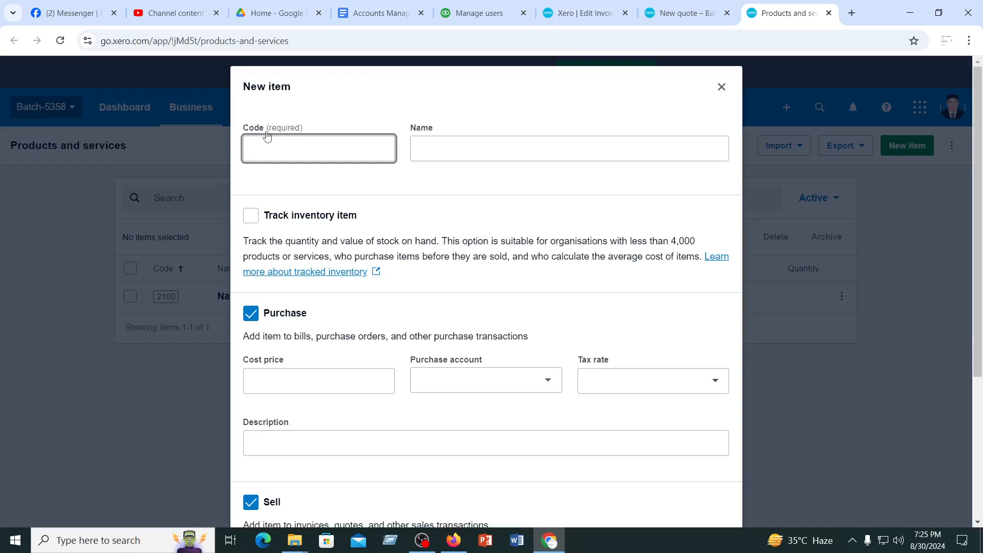
click(287, 139)
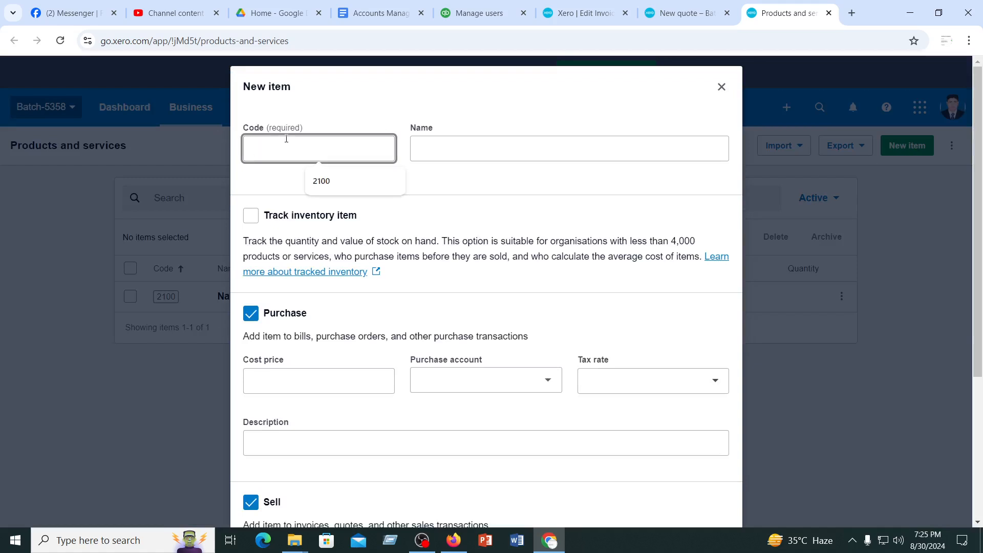
text(21)
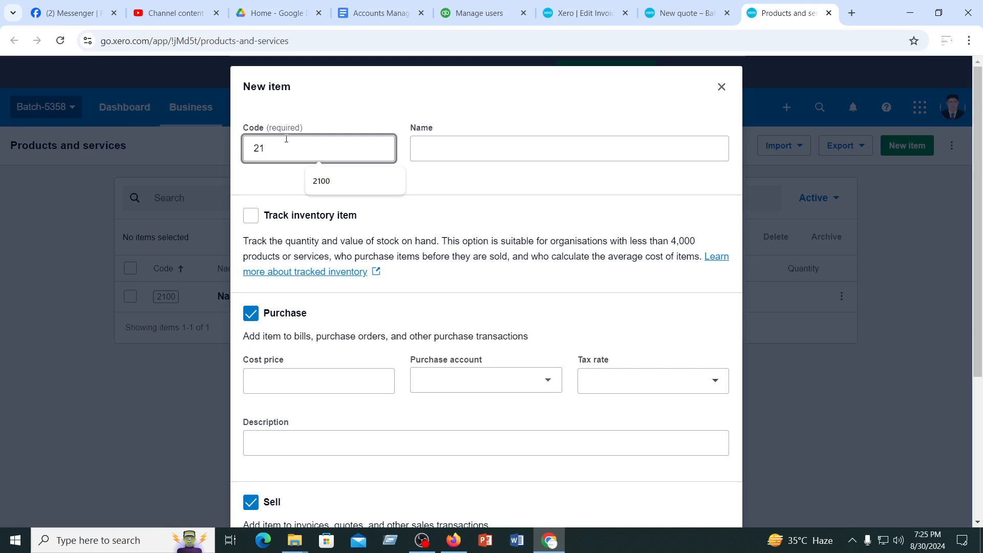
key(BackSpace)
text(200)
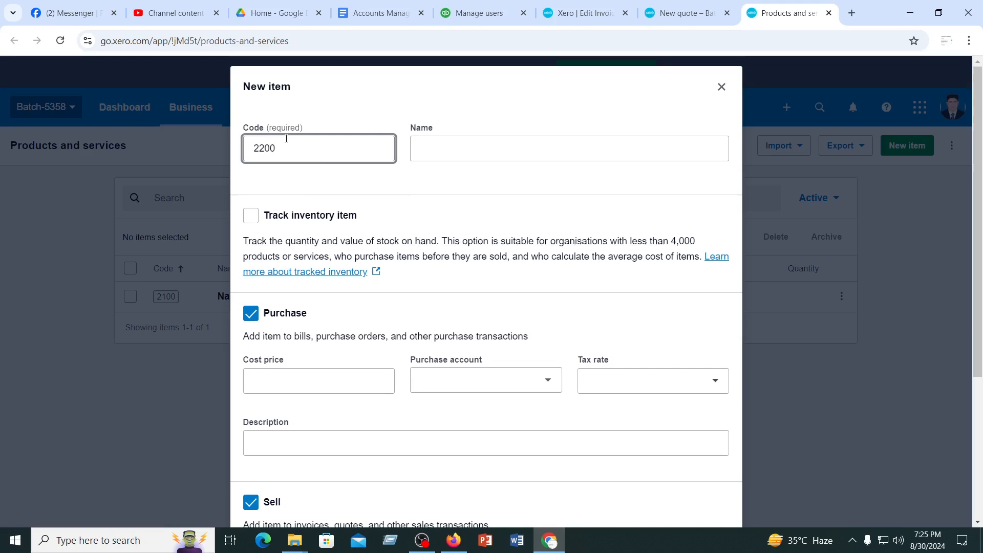
Name item 2200 "Medicin" and turn on inventory tracking for it
click(471, 153)
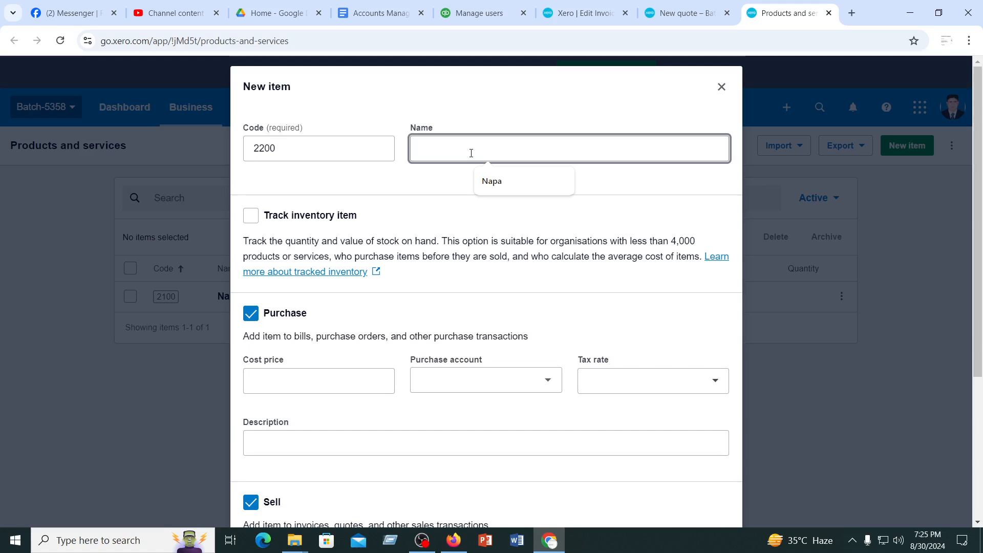
text(M)
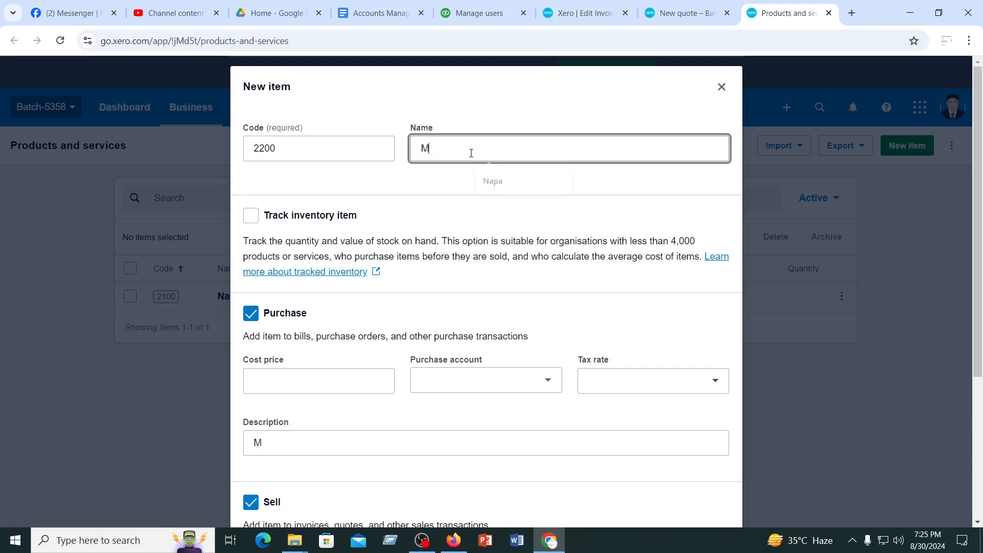
text(edicin)
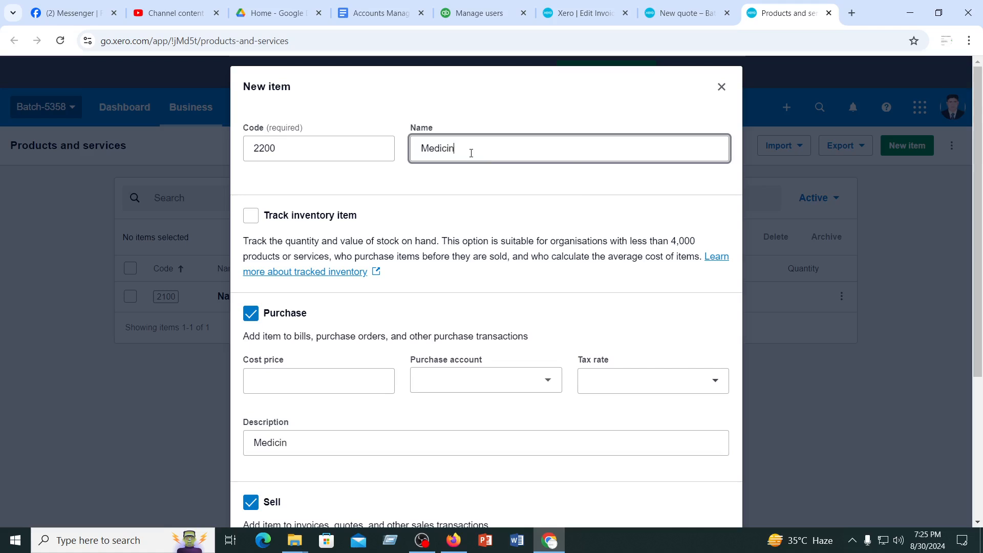
click(250, 216)
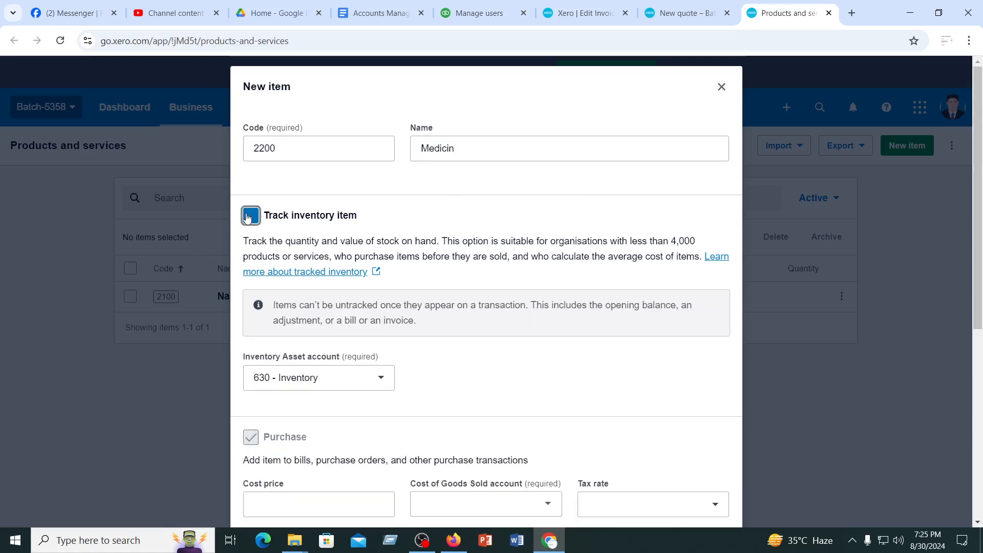
Change the name of item 2200 to "Brodil"
scroll(491, 342, down, 1)
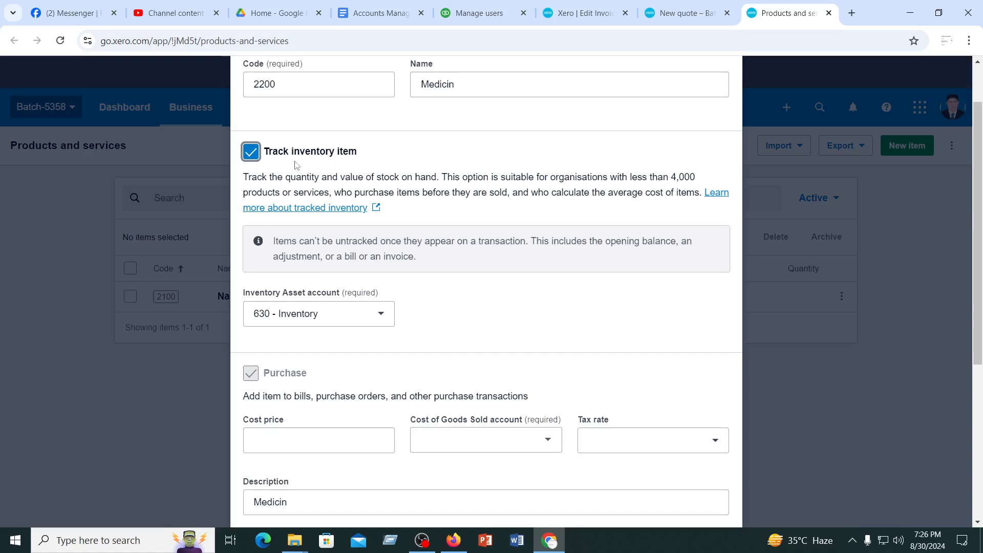
scroll(304, 328, down, 3)
click(295, 315)
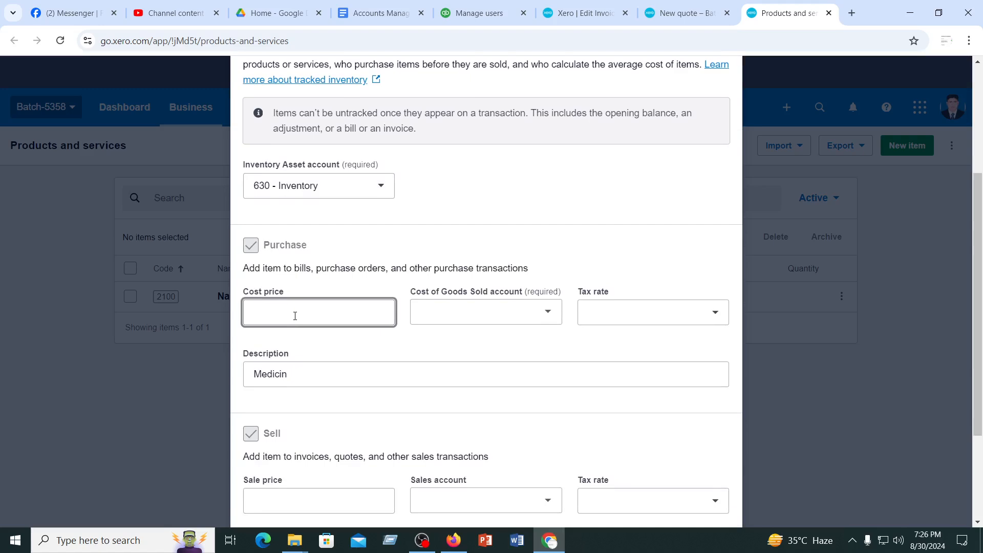
scroll(295, 316, up, 4)
click(466, 147)
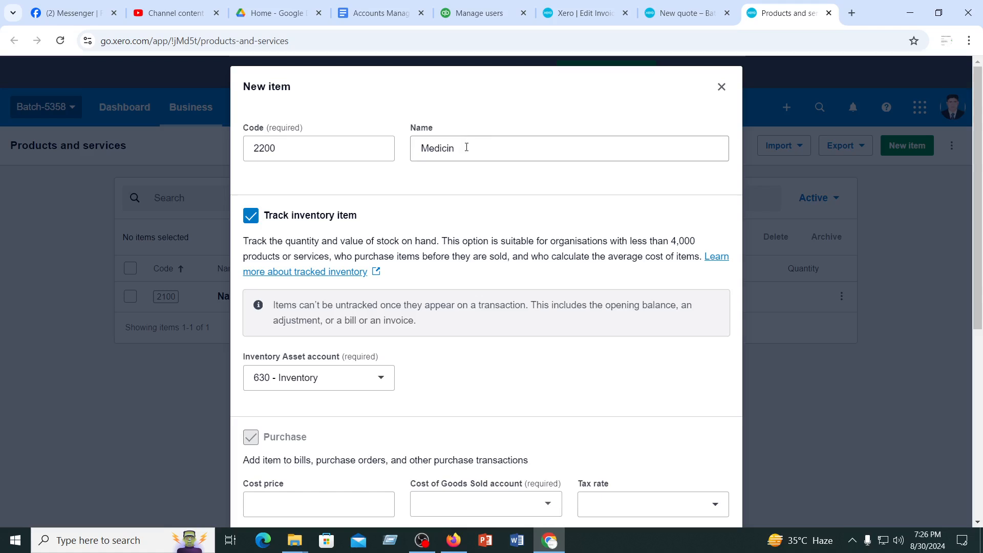
drag(467, 147, 423, 156)
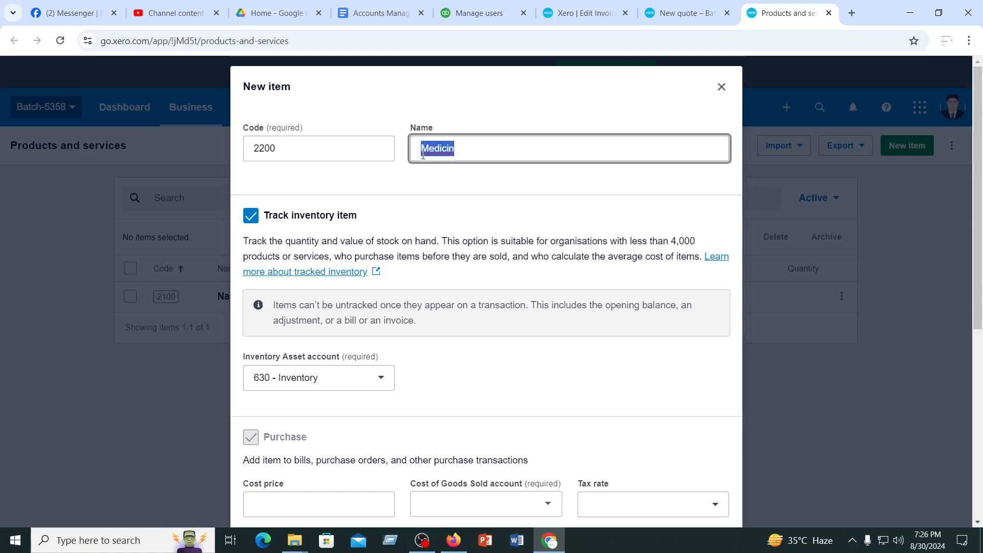
text(Pera)
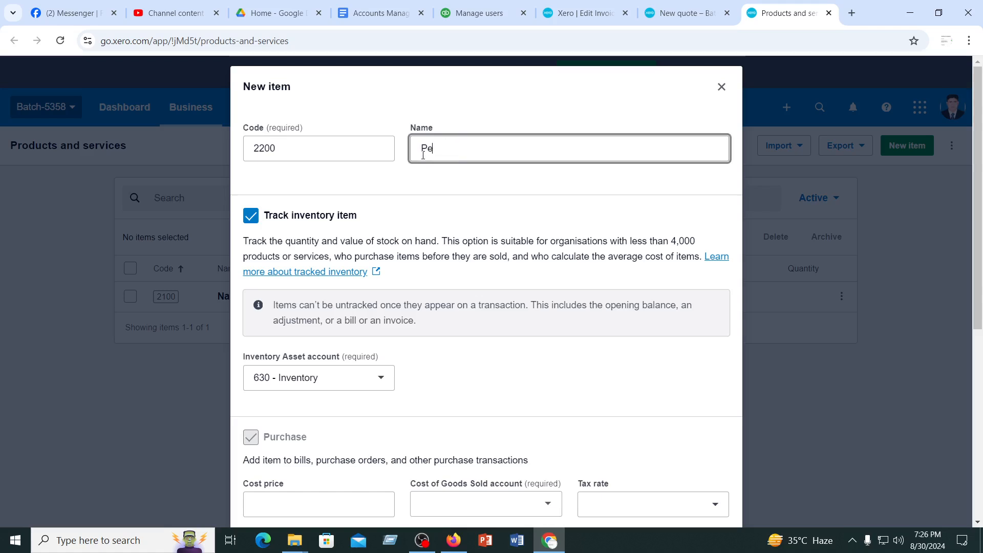
key(BackSpace)
key(BackSpace)
key(BackSpace)
key(BackSpace)
text(Brodil)
Set Brodil's cost price to 100 and its Cost of Goods Sold account to 310 - Cost of Goods Sold
scroll(353, 415, down, 4)
click(280, 314)
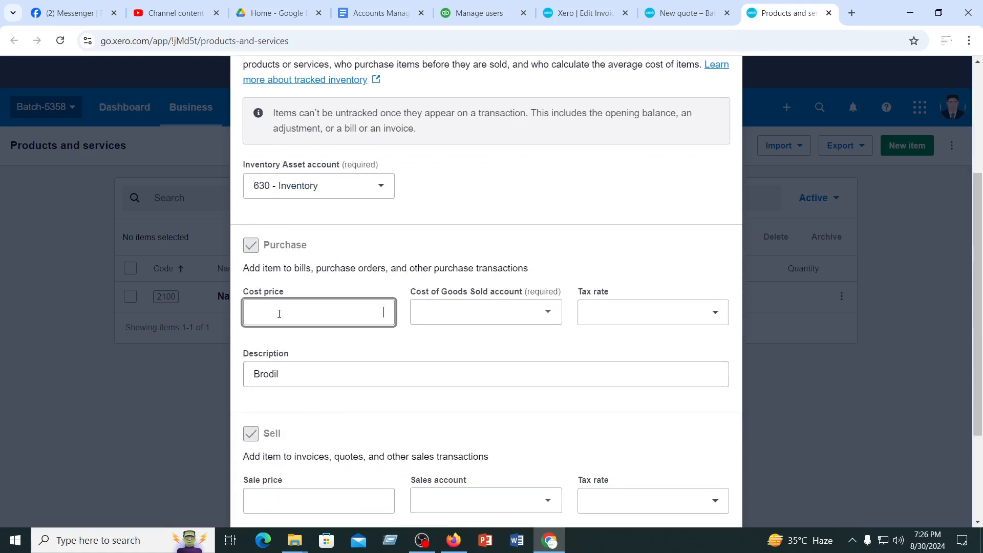
text(100)
click(498, 310)
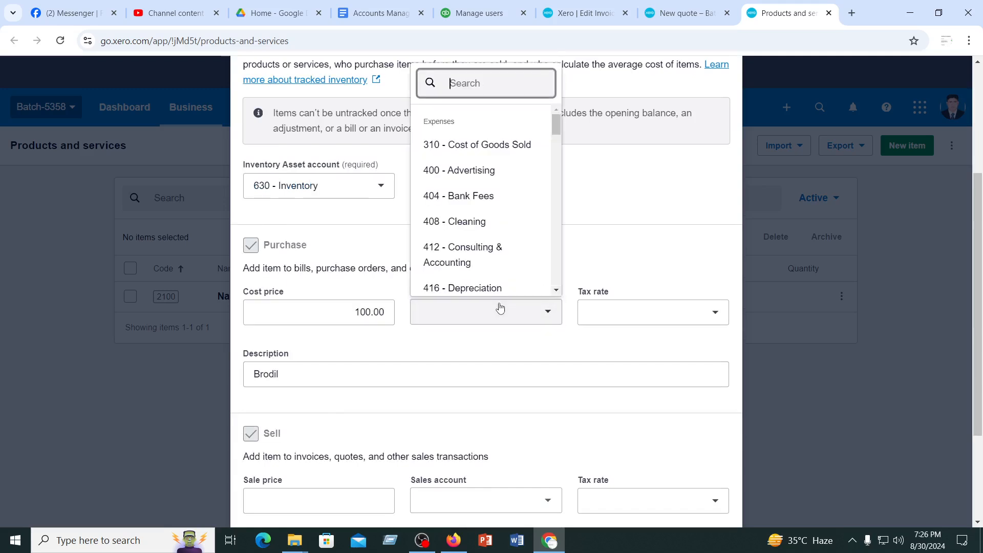
click(474, 140)
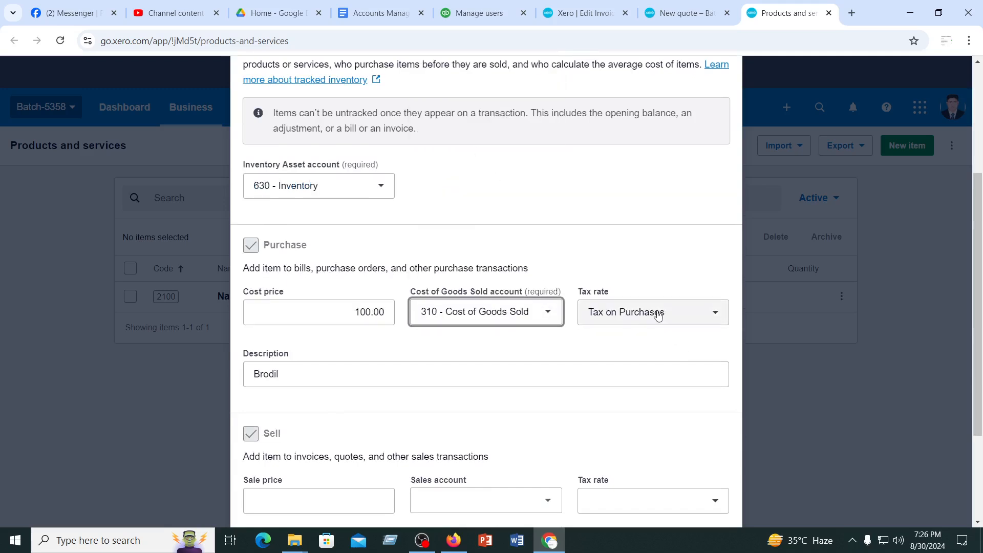
Set Brodil's sale price to 150 and its sales account to 200 - Sales, and save the item
scroll(308, 398, down, 3)
click(262, 377)
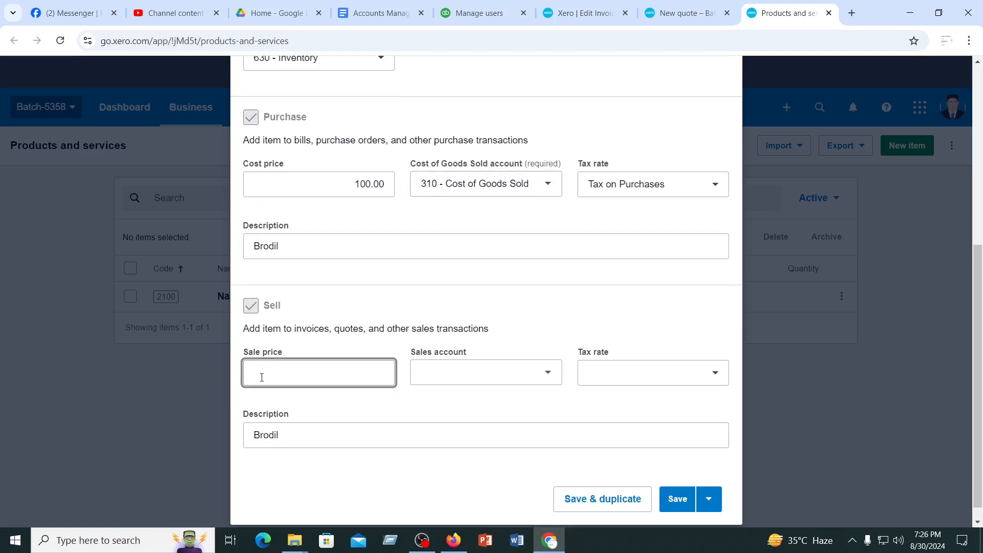
text(150)
click(477, 367)
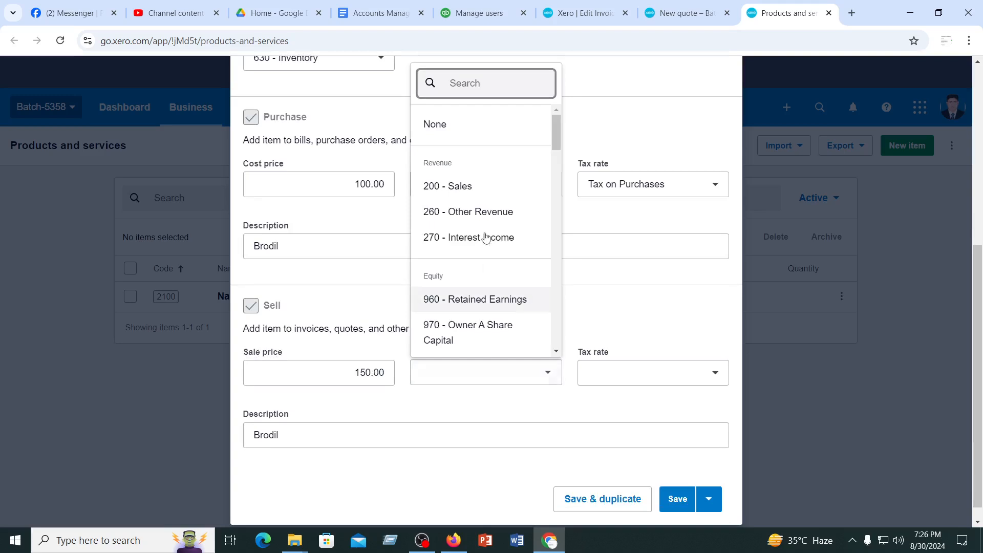
click(467, 187)
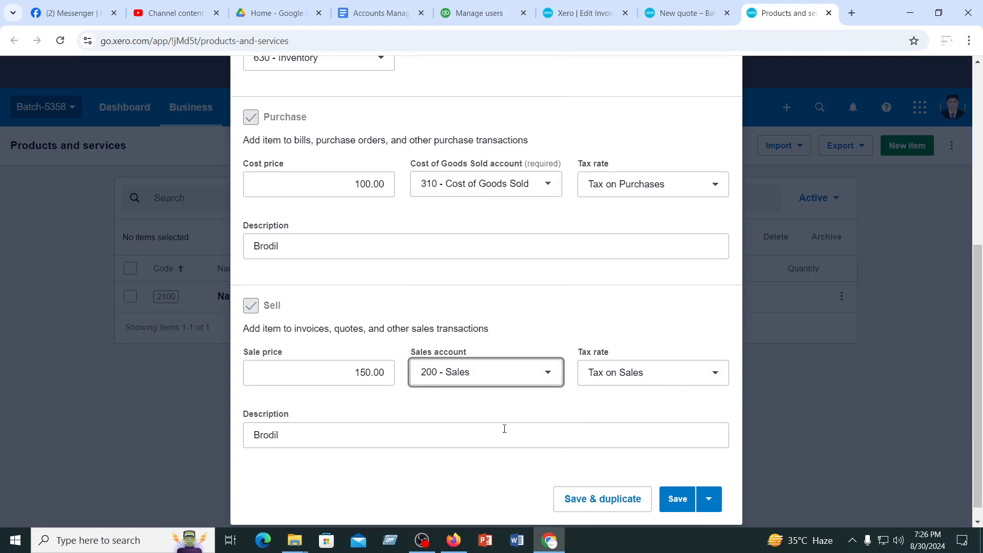
scroll(341, 378, down, 1)
click(677, 483)
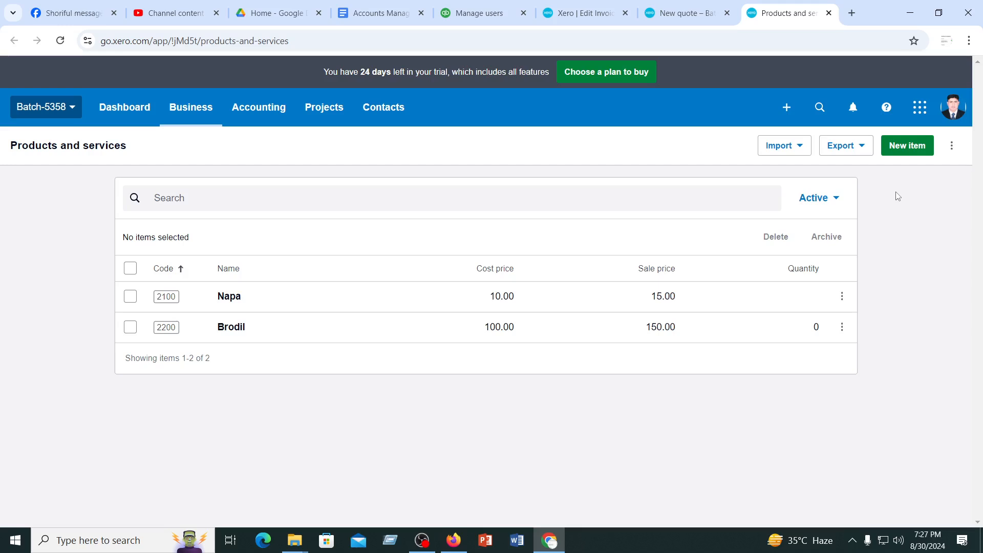
click(797, 148)
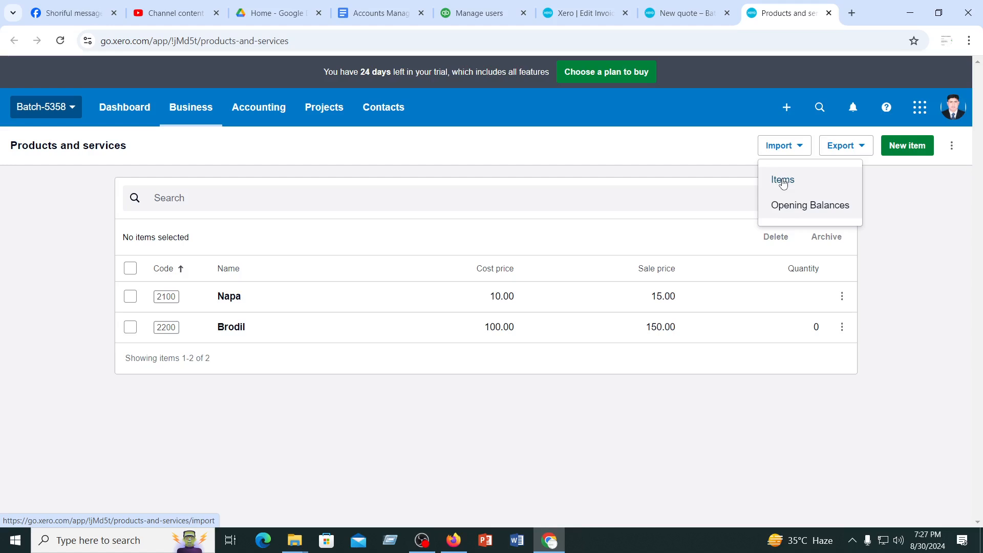
click(526, 193)
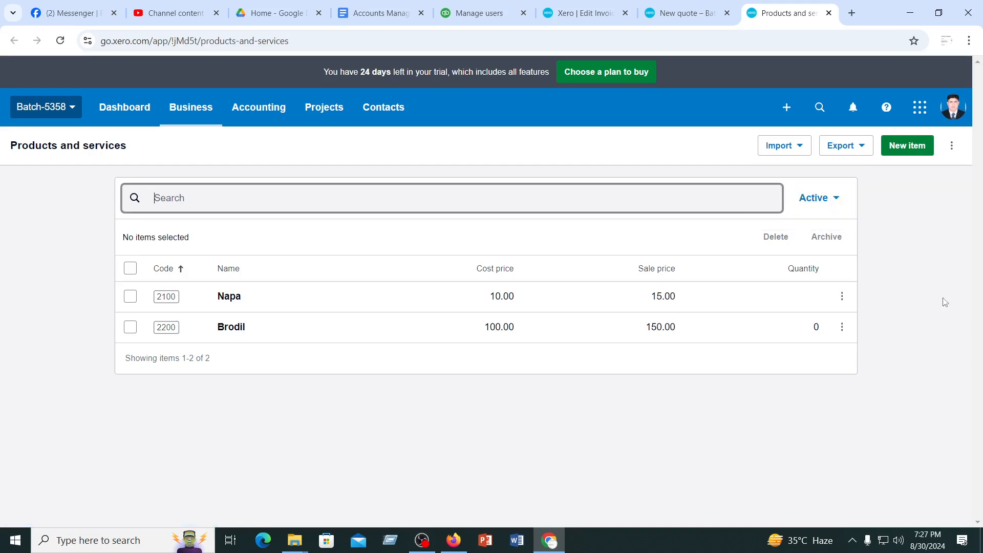
click(919, 329)
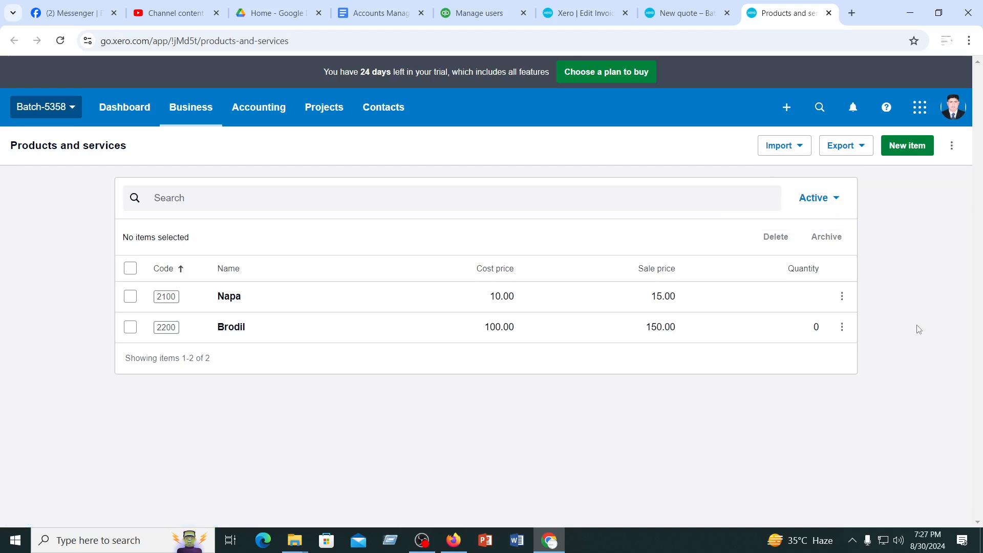
click(799, 147)
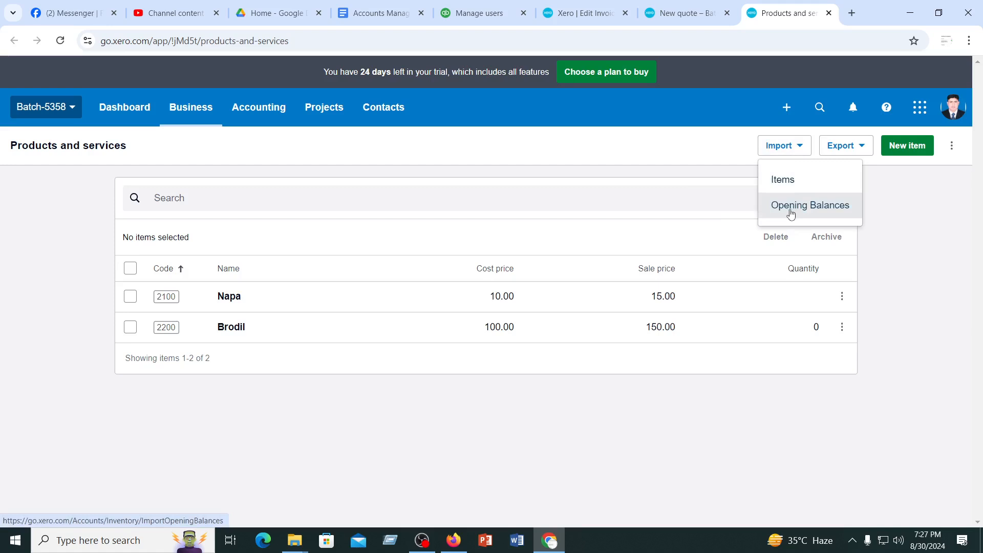
click(653, 194)
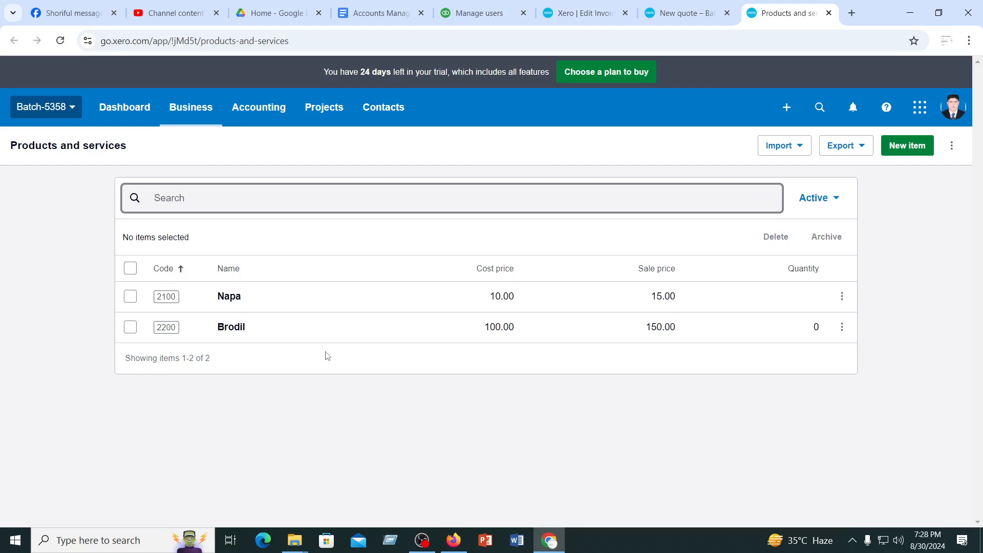
Open the inventory opening balances import and set the inventory value to be held in Multiple accounts
click(802, 146)
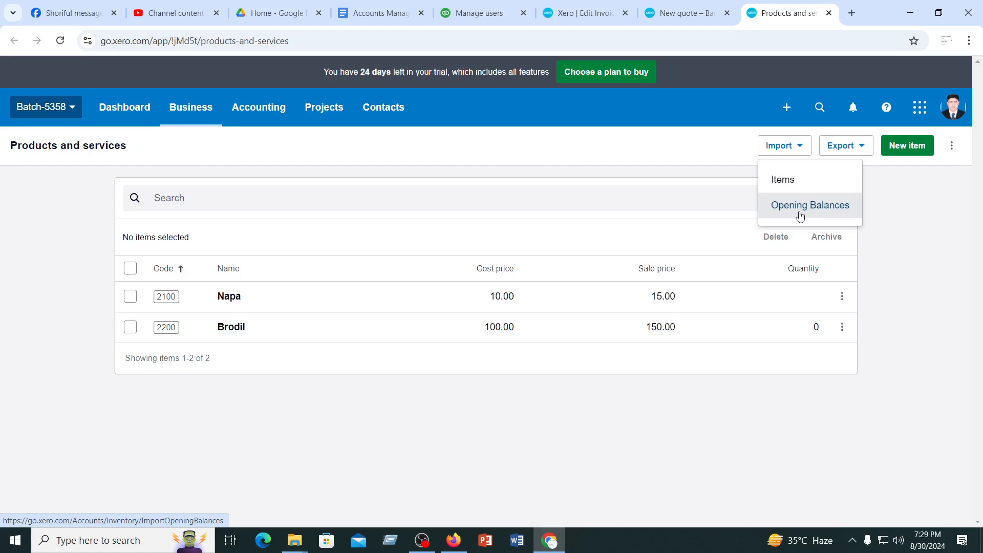
click(801, 208)
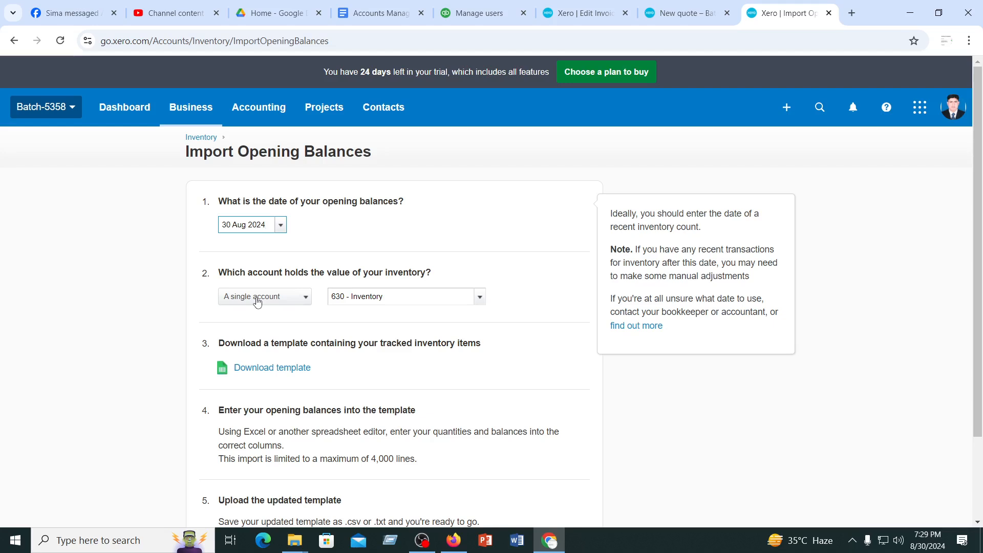
click(257, 297)
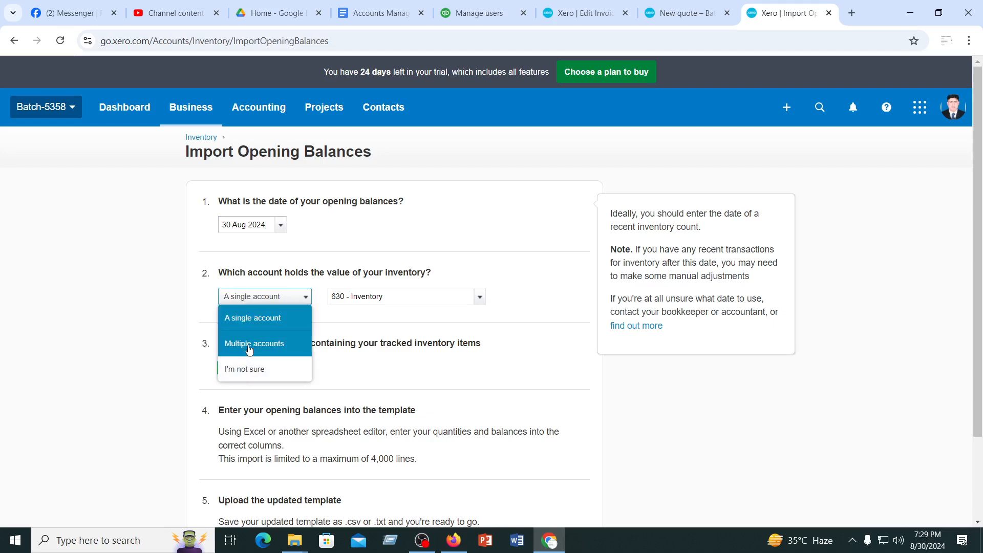
click(252, 345)
scroll(451, 304, down, 1)
scroll(450, 304, down, 1)
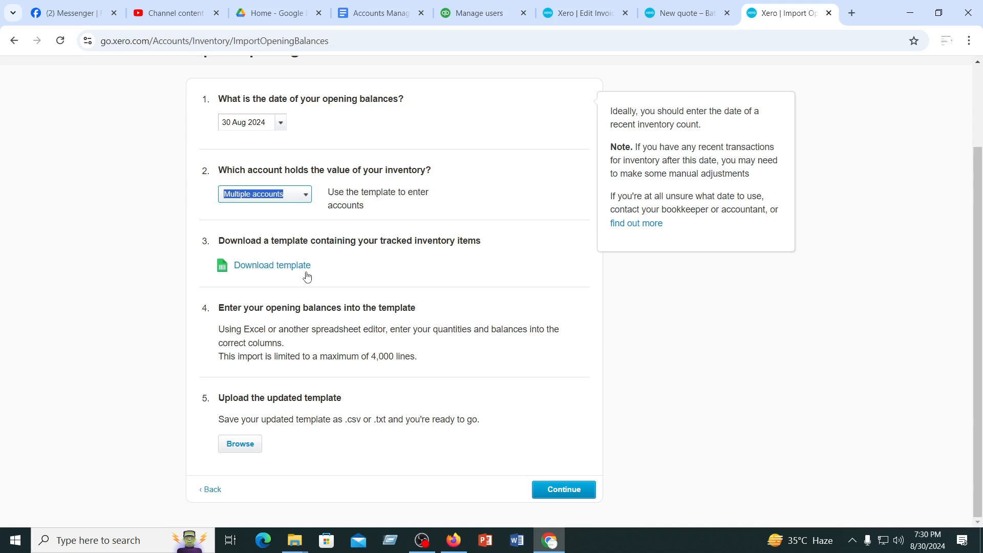
Switch to Google Drive and open the Xero folder inside the AMS 5323 (Trendup) folder
click(272, 13)
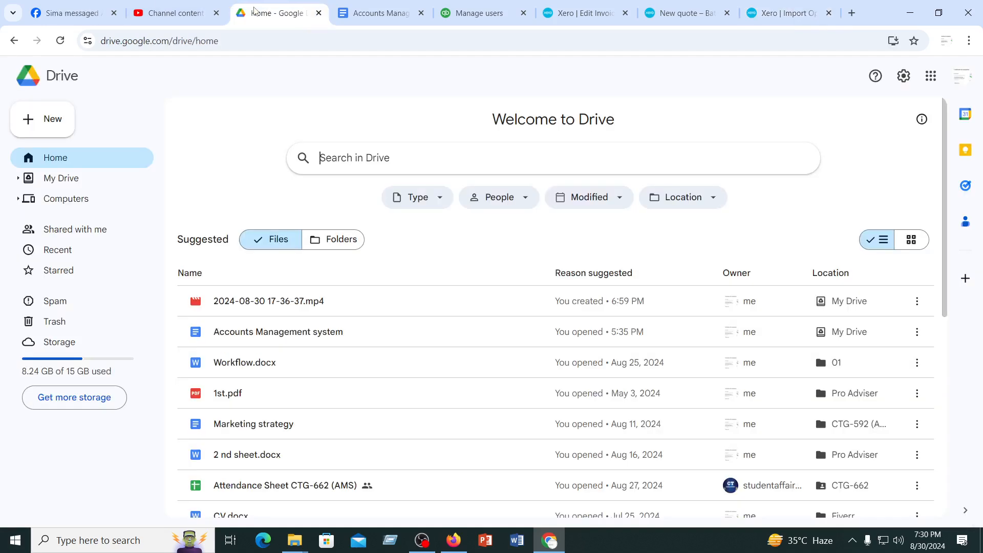
click(350, 243)
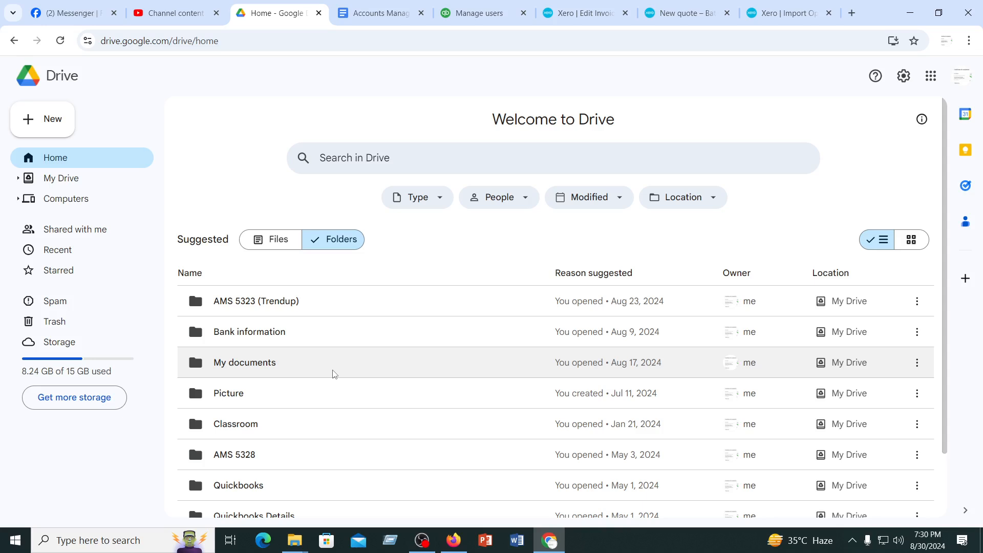
double_click(266, 311)
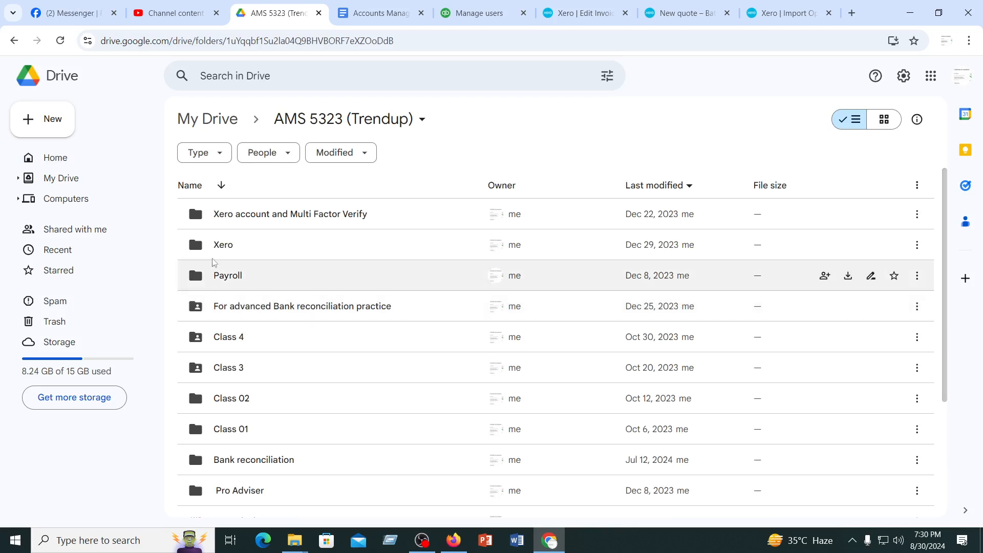
scroll(296, 389, down, 4)
scroll(294, 389, up, 4)
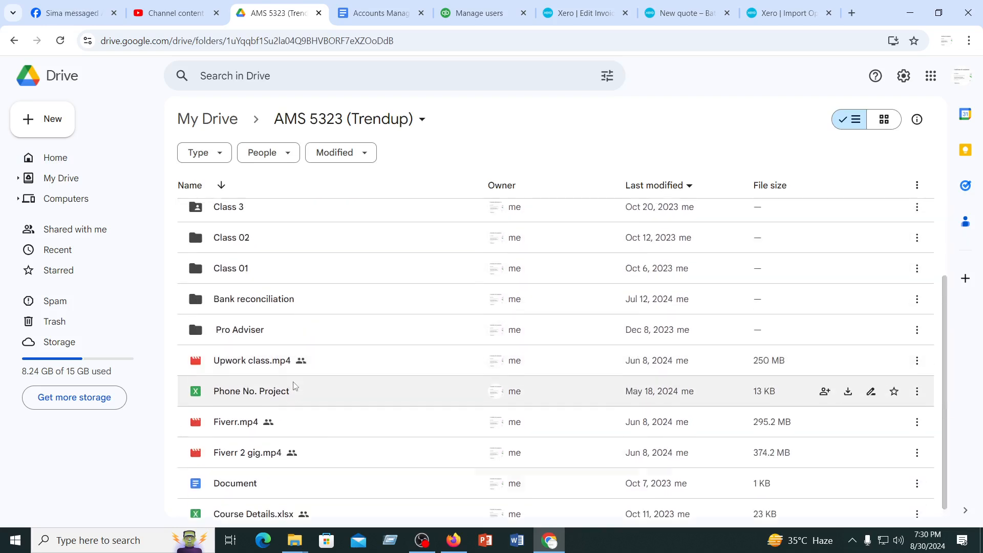
double_click(243, 251)
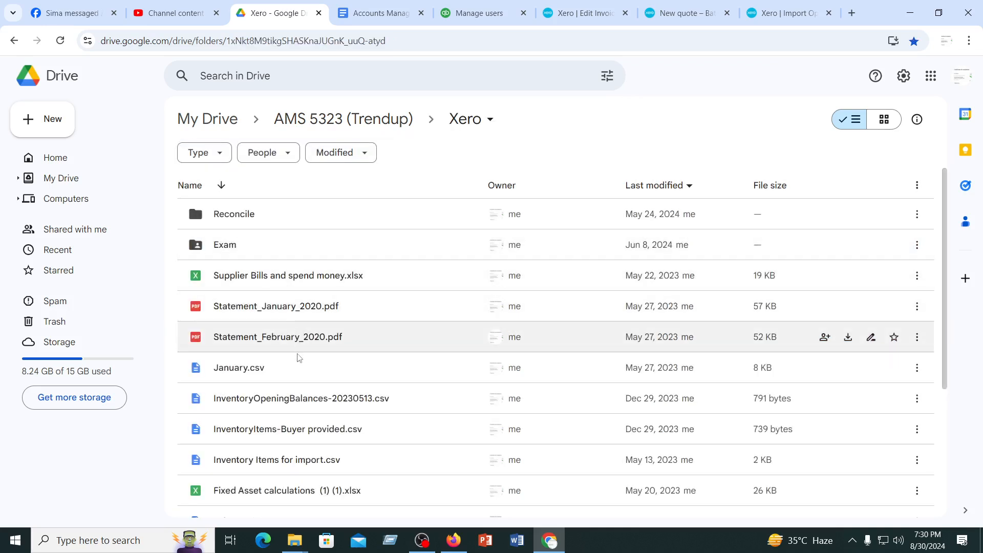
Find InventoryOpeningBalances-20230513.csv in the Xero folder and download it
scroll(315, 436, down, 2)
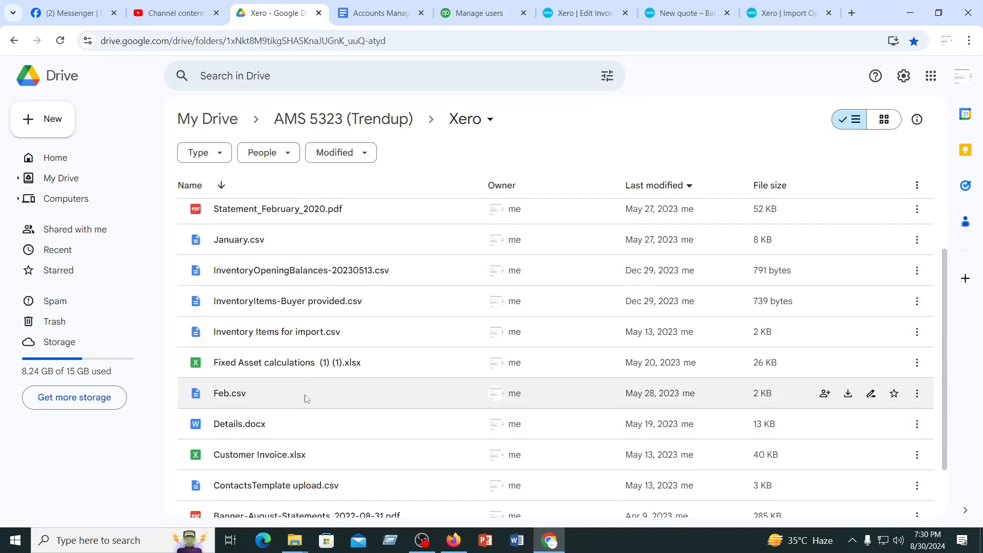
scroll(290, 305, down, 2)
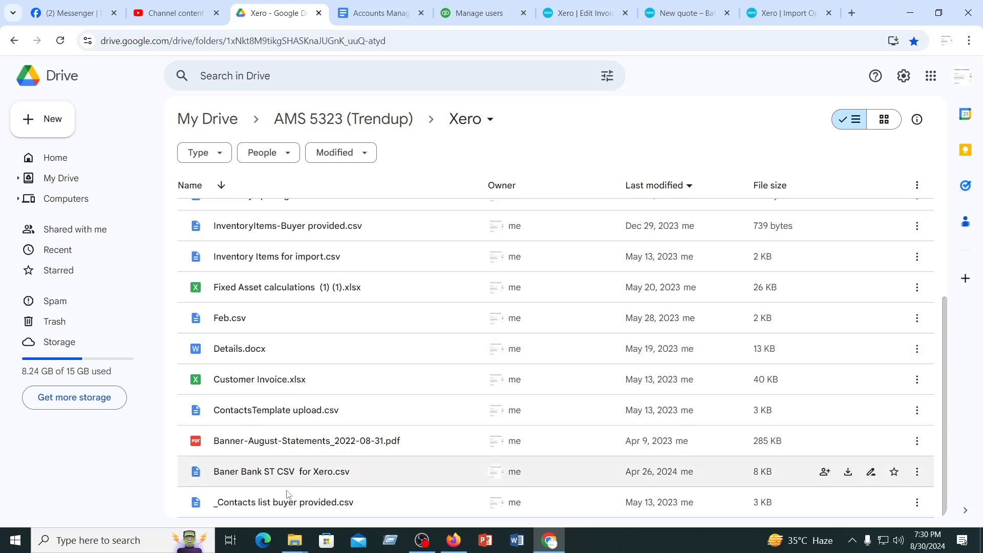
scroll(277, 402, up, 4)
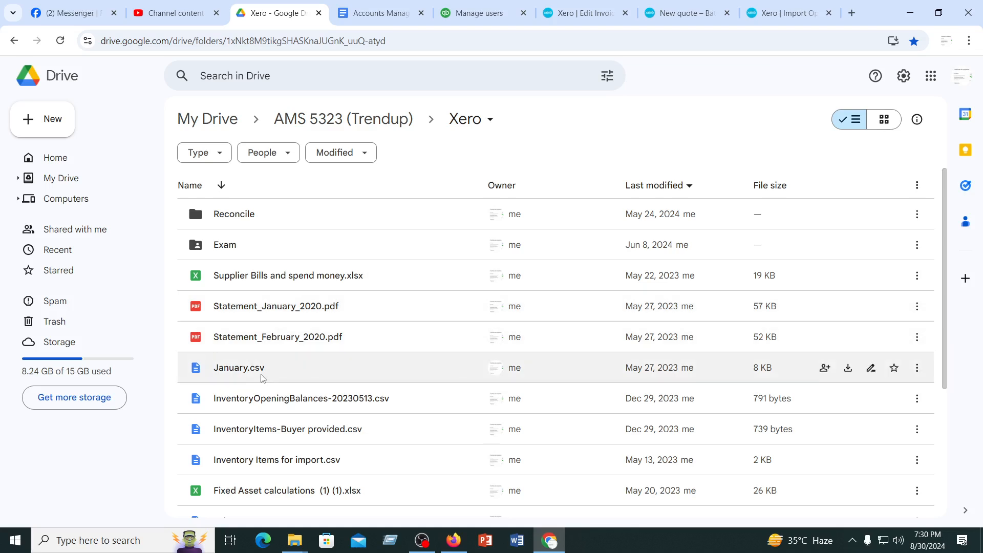
click(275, 408)
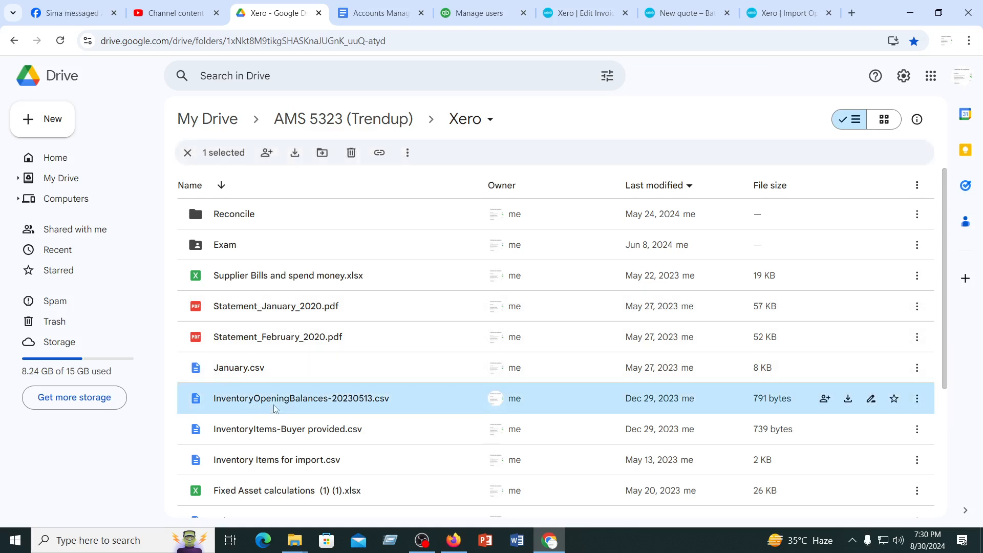
click(848, 399)
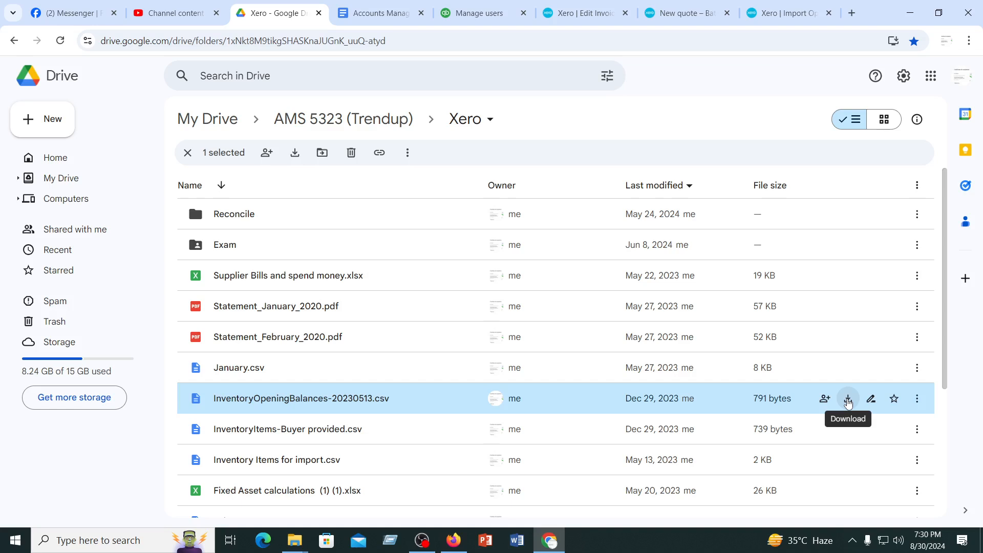
click(848, 405)
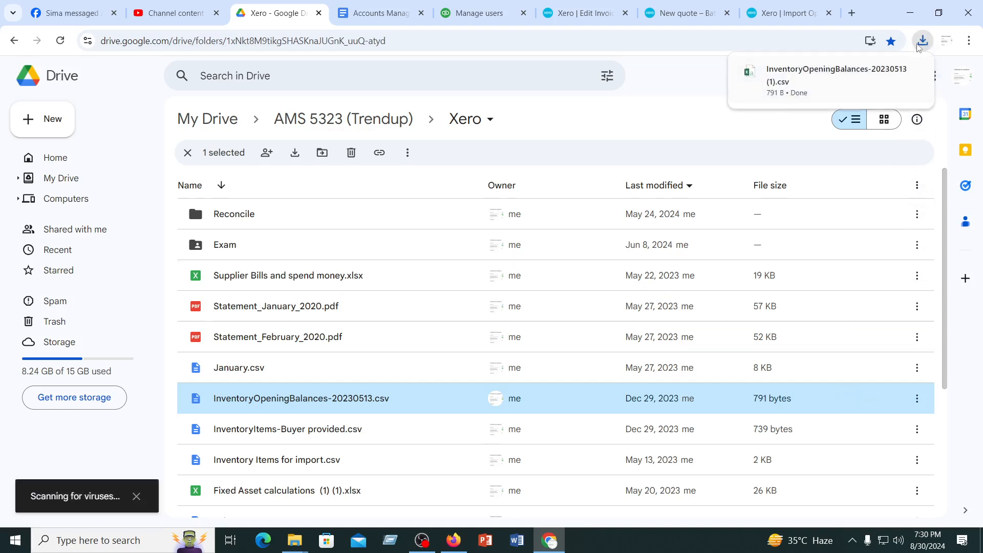
Open the downloaded opening balances file in Excel and maximize its window
click(922, 41)
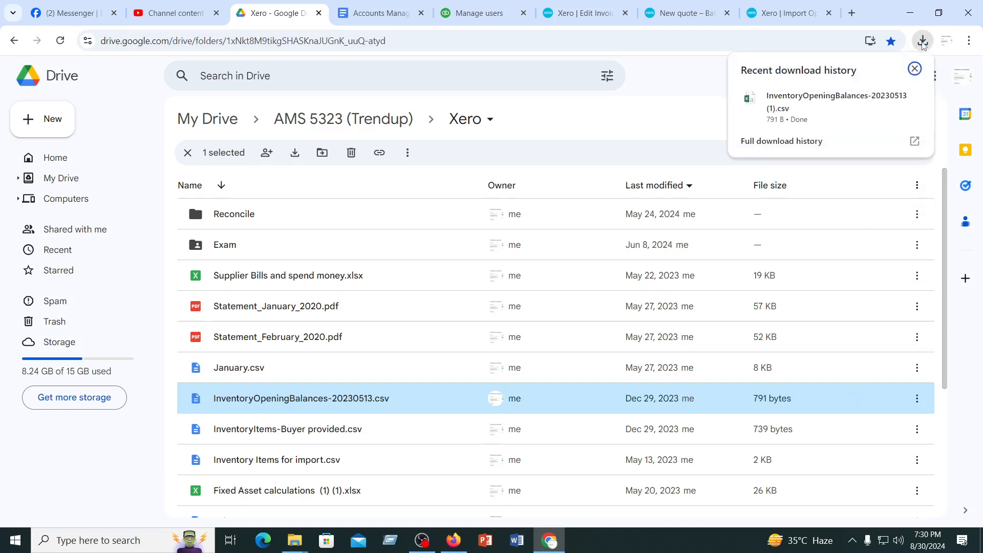
click(772, 99)
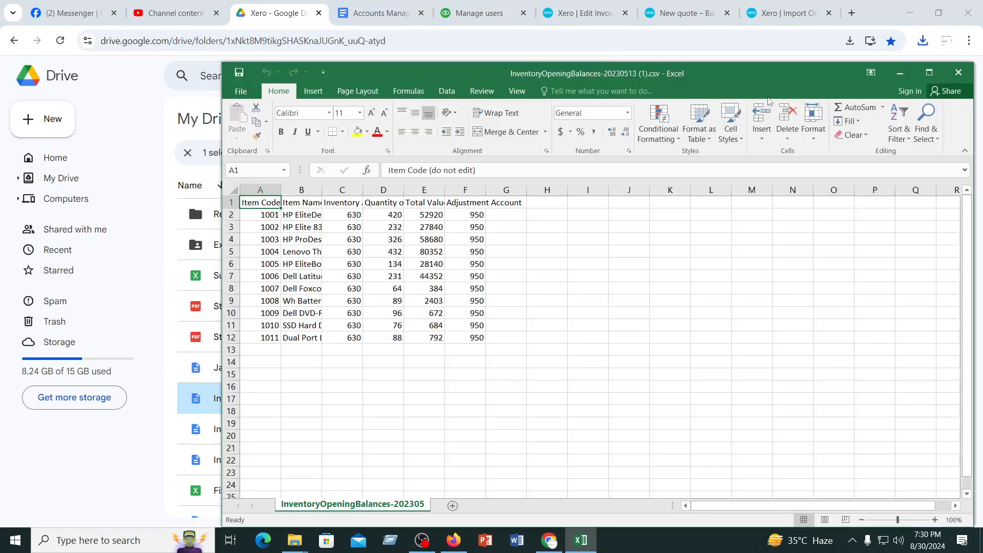
click(929, 73)
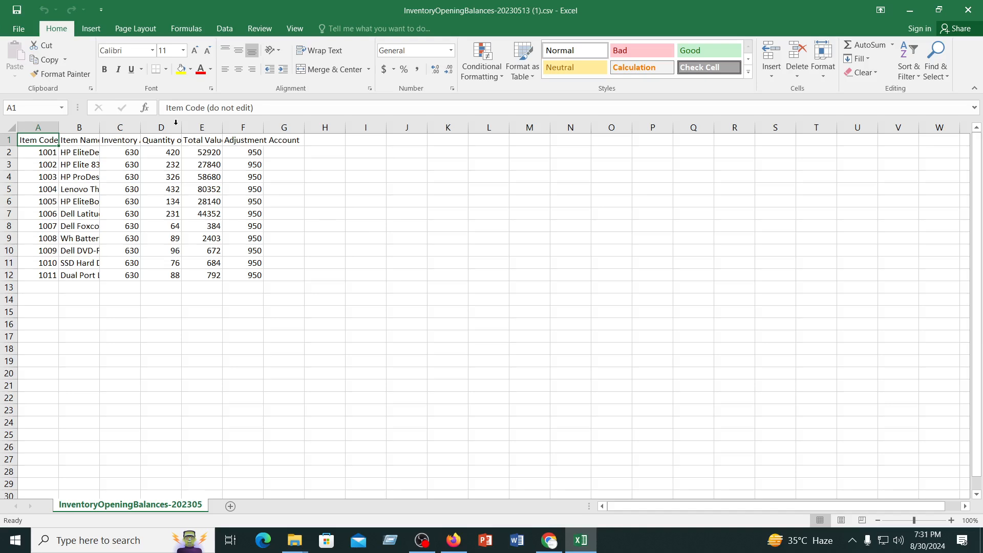
Widen columns A to E of the opening balances sheet to make their headers and item names readable, and select cell C2
double_click(56, 132)
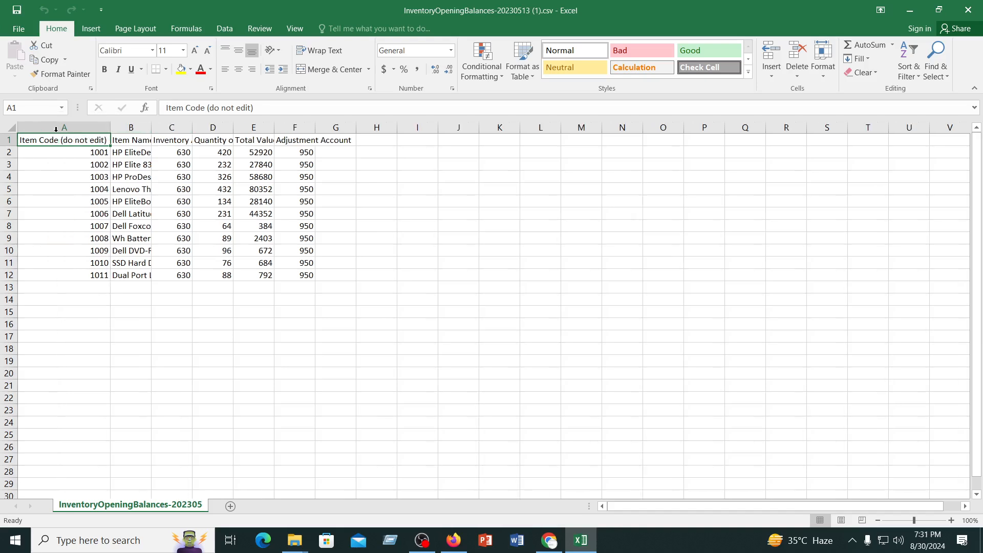
double_click(150, 127)
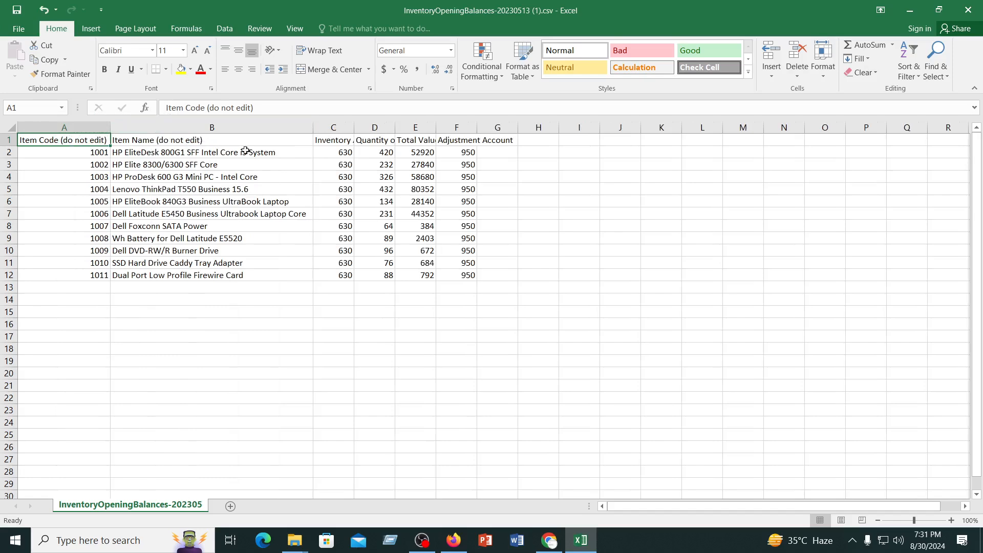
double_click(358, 128)
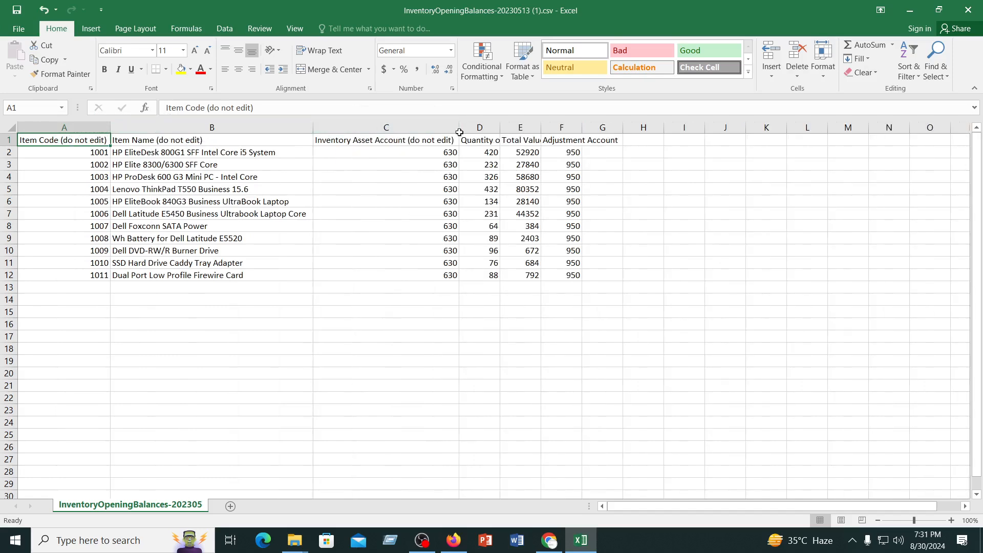
drag(458, 128, 533, 131)
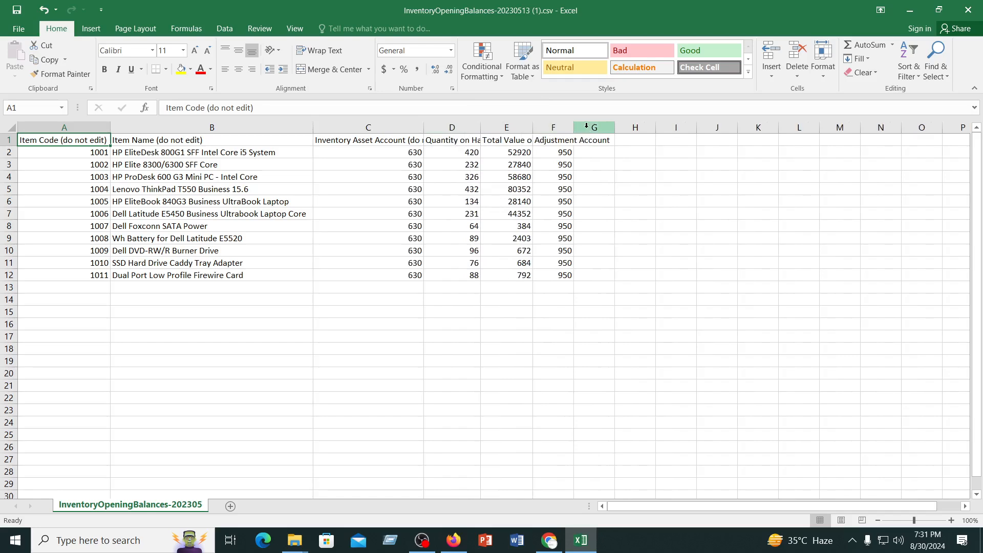
click(647, 296)
click(357, 153)
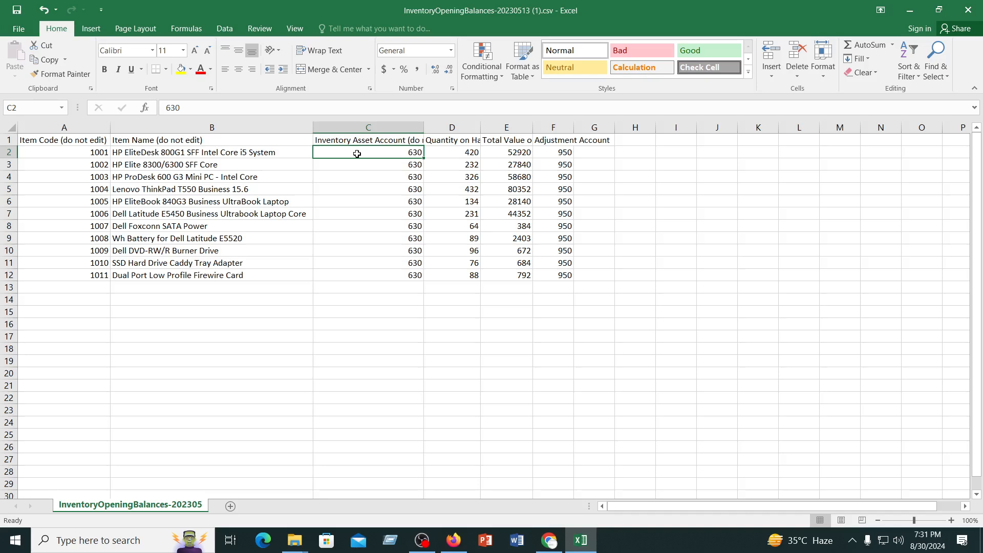
click(422, 540)
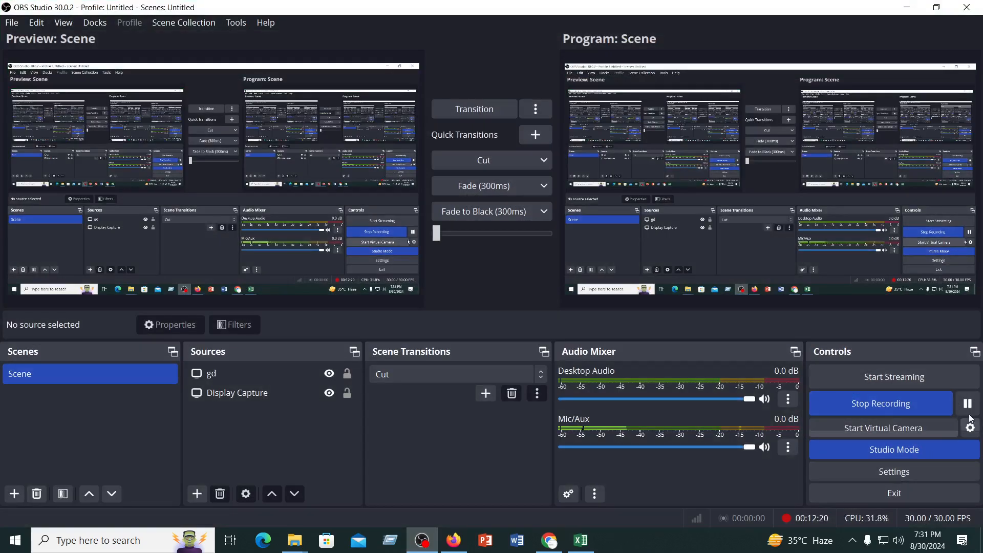
click(581, 540)
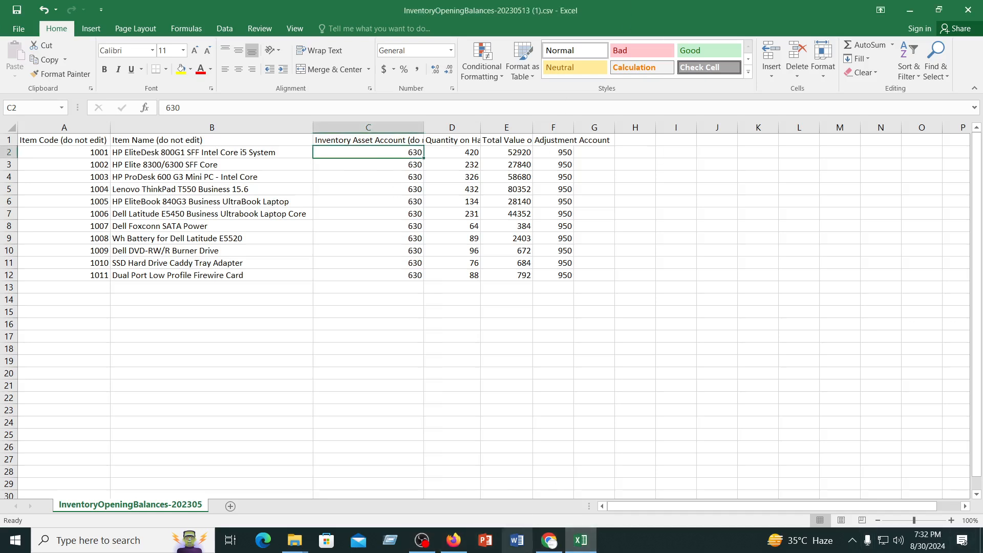
Switch to Chrome and open Xero's chart of accounts in a new tab from the New Invoice page
click(553, 542)
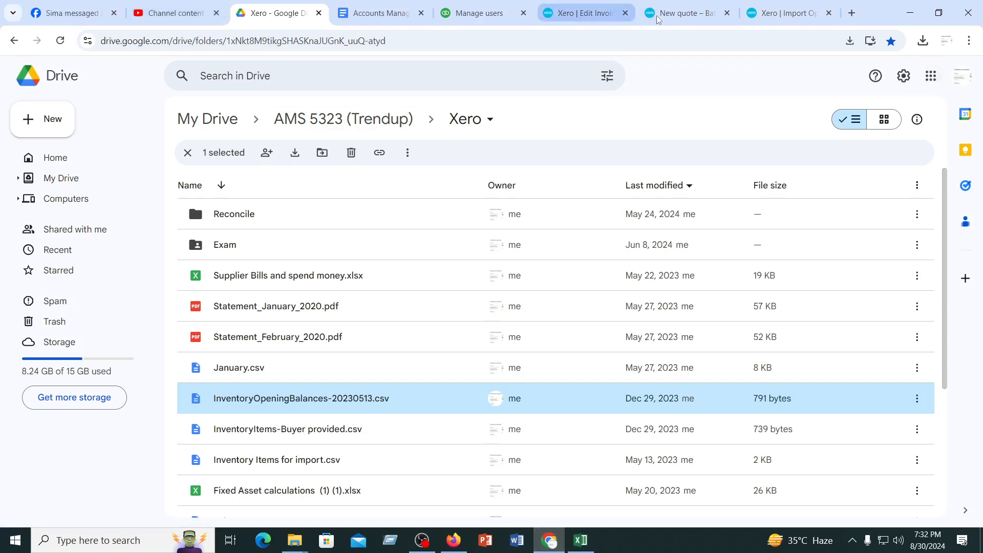
click(676, 15)
click(783, 13)
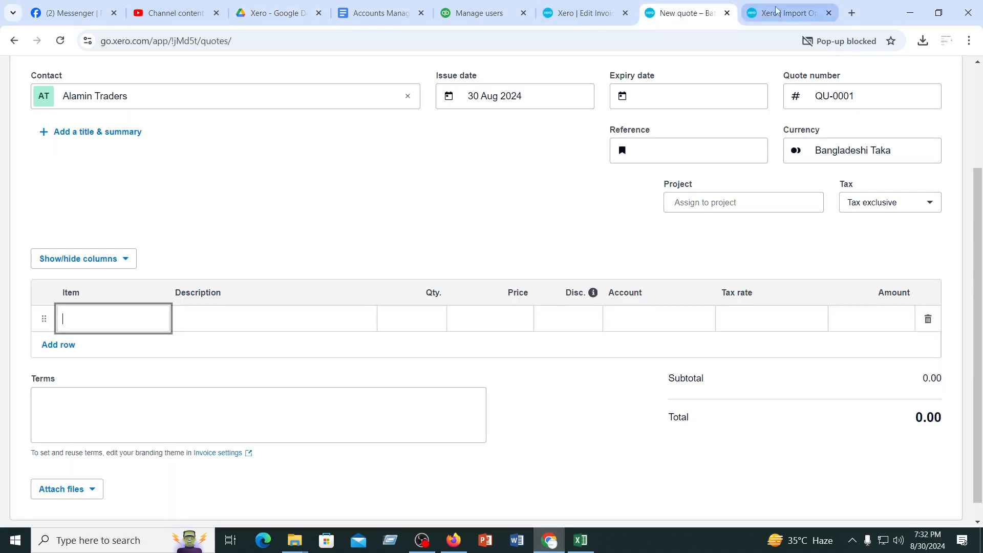
click(584, 13)
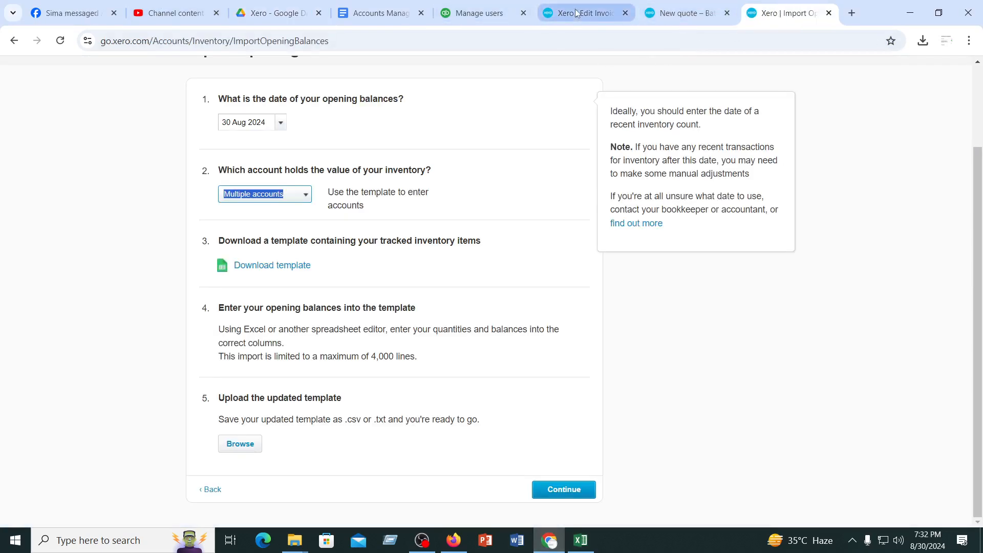
scroll(392, 374, up, 1)
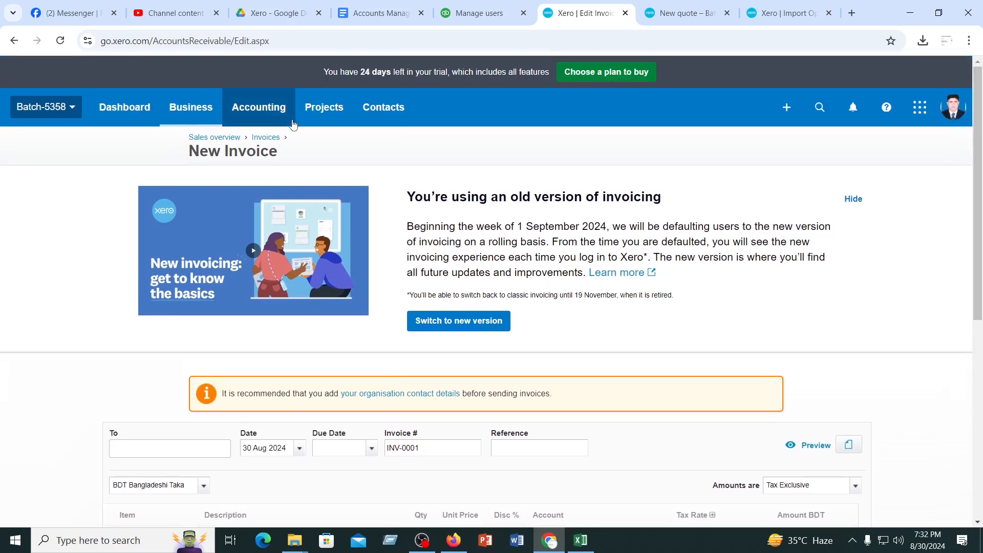
click(265, 112)
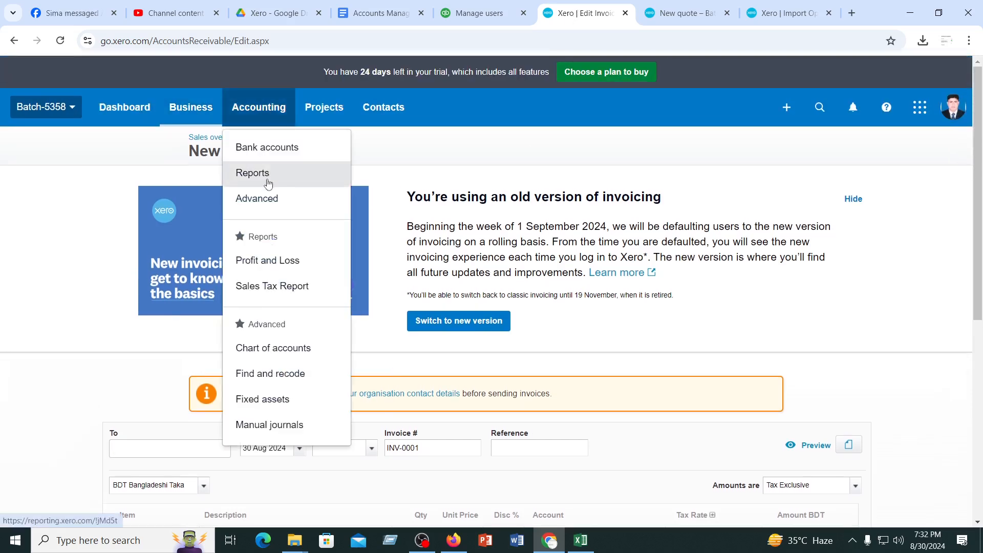
right_click(279, 351)
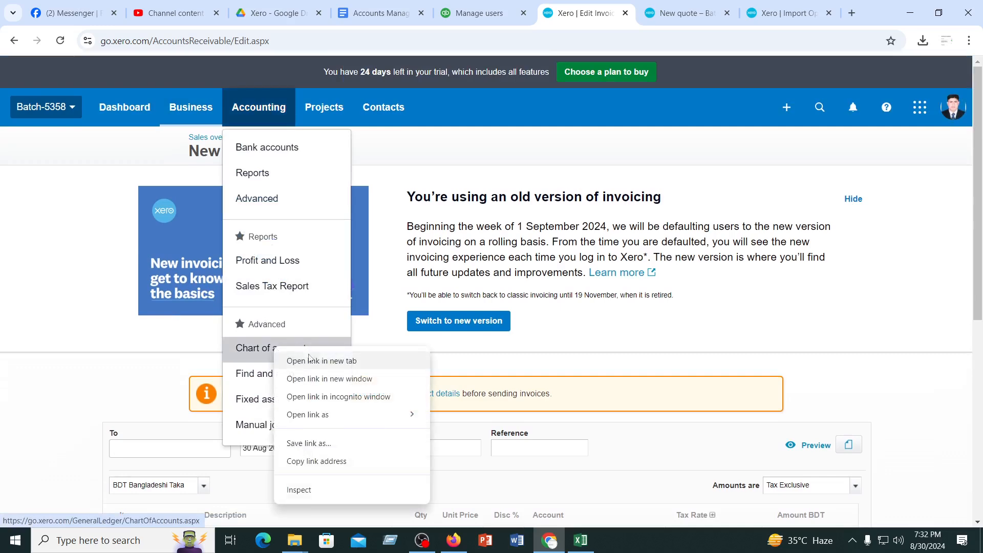
click(313, 361)
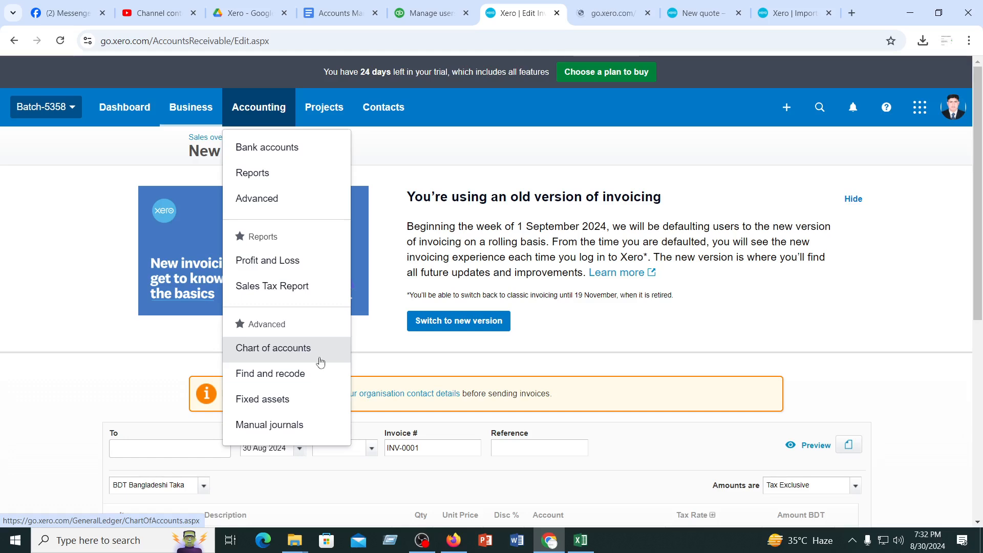
key(ctrl+Tab)
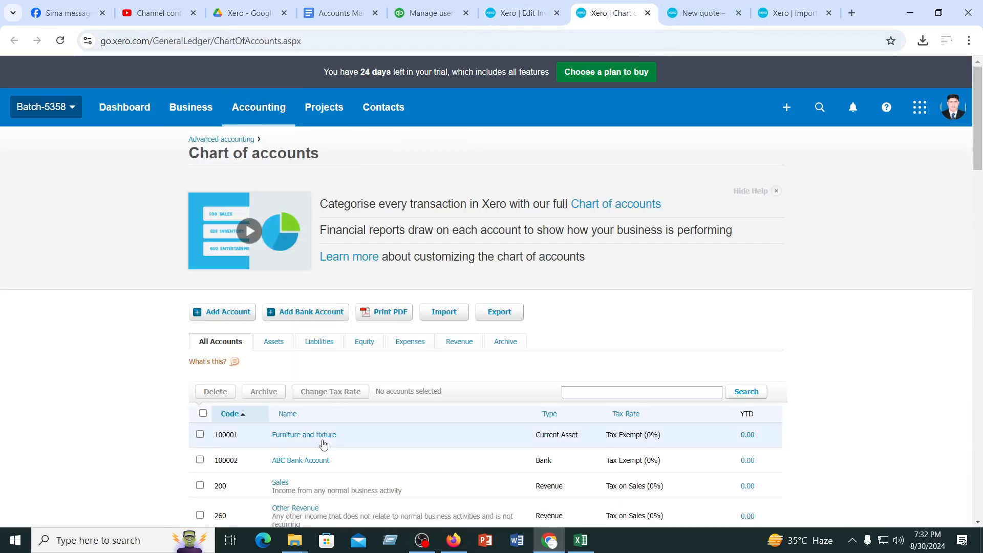
Search the chart of accounts for code 630
scroll(287, 438, down, 3)
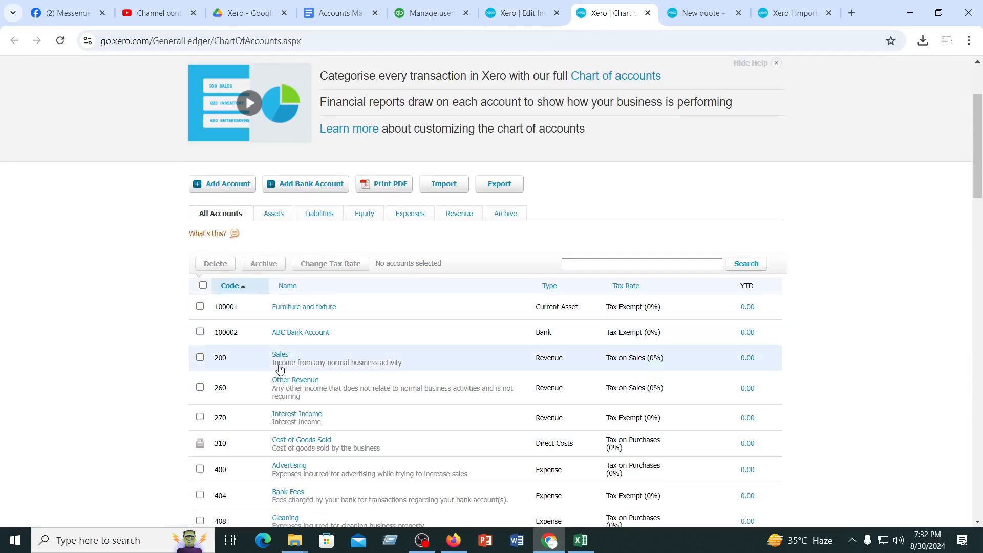
click(588, 265)
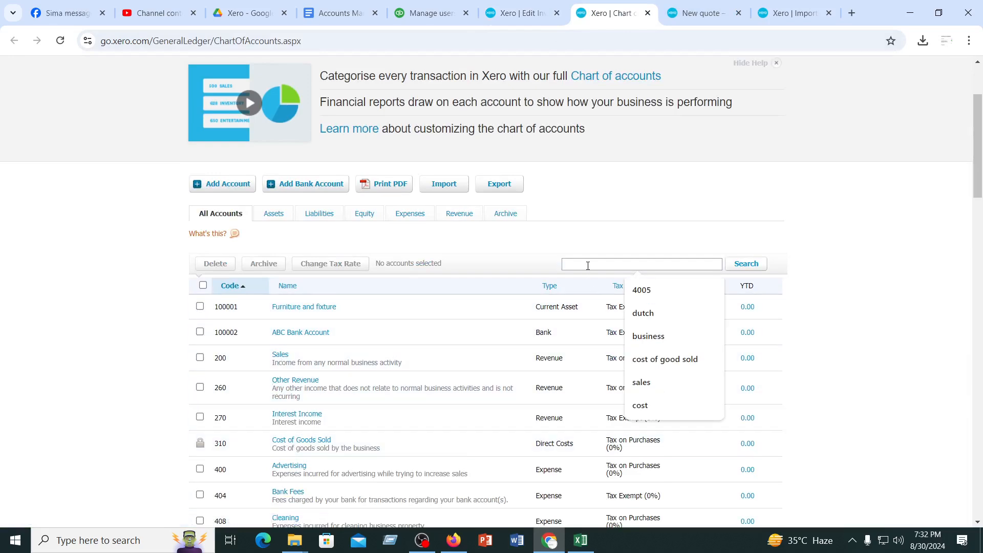
text(630)
key(Return)
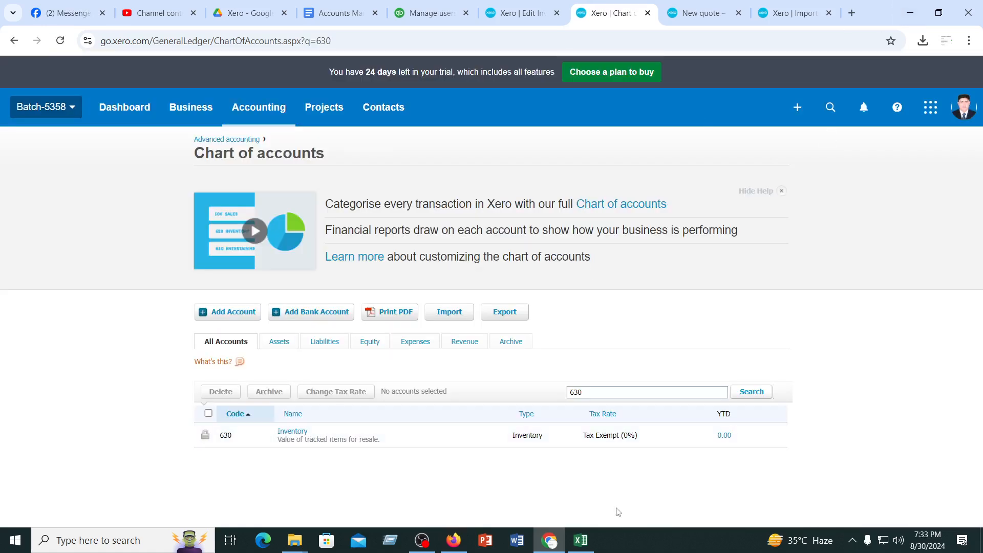
Switch to Excel, slightly widen the Quantity on Hand and Adjustment Account columns, and select cell F2
click(581, 541)
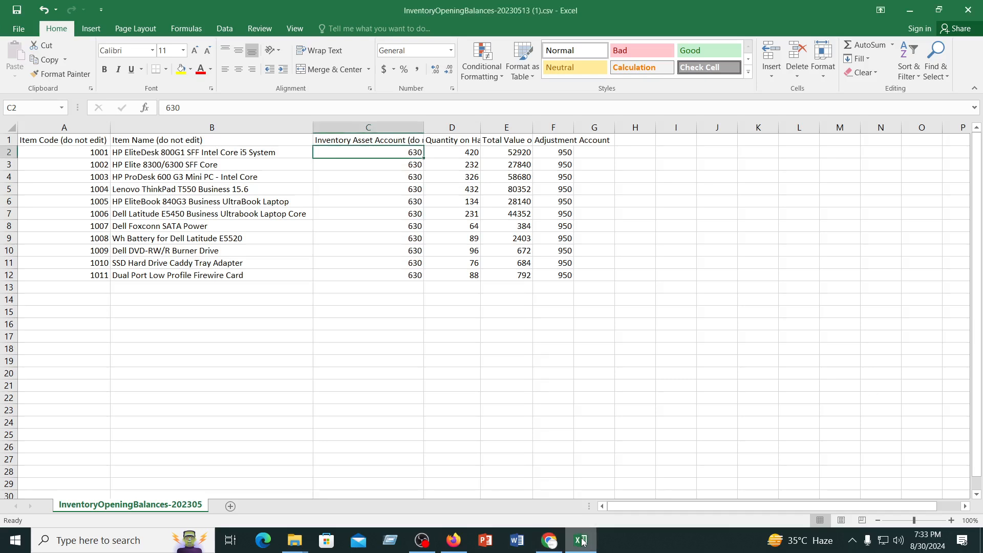
click(410, 370)
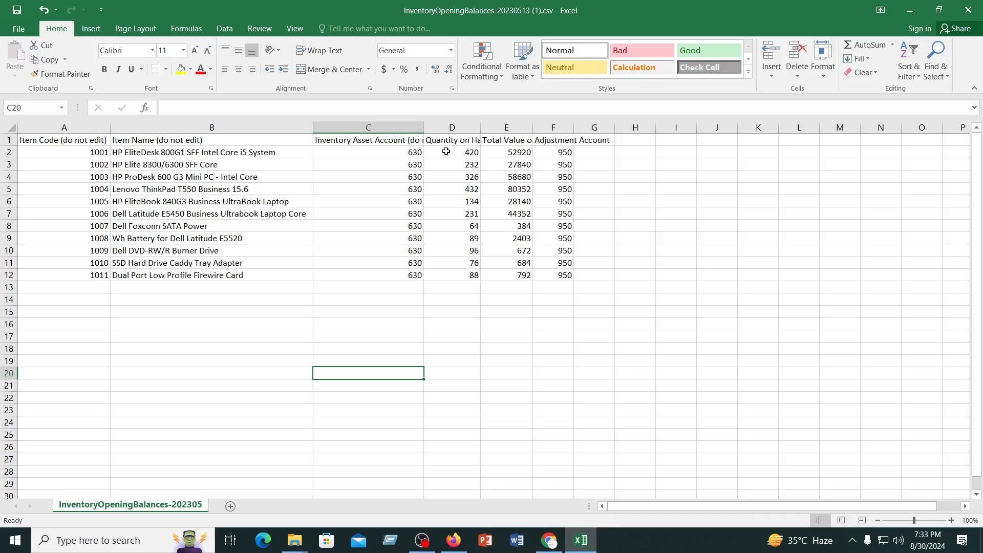
drag(481, 129, 490, 129)
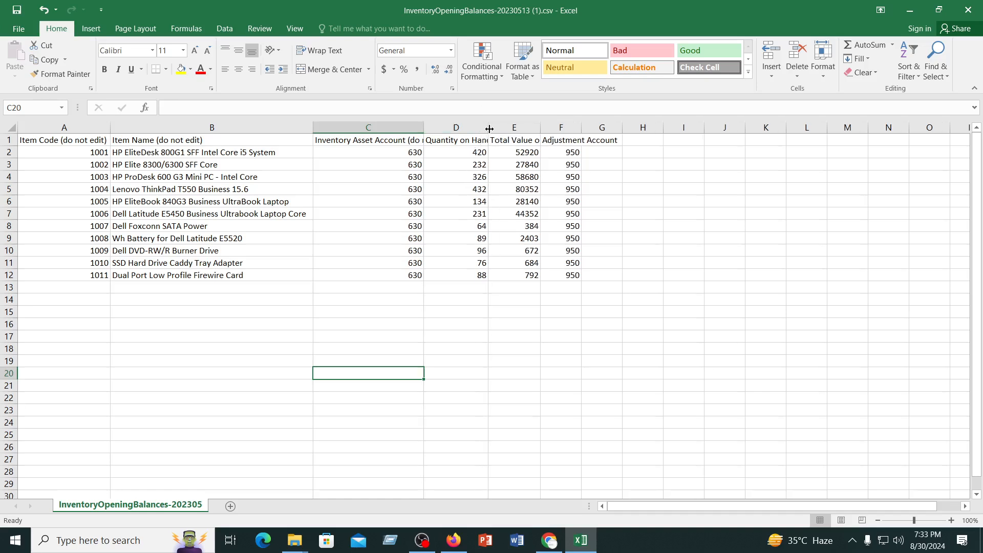
click(517, 158)
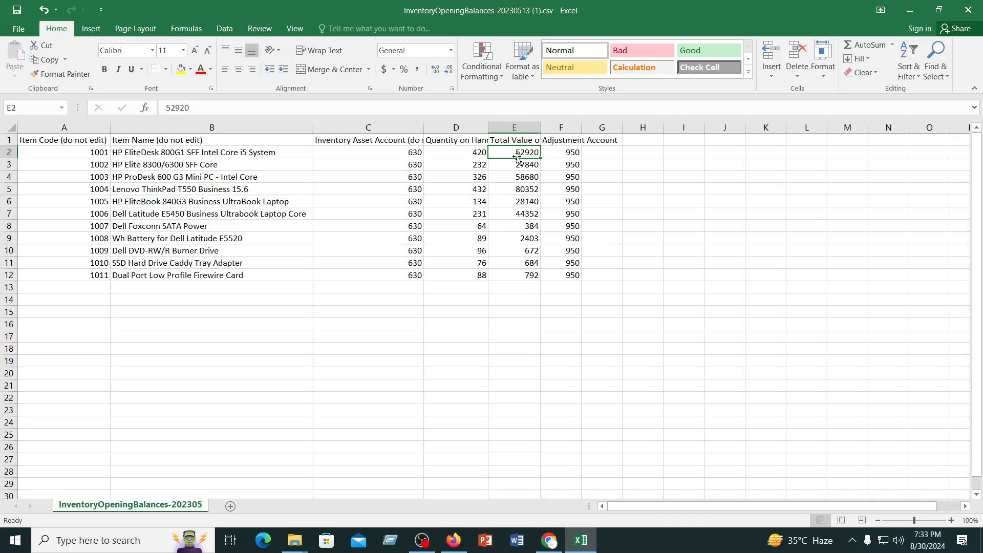
click(562, 154)
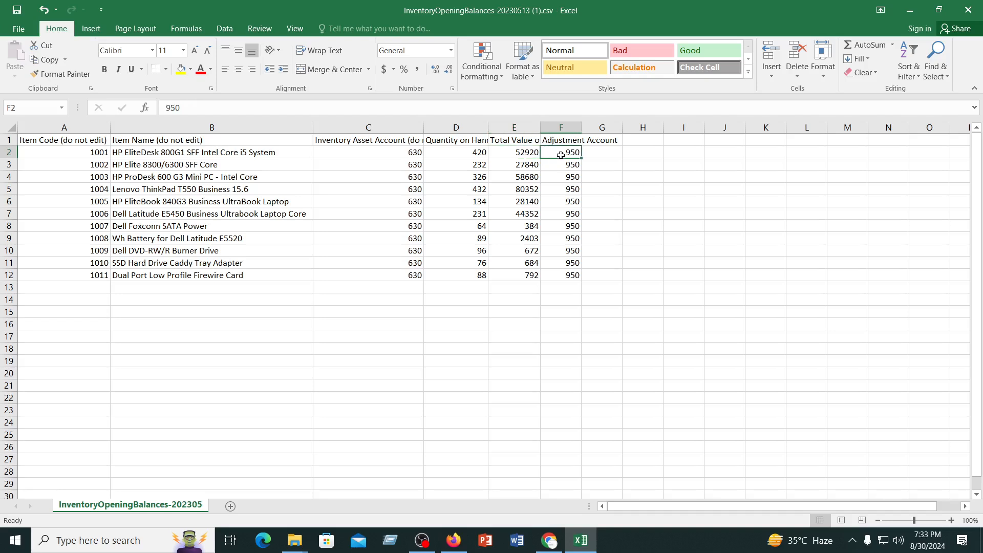
drag(583, 127, 587, 127)
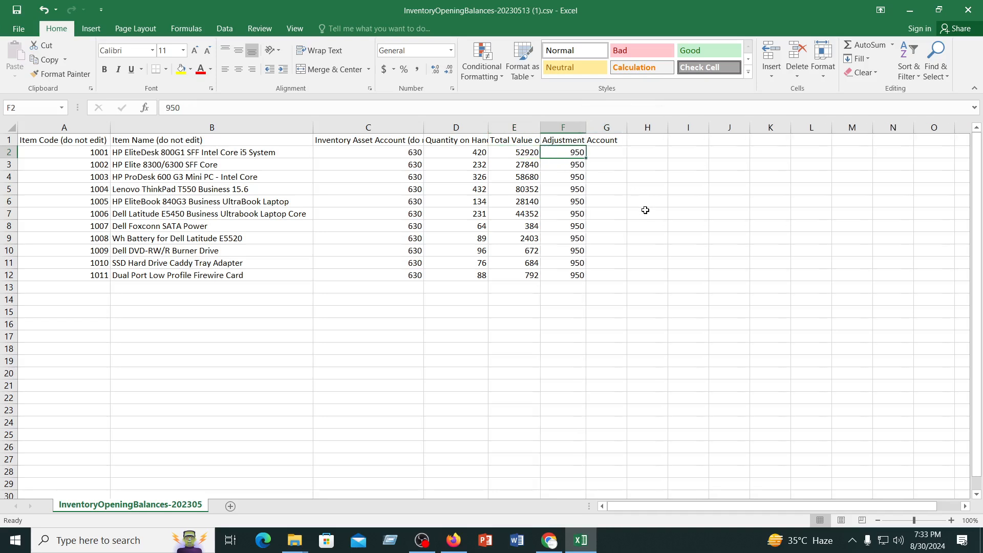
click(646, 211)
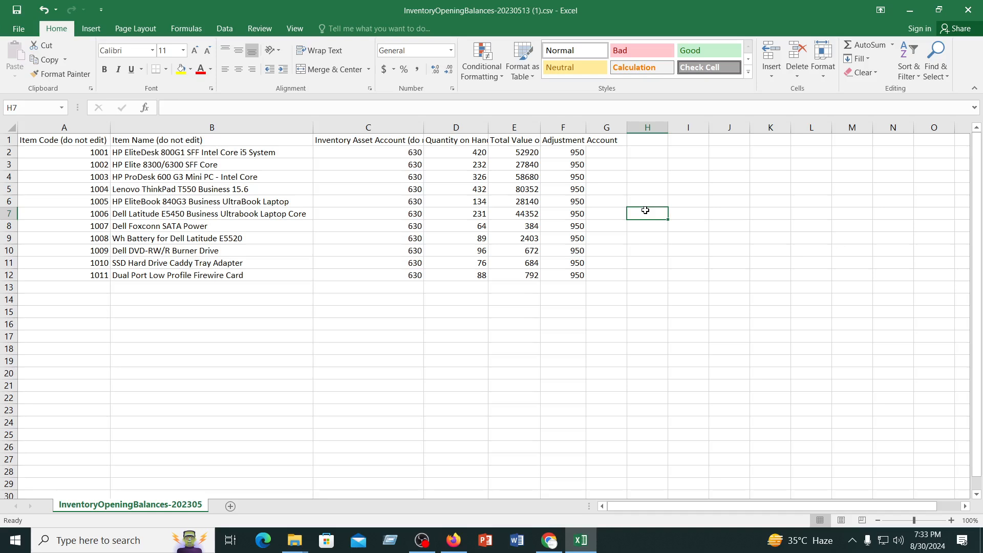
click(572, 155)
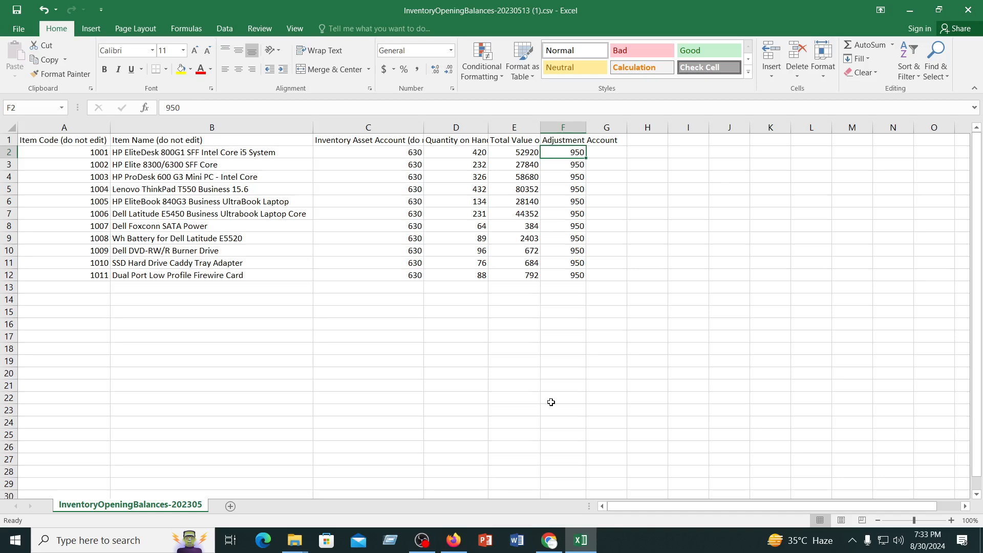
Switch to Chrome and search the chart of accounts for code 950
click(550, 542)
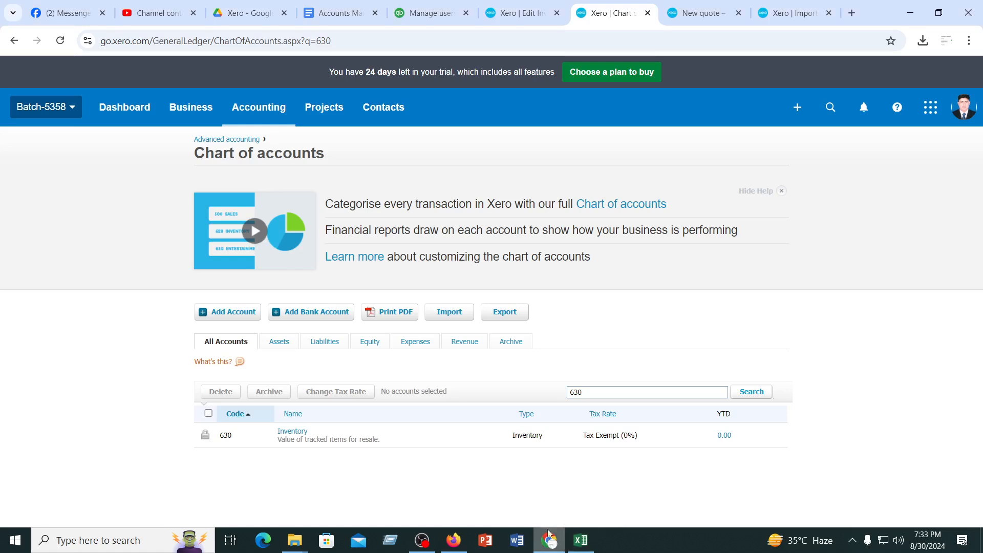
drag(584, 392, 564, 393)
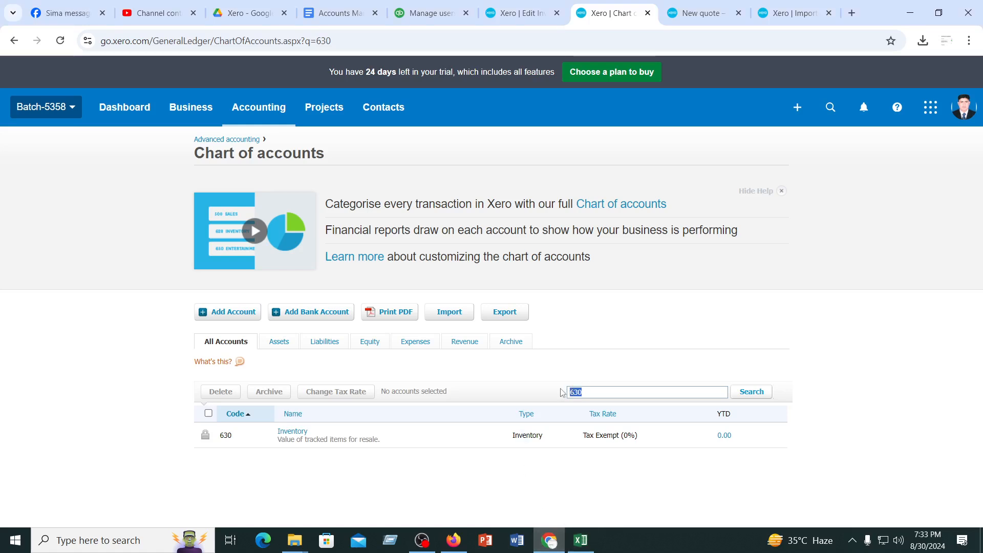
text(950)
key(Return)
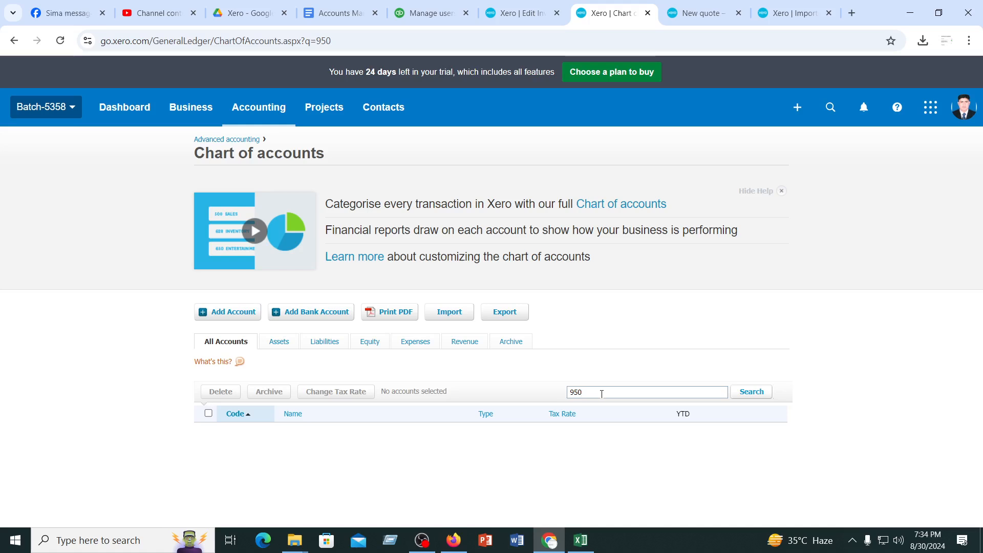
Search the chart of accounts for "equity" instead of the account code
key(BackSpace)
key(BackSpace)
key(BackSpace)
text(equity)
key(Return)
Clear the account search term, re-enter "equity" and run the search again
key(BackSpace)
key(BackSpace)
key(BackSpace)
key(BackSpace)
key(BackSpace)
key(BackSpace)
click(600, 393)
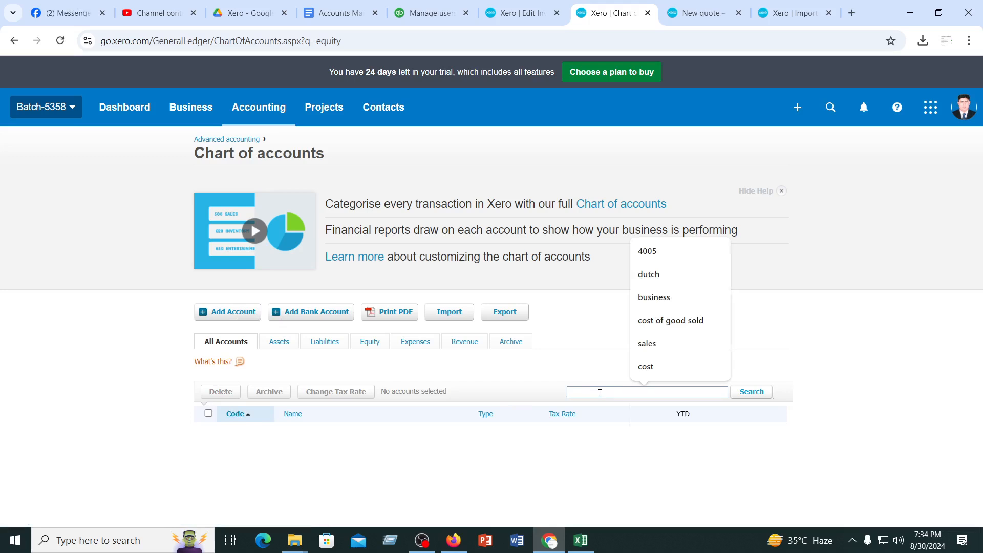
text(equity)
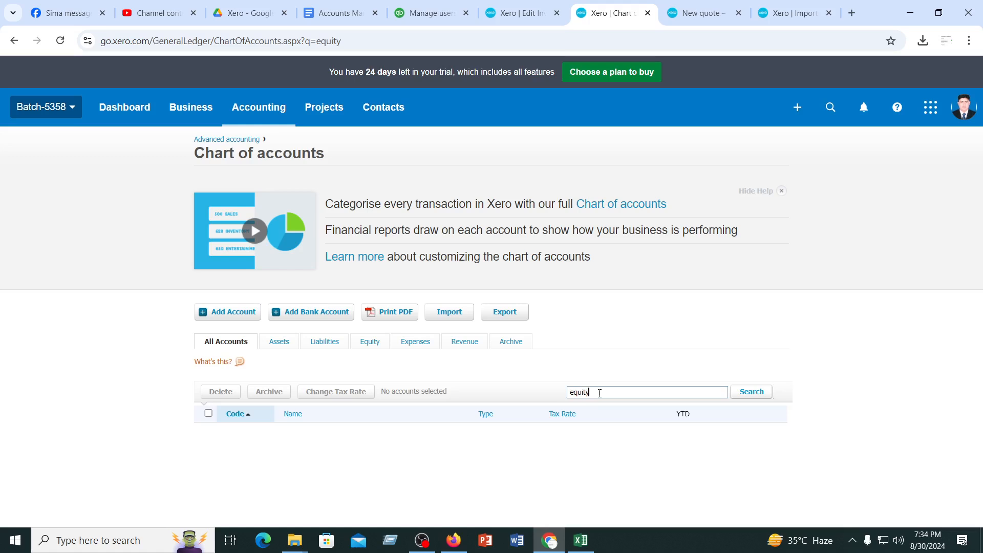
key(BackSpace)
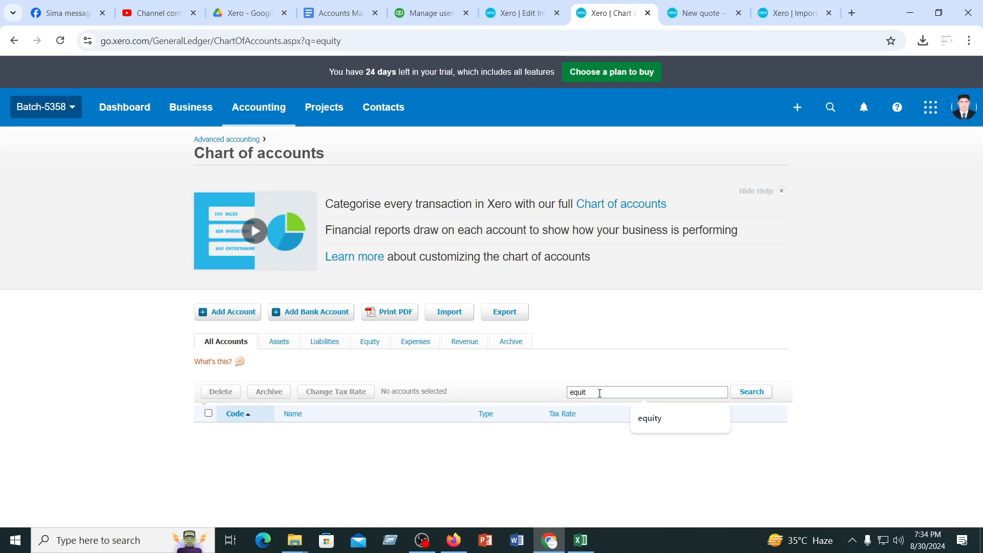
click(654, 421)
click(752, 392)
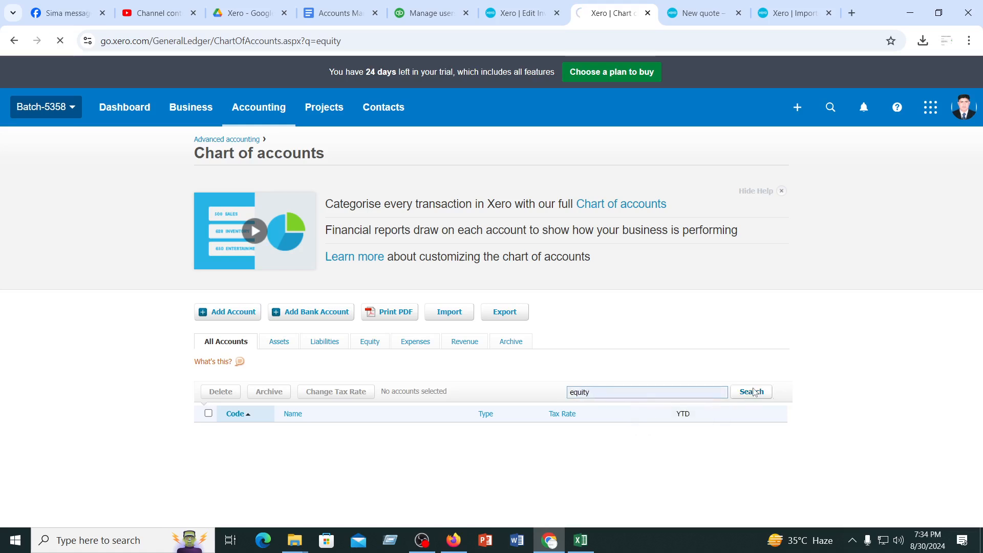
click(753, 393)
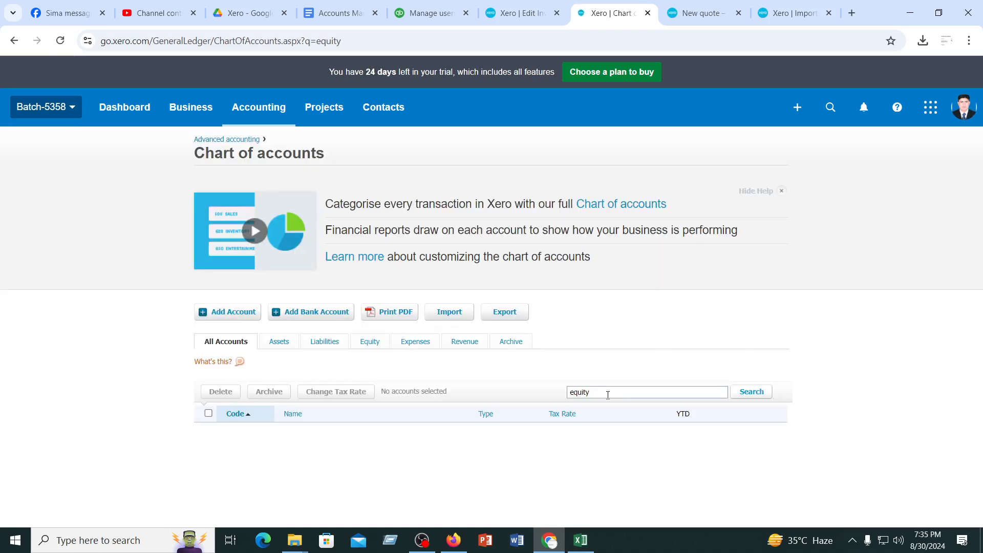
Replace the search term with "capital" and search the chart of accounts for it
key(BackSpace)
key(BackSpace)
key(BackSpace)
key(BackSpace)
key(BackSpace)
text(cap)
text(tal)
key(BackSpace)
key(BackSpace)
key(BackSpace)
text(ital)
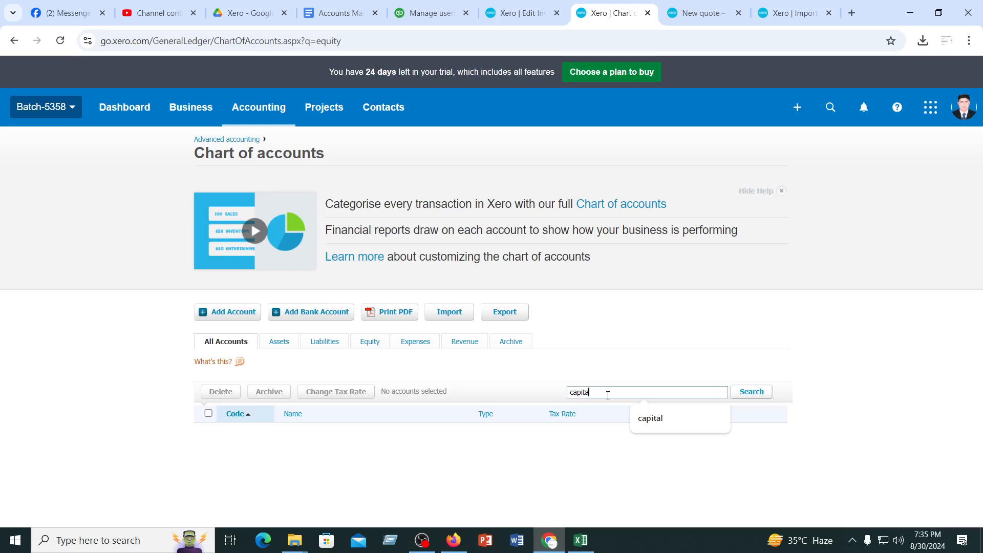
click(754, 393)
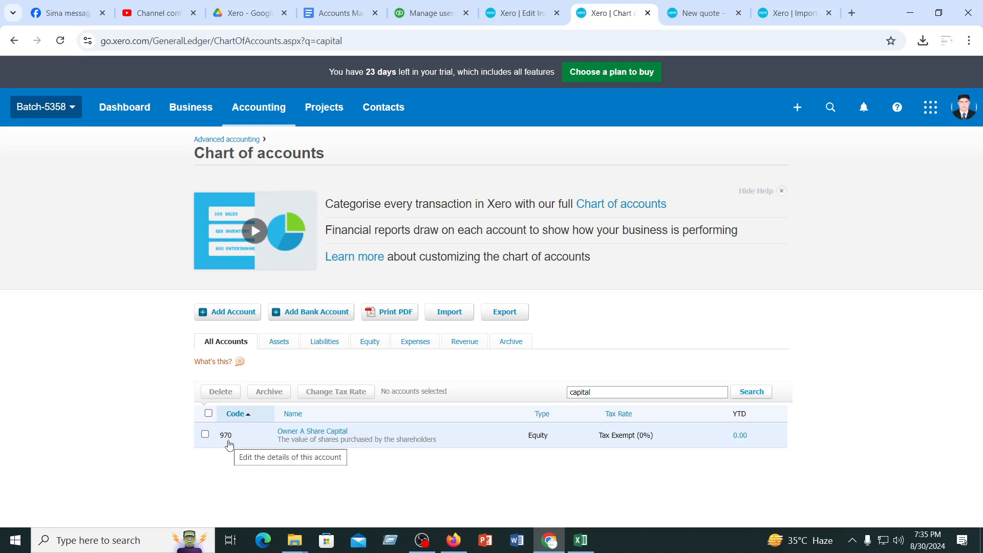
Switch to Excel, set the adjustment account in F2 to 970 and fill it down to F12
click(581, 540)
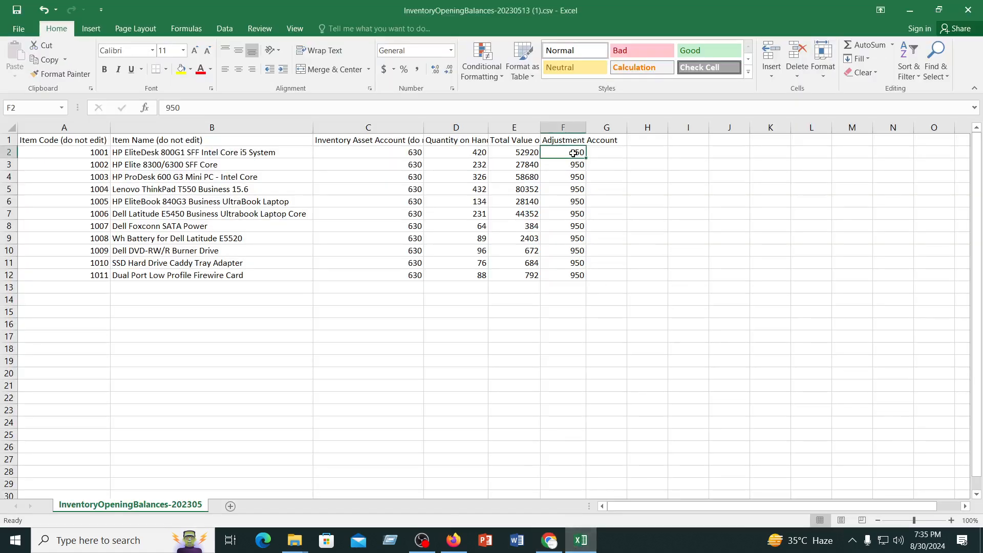
text(970)
click(824, 229)
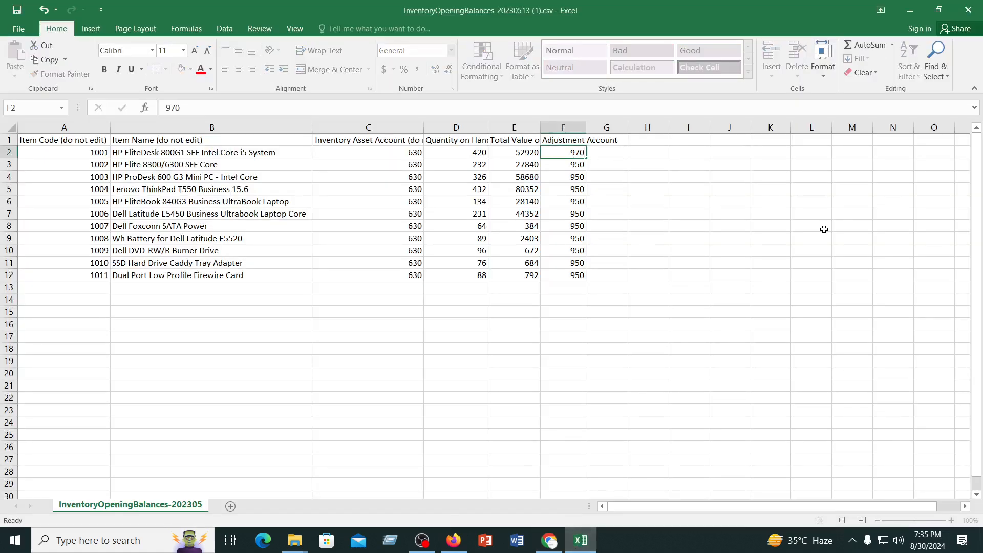
click(570, 149)
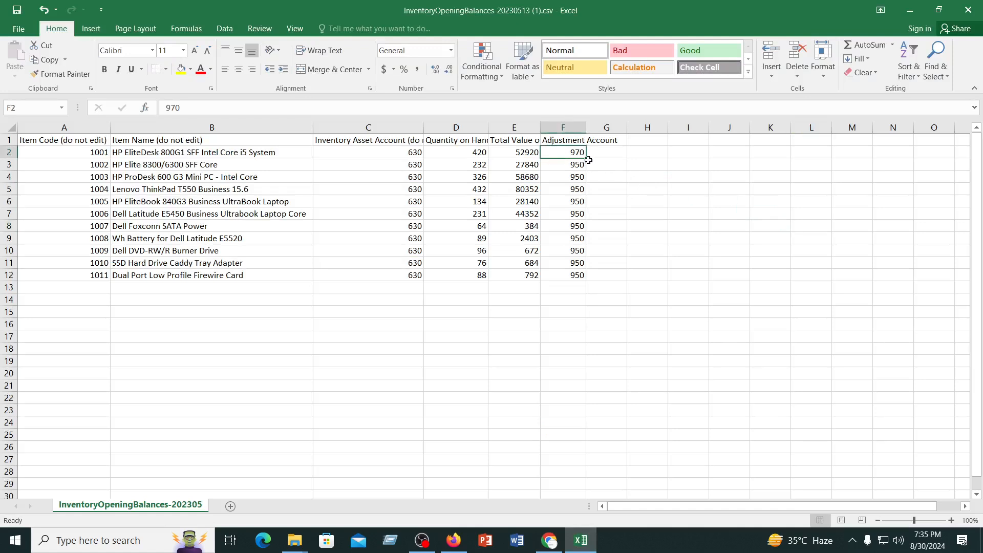
drag(585, 157, 594, 278)
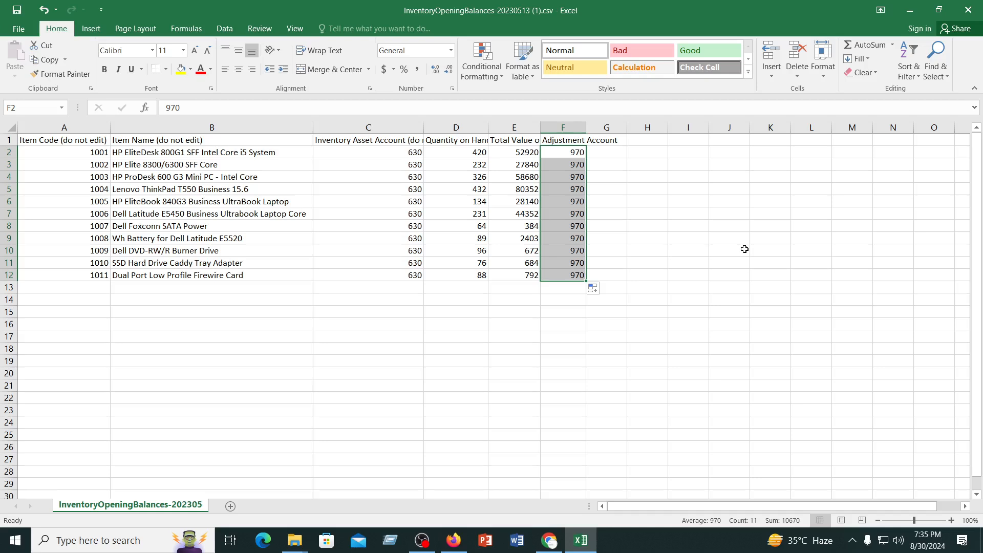
Switch to Chrome, open a new account form from the chart of accounts and enter 950 as the account code
click(549, 541)
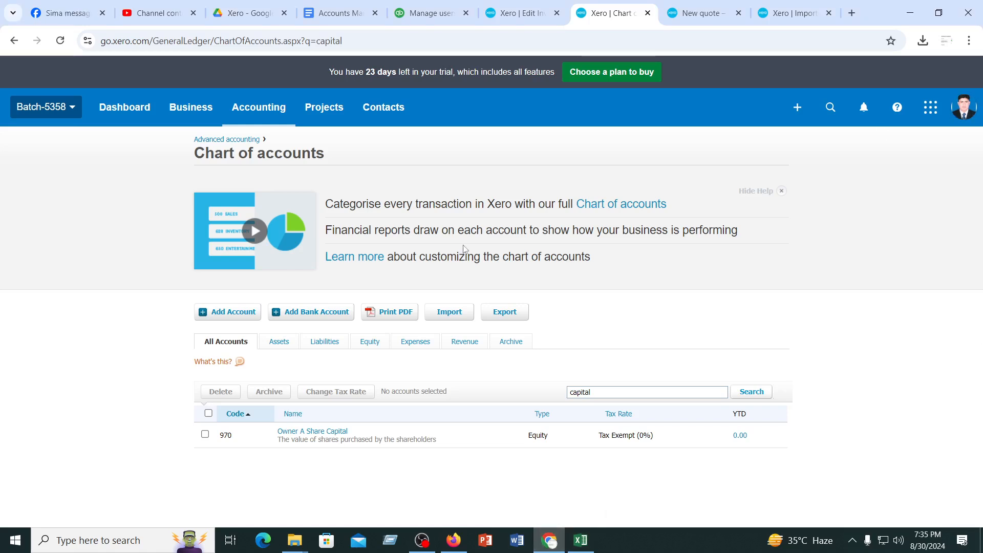
click(237, 313)
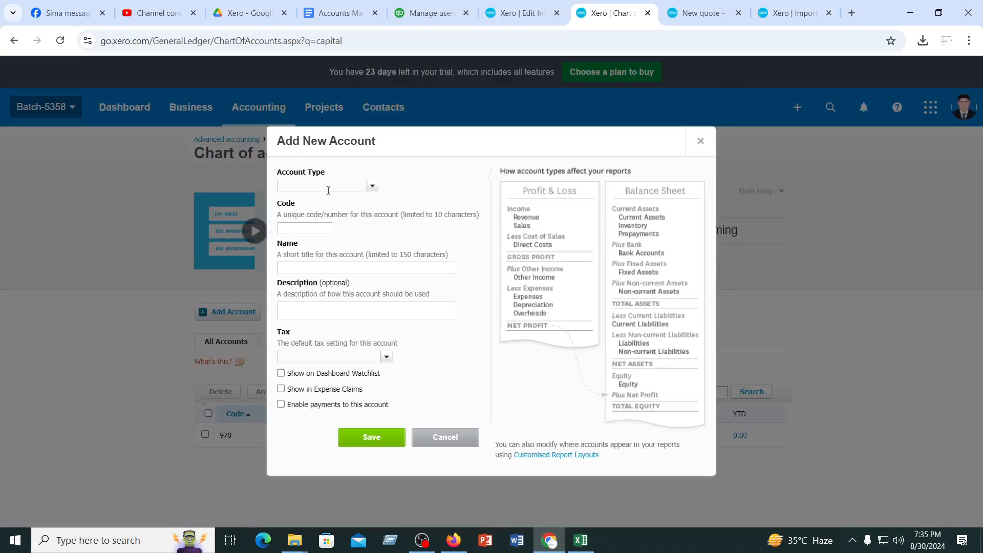
click(329, 187)
click(304, 266)
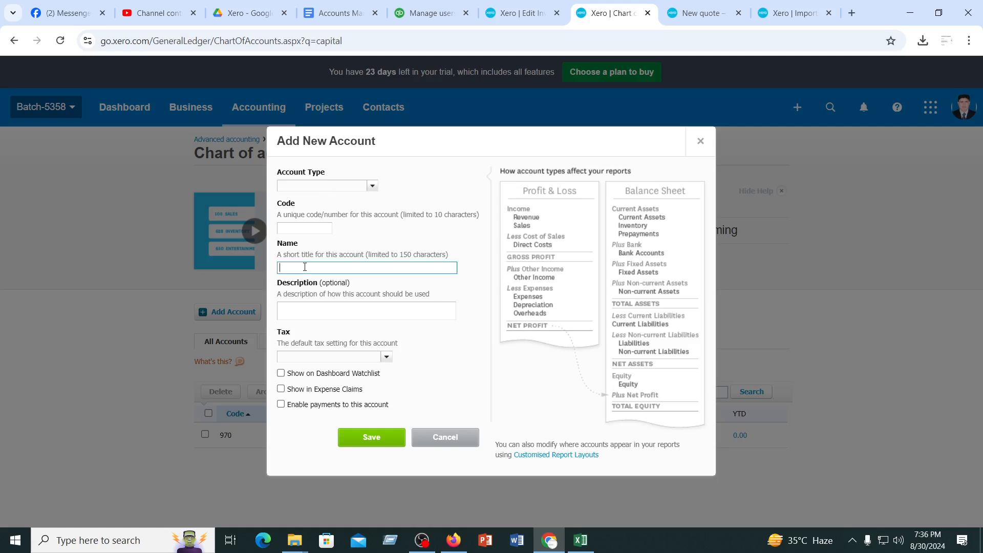
click(295, 229)
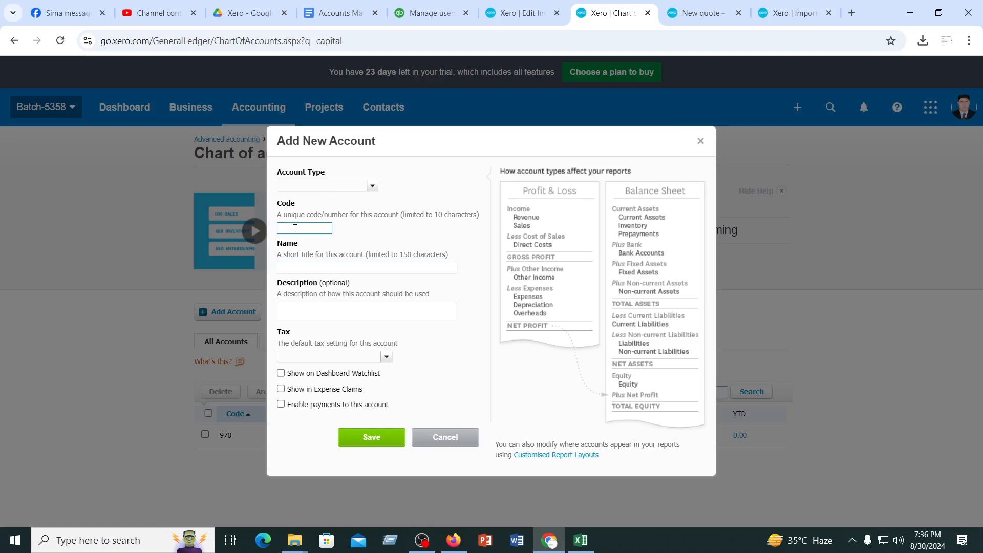
text(950)
click(301, 267)
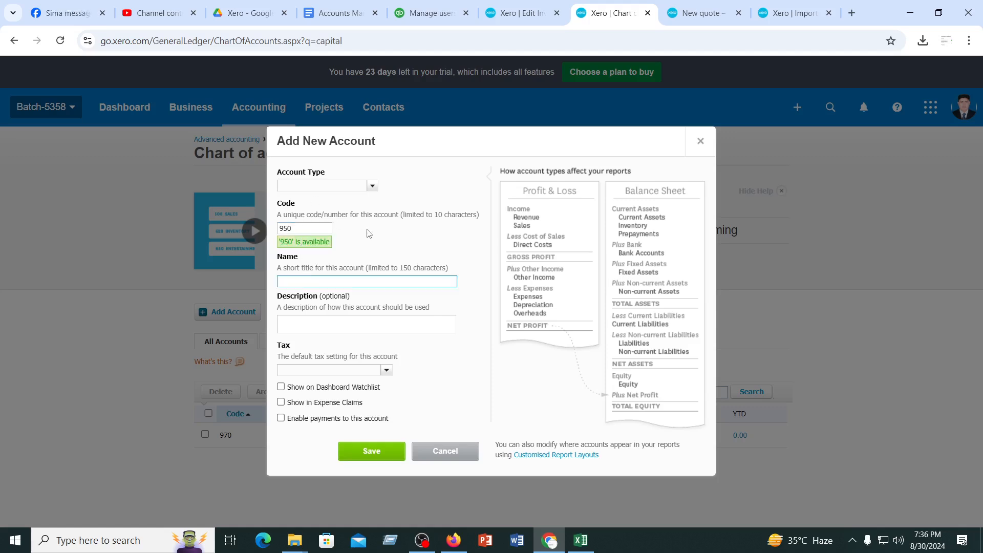
Switch to Excel and save the inventory opening balances file, keeping the CSV format
click(574, 546)
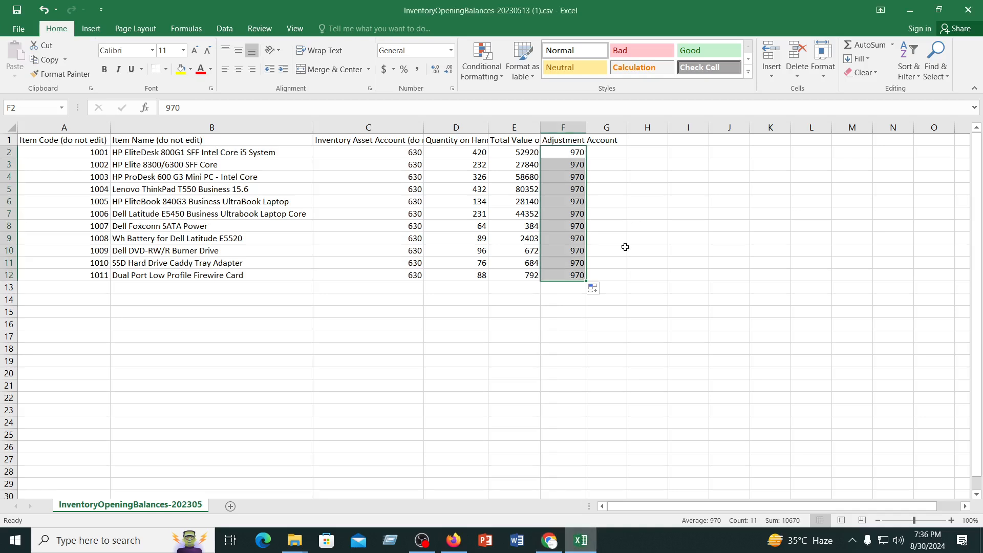
click(663, 151)
click(581, 150)
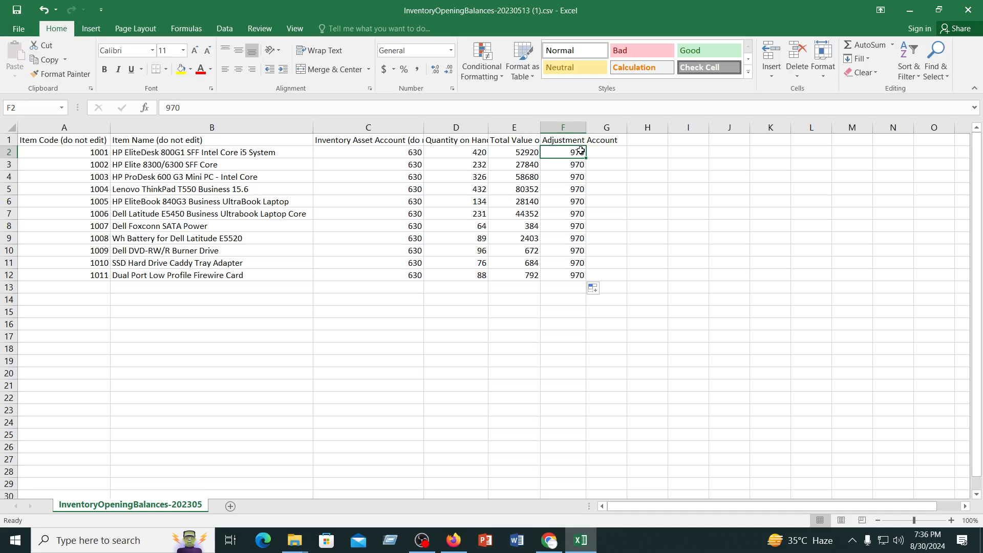
click(16, 13)
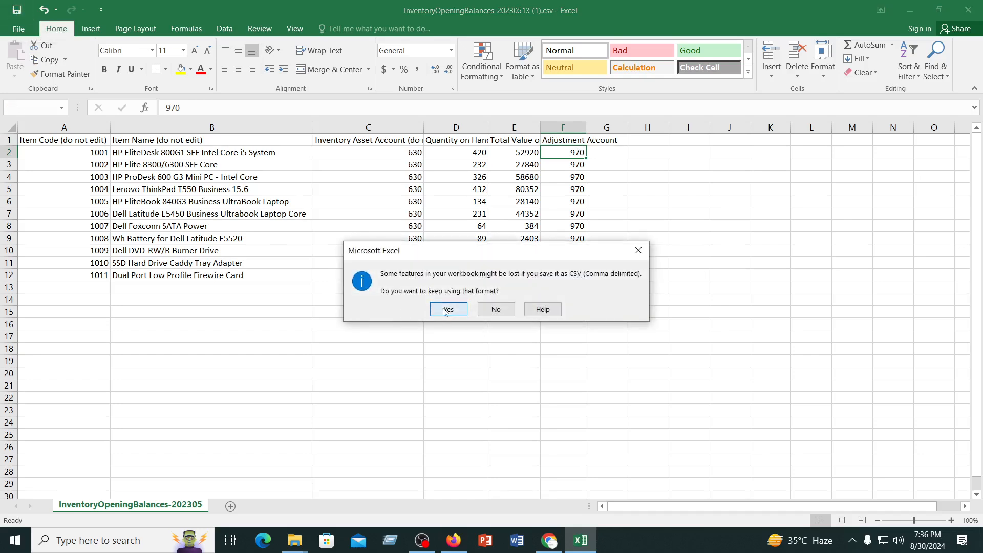
click(443, 308)
click(420, 351)
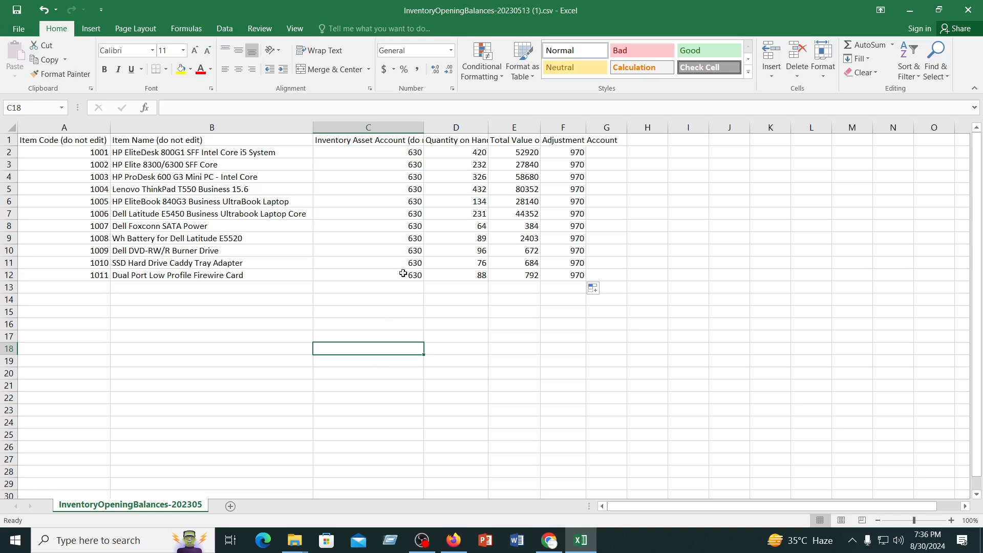
Review the inventory asset account codes in C2:C12 and the adjustment account codes in F2:F12, and start another save
drag(404, 264, 409, 276)
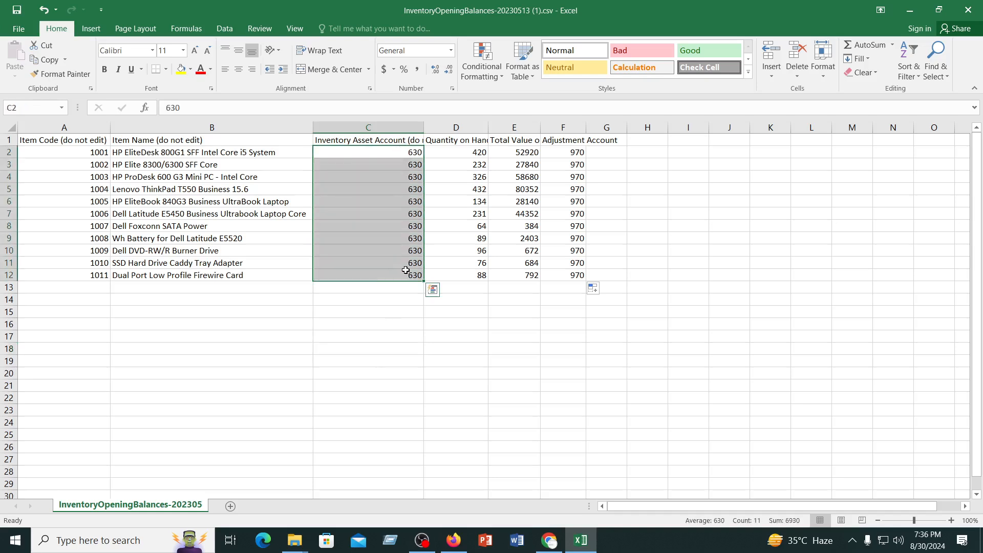
drag(563, 152, 575, 275)
click(566, 334)
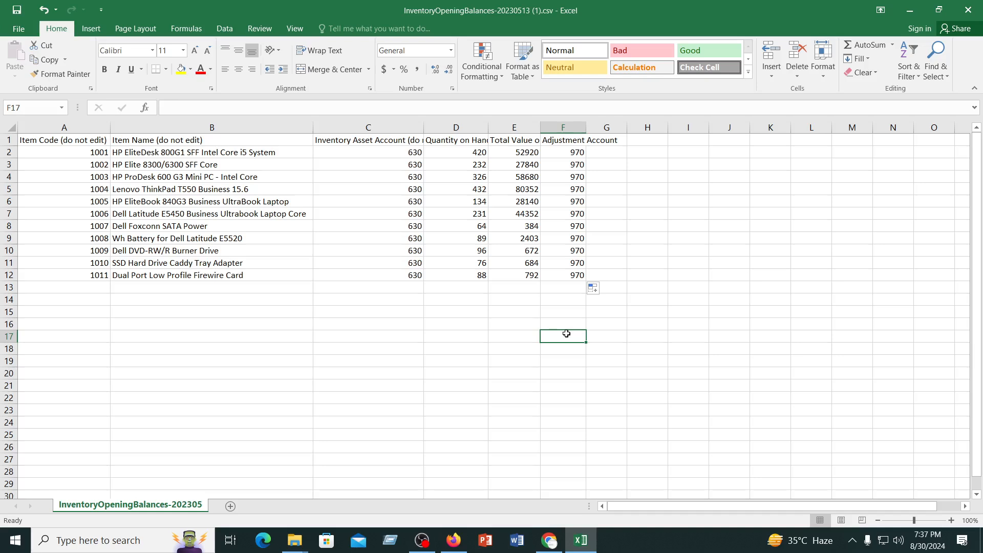
click(17, 10)
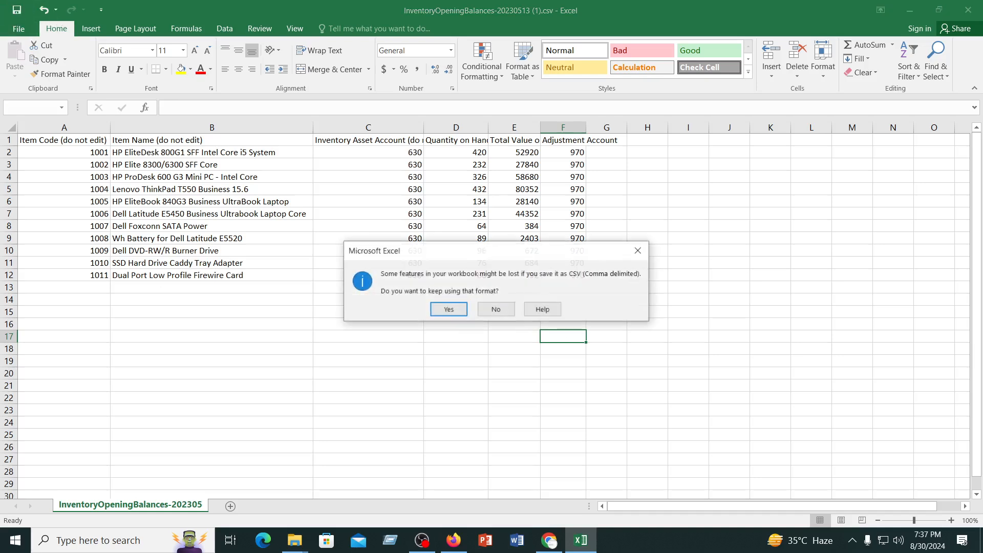
Switch to Chrome, submit InventoryOpeningBalances-20230513 (1).csv from Downloads for the opening balances import, and try to upload the corrected file
click(549, 540)
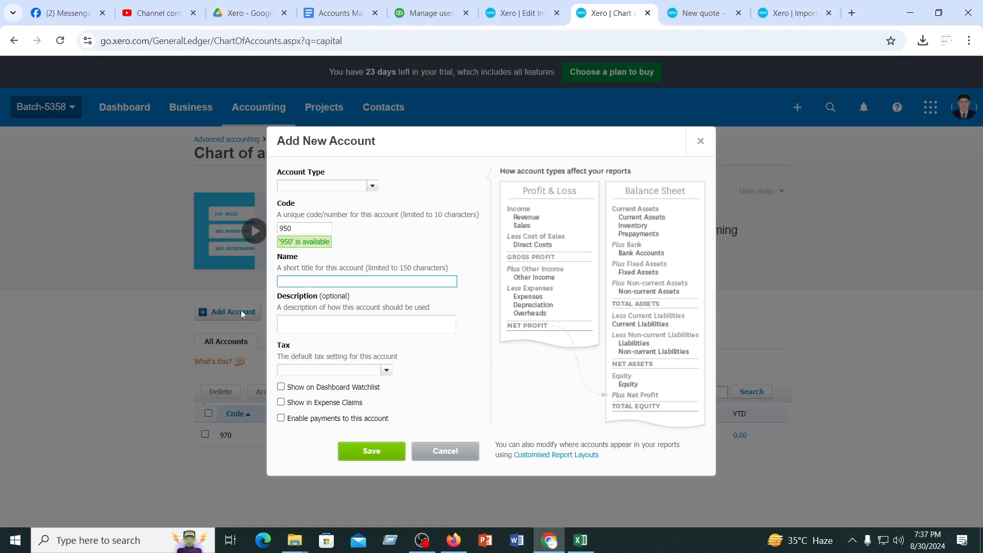
click(791, 13)
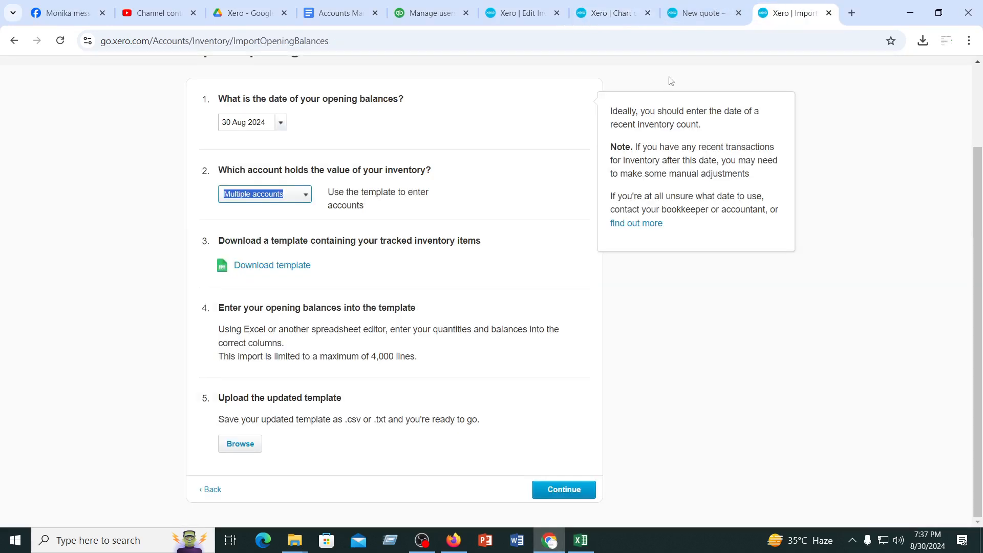
click(235, 448)
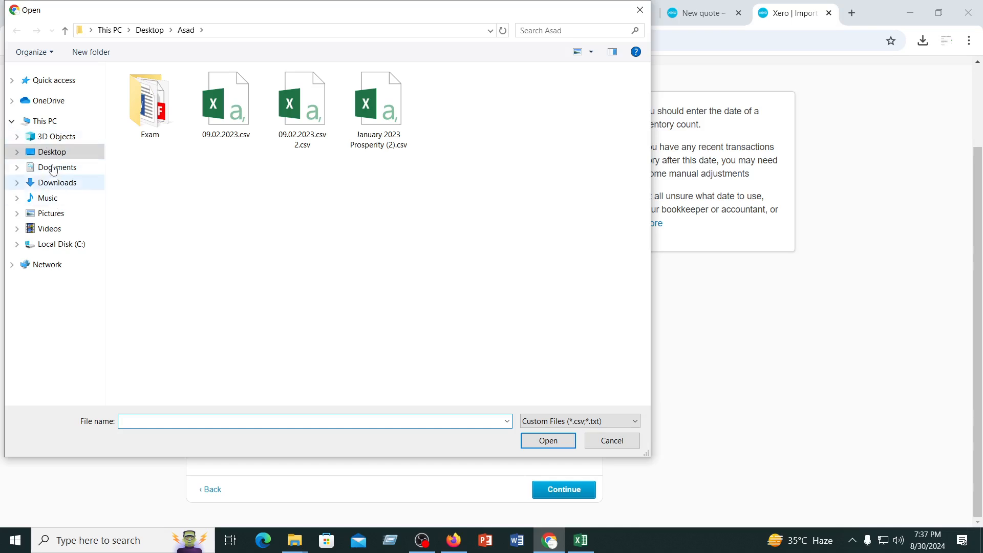
click(56, 183)
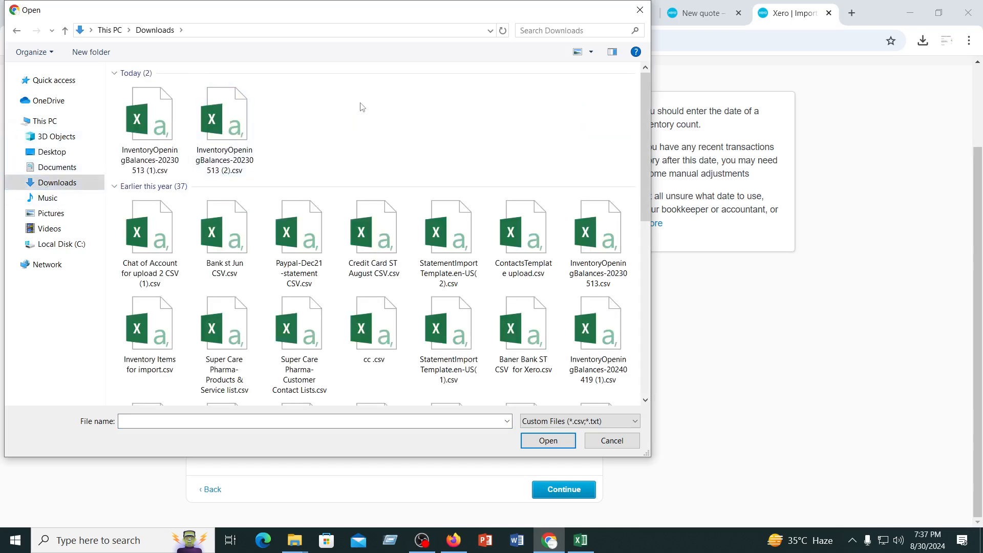
click(152, 129)
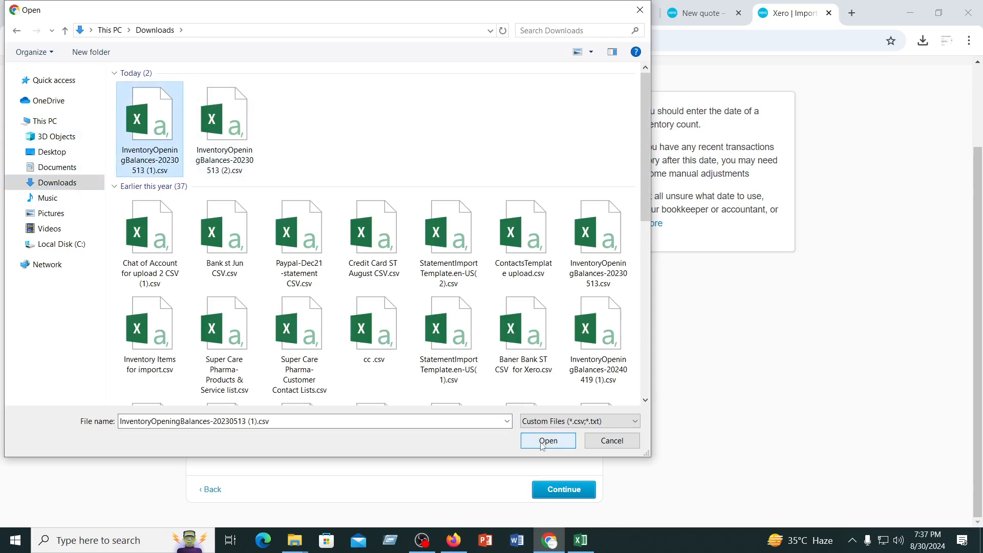
click(544, 441)
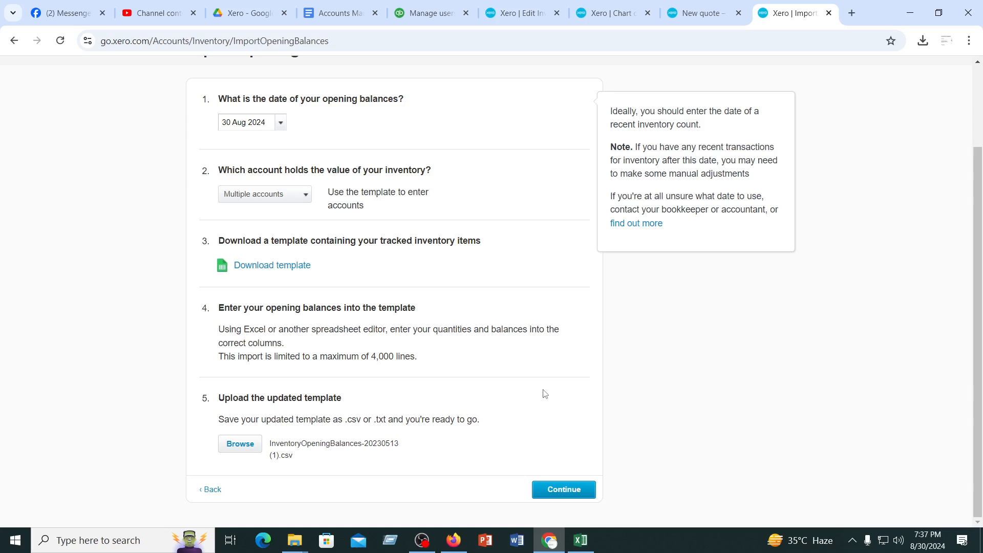
click(563, 497)
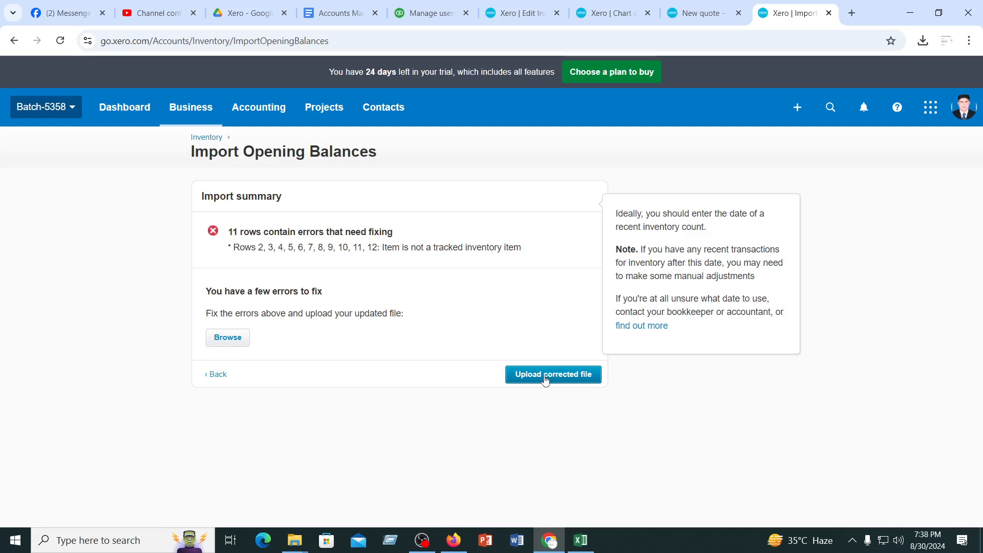
click(546, 378)
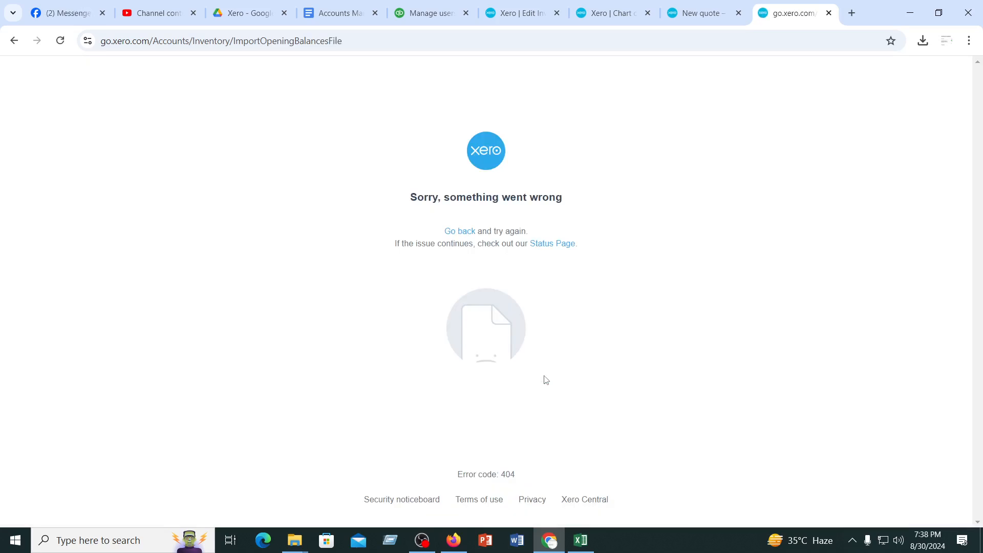
Go back to Products and services and open the items import page to review its template and upload sections
click(464, 233)
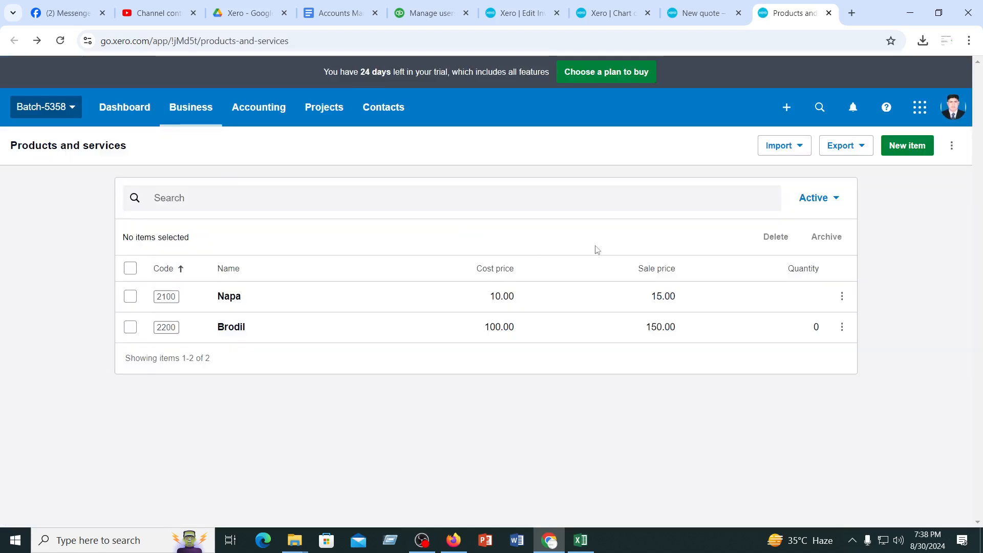
click(801, 148)
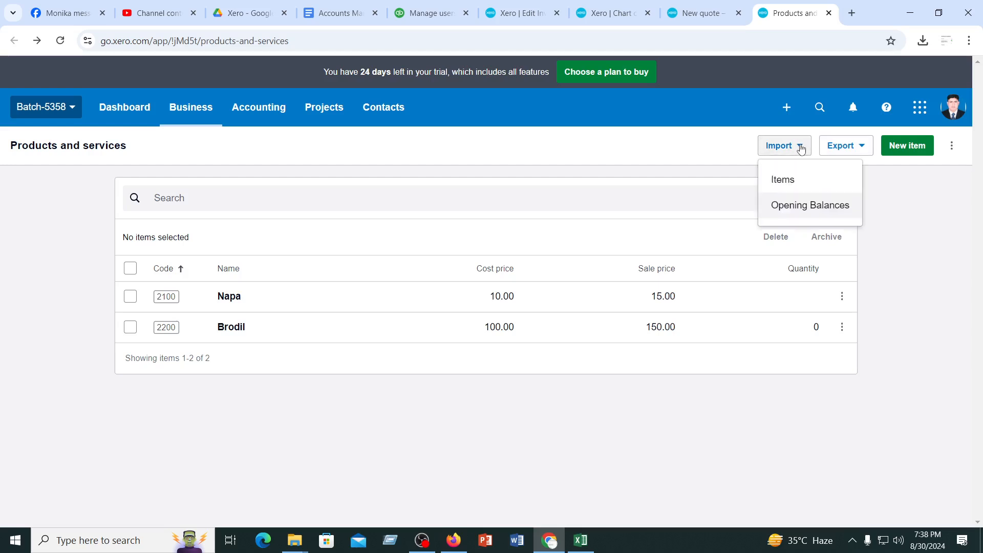
click(788, 179)
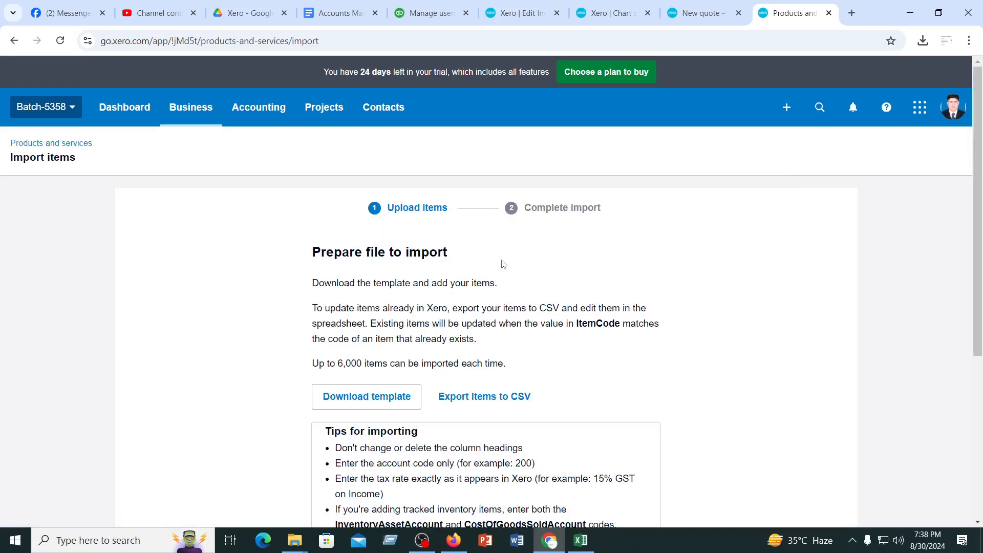
scroll(380, 427, down, 5)
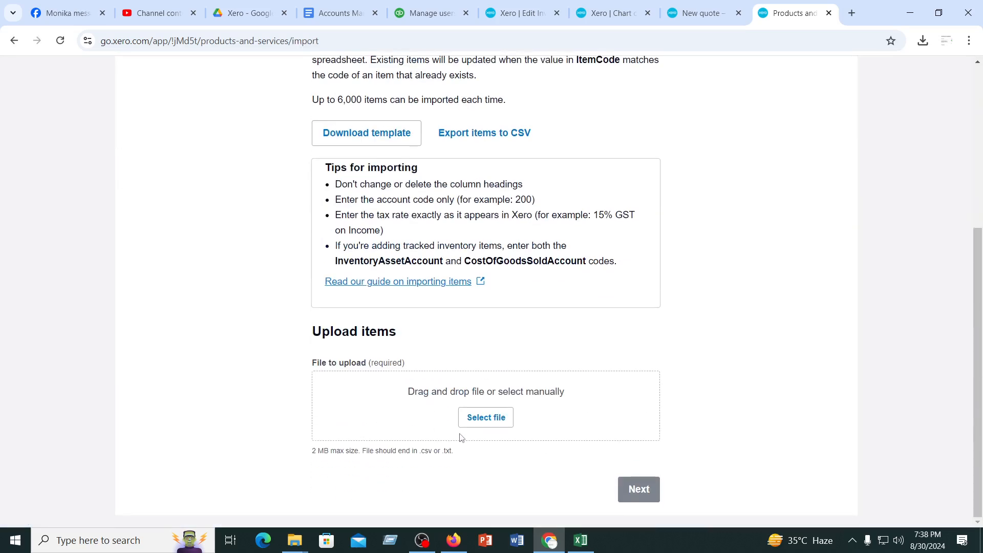
scroll(472, 410, up, 5)
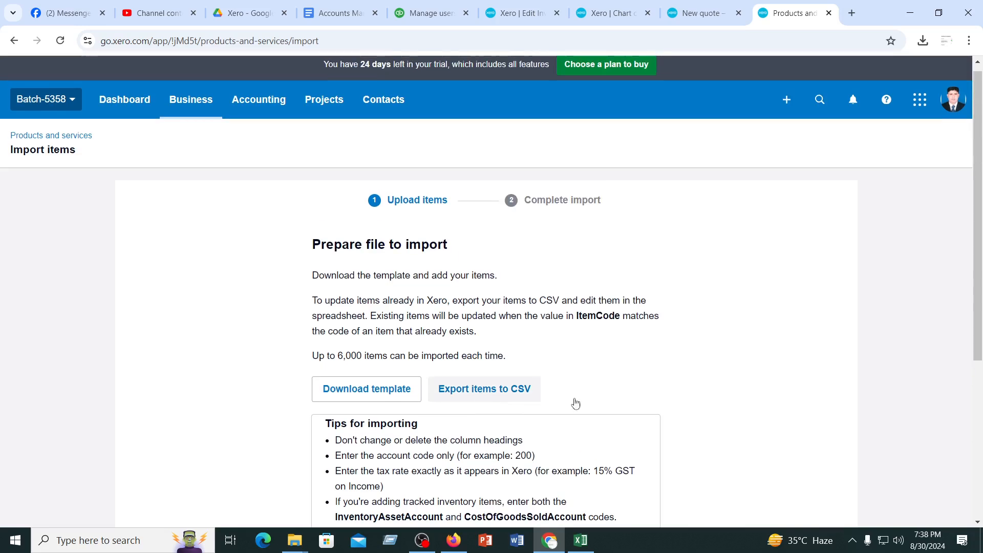
Preview InventoryItems-Buyer provided.csv in the Xero folder on Google Drive and close the preview
click(678, 6)
click(617, 10)
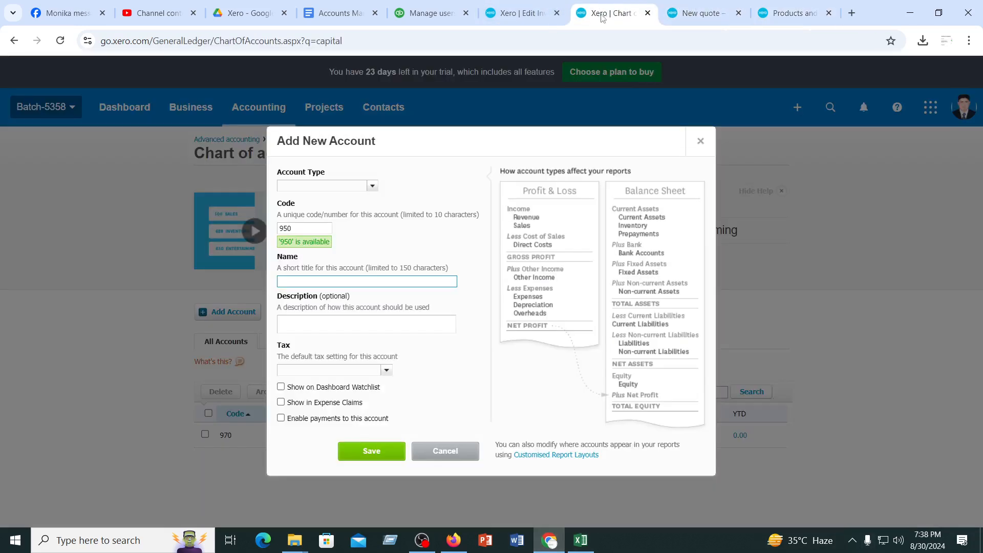
click(517, 13)
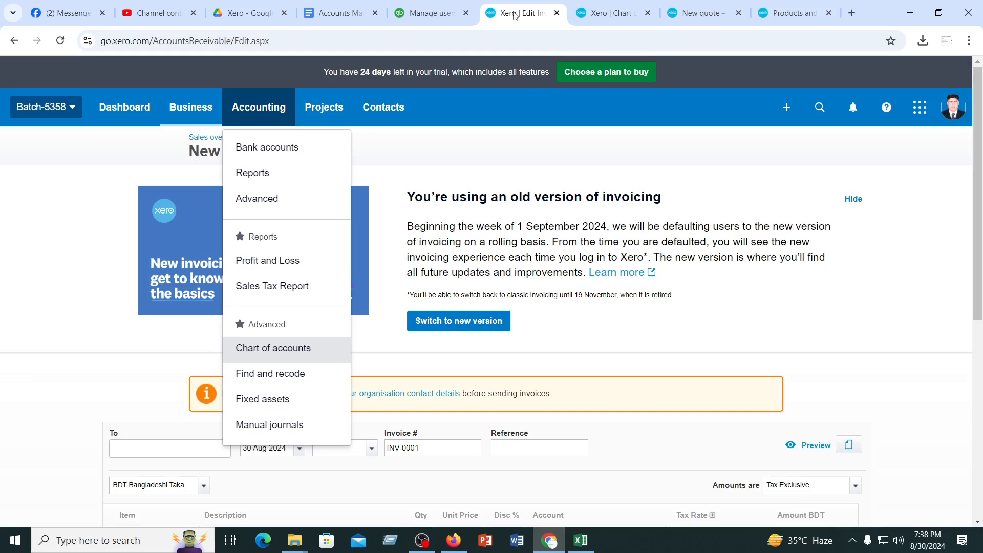
click(266, 15)
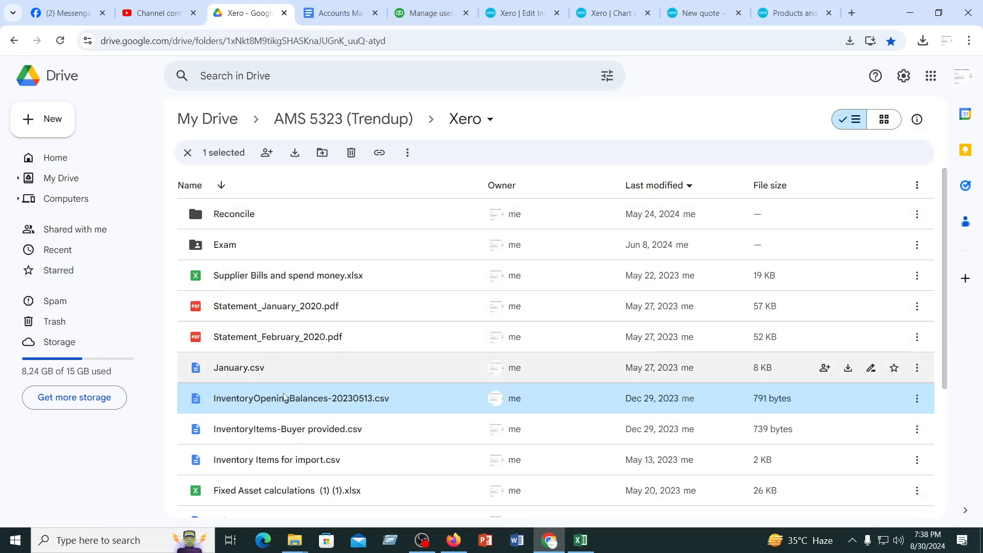
double_click(276, 435)
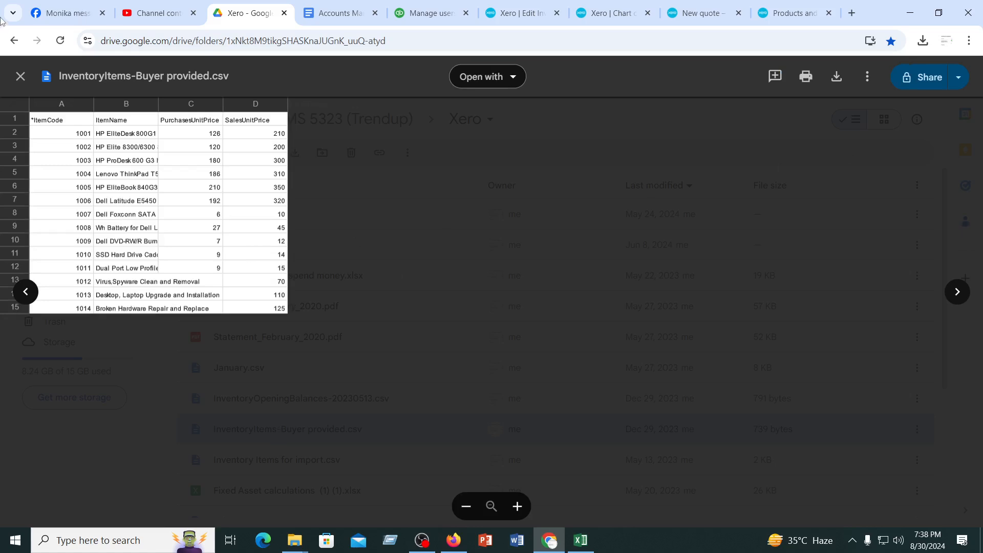
click(20, 76)
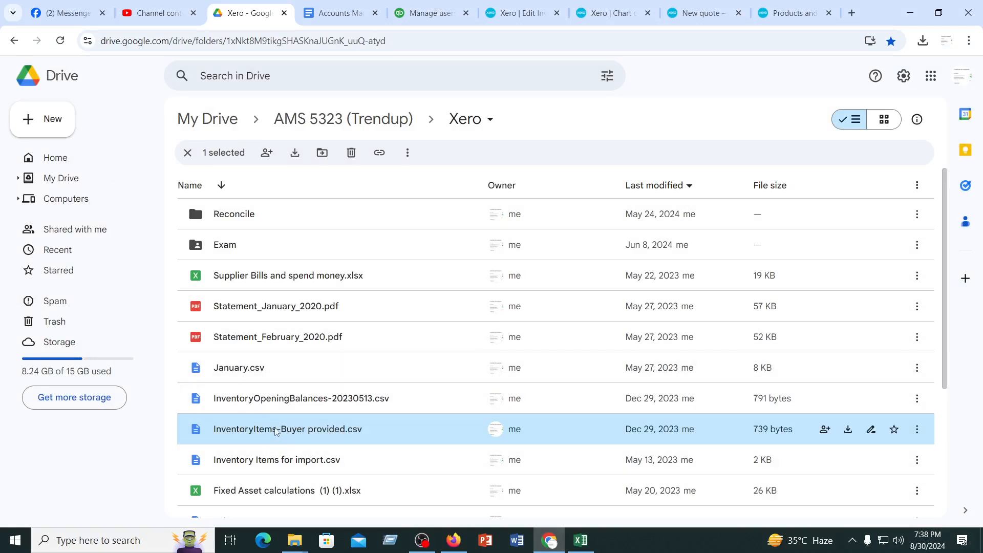
Download Inventory Items for import.csv and open it in Excel, cancelling the pending save of the opening balances file
click(271, 463)
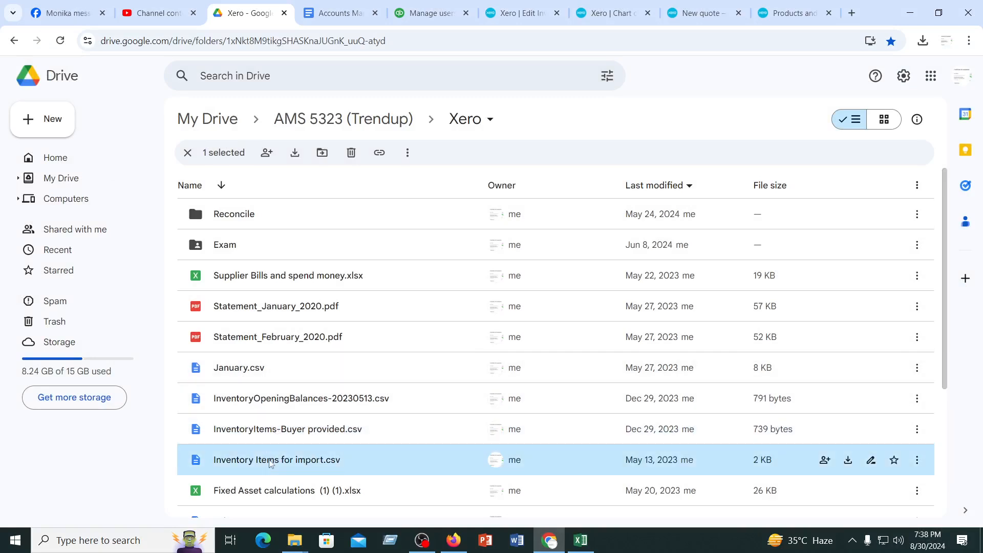
click(848, 461)
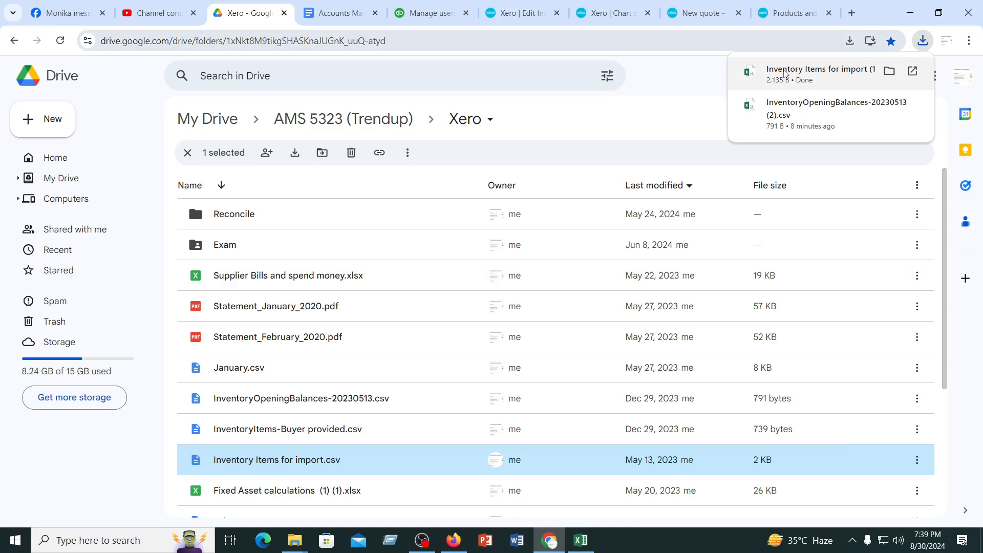
click(786, 73)
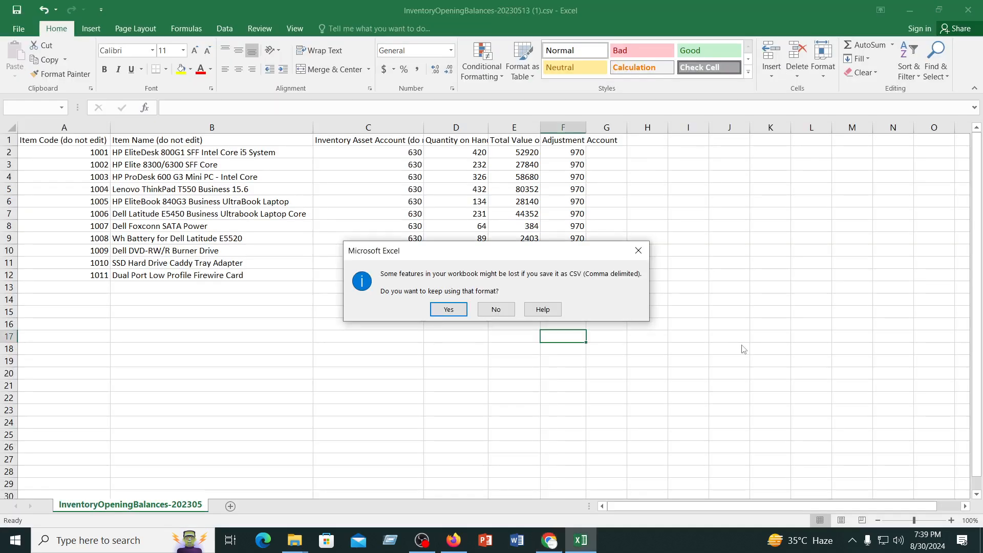
click(638, 251)
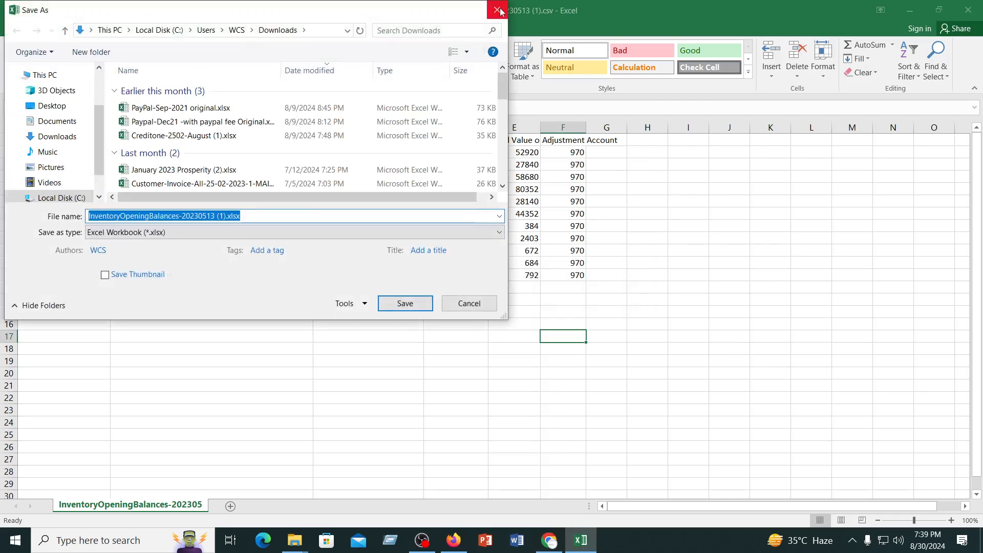
click(497, 10)
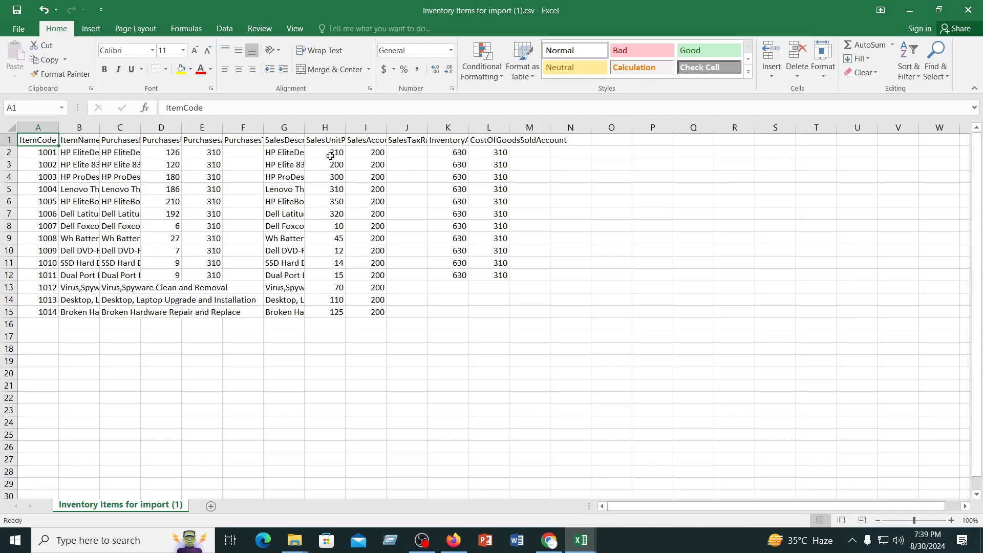
Fit the widths of the InventoryAssetAccount and CostOfGoodsSoldAccount columns and check the account codes in row 2
click(450, 155)
click(484, 155)
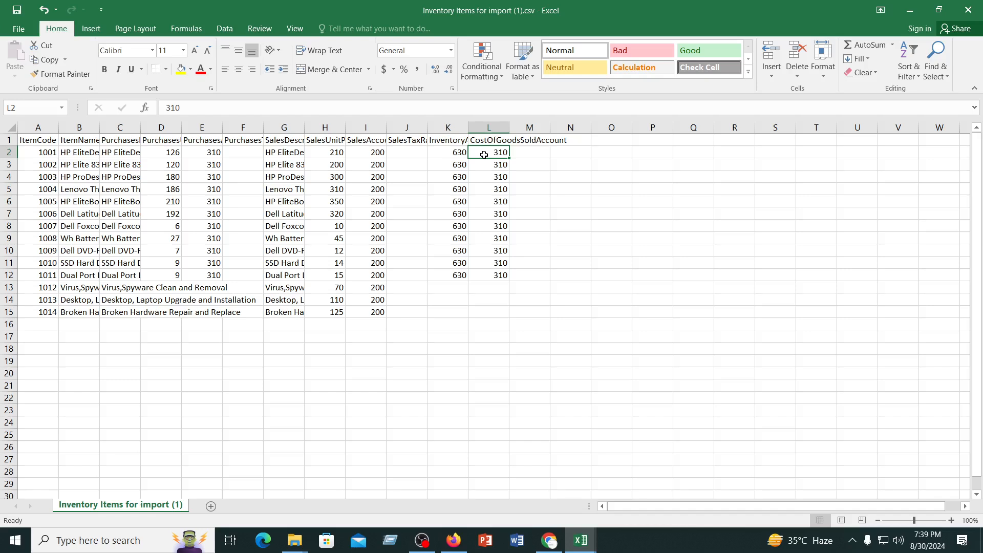
double_click(510, 127)
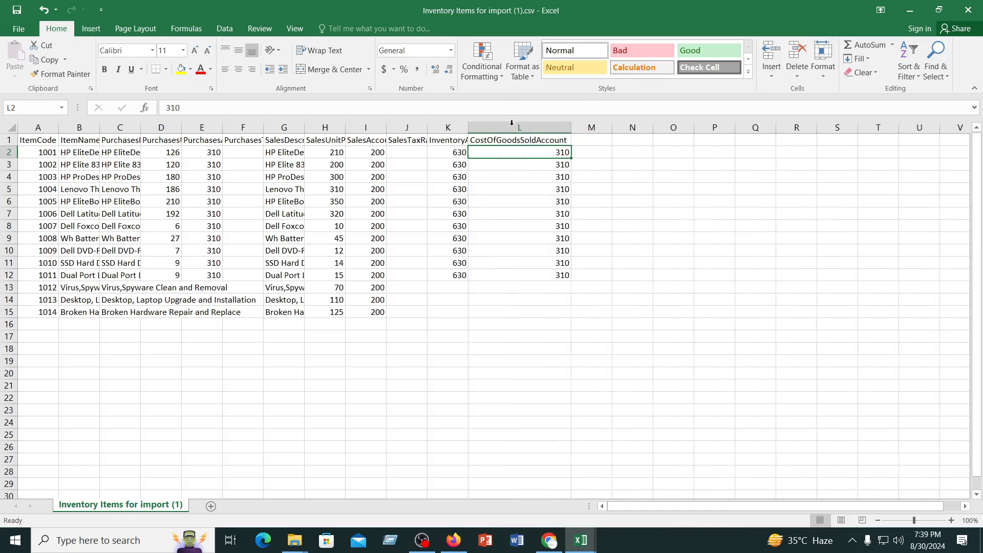
click(627, 194)
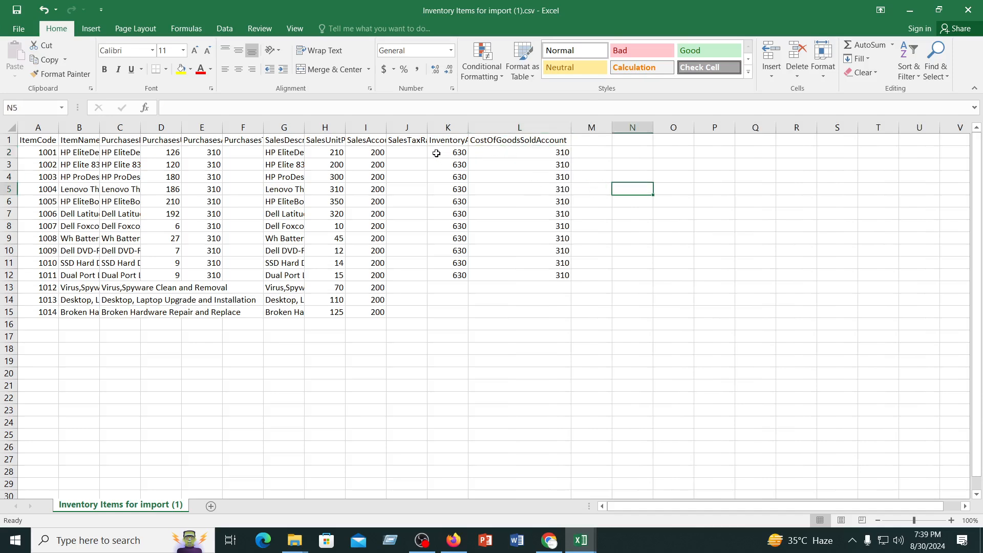
double_click(469, 128)
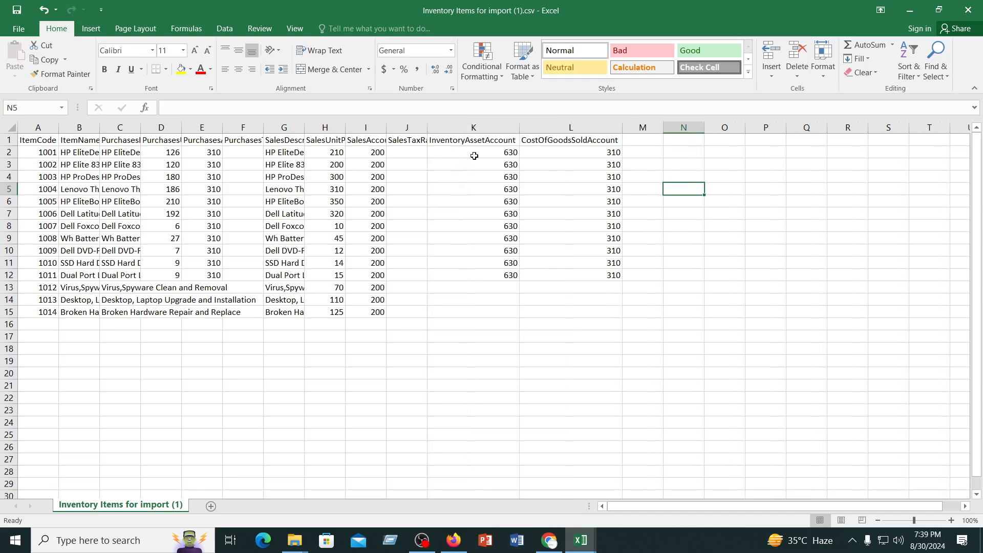
click(473, 153)
click(557, 158)
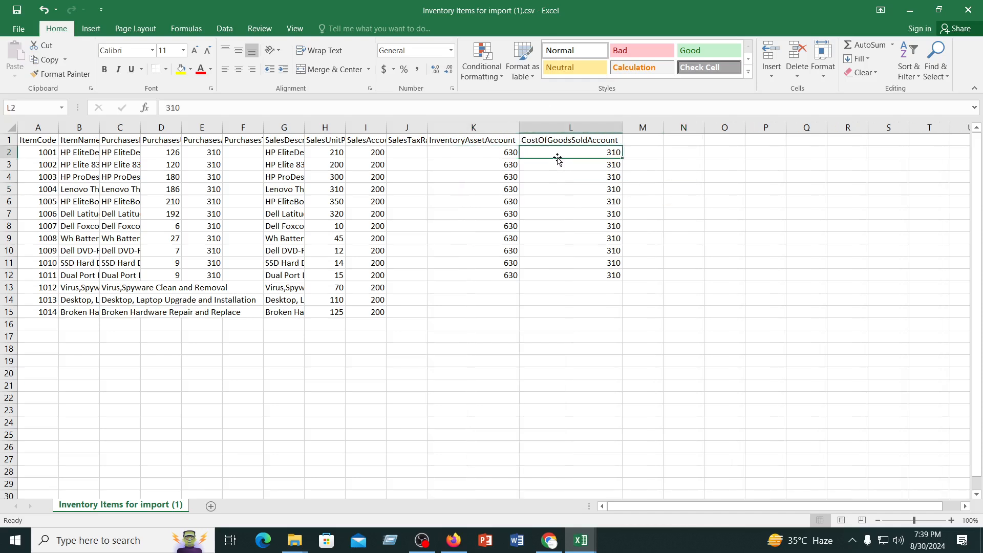
Close Inventory Items for import (1).csv and save its changes
click(542, 544)
click(544, 543)
click(296, 387)
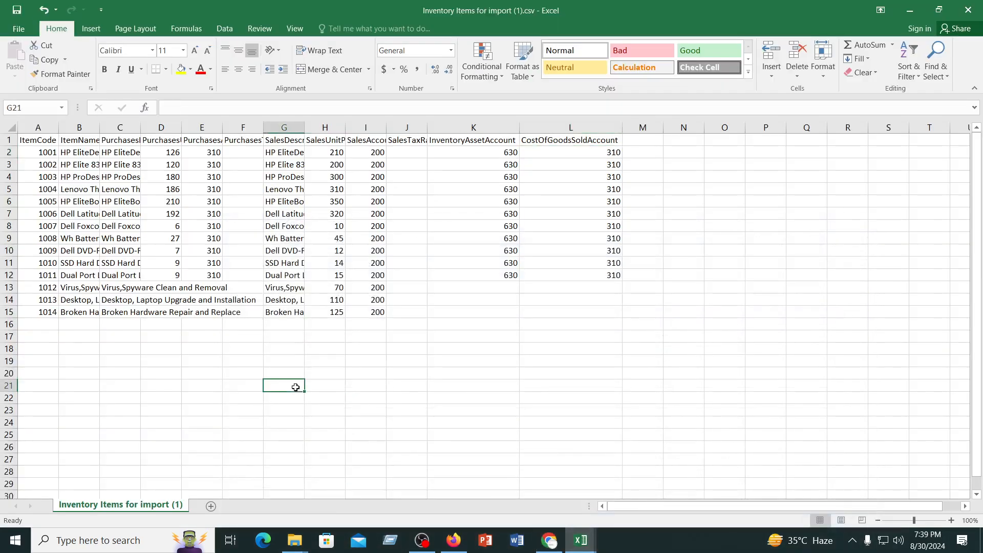
click(968, 9)
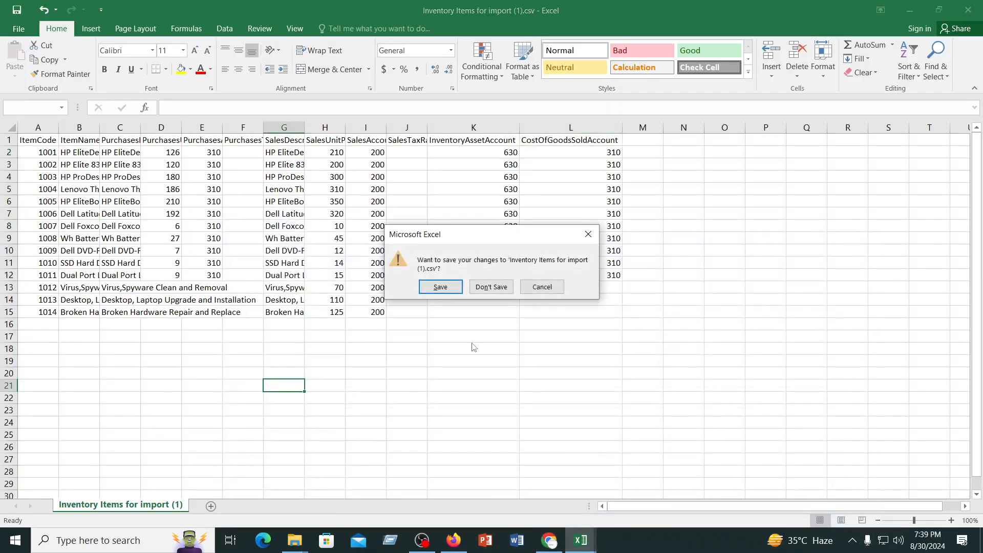
click(440, 287)
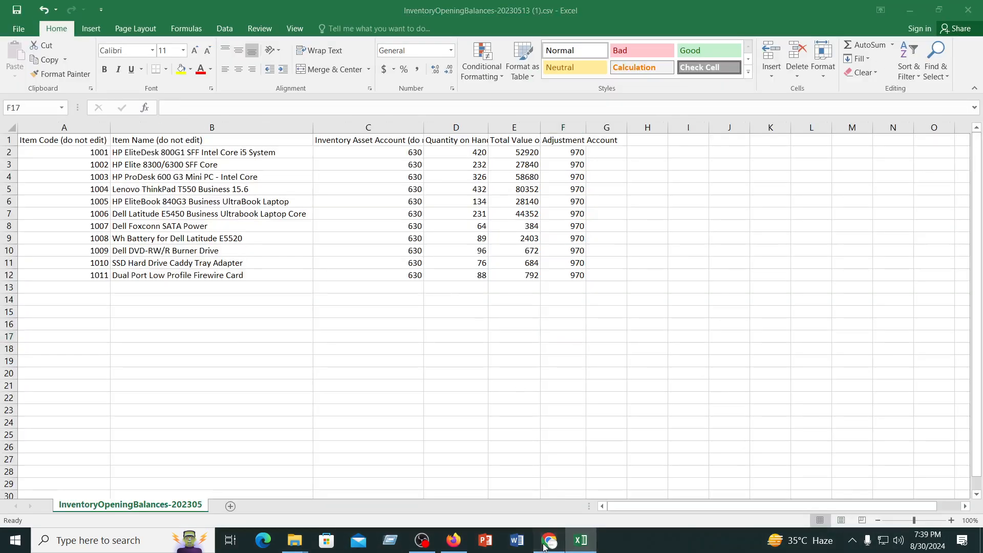
Switch to Chrome, return to the Xero items import page and try to upload Inventory Items for import (1).csv from Downloads
click(544, 546)
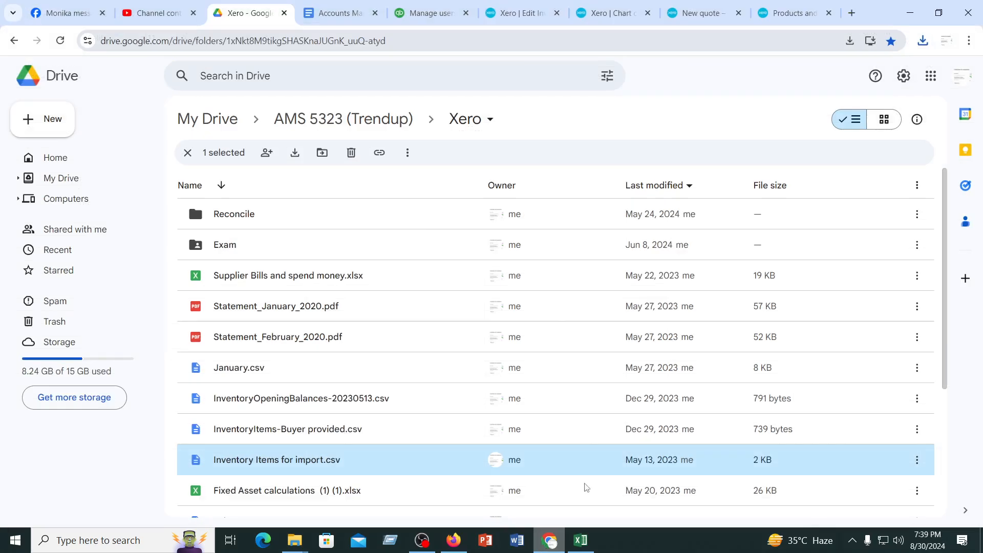
click(523, 14)
click(699, 12)
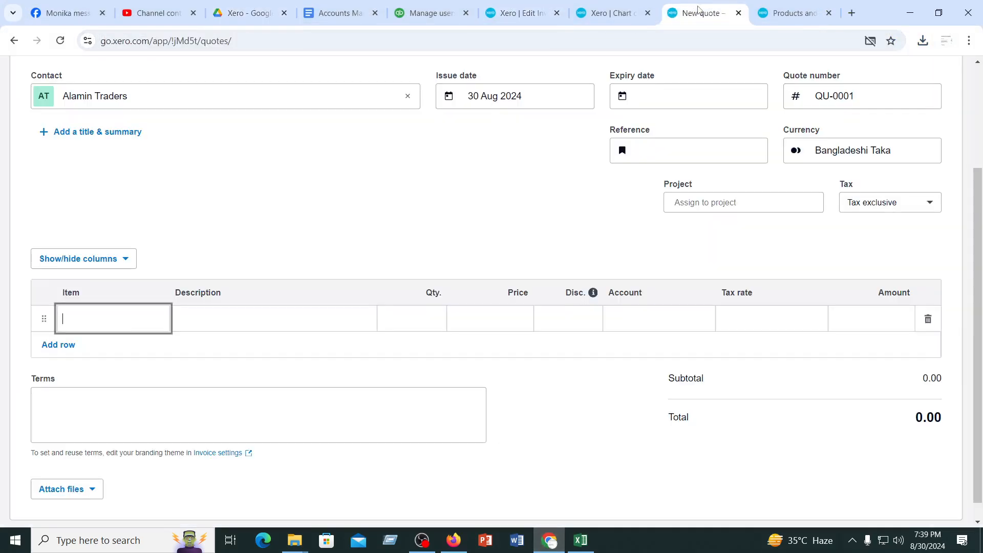
click(607, 15)
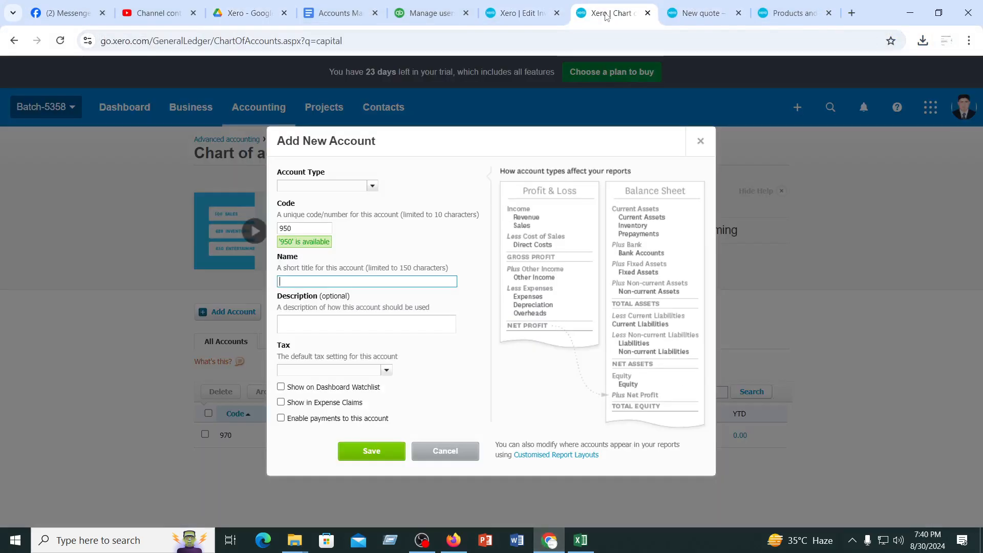
click(800, 11)
scroll(359, 390, down, 5)
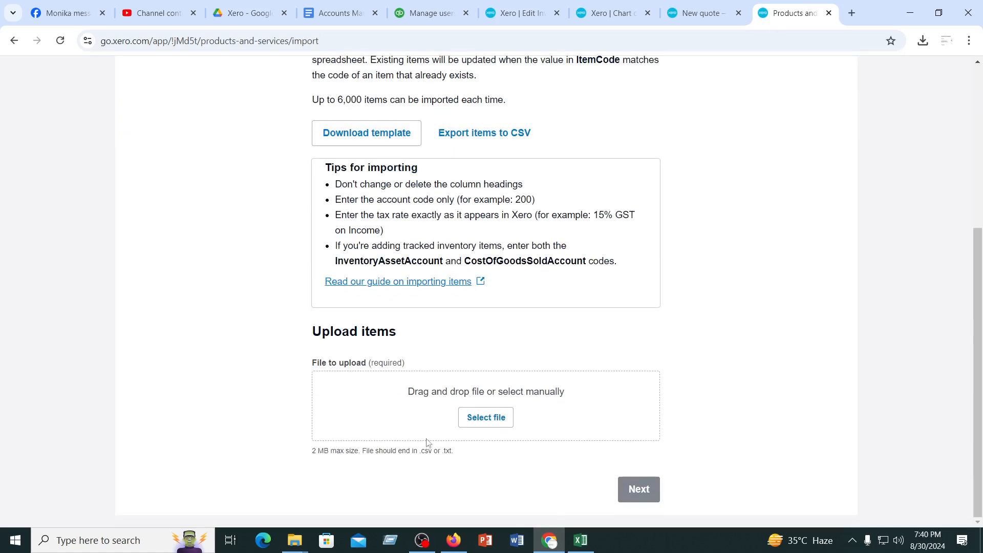
click(487, 419)
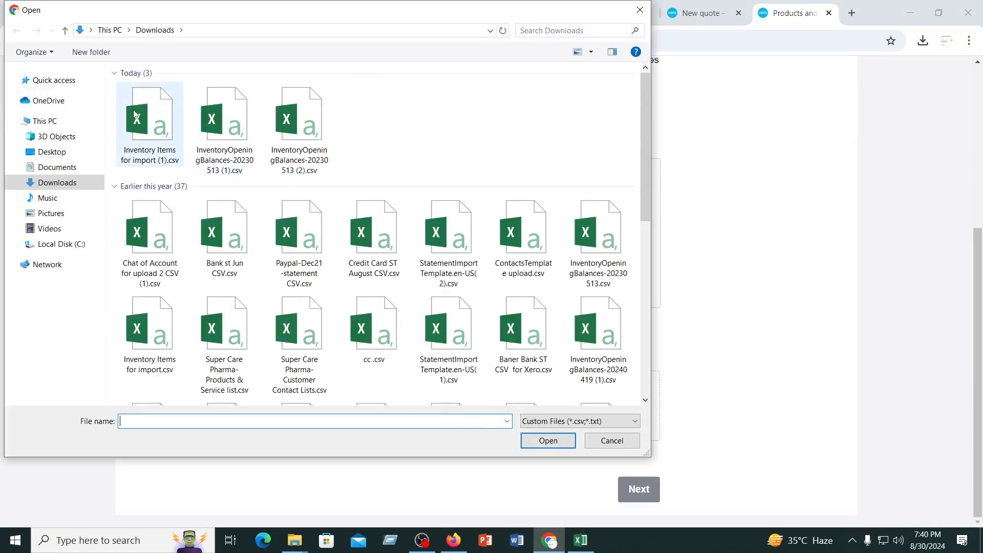
click(136, 114)
click(559, 442)
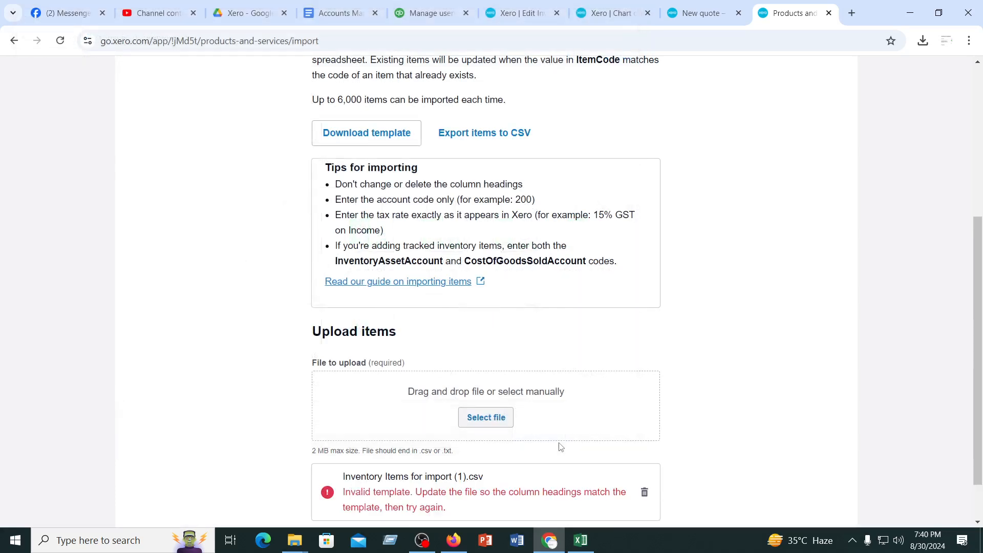
scroll(561, 447, down, 1)
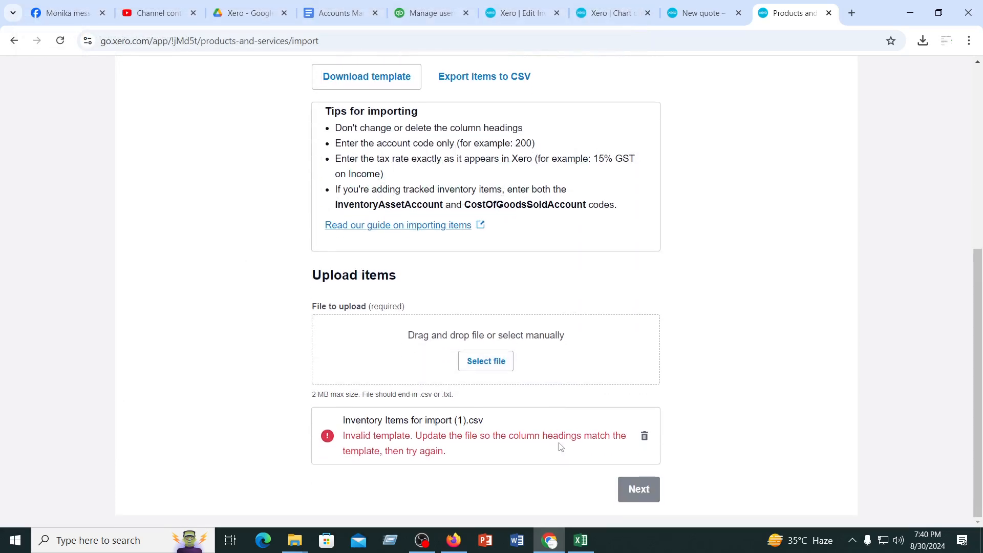
Download the items import template and open InventoryItems (5).csv in Excel
scroll(561, 447, up, 4)
click(379, 270)
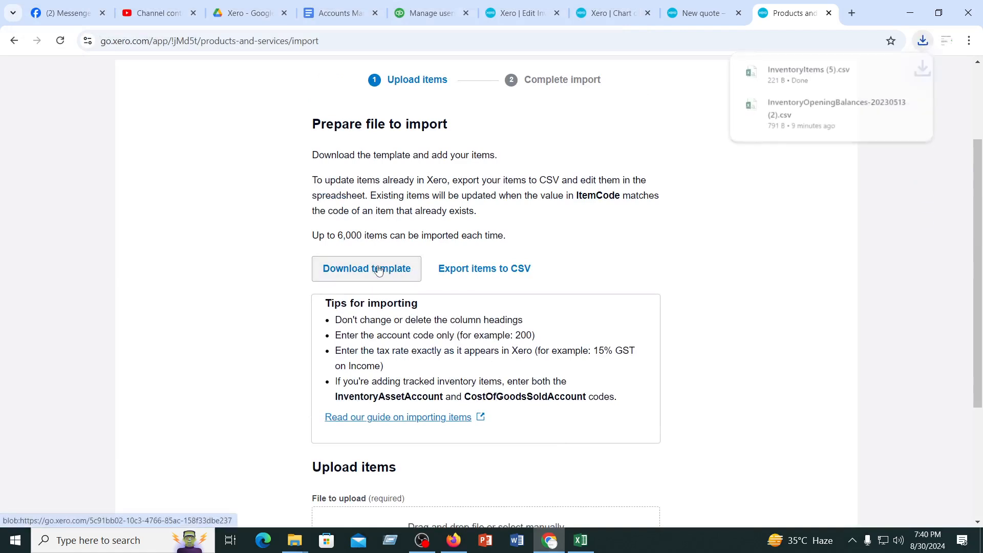
click(793, 74)
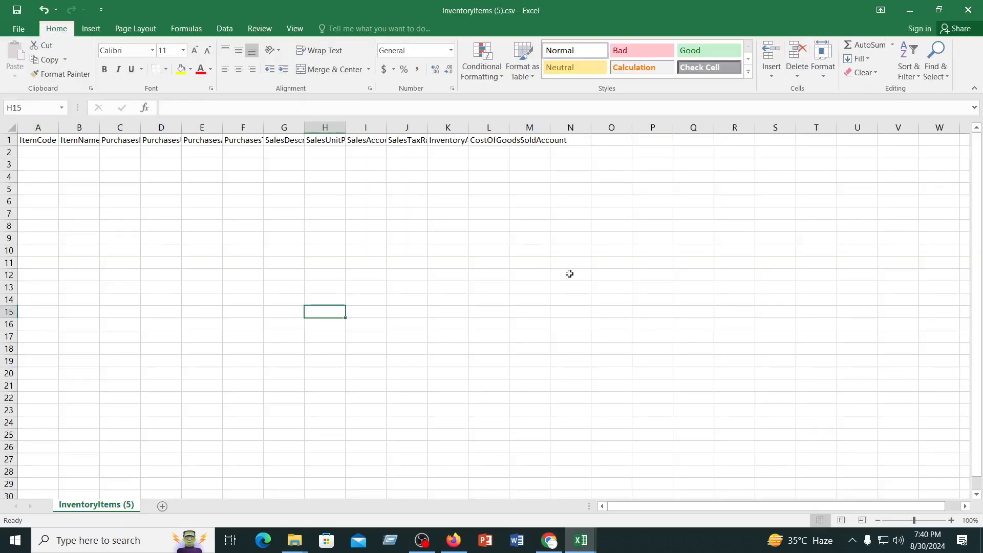
Widen columns A to D of the blank template to show more of the ItemCode, ItemName and purchases headings
click(572, 271)
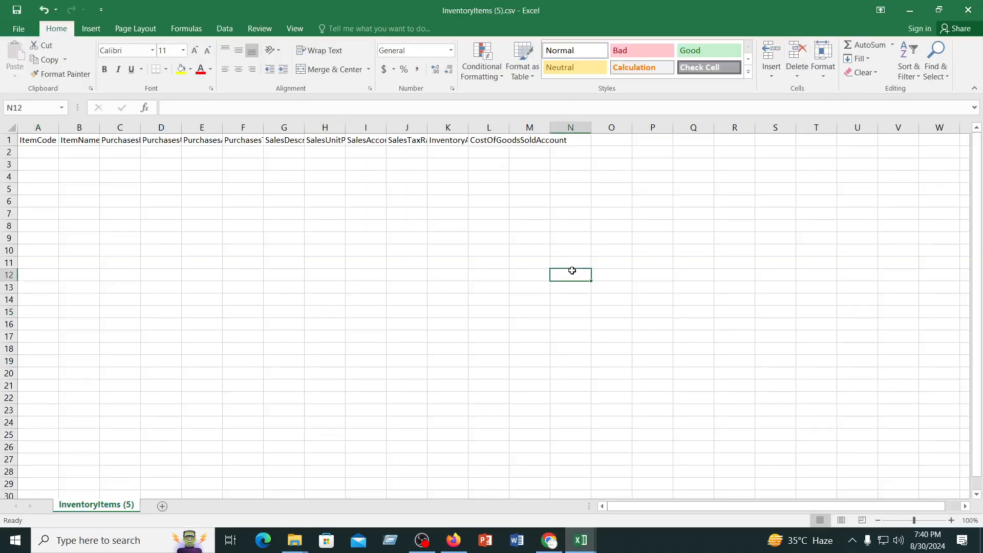
double_click(59, 128)
drag(100, 127, 252, 128)
click(275, 186)
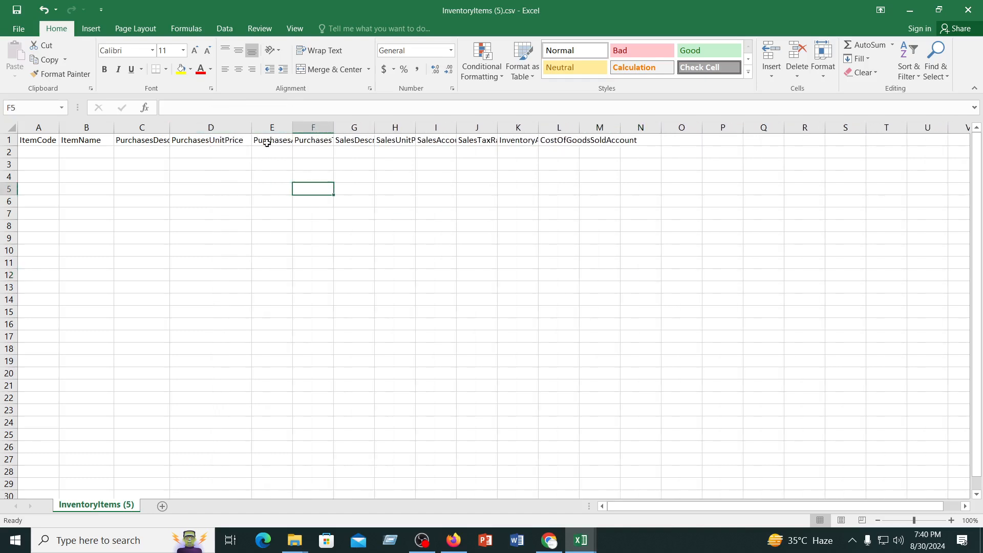
Check the InventoryOpeningBalances-20230513 (1).csv workbook and return to InventoryItems (5).csv
mouse_move(591, 543)
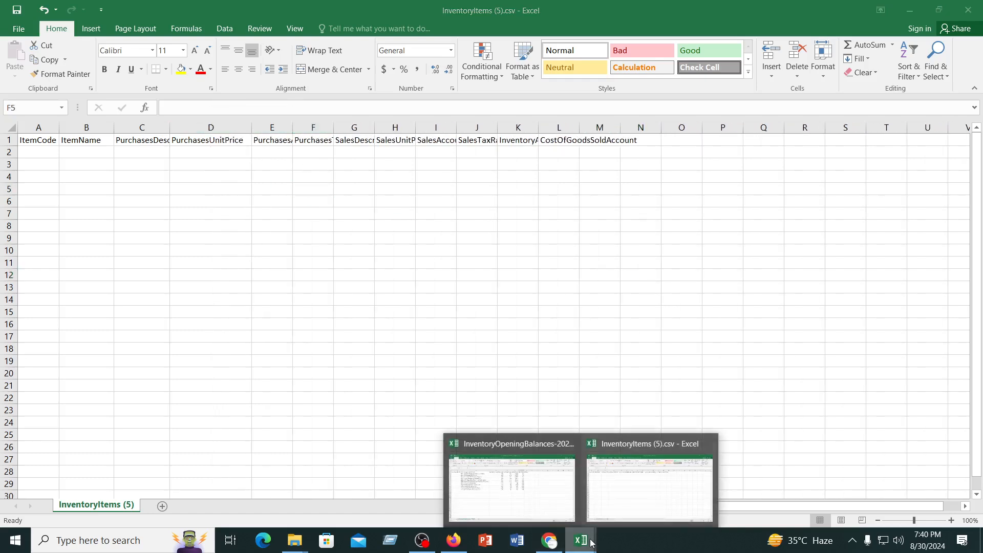
click(529, 494)
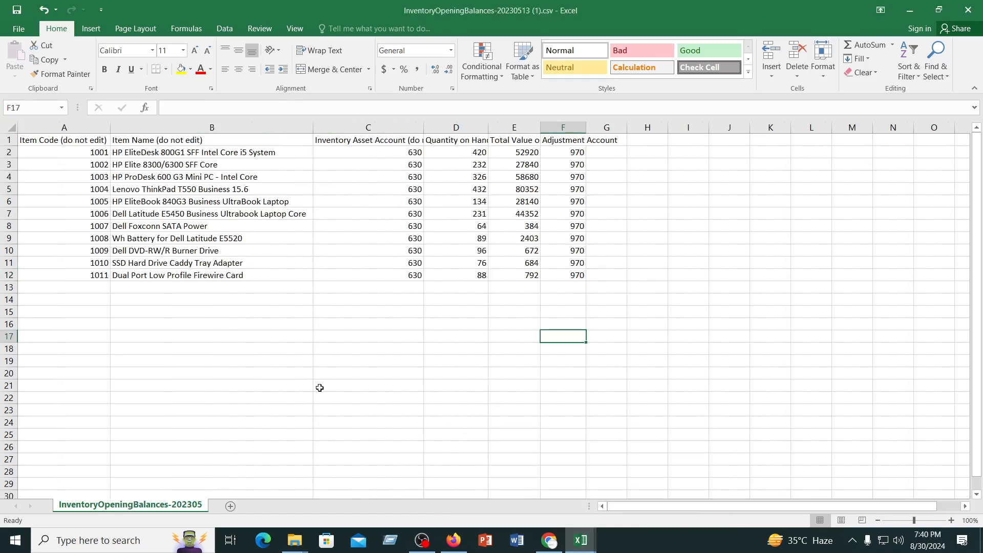
mouse_move(589, 546)
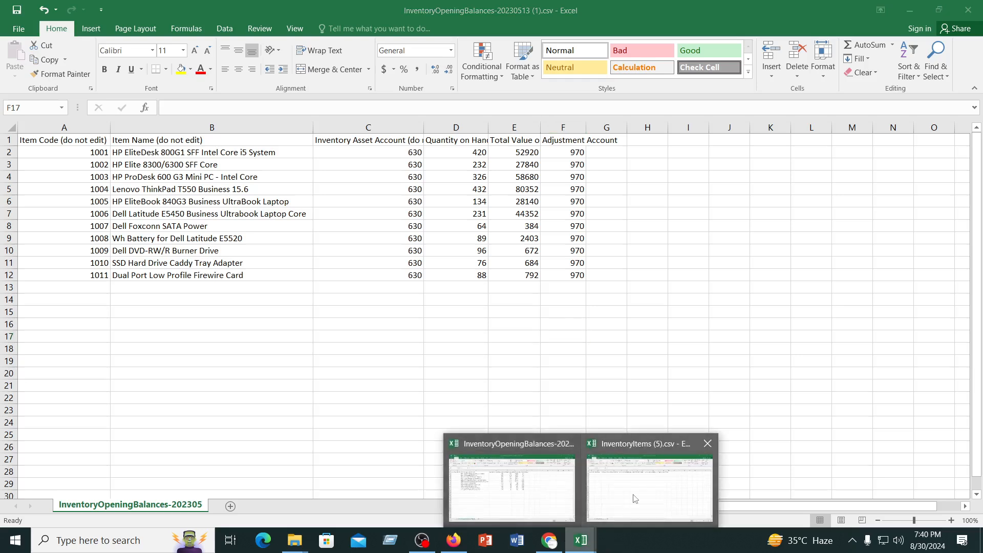
click(635, 496)
click(435, 370)
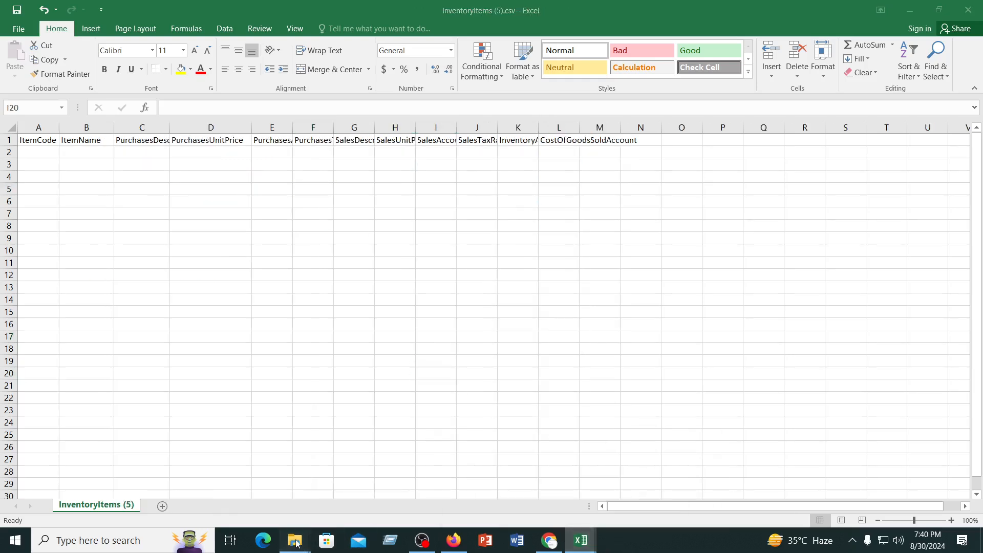
Open File Explorer and look through the Downloads folder for the inventory items file
click(296, 541)
click(207, 498)
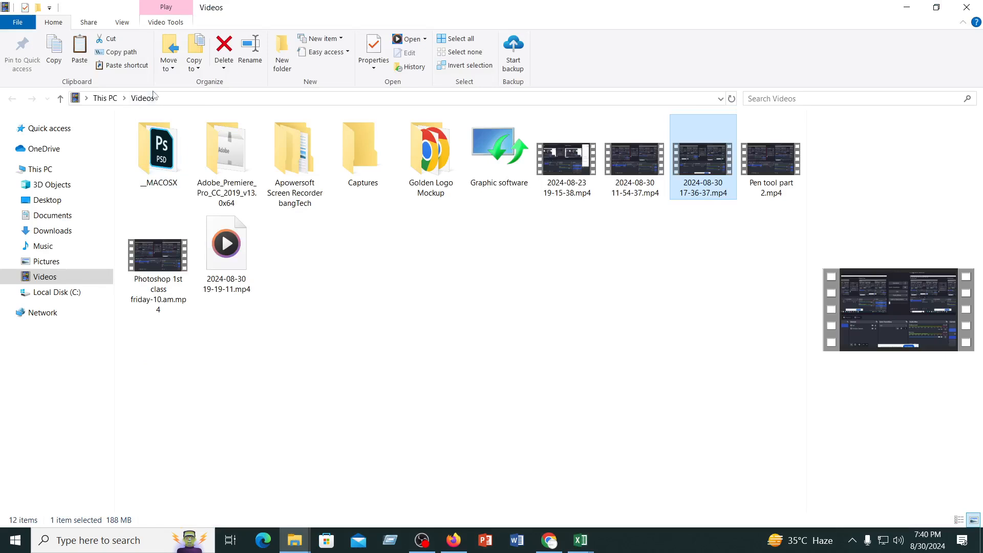
click(54, 231)
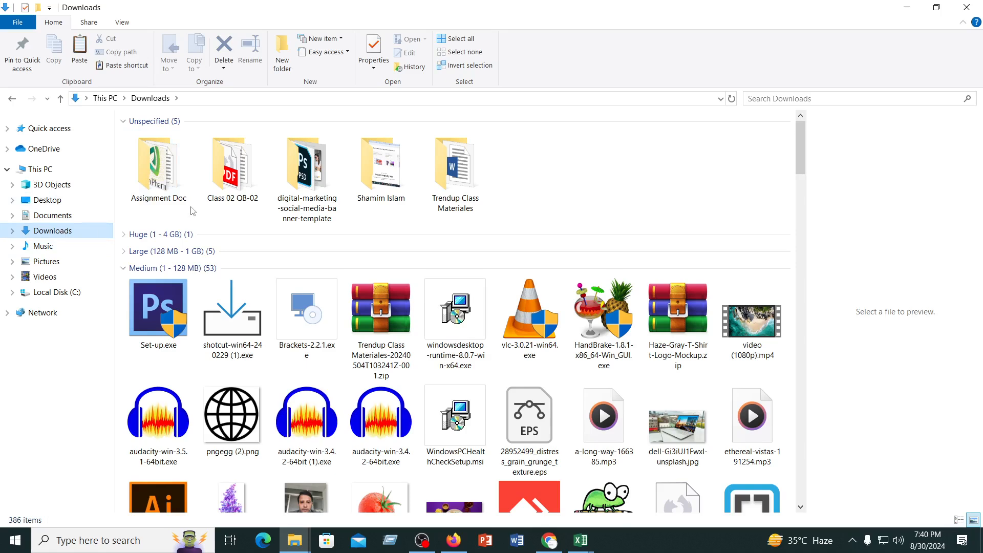
scroll(194, 211, down, 3)
scroll(194, 211, up, 3)
click(12, 99)
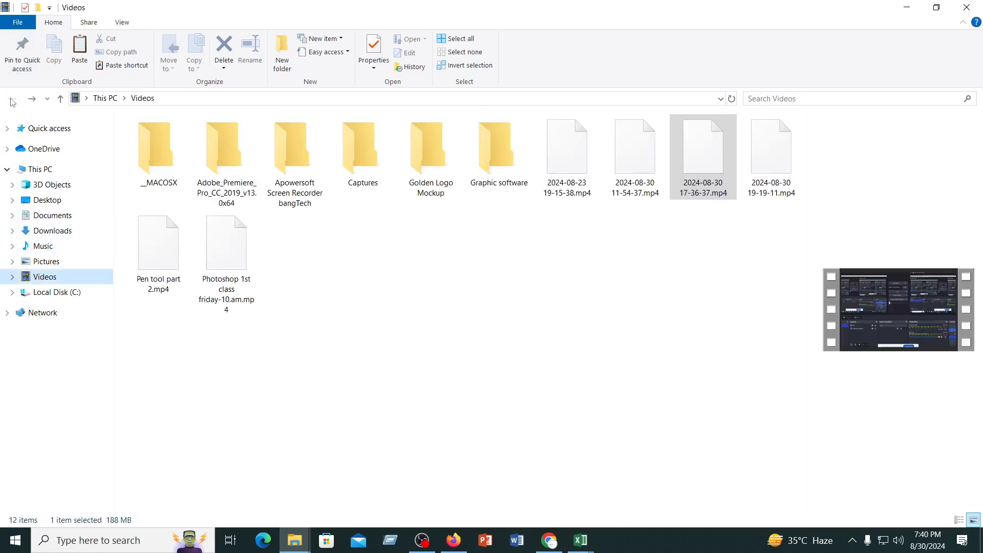
click(51, 231)
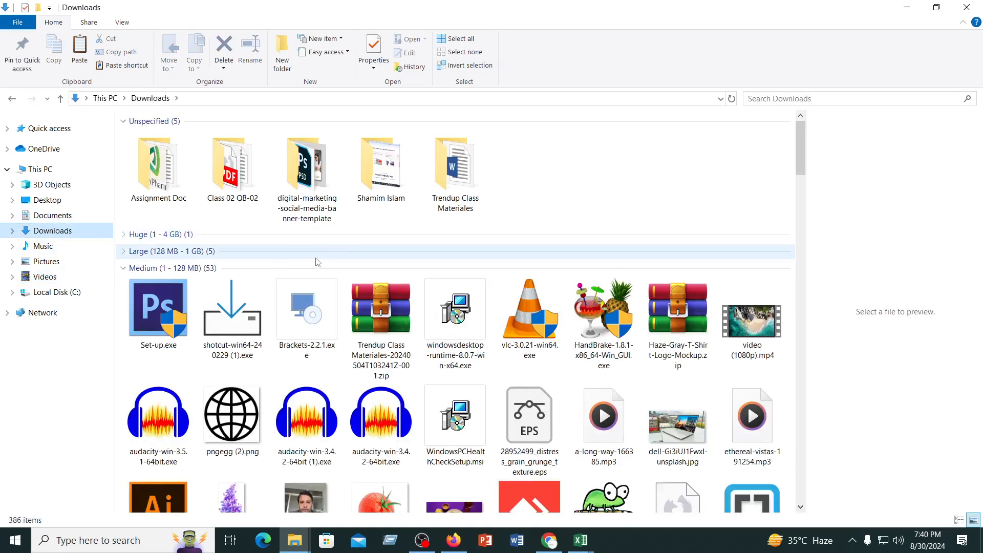
scroll(315, 260, down, 5)
scroll(316, 263, up, 5)
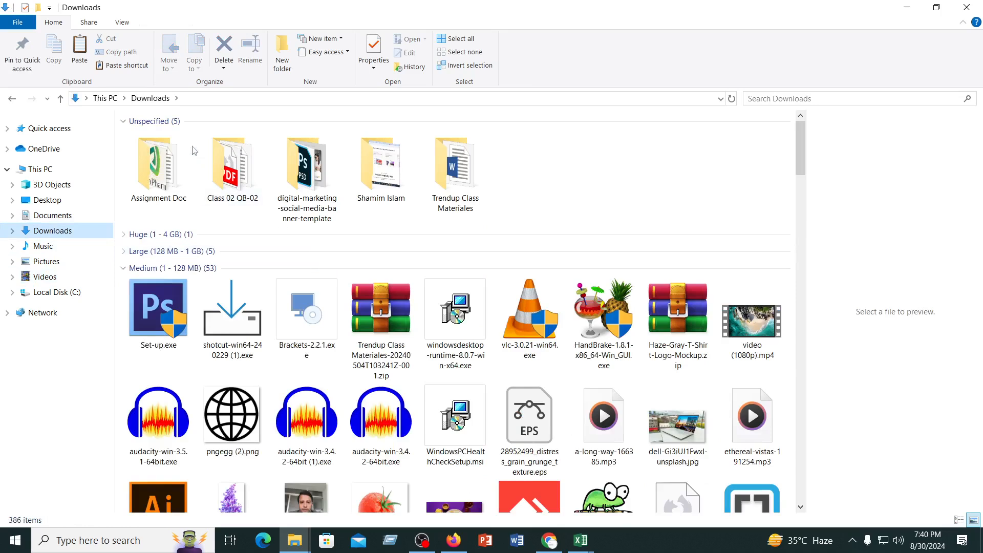
click(152, 124)
click(151, 124)
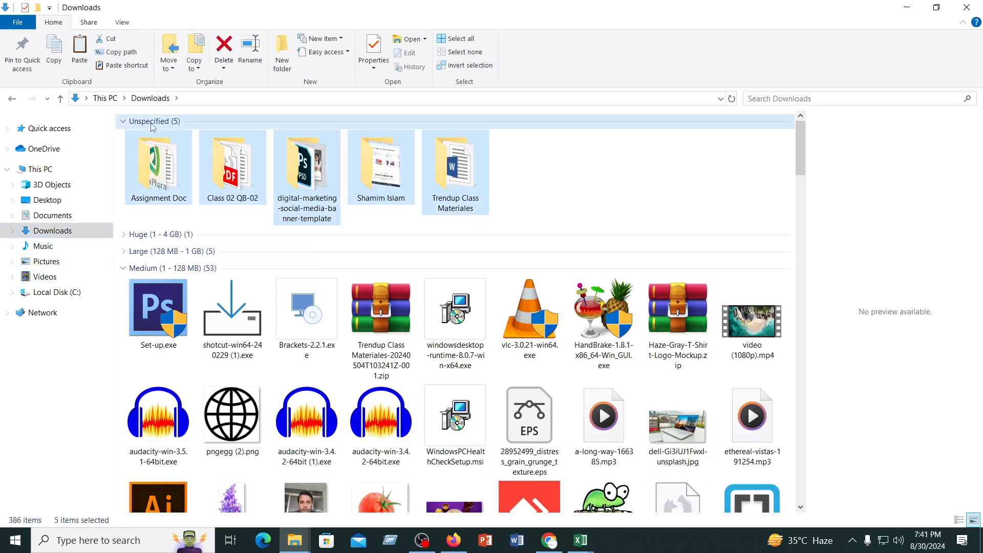
click(612, 200)
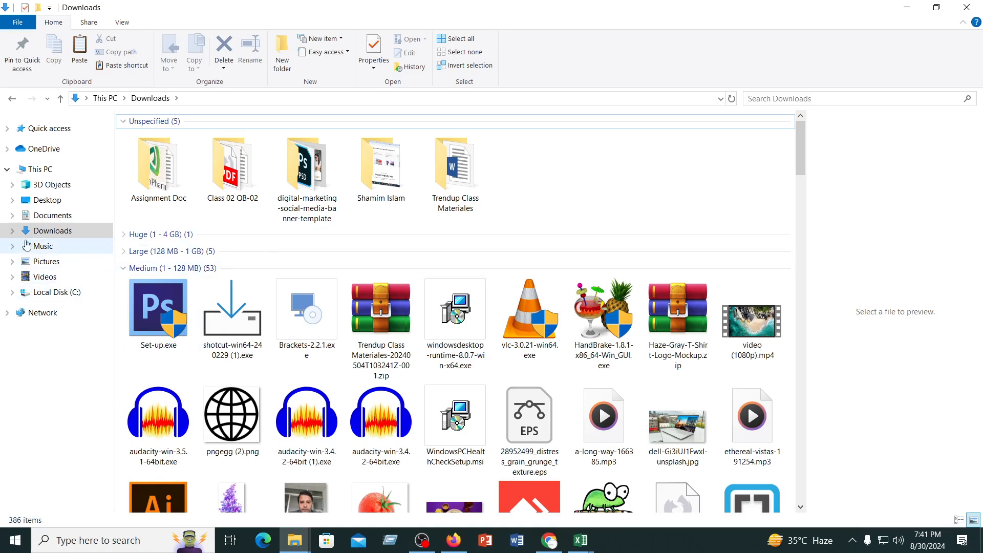
Look through the Desktop folder and one of its subfolders for the inventory items file and return to InventoryItems (5).csv in Excel
click(54, 201)
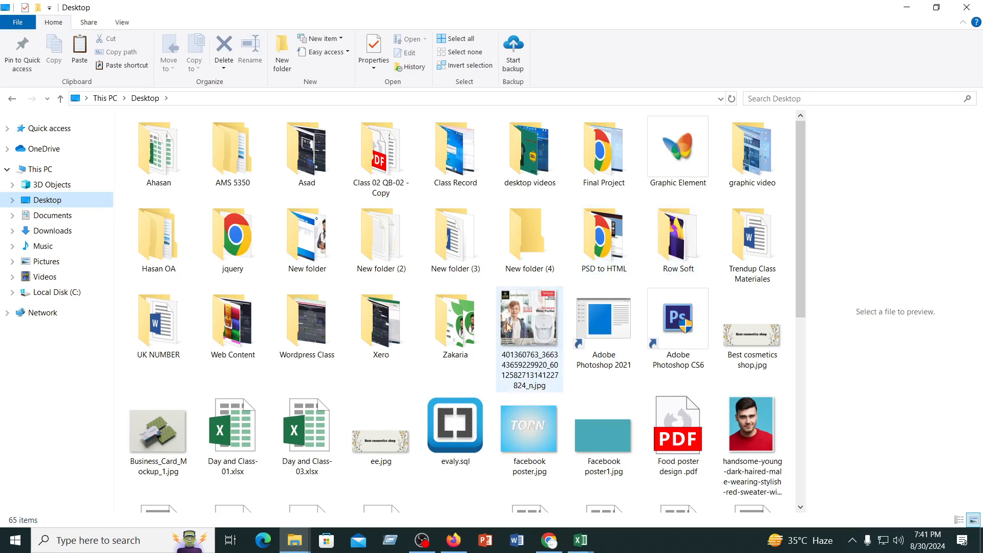
scroll(507, 328, down, 3)
scroll(507, 327, up, 3)
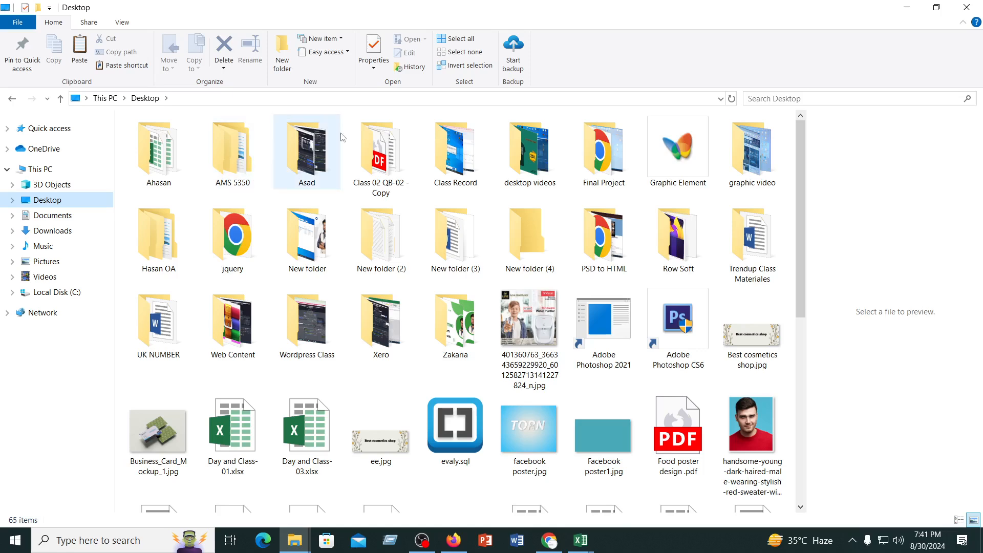
double_click(314, 150)
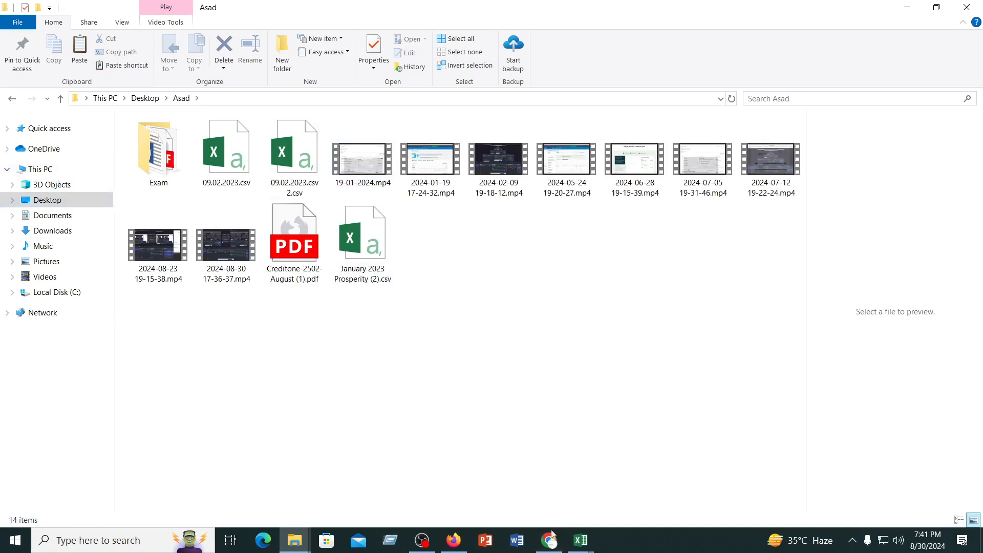
mouse_move(583, 547)
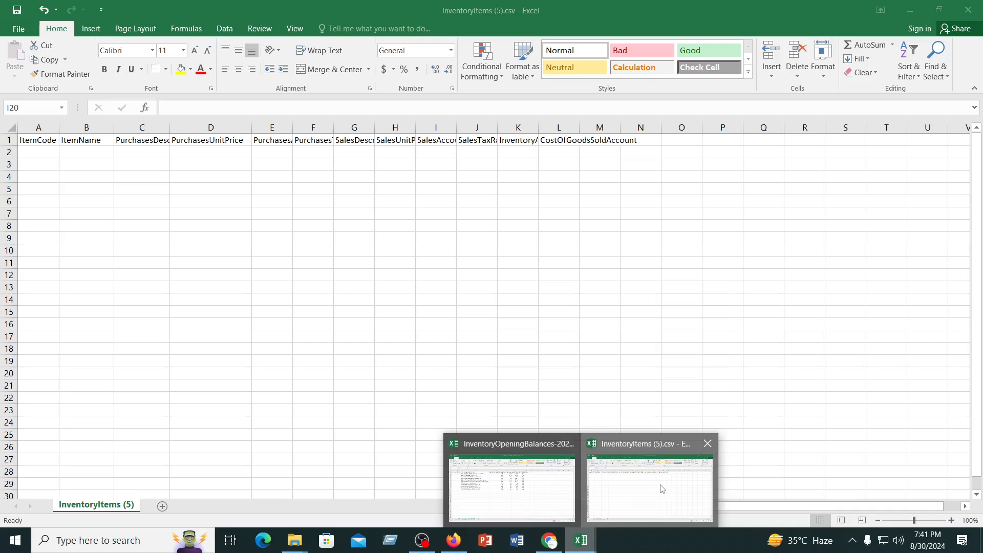
click(661, 487)
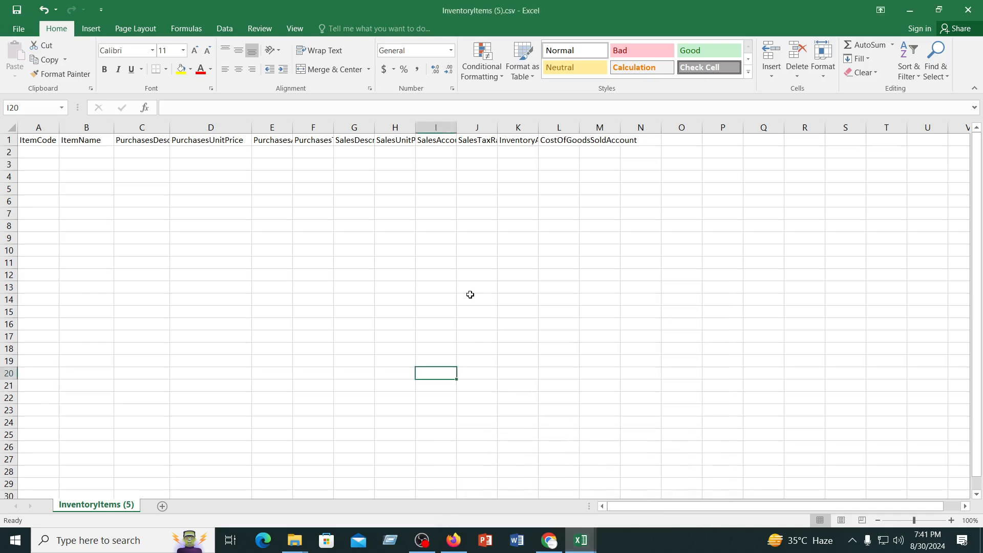
Fit column C to the PurchasesDescription heading and slightly narrow the PurchasesUnitPrice column
click(149, 143)
double_click(170, 126)
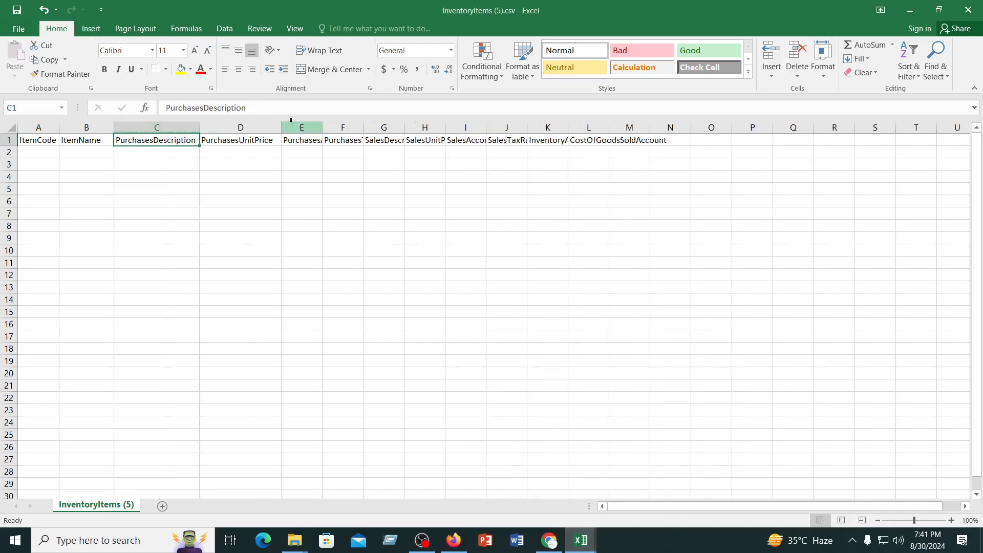
drag(279, 126, 277, 125)
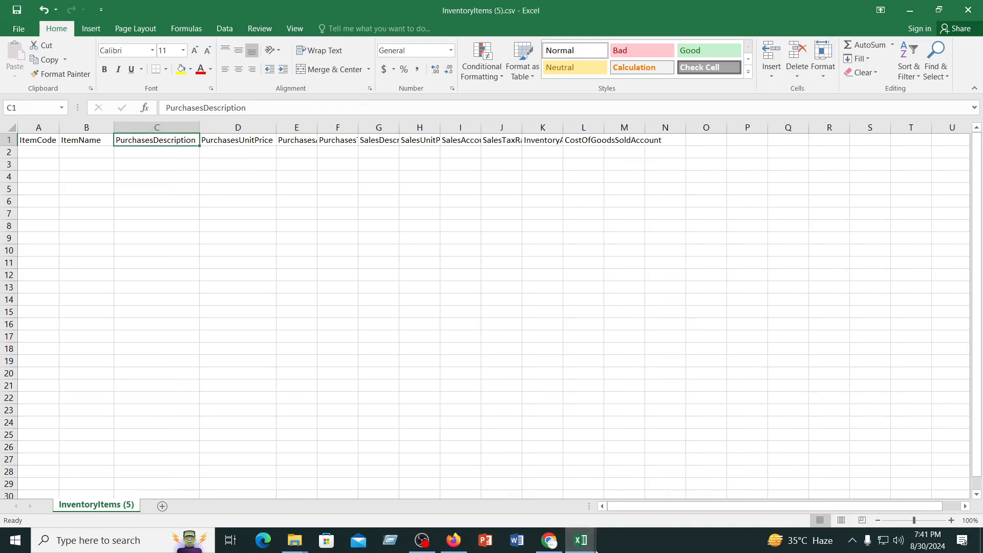
Check the InventoryOpeningBalances-20230513 (1).csv workbook and switch to File Explorer, viewing both open folder windows
mouse_move(580, 541)
click(518, 510)
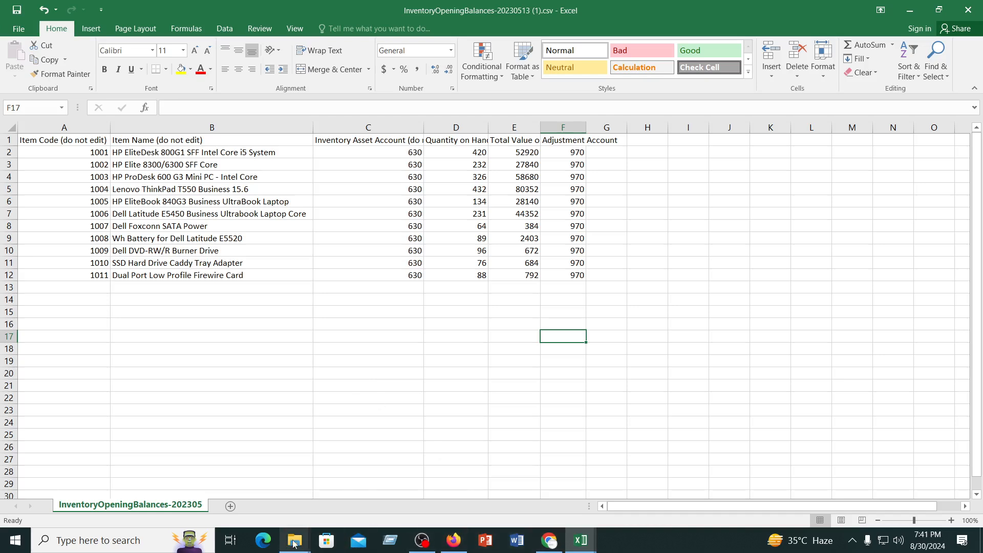
mouse_move(295, 543)
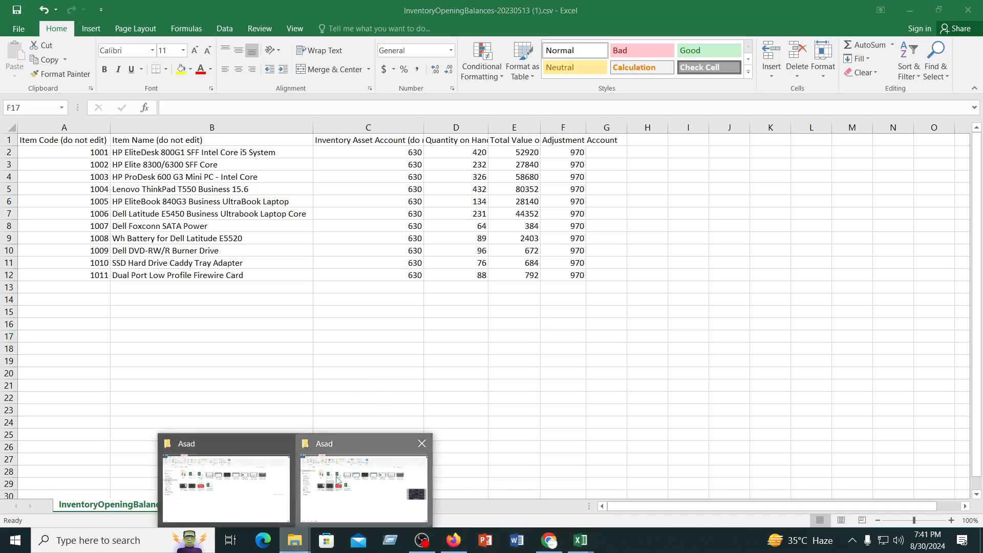
click(325, 495)
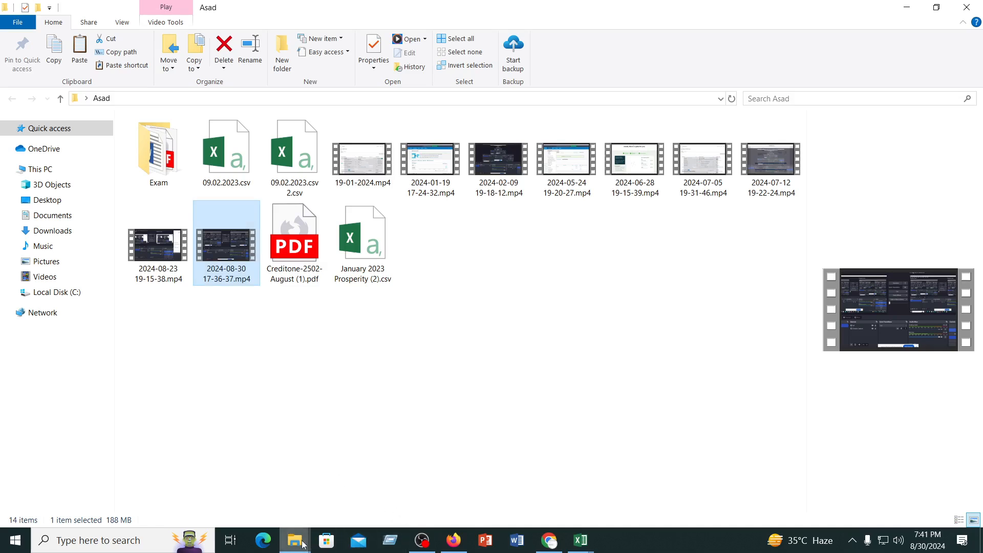
mouse_move(295, 541)
click(242, 495)
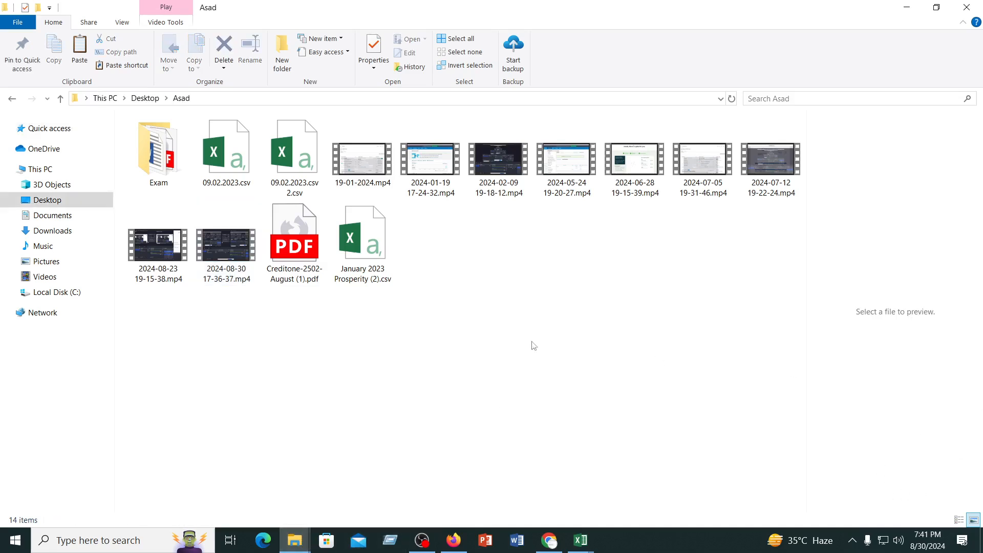
Look through the Downloads folder to its end for the inventory items files
click(53, 232)
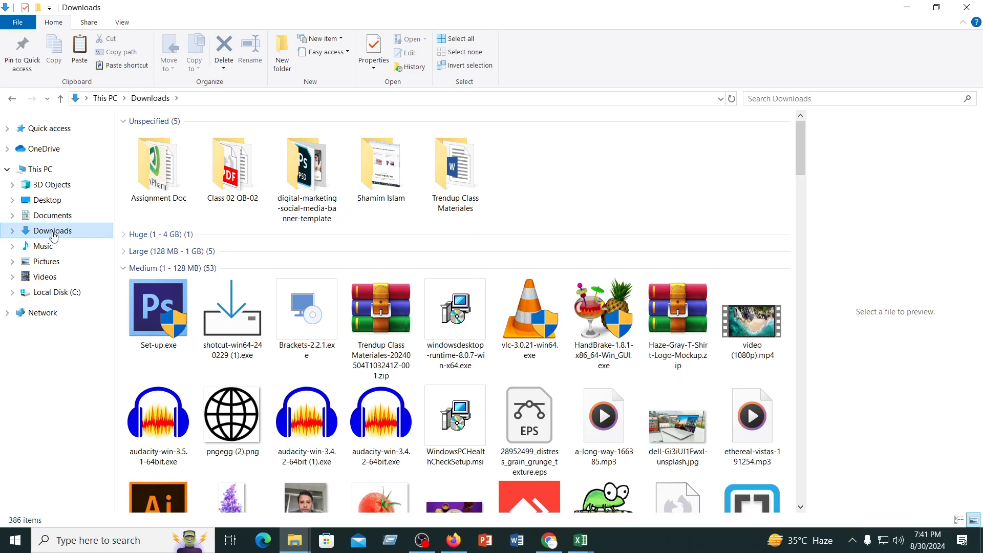
scroll(240, 299, down, 5)
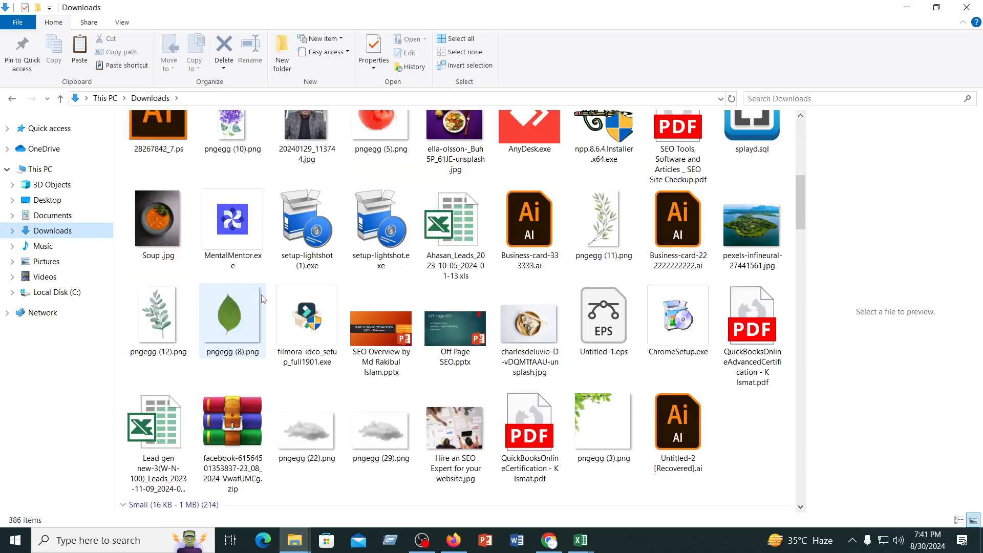
scroll(256, 300, up, 5)
scroll(262, 298, down, 15)
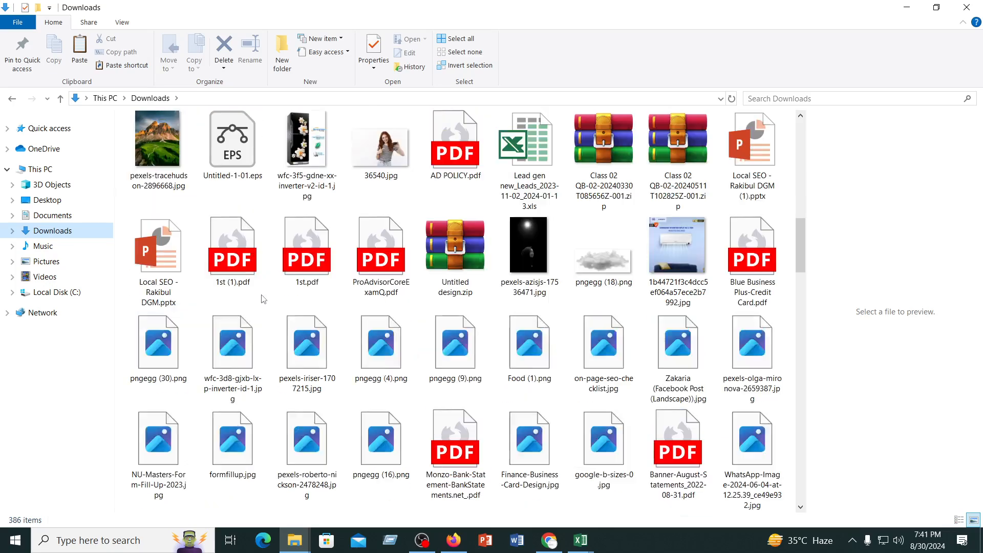
scroll(263, 299, down, 10)
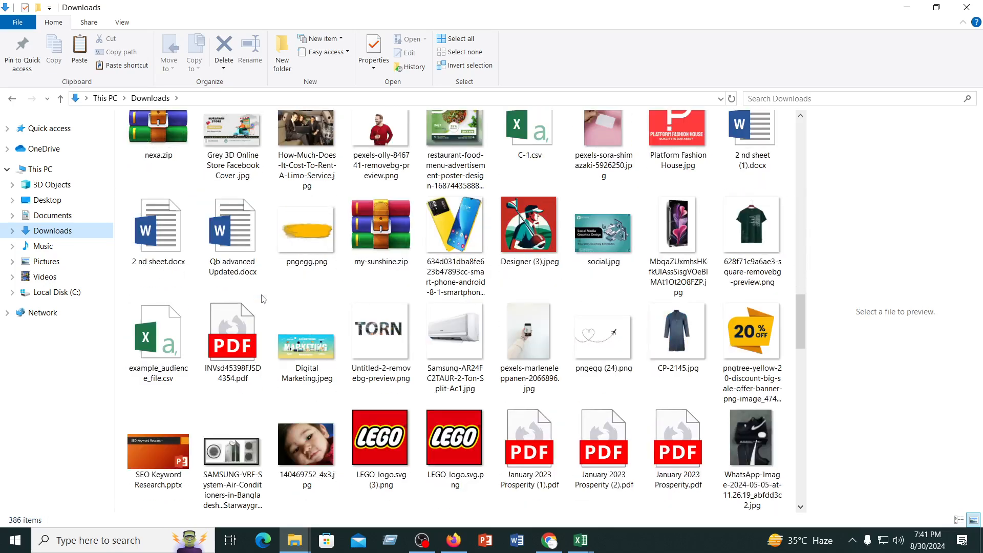
scroll(263, 299, down, 15)
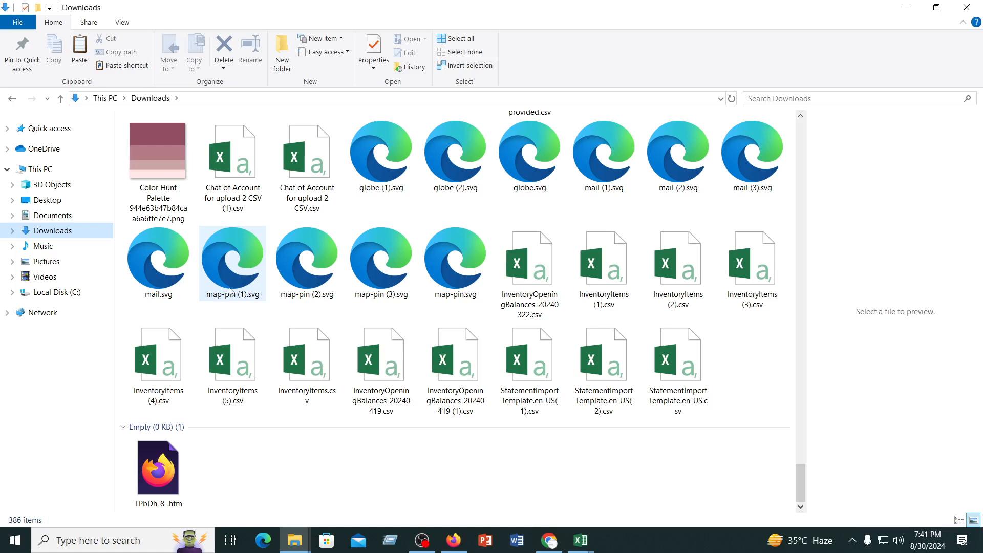
click(250, 445)
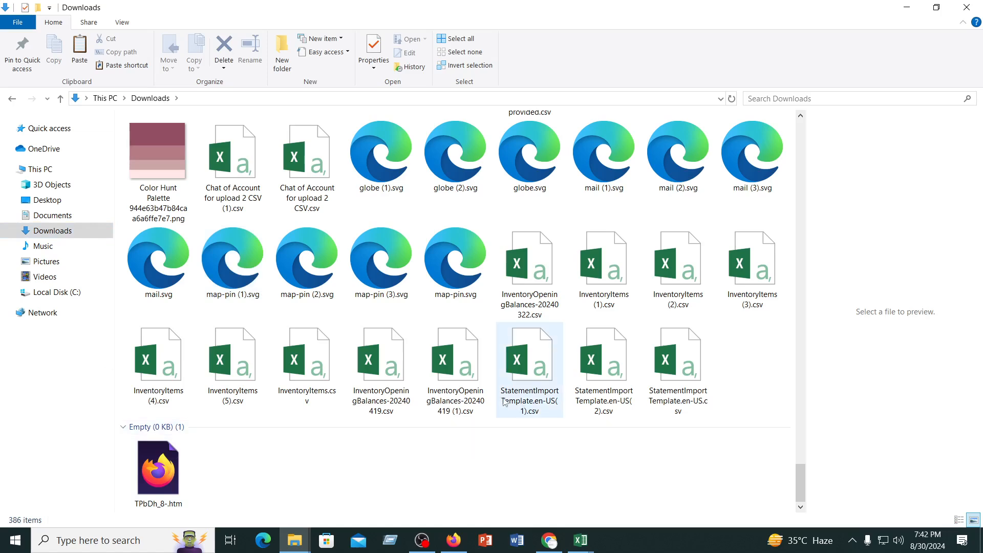
Open InventoryItems.csv from the Downloads folder in Excel and close the second File Explorer window
double_click(310, 364)
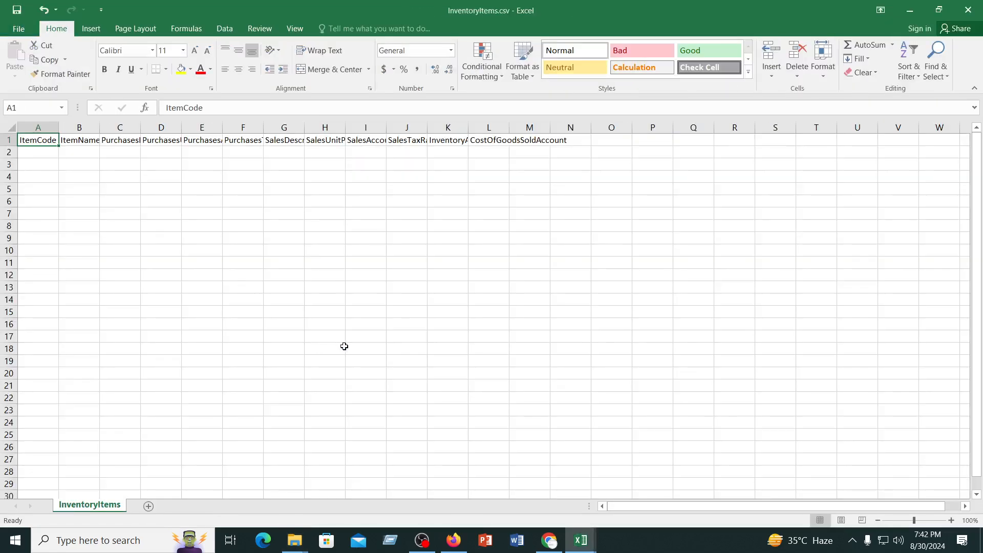
click(344, 347)
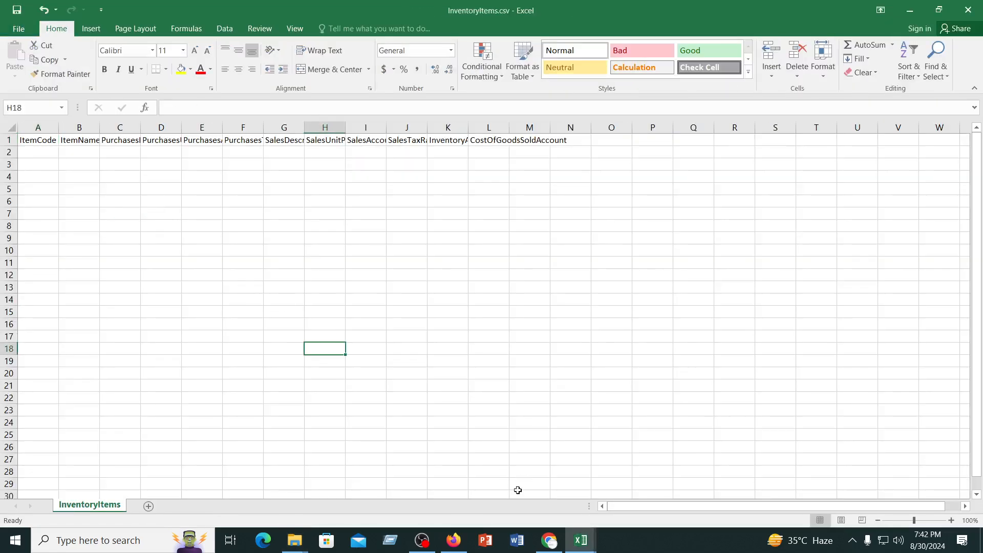
click(295, 541)
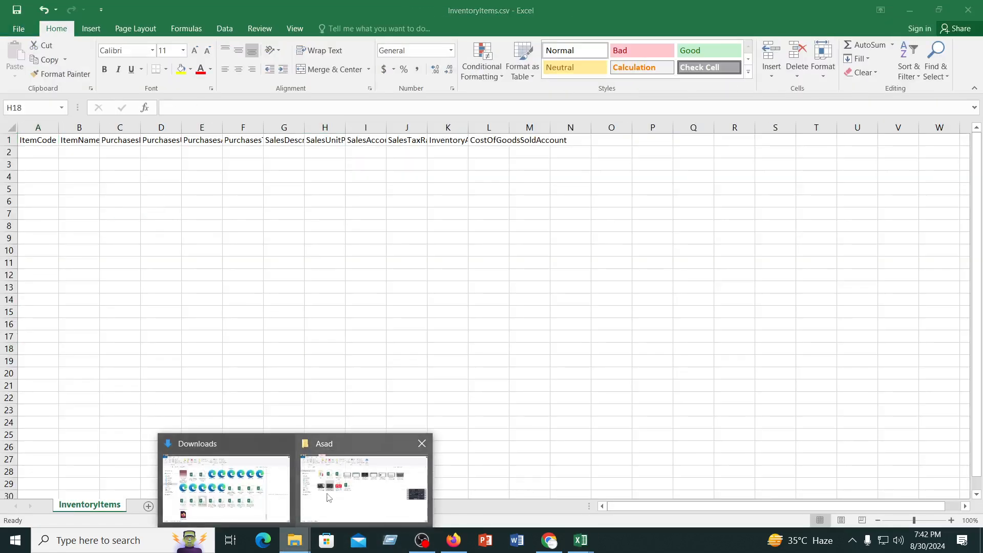
click(328, 492)
click(968, 7)
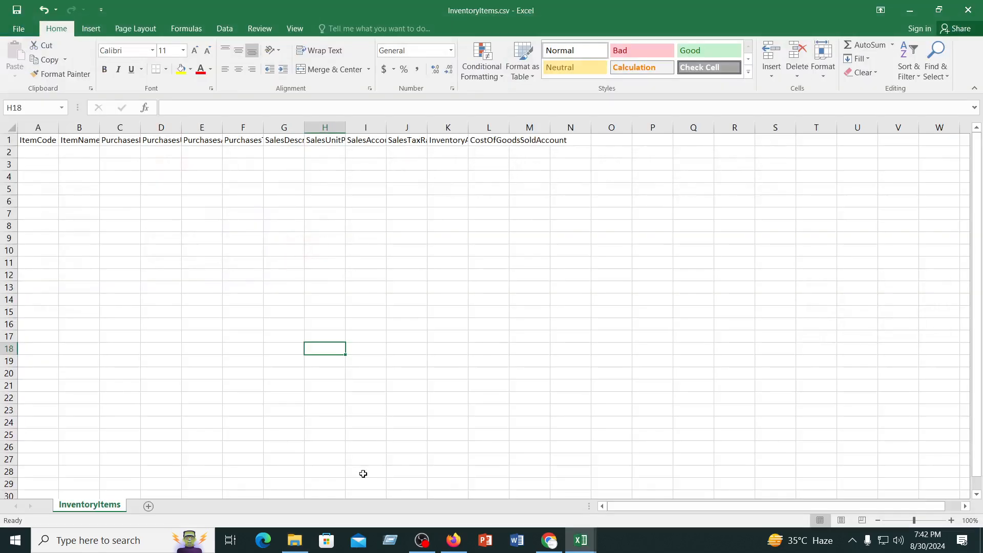
Try InventoryItems (5).csv from Downloads, cancel reopening it, and open InventoryItems (4).csv instead
click(295, 540)
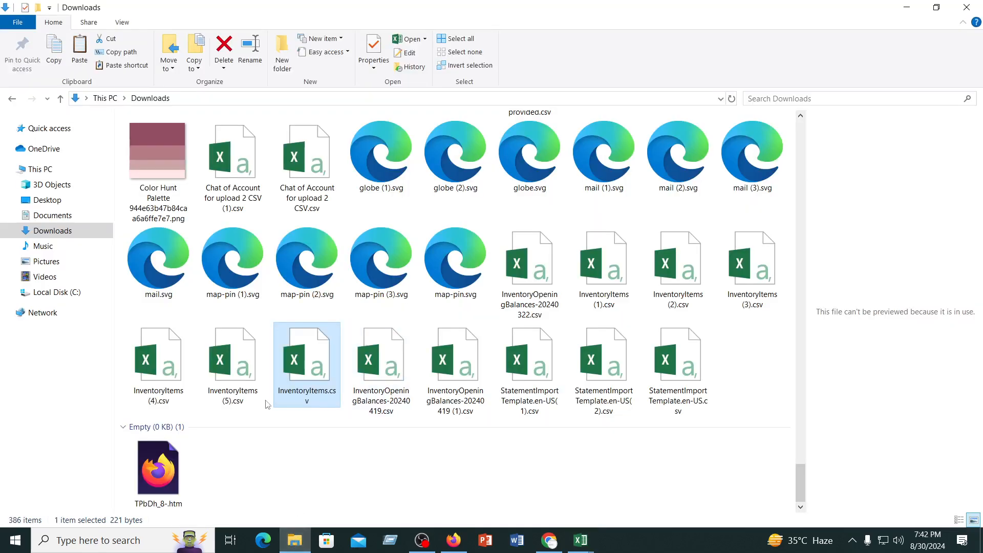
double_click(220, 361)
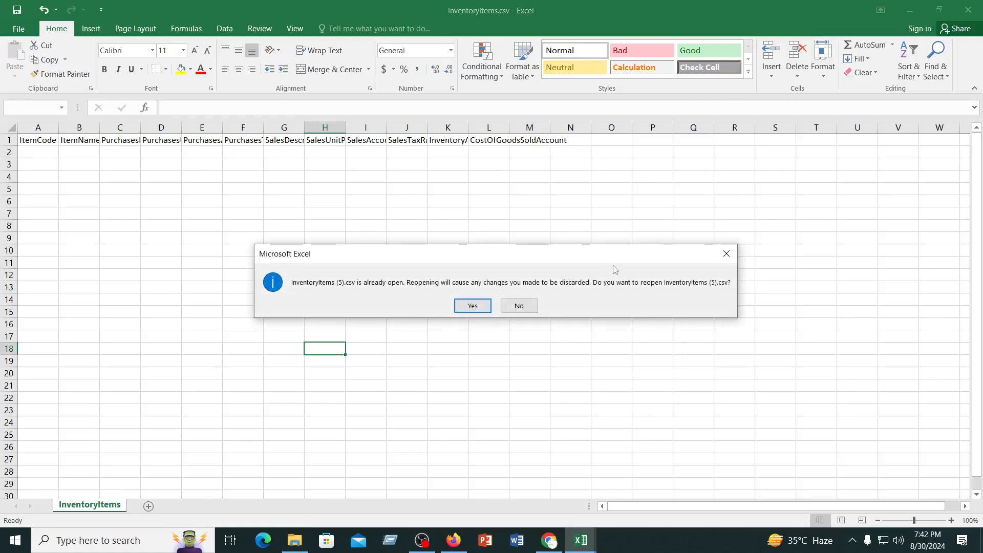
click(721, 254)
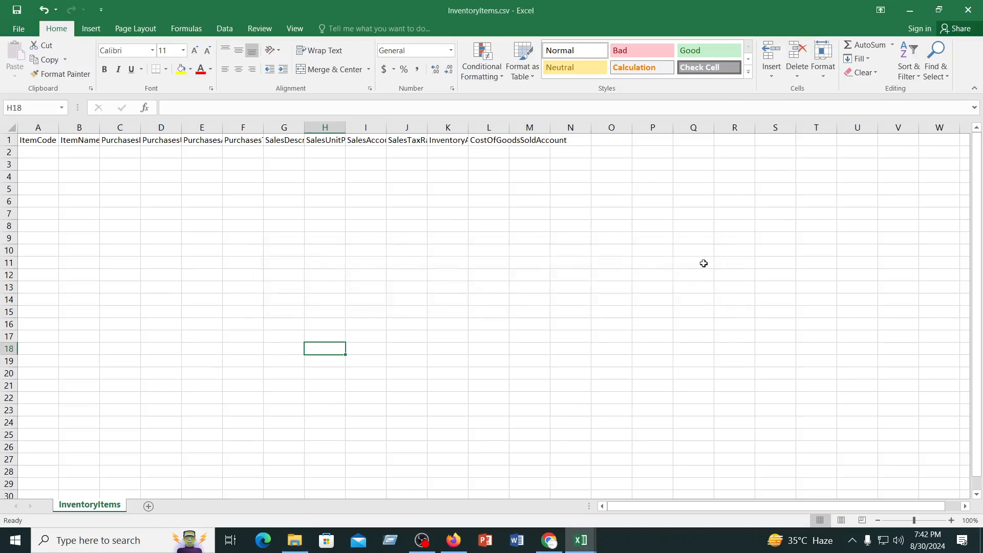
click(295, 540)
double_click(158, 361)
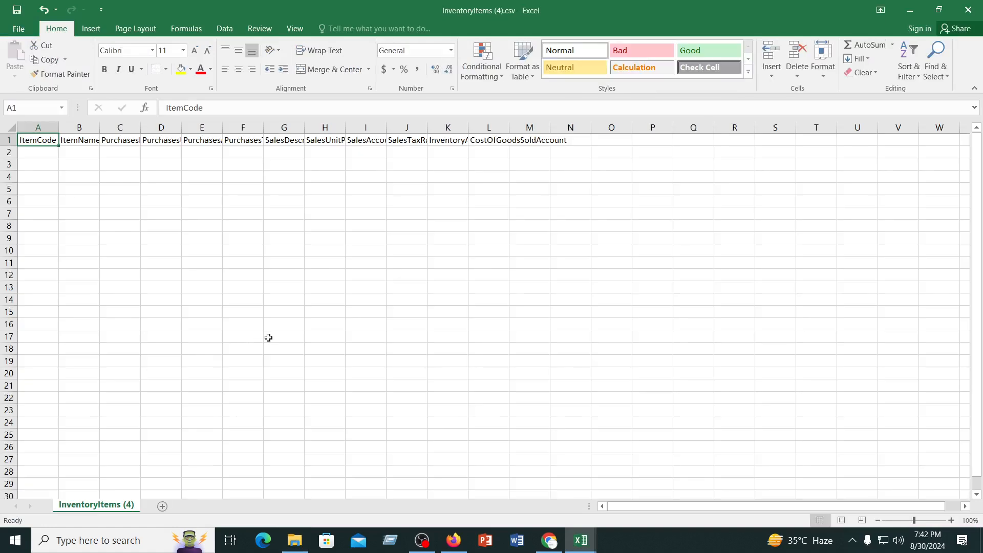
click(268, 338)
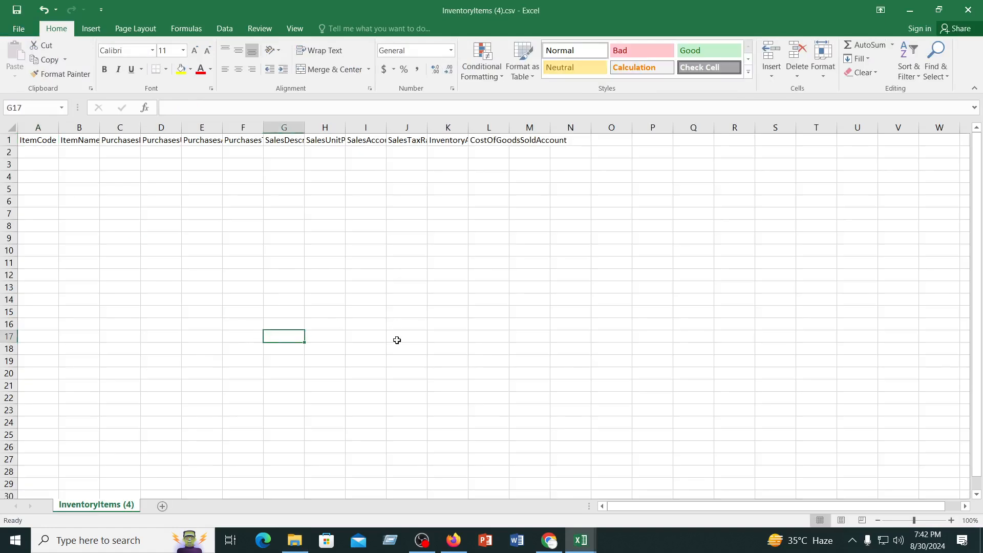
Compare the open workbooks InventoryItems (5).csv, InventoryItems.csv and InventoryItems (4).csv for filled-in item data
mouse_move(581, 541)
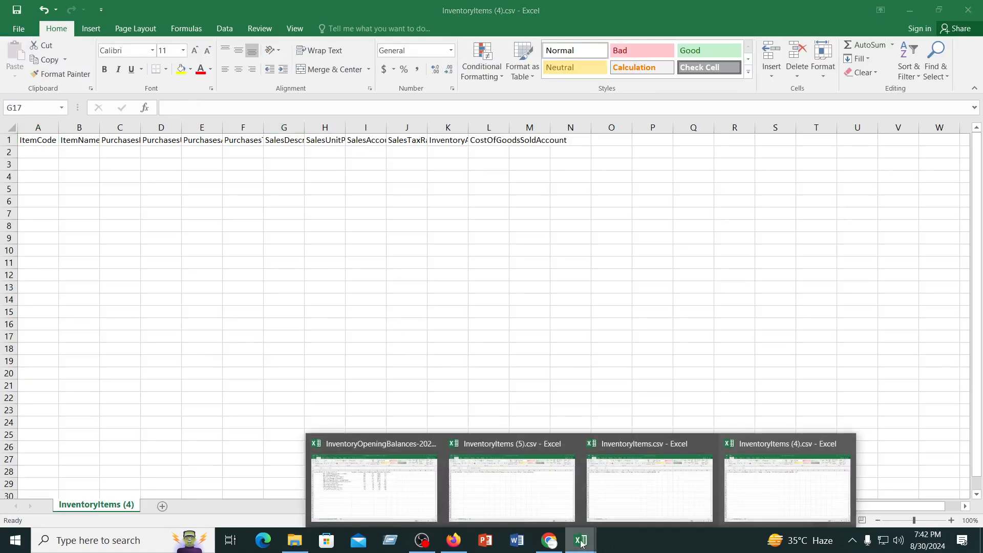
click(505, 494)
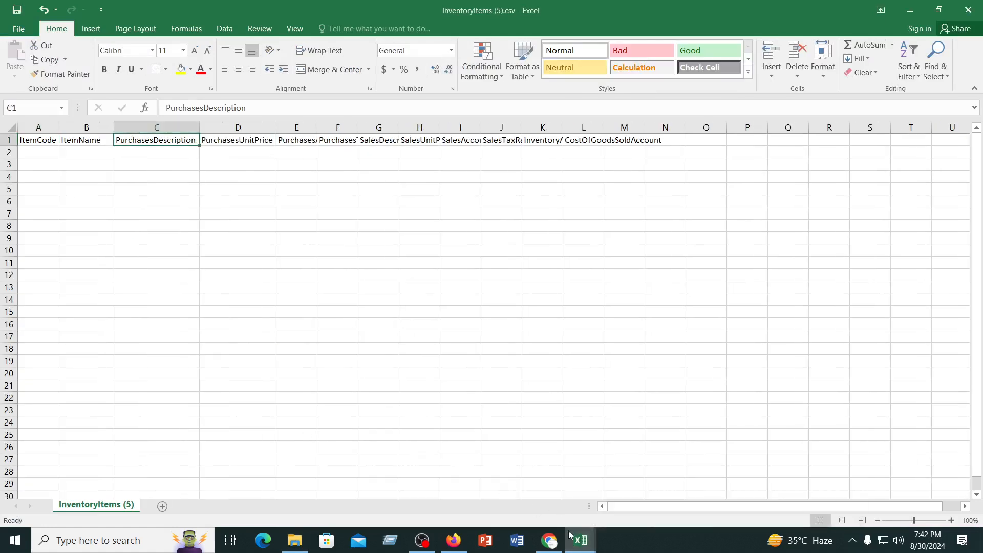
mouse_move(572, 537)
click(633, 485)
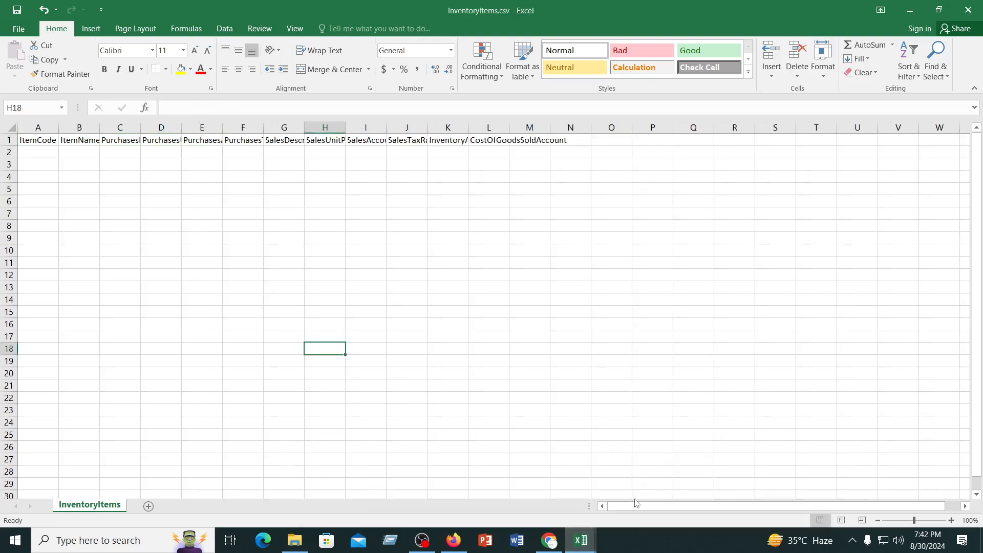
click(768, 488)
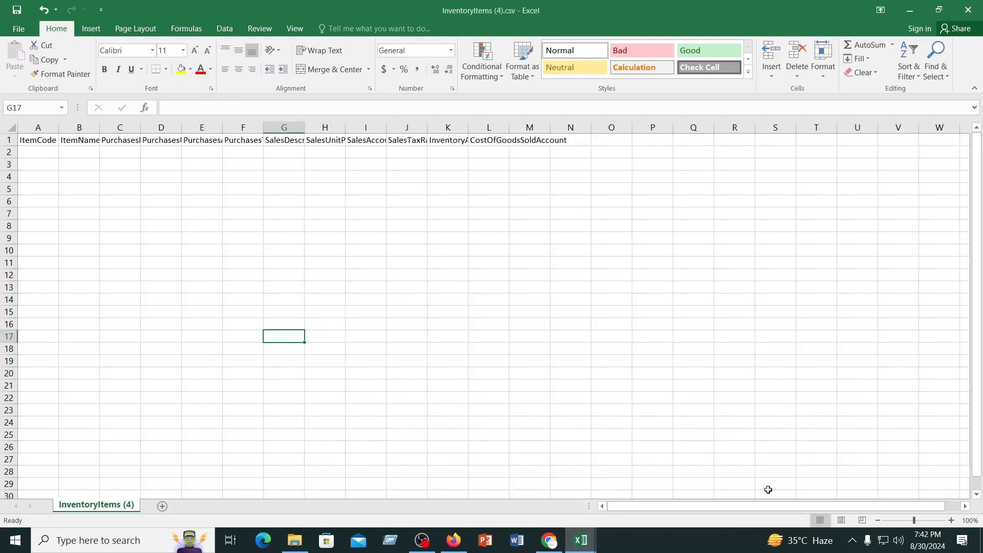
Close InventoryItems (4).csv and InventoryItems.csv and return to InventoryItems (5).csv
click(974, 9)
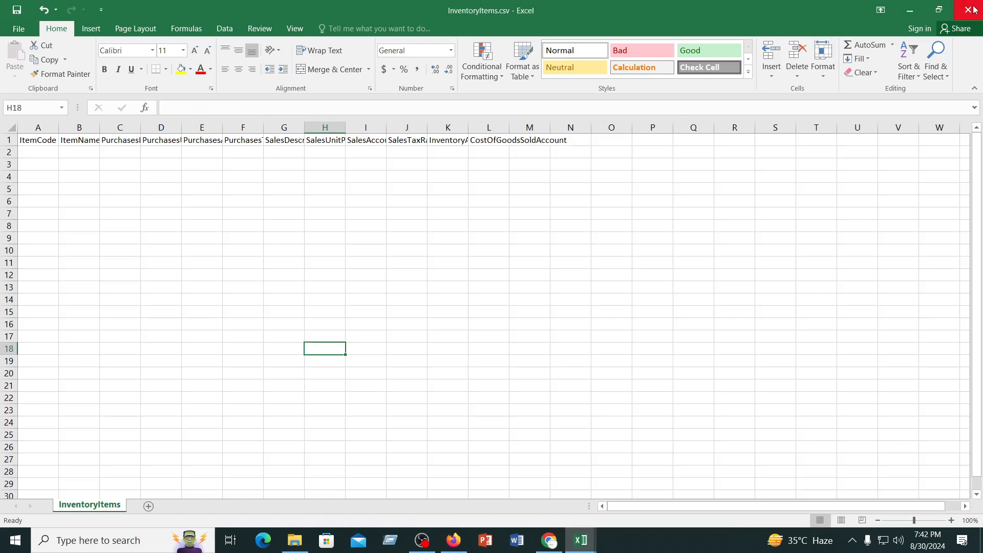
click(973, 10)
click(369, 277)
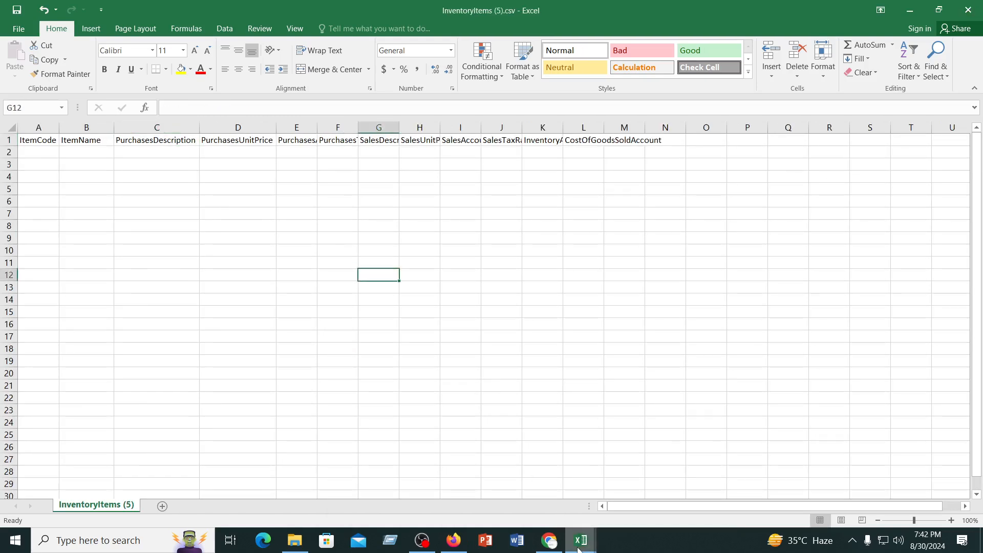
Close the InventoryOpeningBalances-20230513 (1).csv workbook, keeping InventoryItems (5).csv open
mouse_move(582, 543)
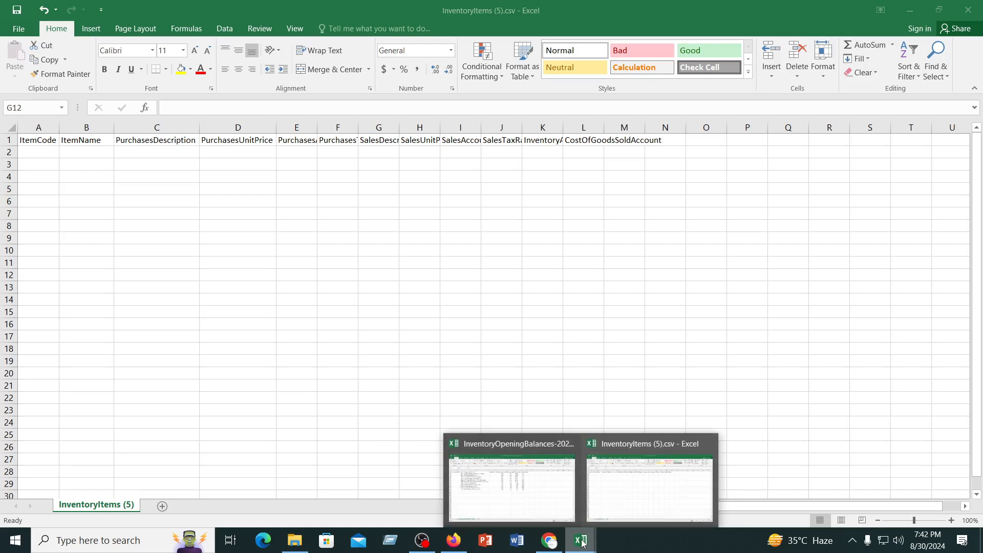
click(609, 485)
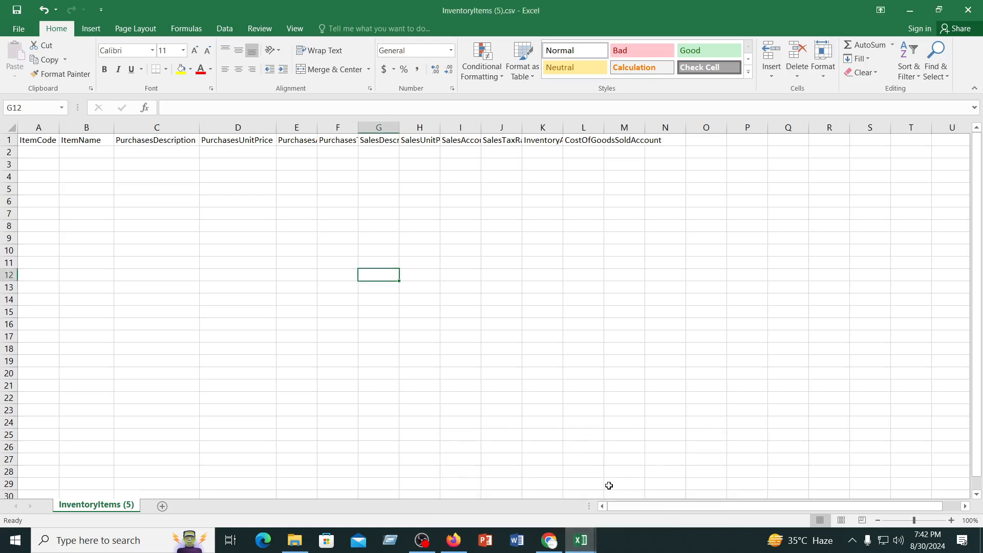
click(578, 541)
click(489, 481)
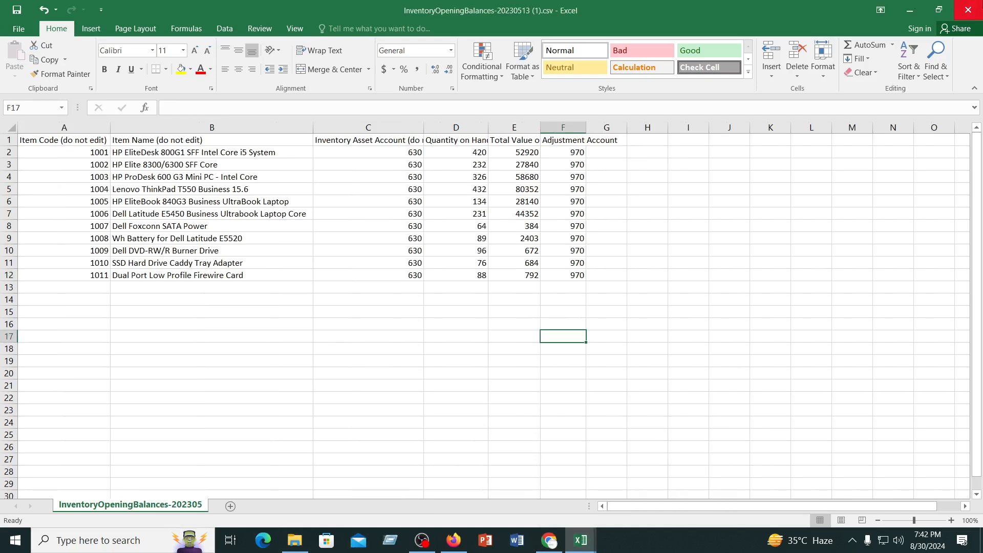
click(971, 7)
click(489, 288)
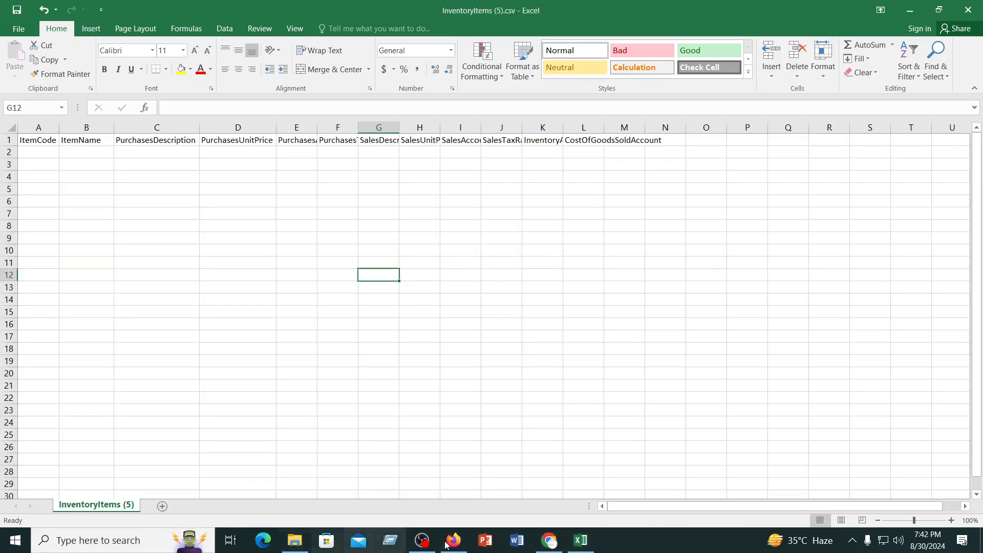
Switch to the Xero folder in Google Drive in Chrome and reopen the downloaded InventoryItems (5).csv, discarding its unsaved changes
click(556, 539)
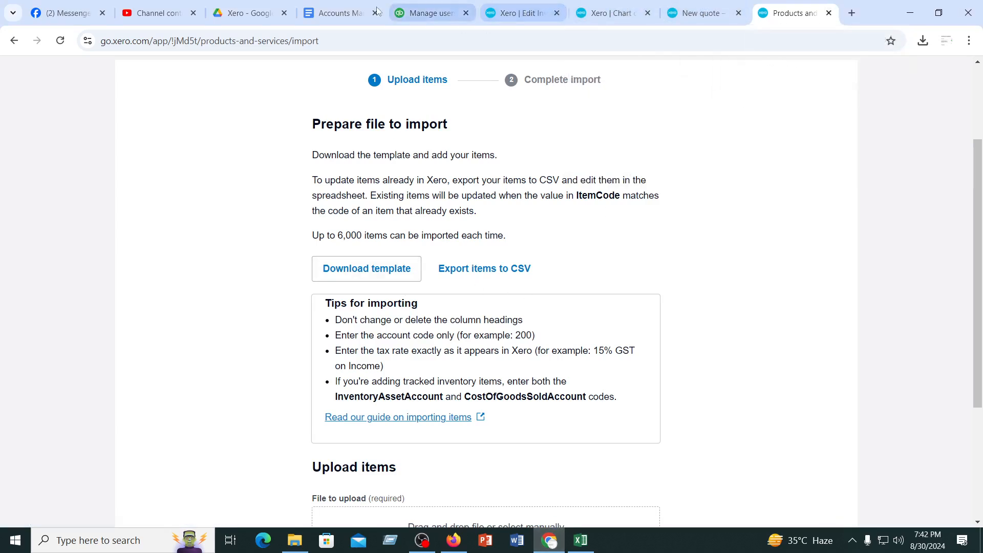
click(234, 15)
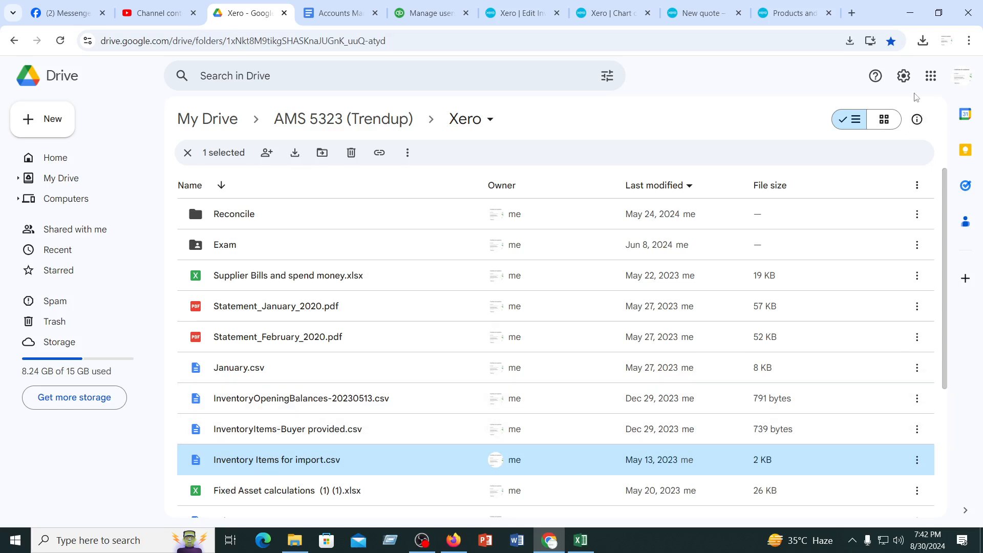
click(920, 41)
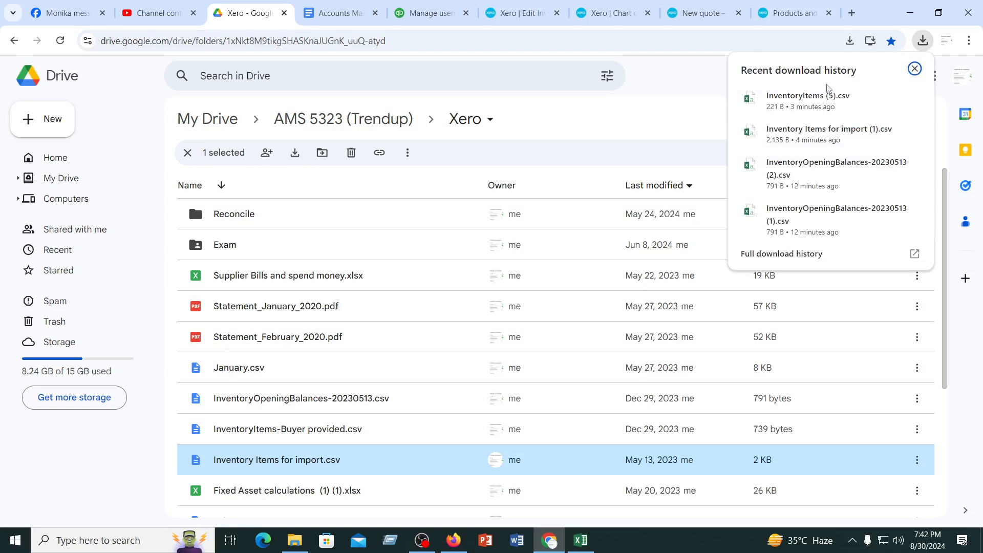
click(795, 95)
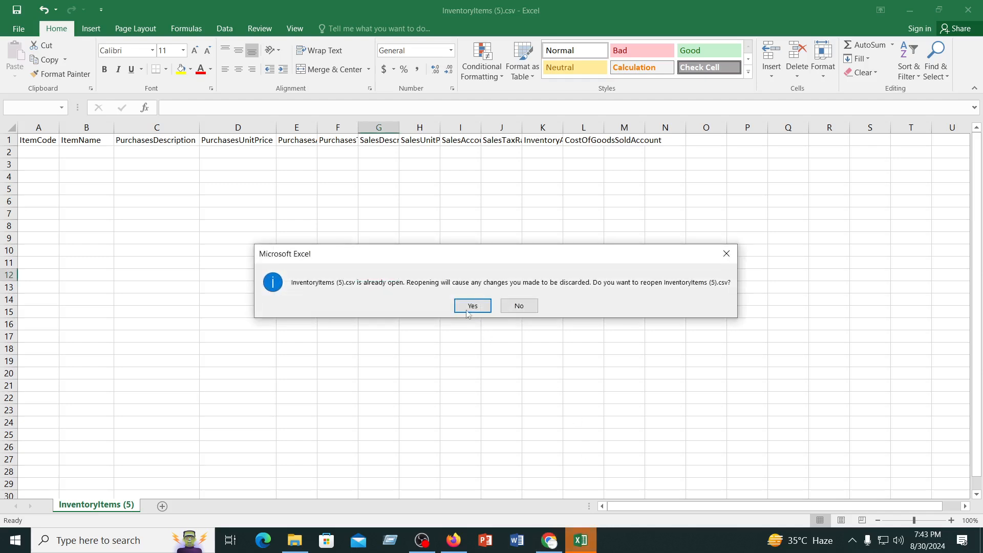
click(467, 310)
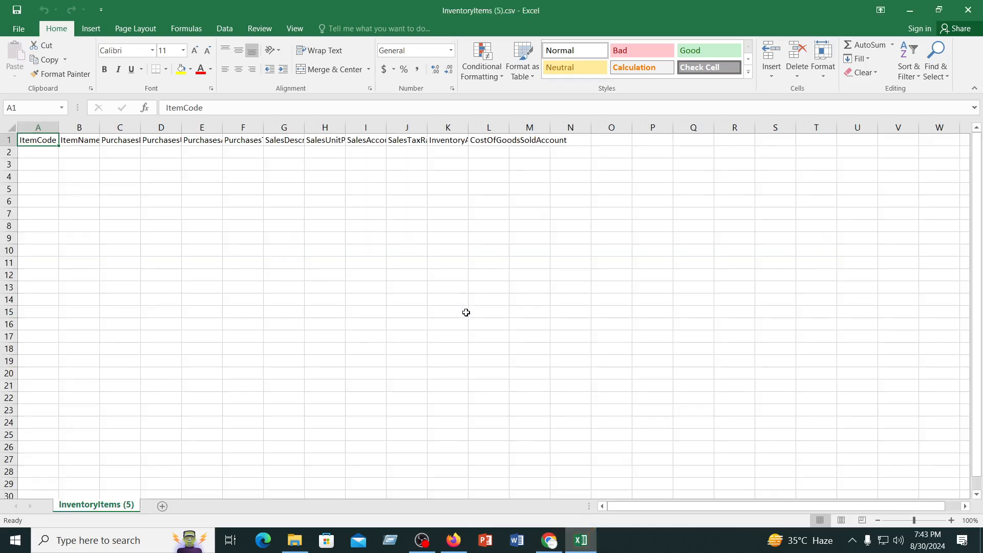
click(466, 312)
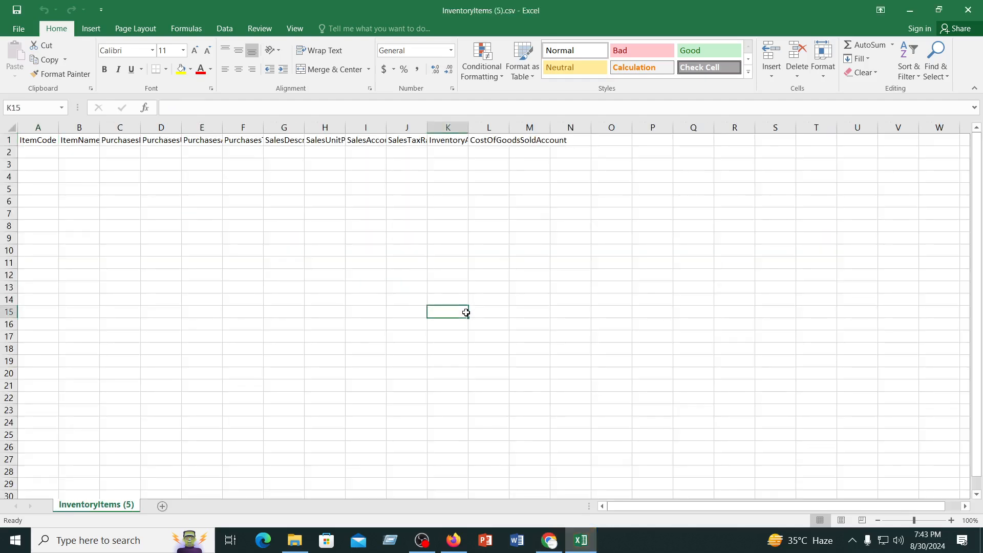
Close the InventoryItems (5).csv workbook and return to the Xero folder in Google Drive
click(580, 544)
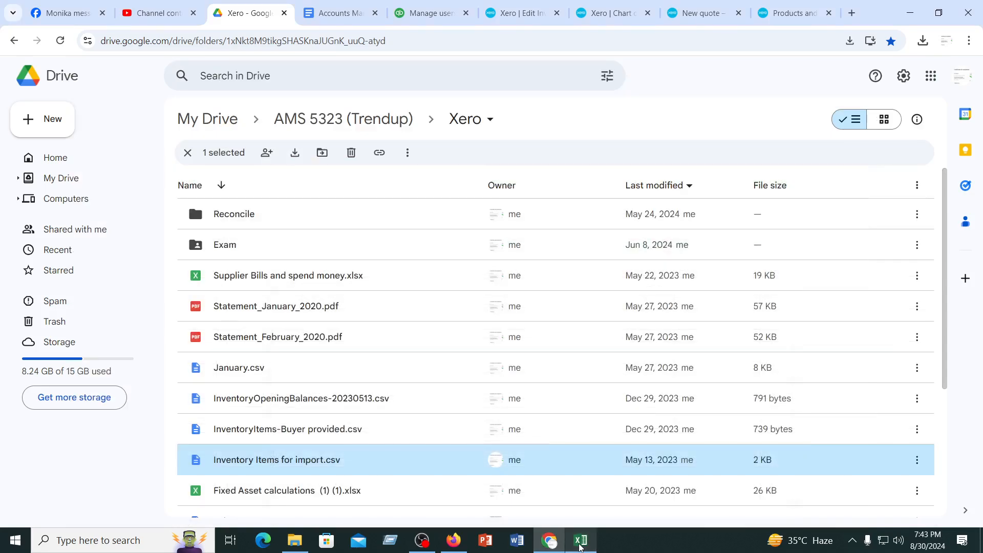
click(580, 544)
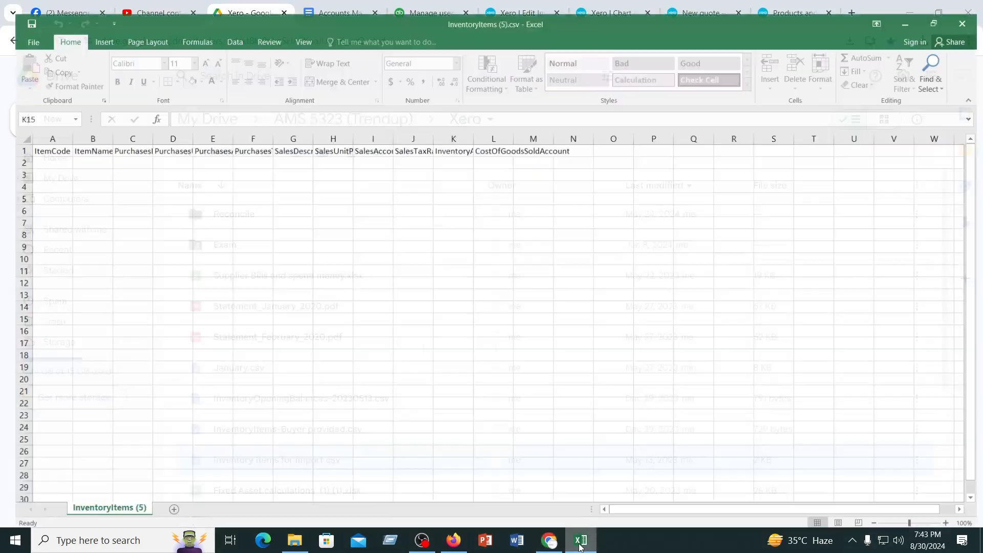
click(391, 298)
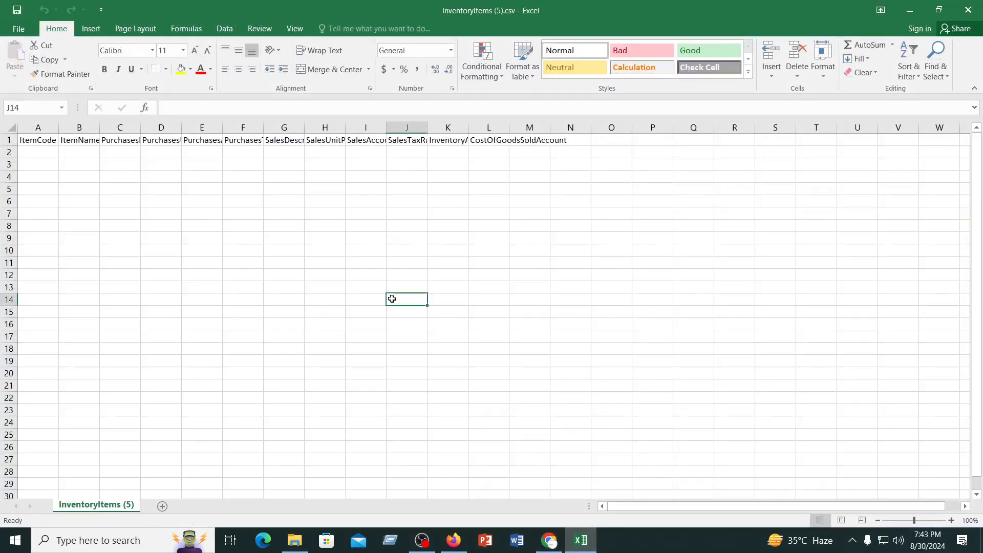
click(968, 10)
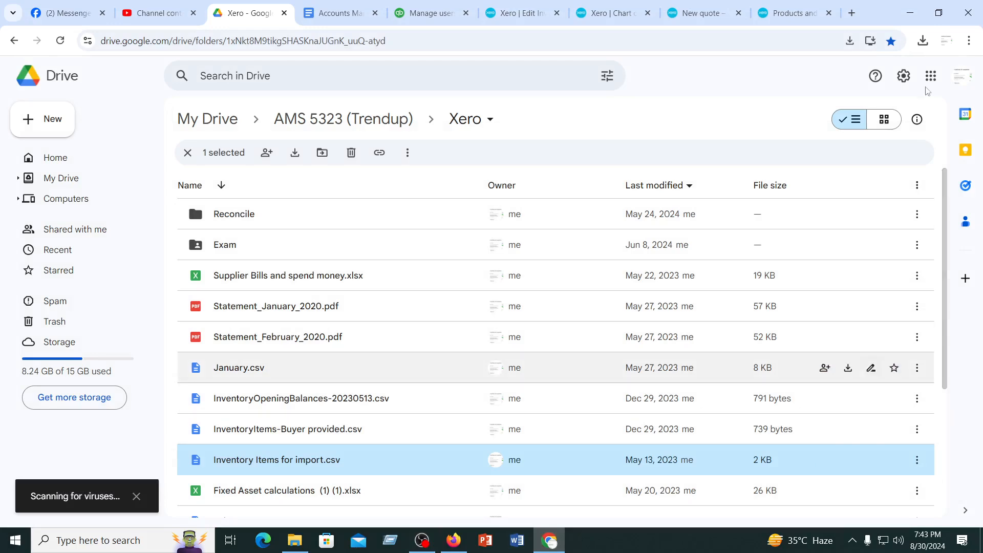
Open InventoryItems (5).csv from the recent downloads in Excel and switch back to Google Drive in Chrome
click(924, 40)
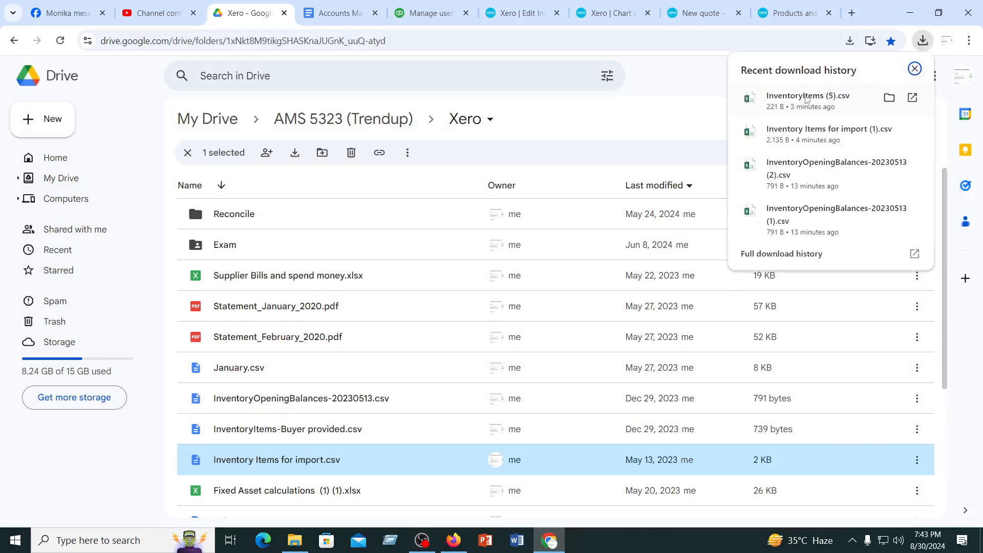
click(806, 98)
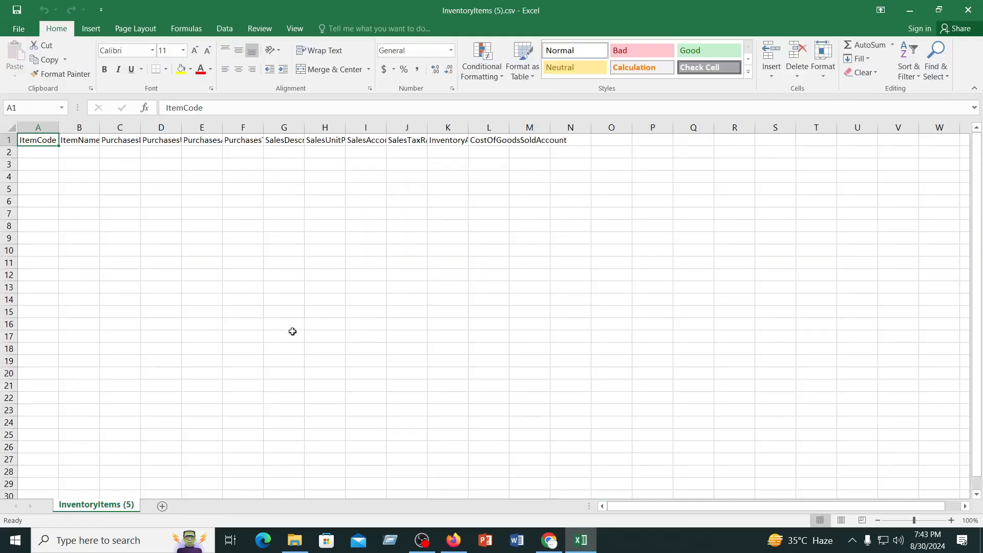
click(551, 542)
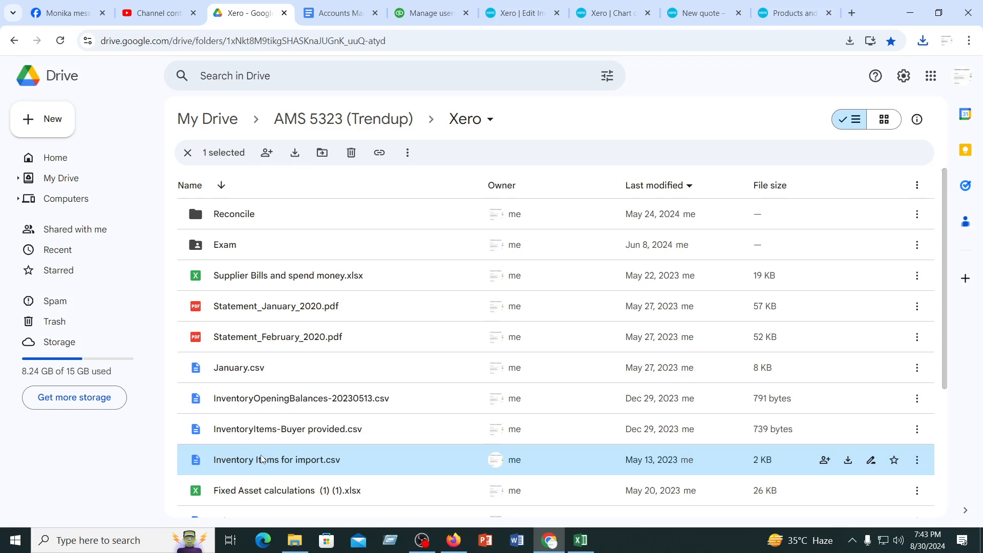
Download Inventory Items for import.csv from Google Drive, and briefly open the InventoryItems (5).csv template in Excel, closing it without saving
click(848, 461)
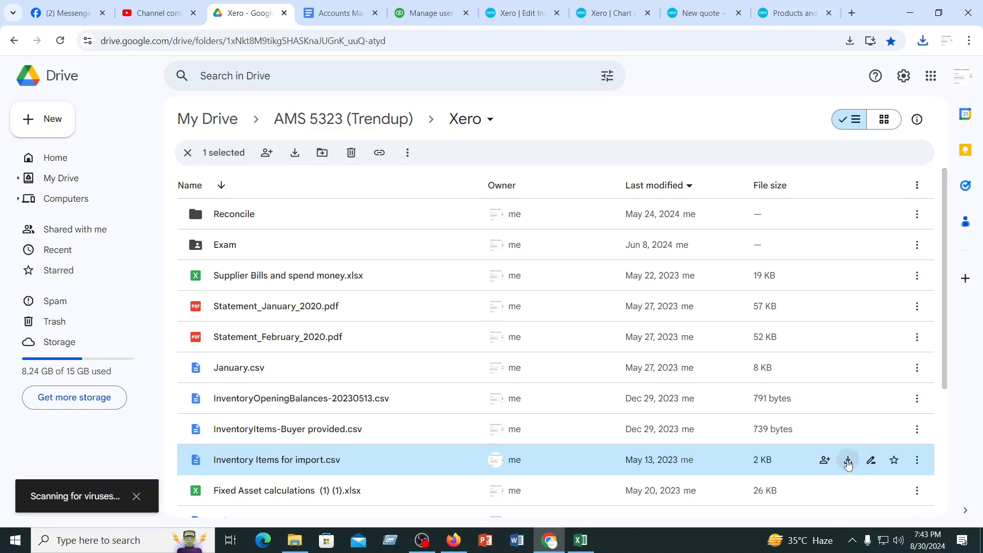
click(924, 40)
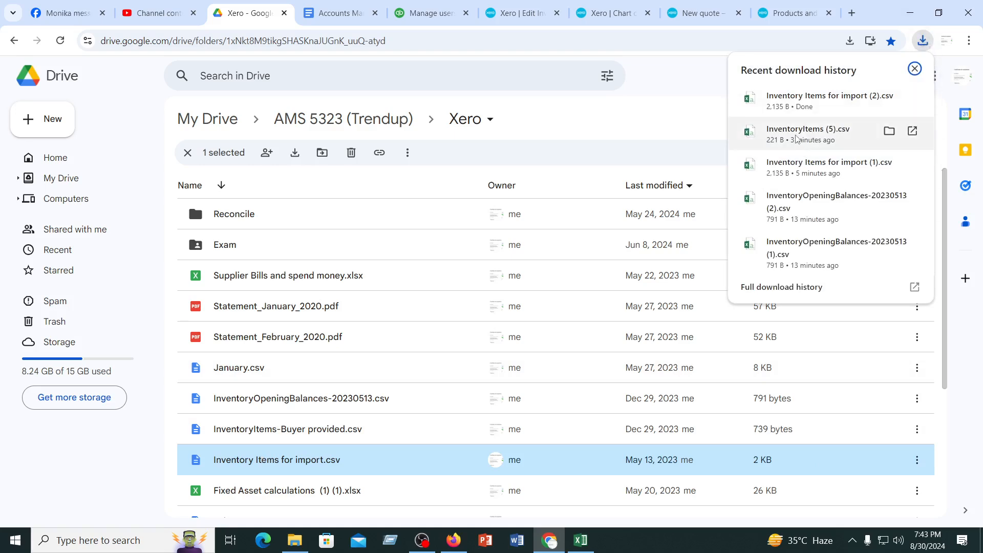
click(796, 135)
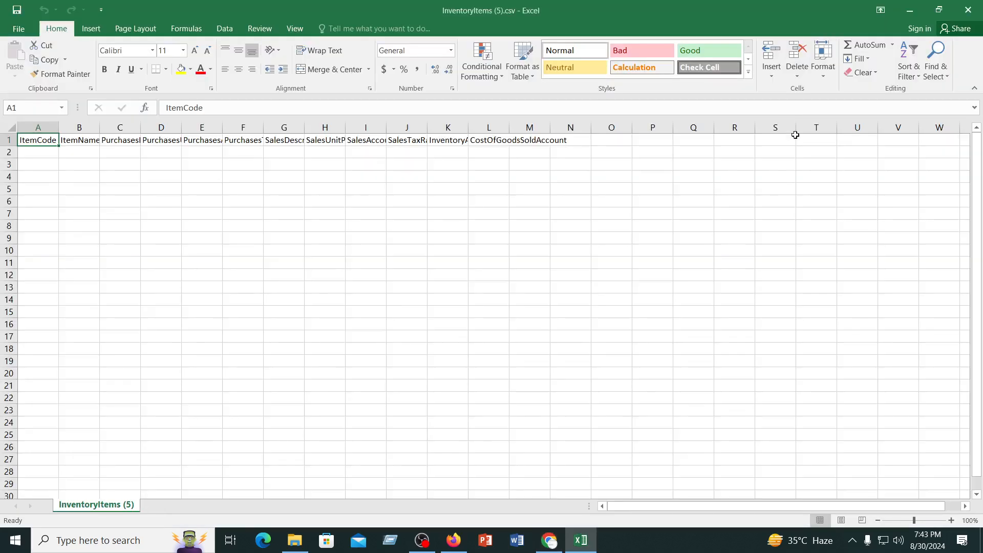
click(451, 285)
click(367, 275)
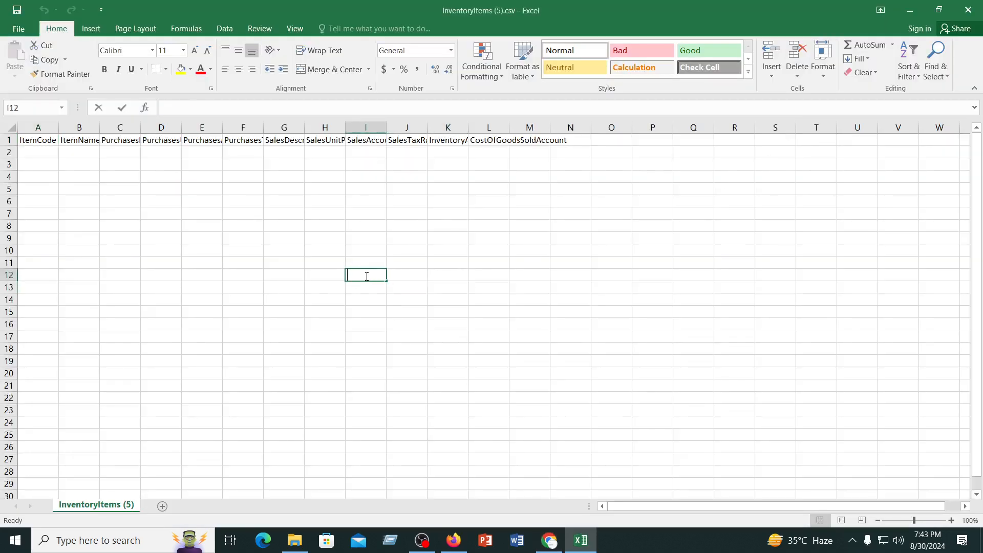
click(456, 245)
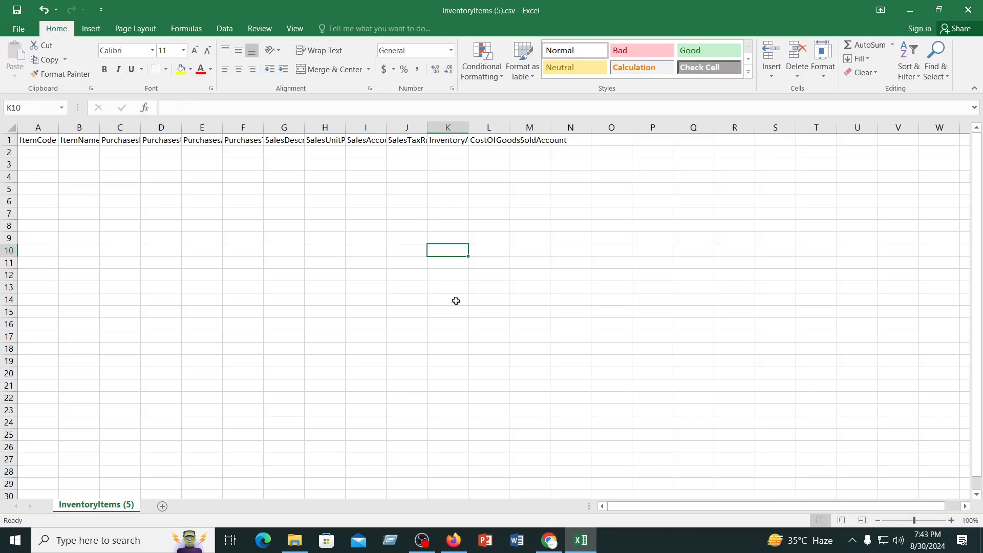
click(969, 9)
click(491, 286)
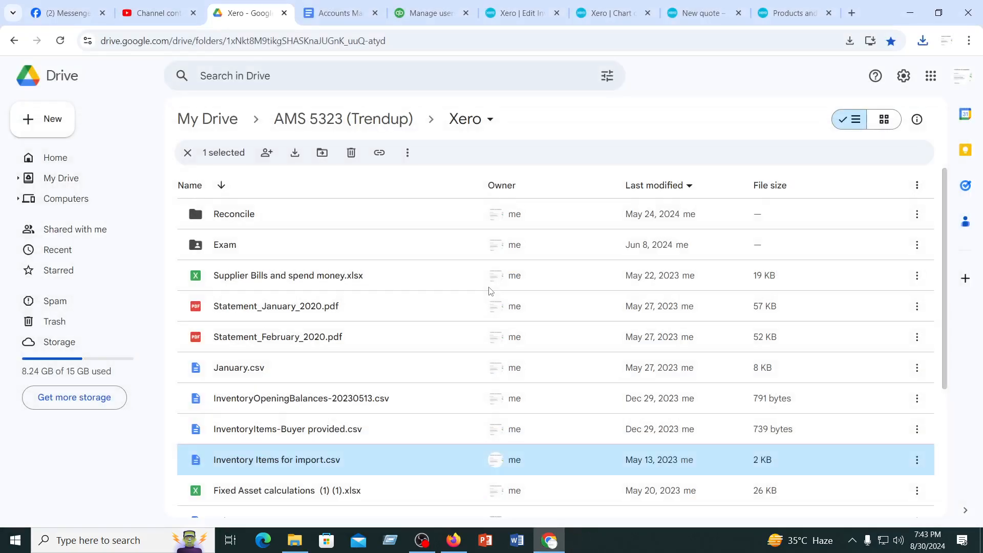
Preview InventoryItems-Buyer provided.csv in Google Drive and return to the Xero folder
scroll(319, 485, down, 3)
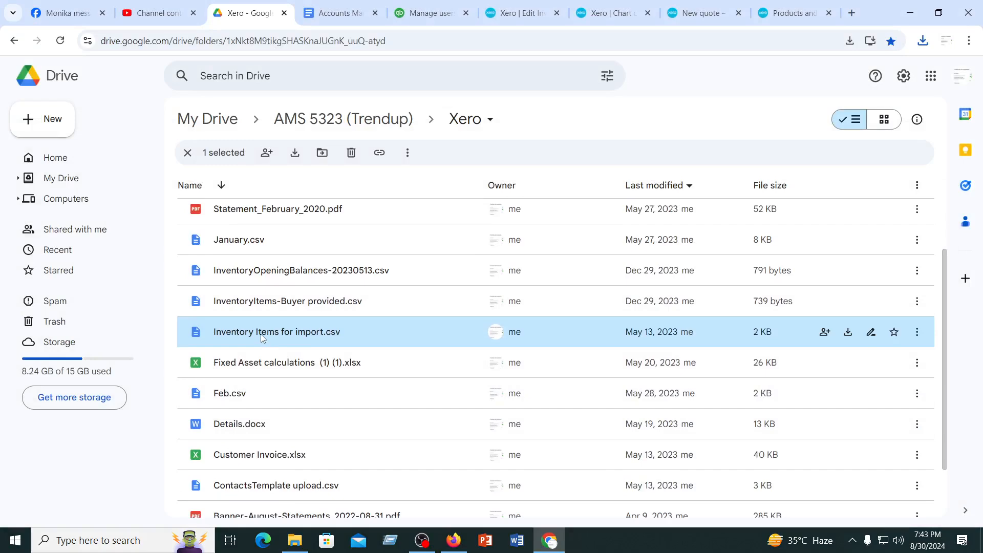
double_click(274, 301)
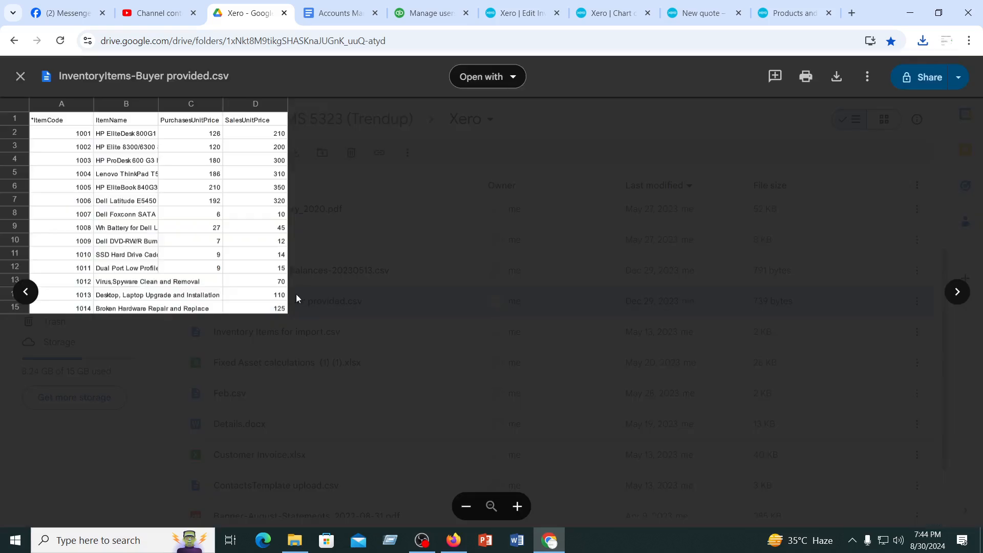
click(12, 40)
click(20, 76)
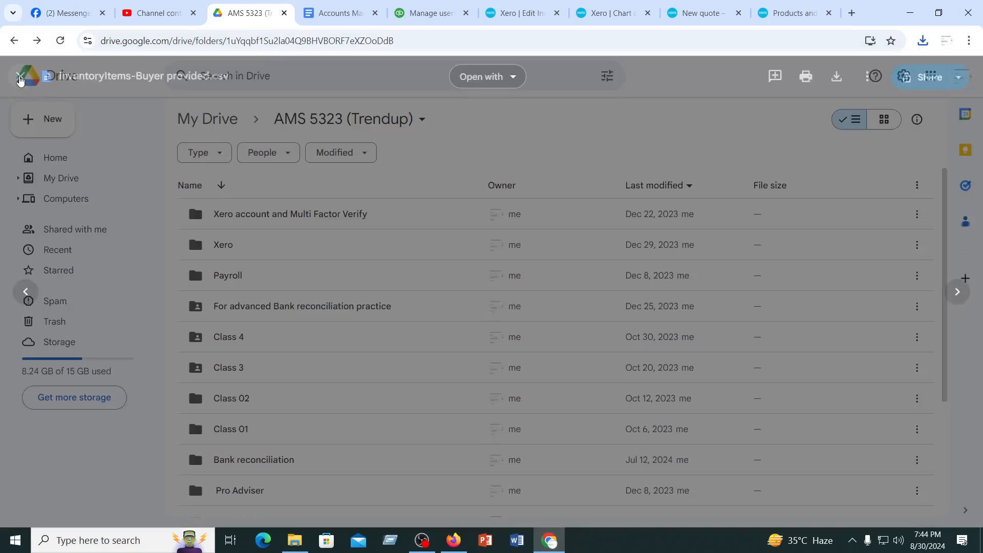
click(230, 249)
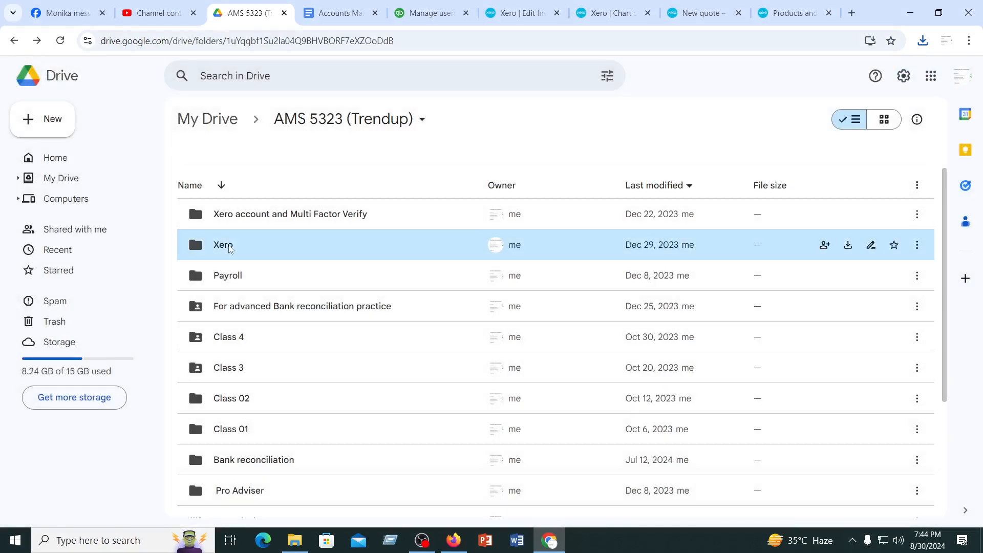
double_click(229, 249)
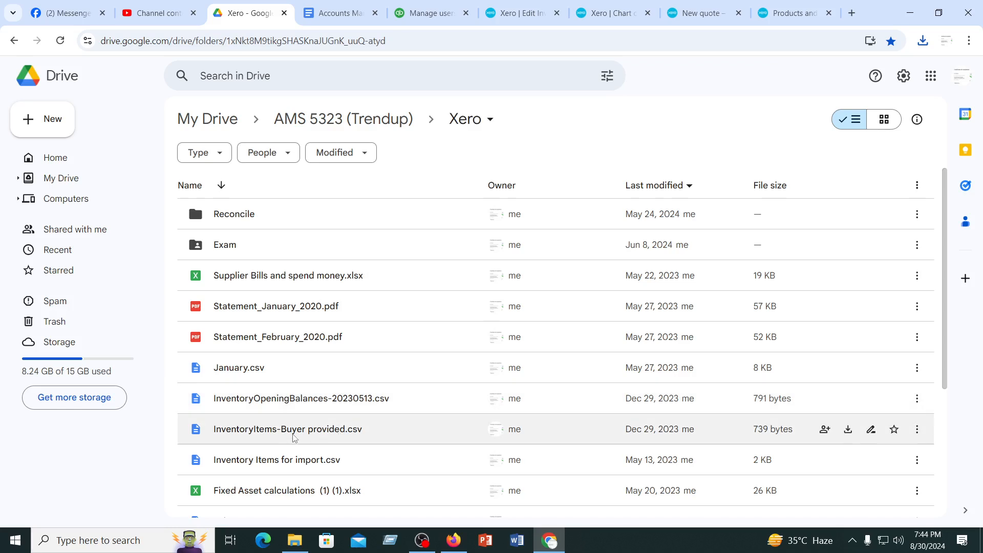
Preview Inventory Items for import.csv, download it and open the copy Inventory Items for import (4).csv in Excel
click(305, 461)
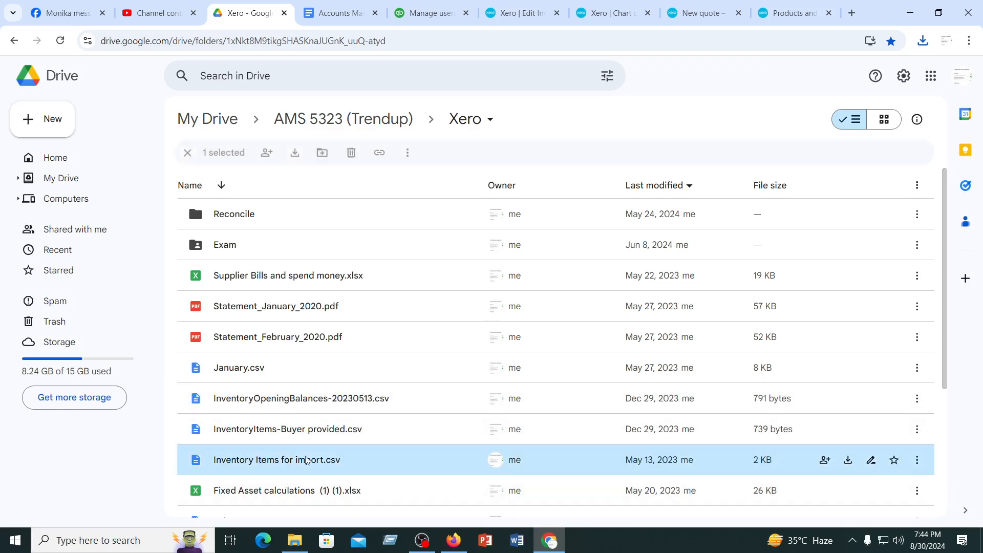
double_click(305, 460)
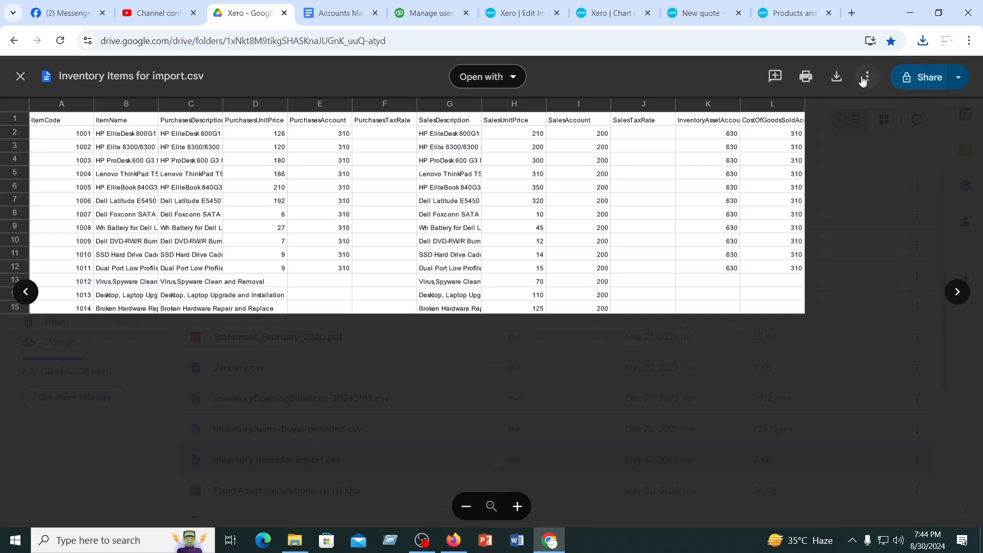
click(836, 78)
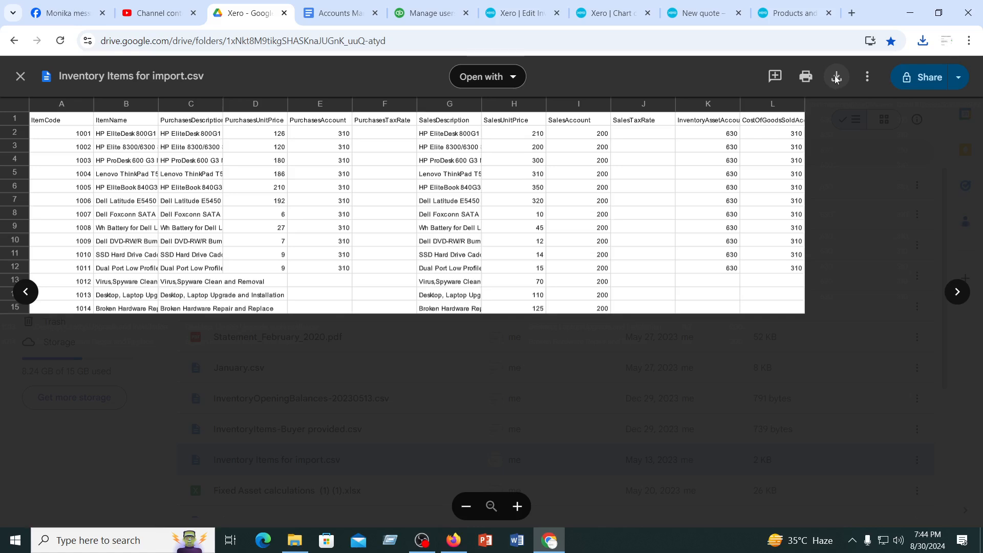
click(837, 78)
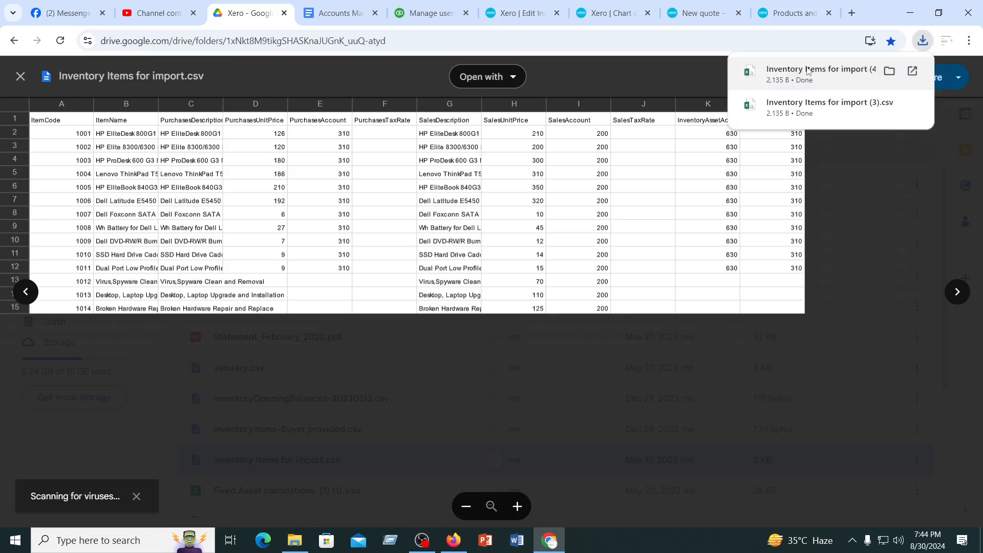
click(813, 69)
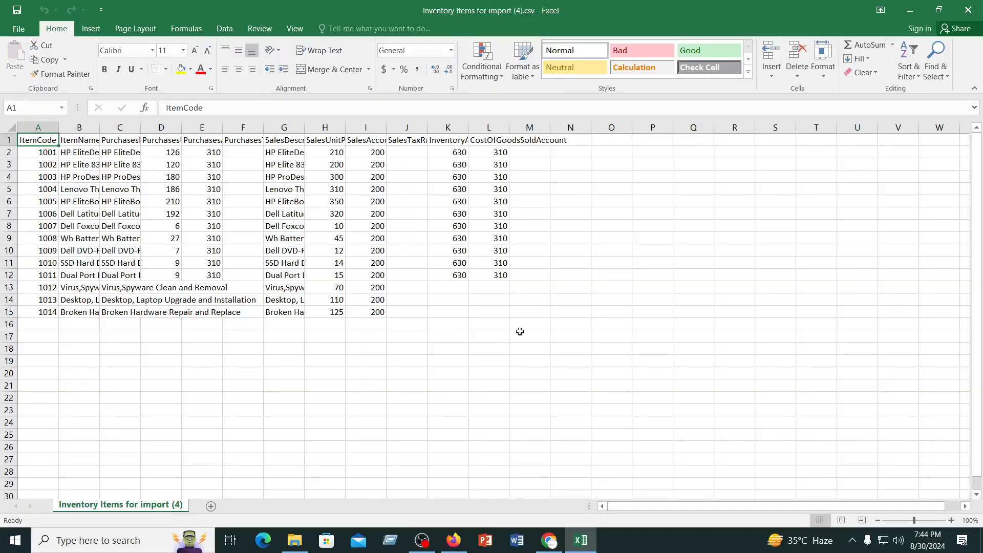
click(480, 362)
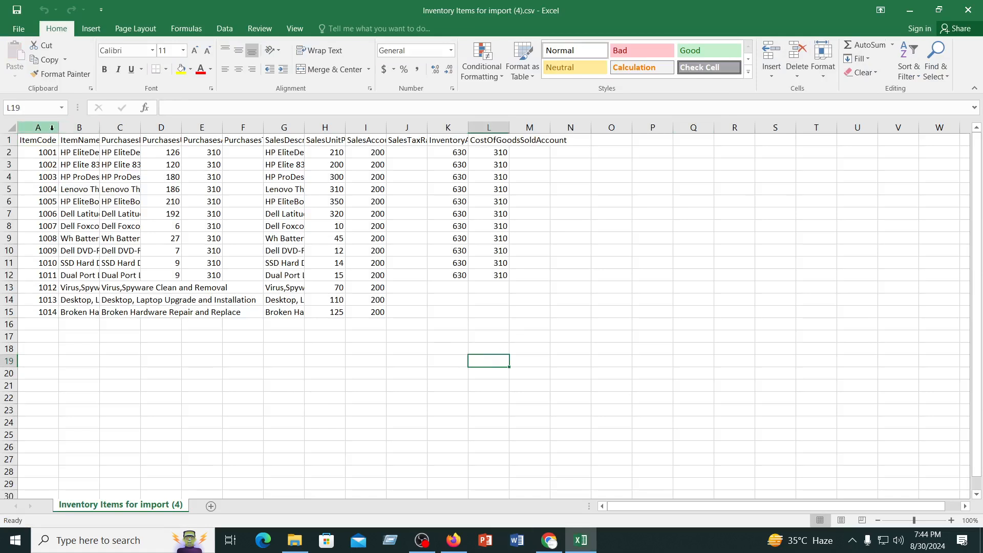
Widen the ItemName, PurchasesDescription and PurchasesUnitPrice columns enough to make the item details easier to read
double_click(100, 128)
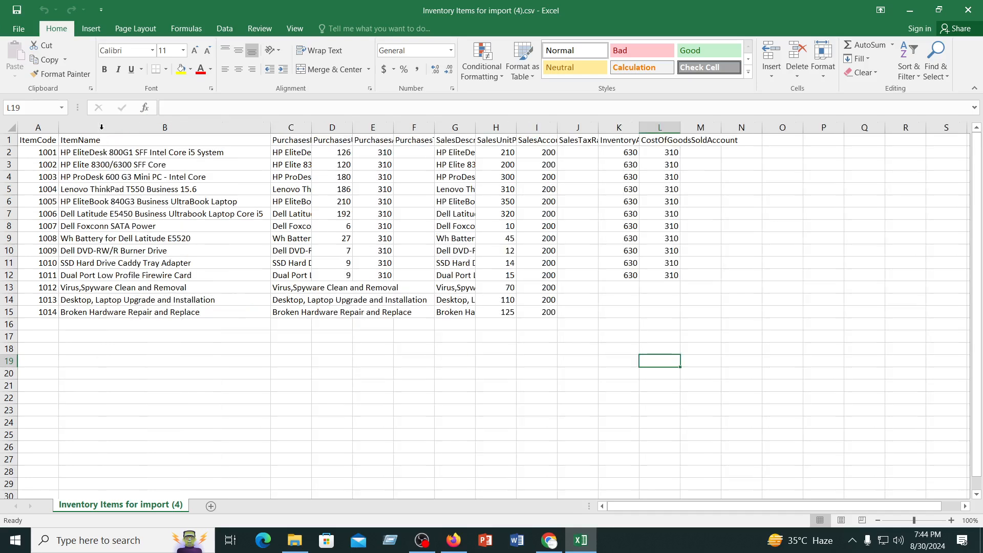
double_click(312, 127)
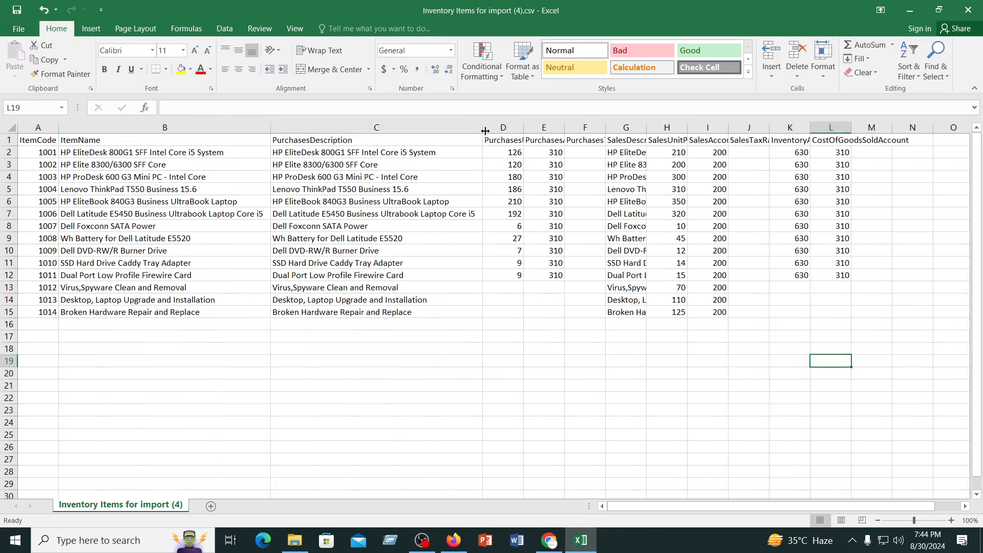
drag(483, 128, 436, 129)
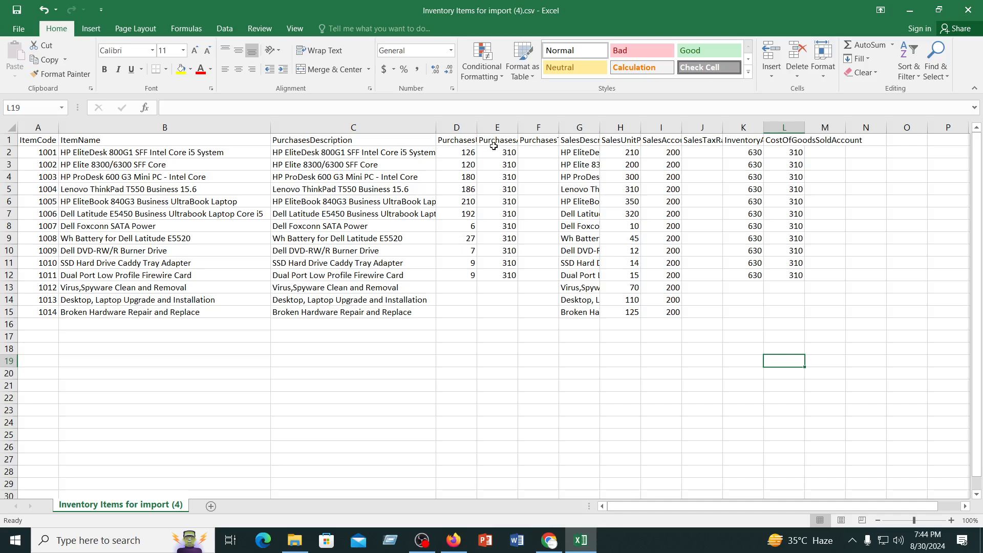
drag(477, 127, 538, 131)
click(532, 336)
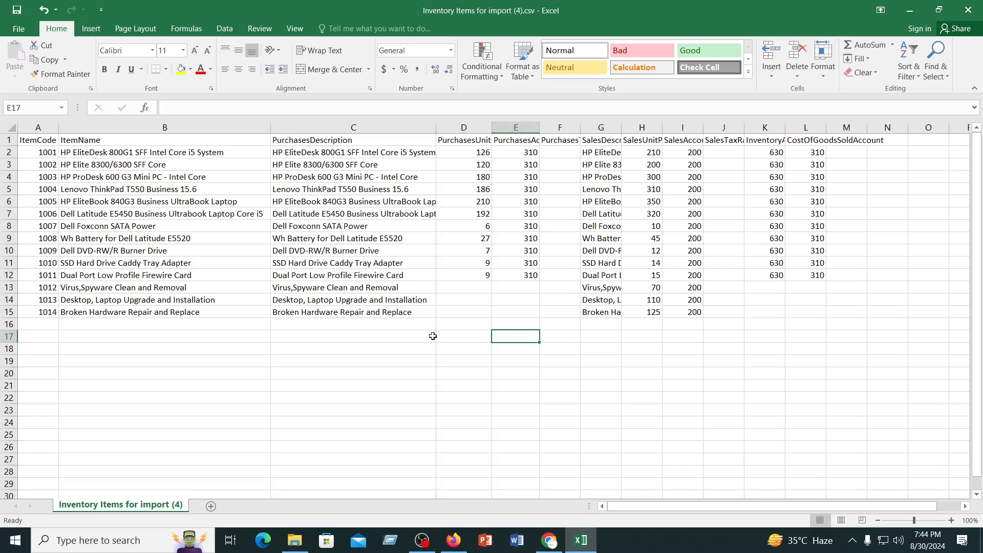
drag(270, 125, 170, 125)
drag(336, 125, 301, 125)
Check the full column headings from PurchasesUnitPrice through SalesDescription in the first row
click(336, 143)
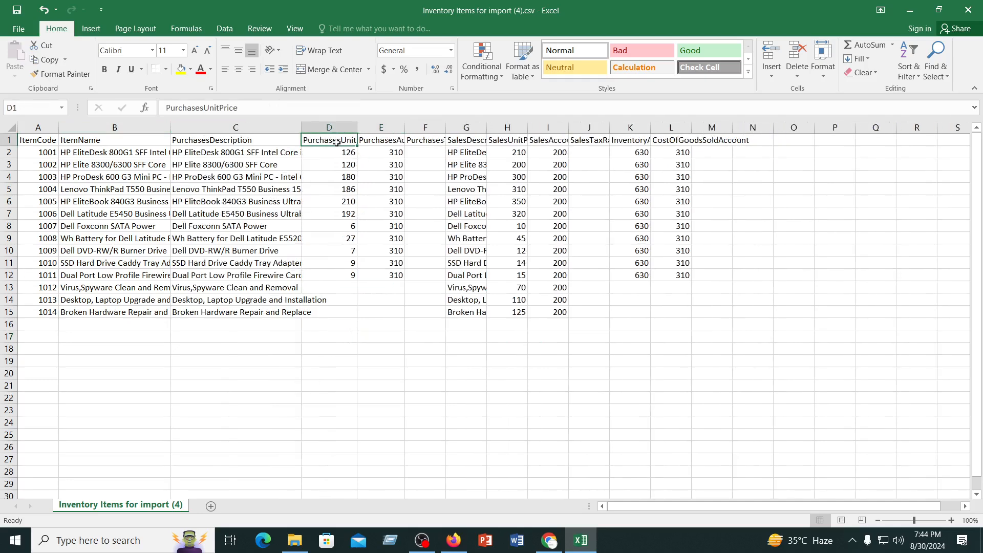
click(369, 144)
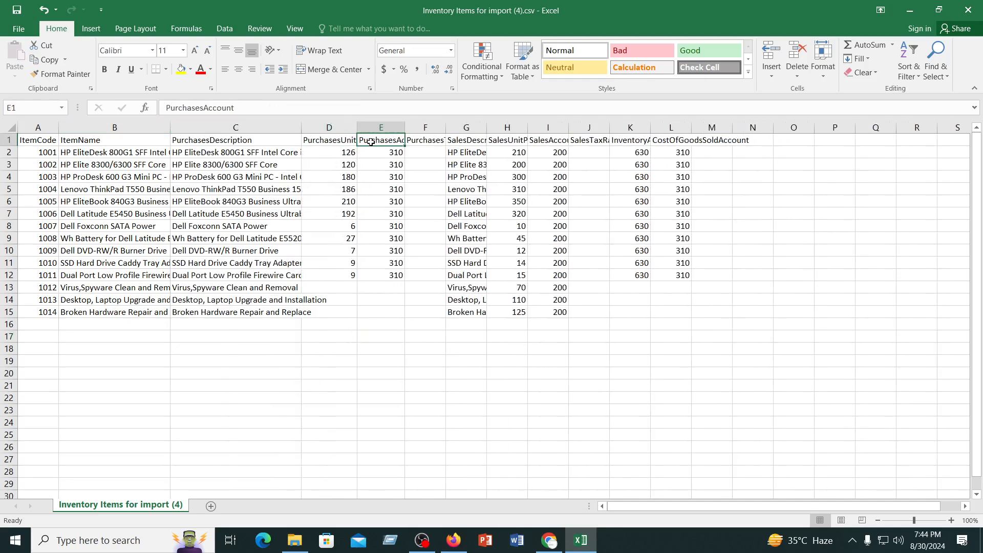
click(418, 141)
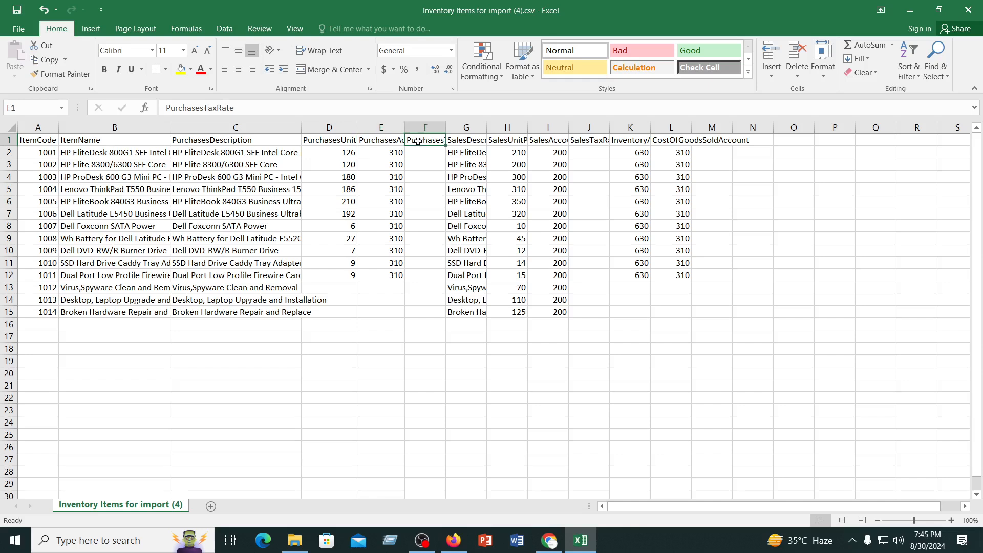
click(460, 141)
click(417, 142)
Switch to the Xero item import page in Chrome, download the blank template again and open InventoryItems (6).csv in Excel
click(589, 546)
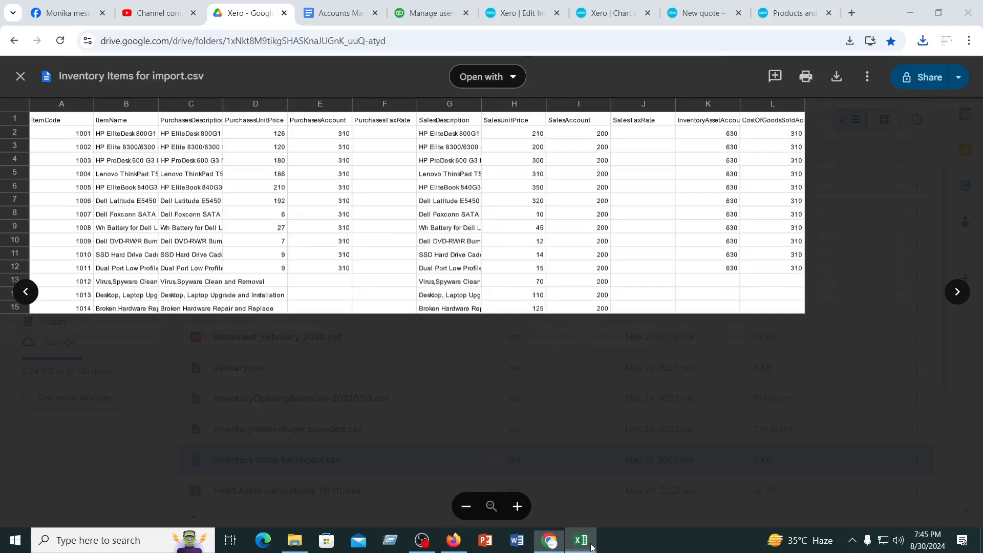
click(591, 547)
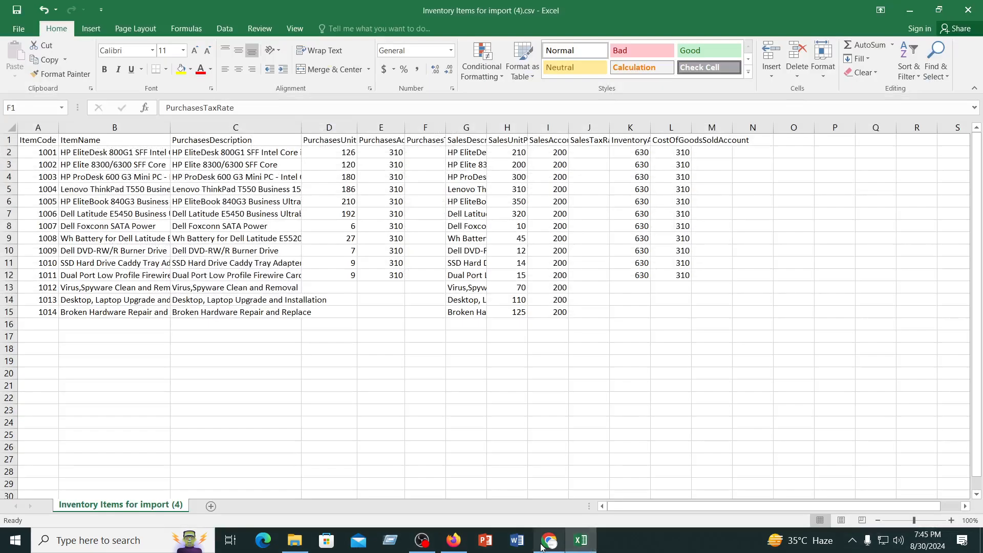
click(549, 541)
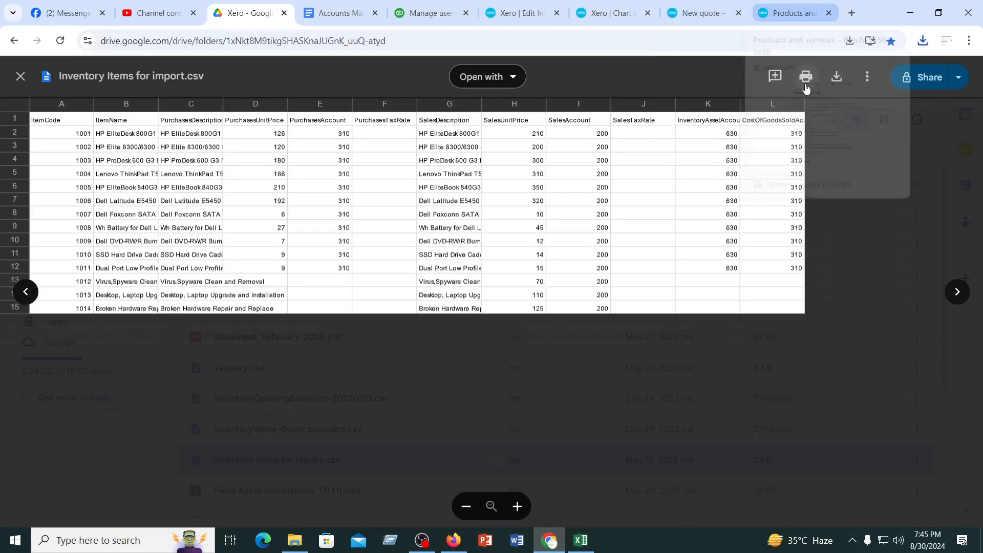
click(779, 15)
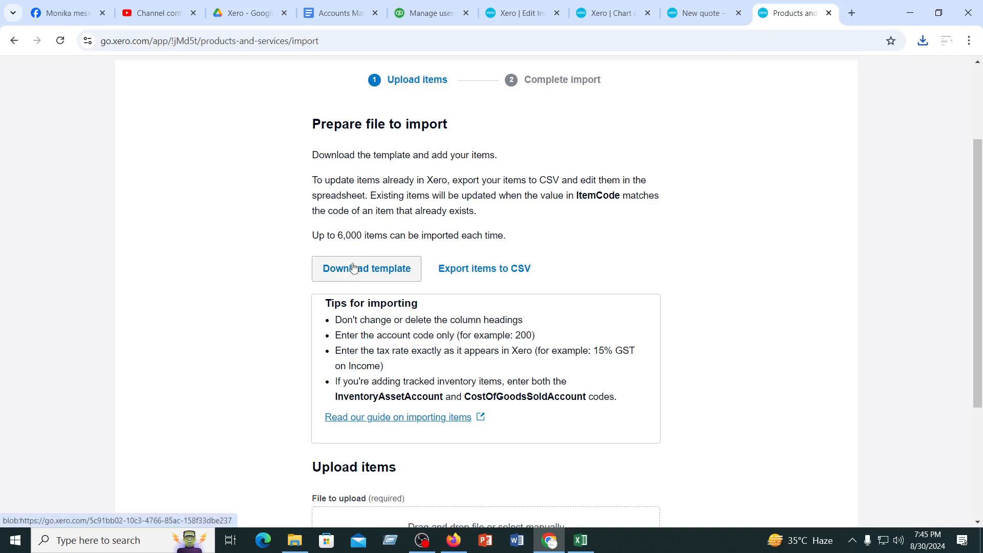
click(354, 268)
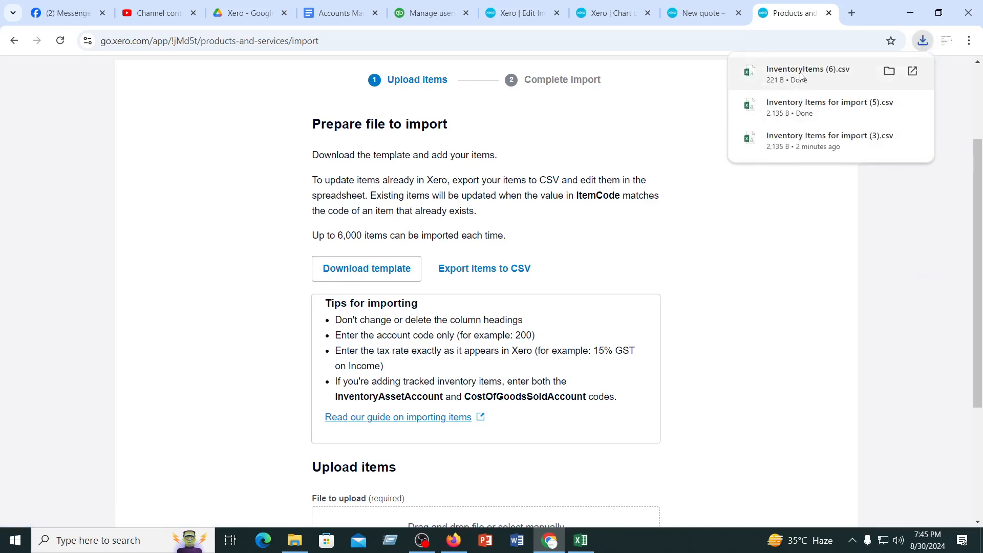
click(802, 75)
click(609, 285)
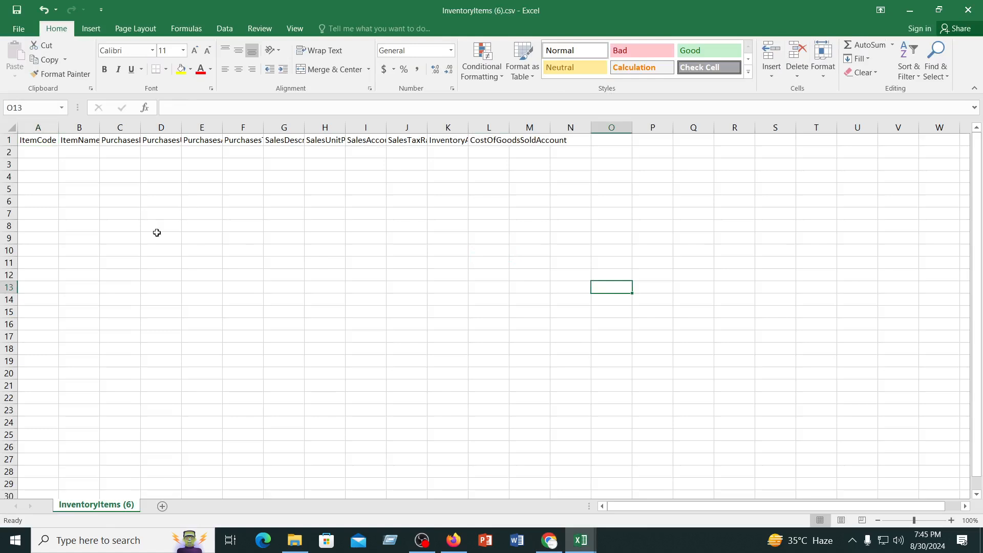
Widen the ItemName column in the blank template and compare its heading with the one in Inventory Items for import (4).csv
drag(56, 127, 111, 126)
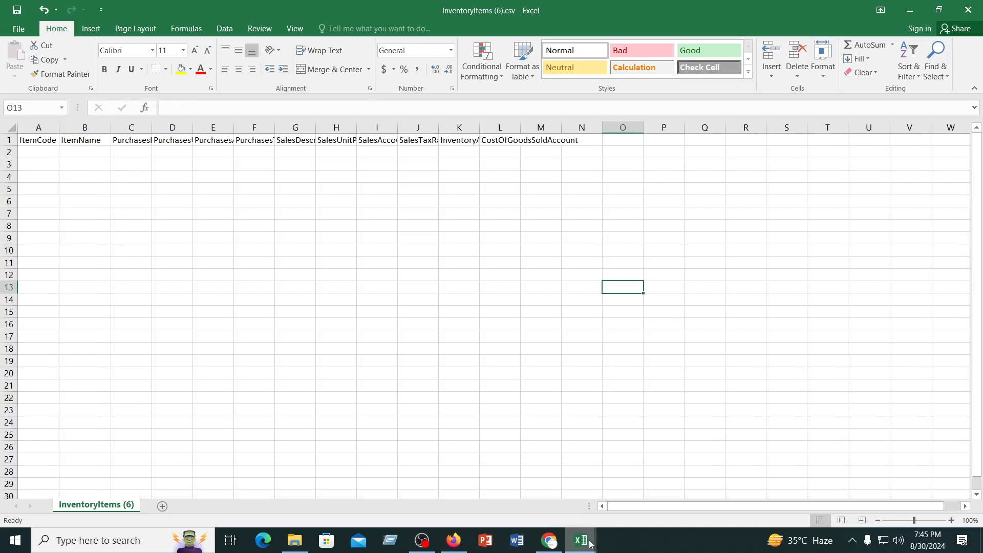
mouse_move(581, 541)
click(489, 490)
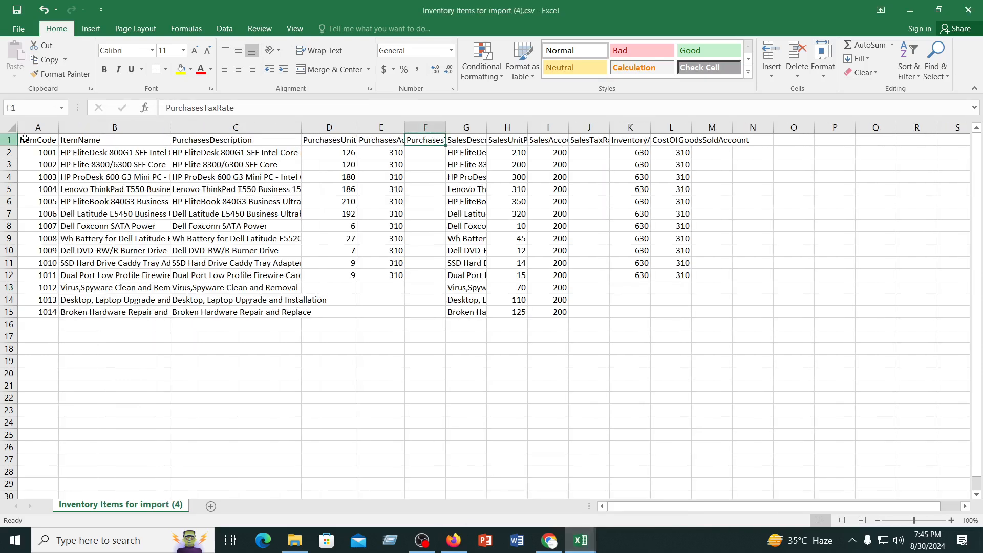
click(90, 139)
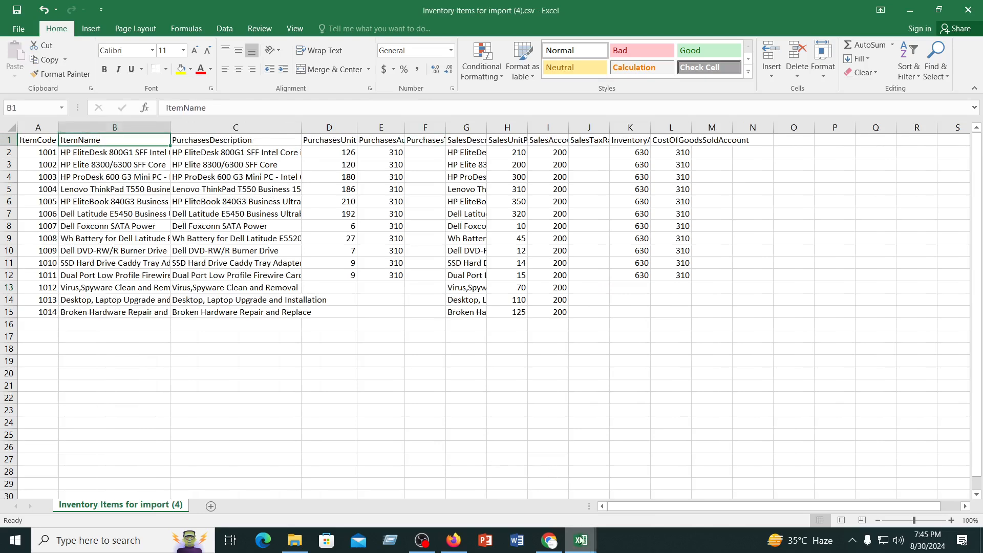
Compare the PurchasesDescription heading in InventoryItems (6).csv with the same heading in Inventory Items for import (4).csv
mouse_move(581, 540)
click(642, 480)
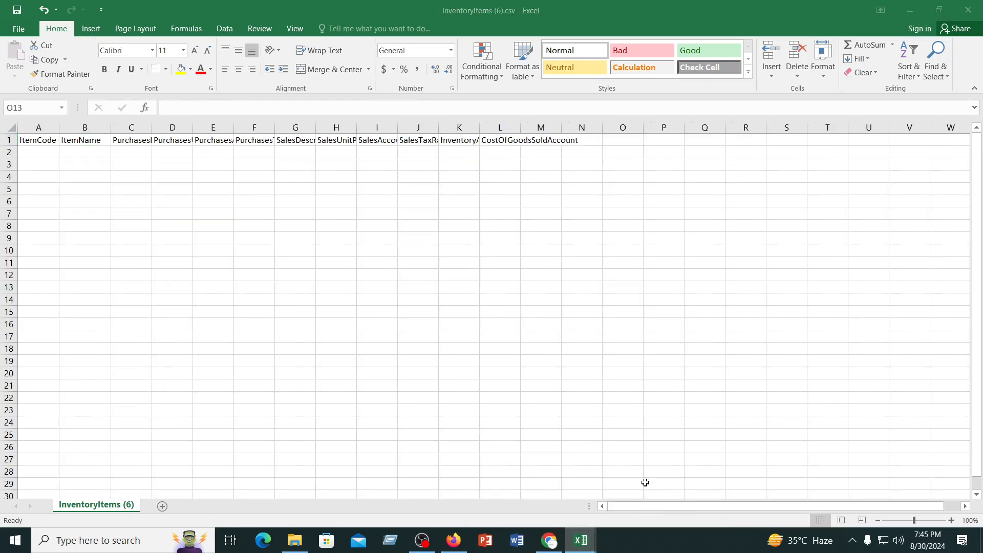
click(137, 139)
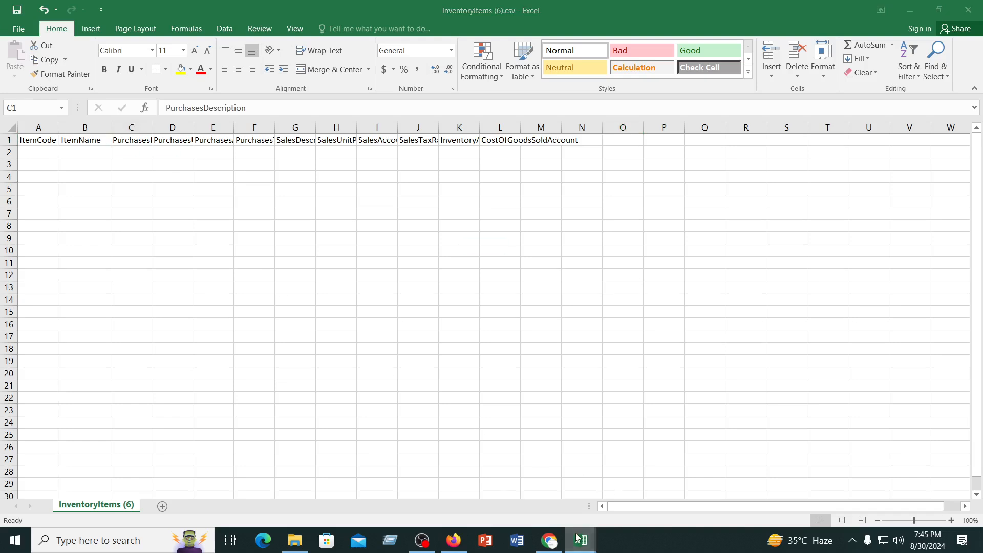
mouse_move(585, 540)
click(507, 487)
click(214, 143)
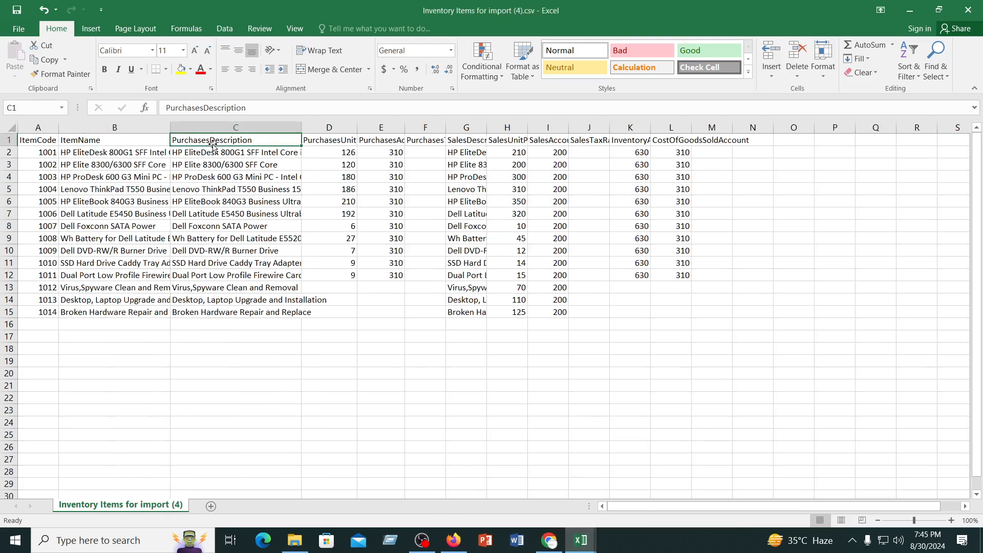
Compare the PurchasesUnitPrice heading in Inventory Items for import (4).csv with the one in the InventoryItems (6).csv template
click(326, 140)
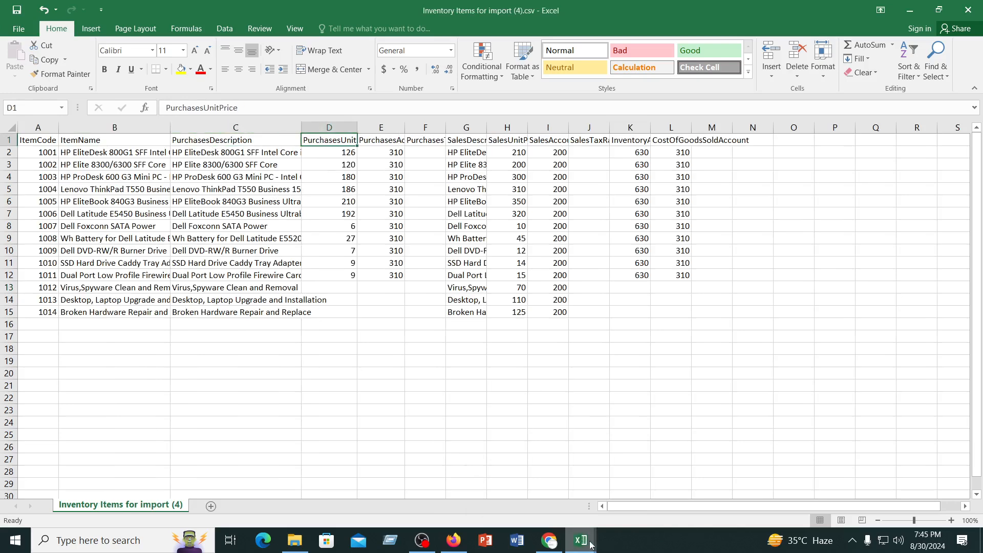
mouse_move(581, 540)
click(633, 487)
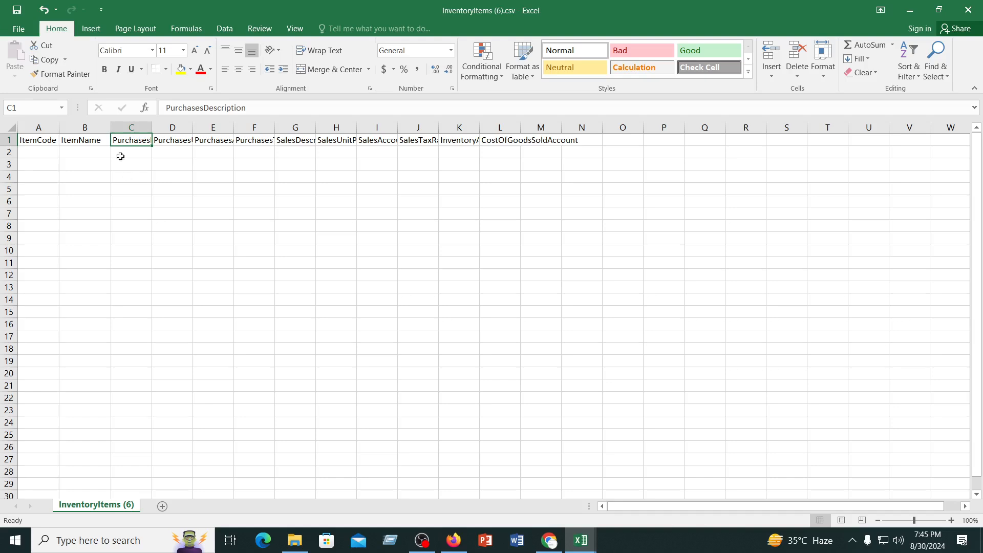
click(175, 142)
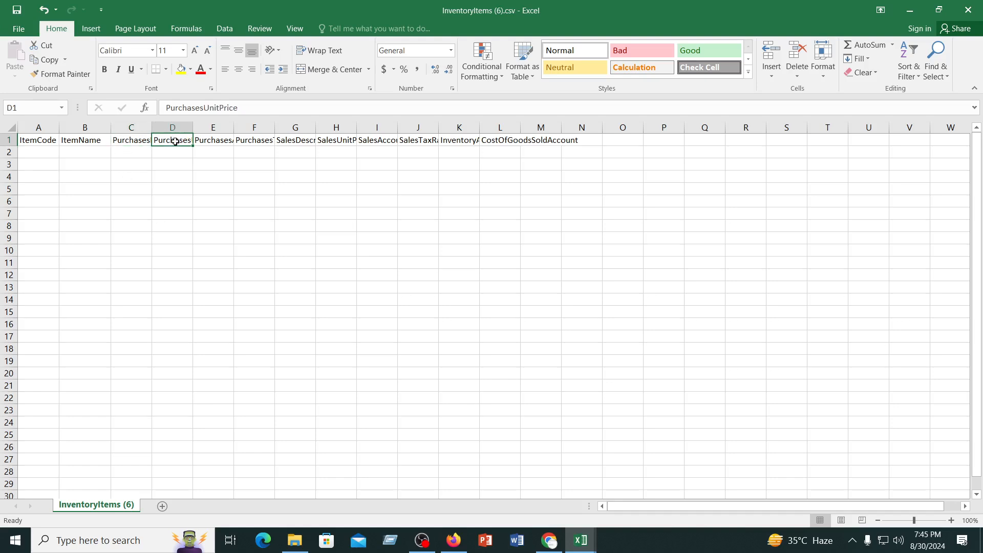
Fit the template's PurchasesAccount column to its heading and compare it with the PurchasesAccount heading in Inventory Items for import (4).csv
double_click(231, 128)
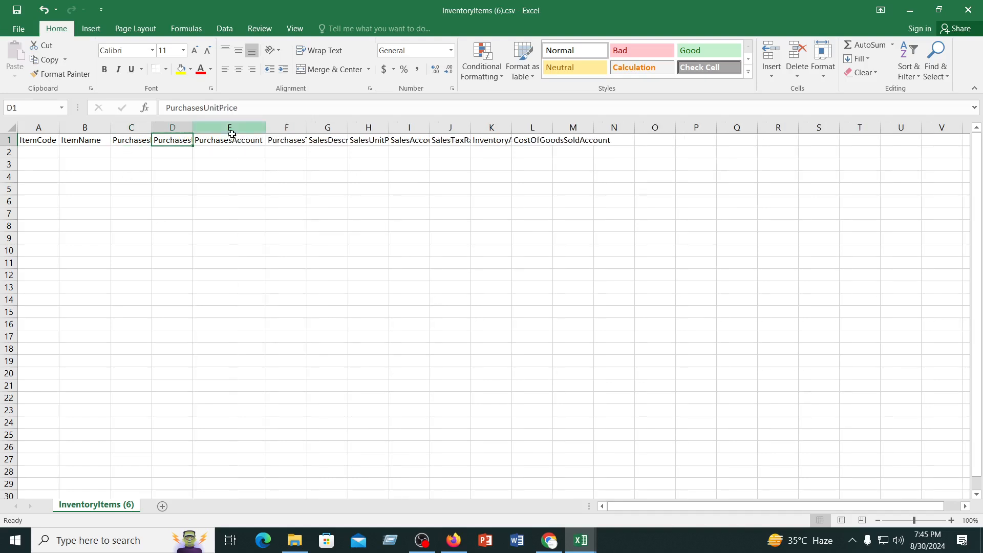
mouse_move(582, 543)
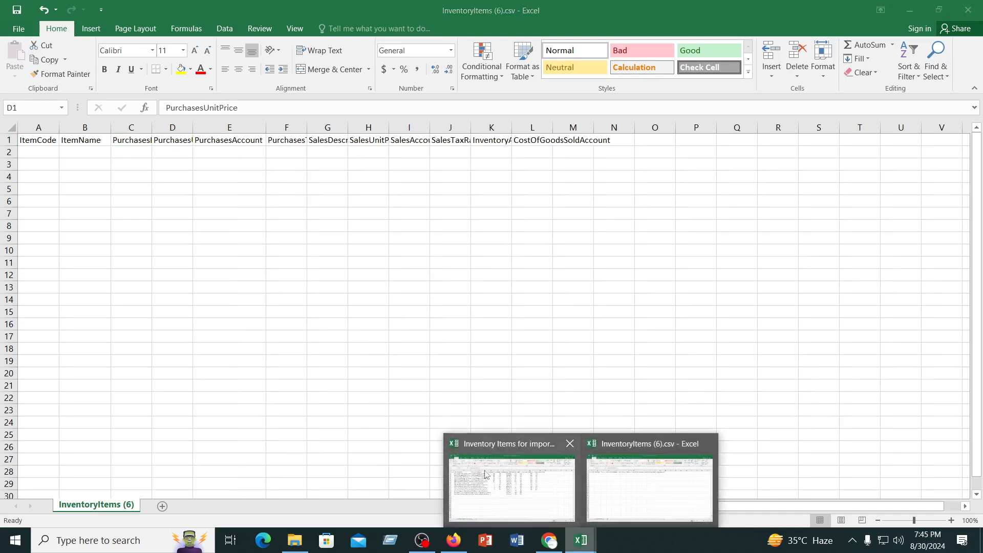
click(507, 479)
click(380, 139)
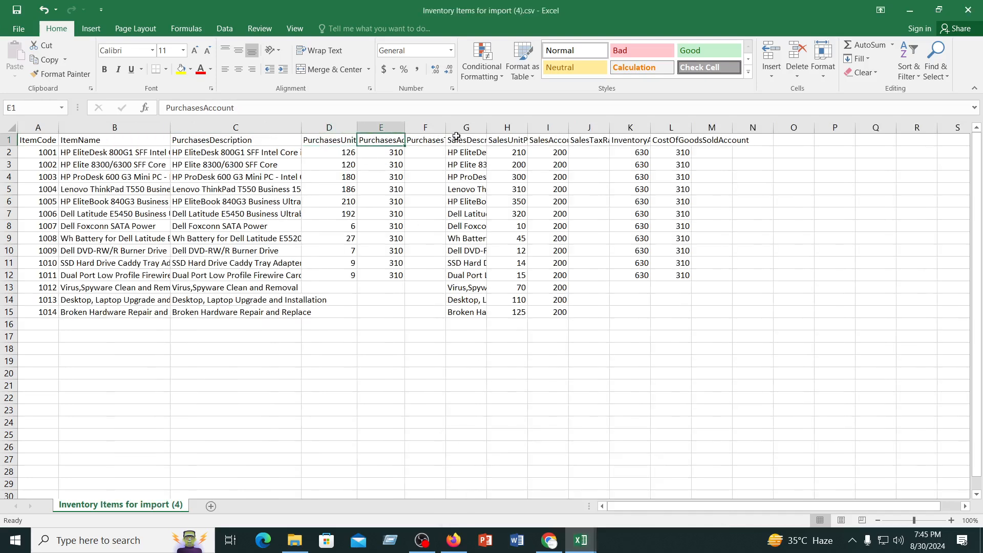
Compare the PurchasesTaxRate heading in both files and check the template's SalesDescription and SalesUnitPrice headings
click(433, 141)
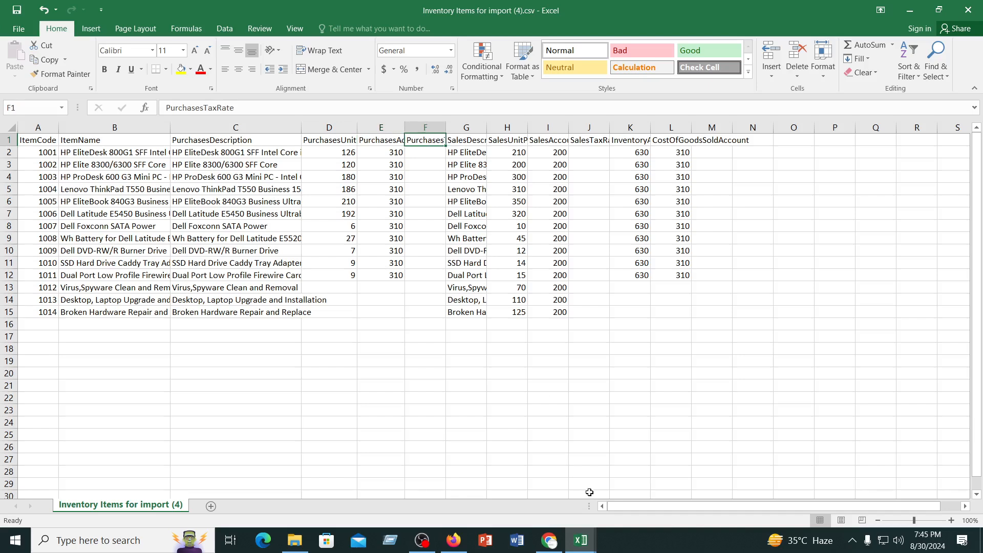
mouse_move(582, 544)
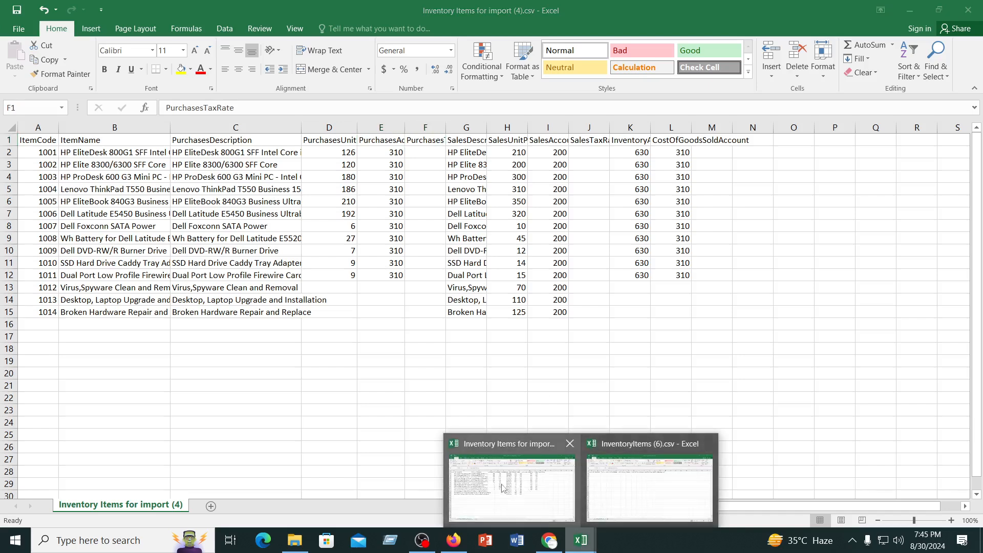
click(502, 488)
click(581, 541)
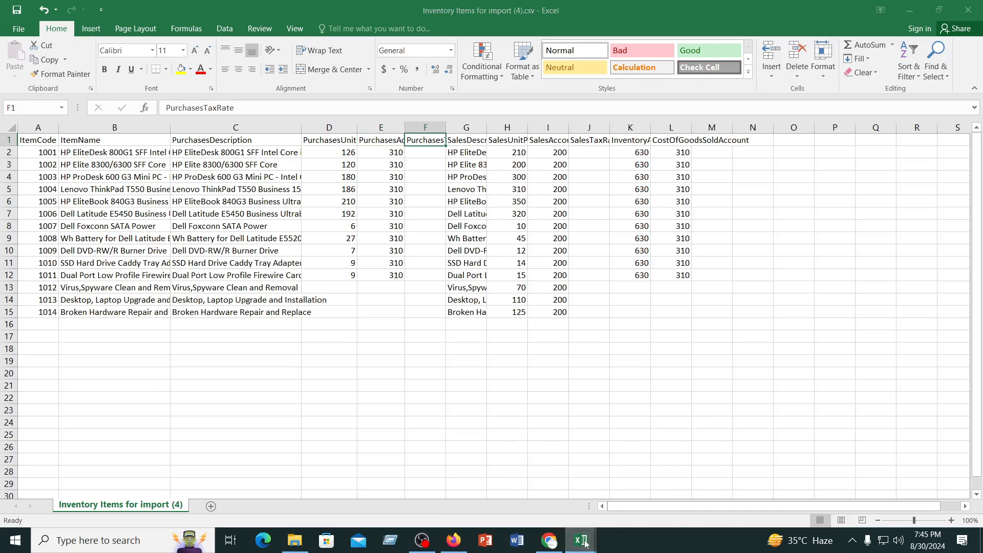
click(642, 484)
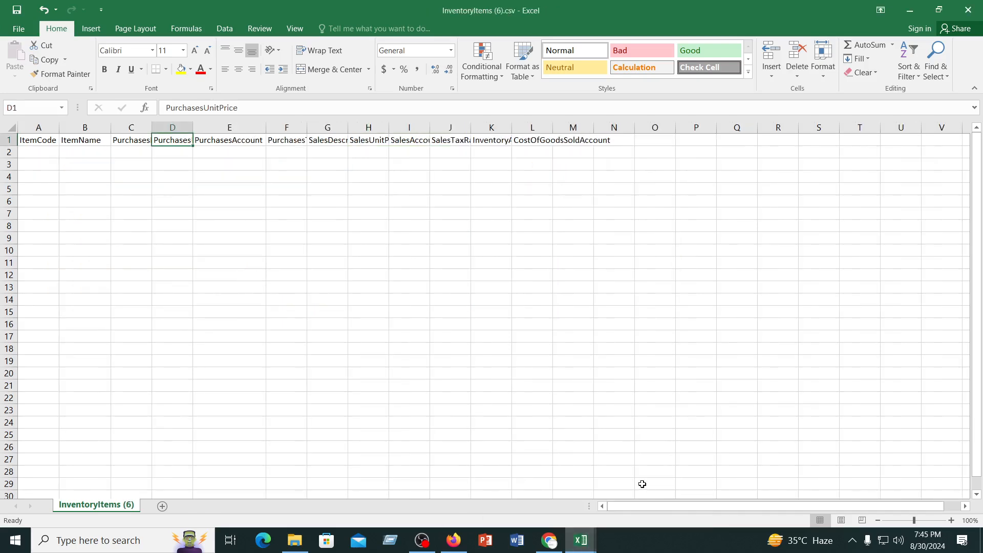
click(289, 143)
click(321, 142)
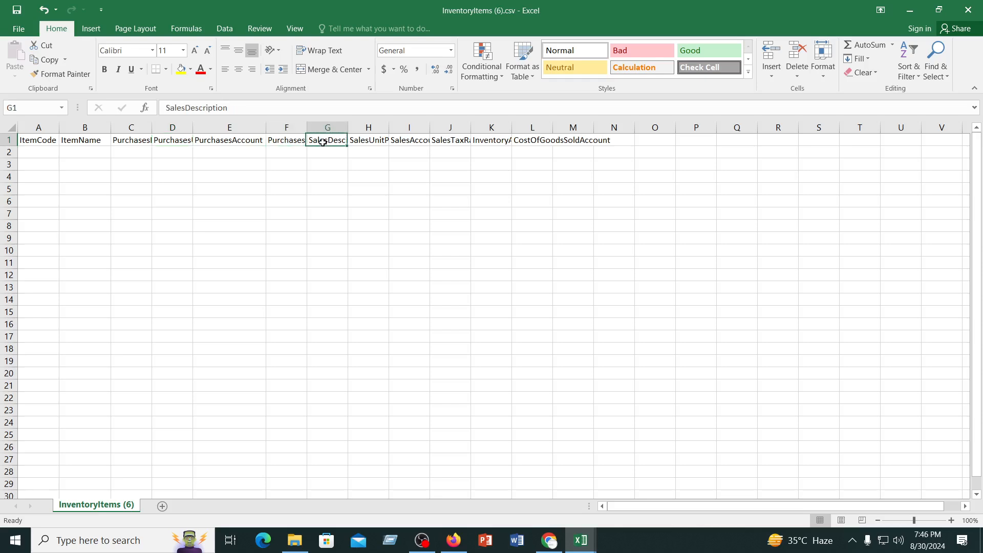
click(371, 141)
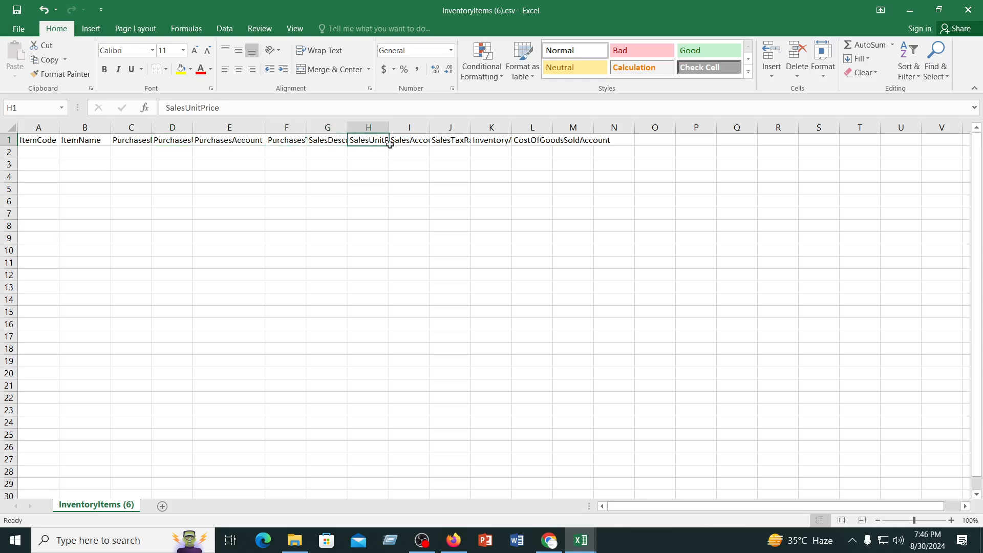
click(581, 540)
click(301, 544)
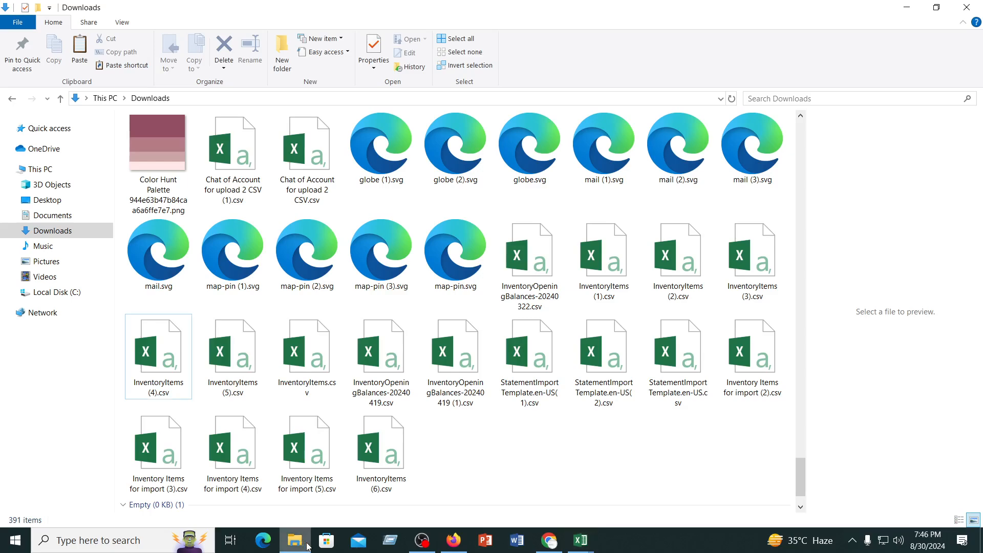
scroll(350, 323, up, 10)
scroll(350, 318, up, 10)
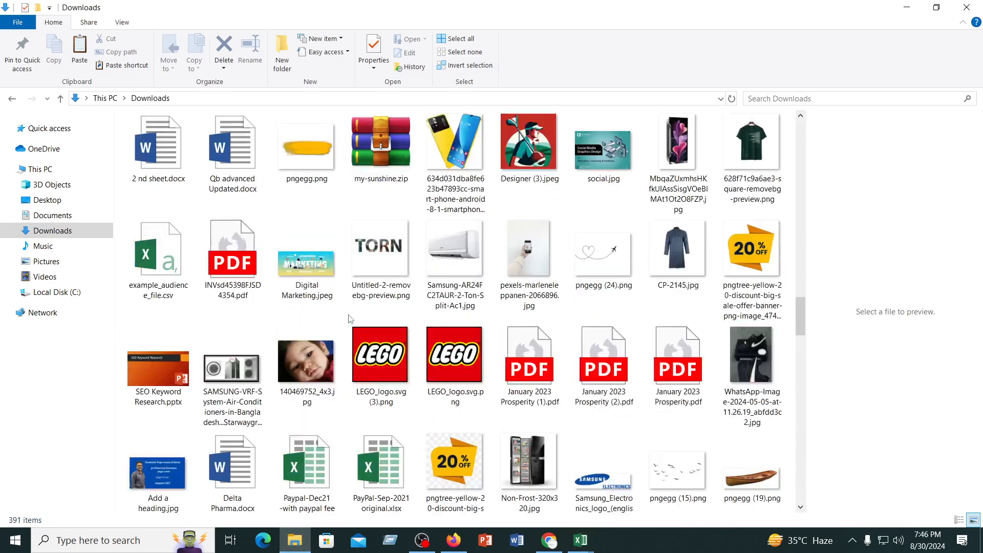
click(581, 541)
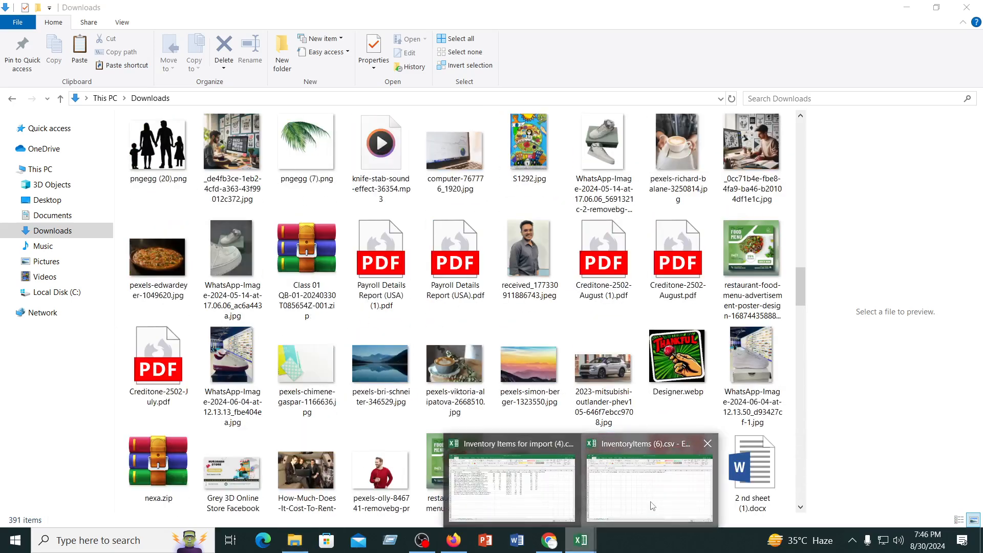
click(653, 505)
Switch to Inventory Items for import (4).csv, fit the PurchasesAccount column to its heading and check the first item's purchases account code
click(578, 547)
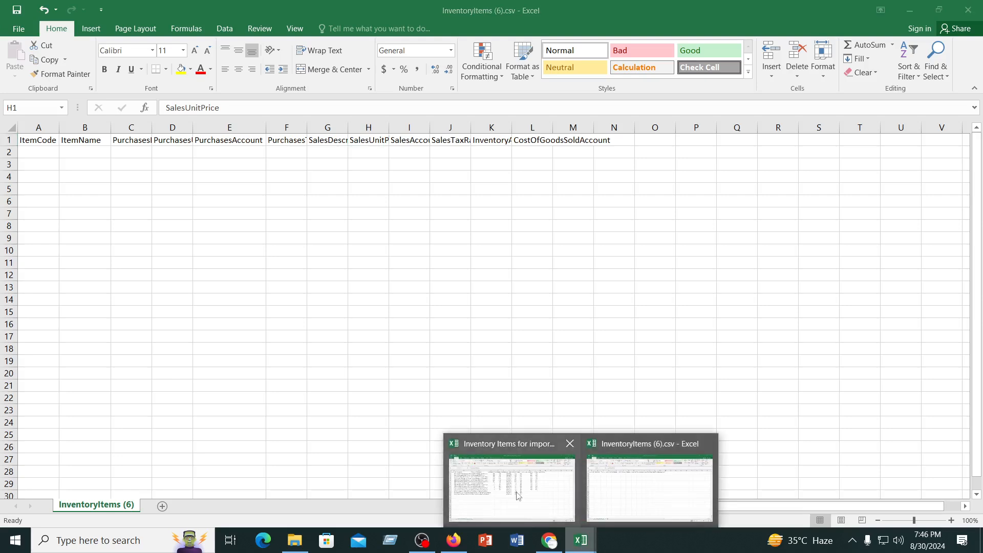
click(515, 493)
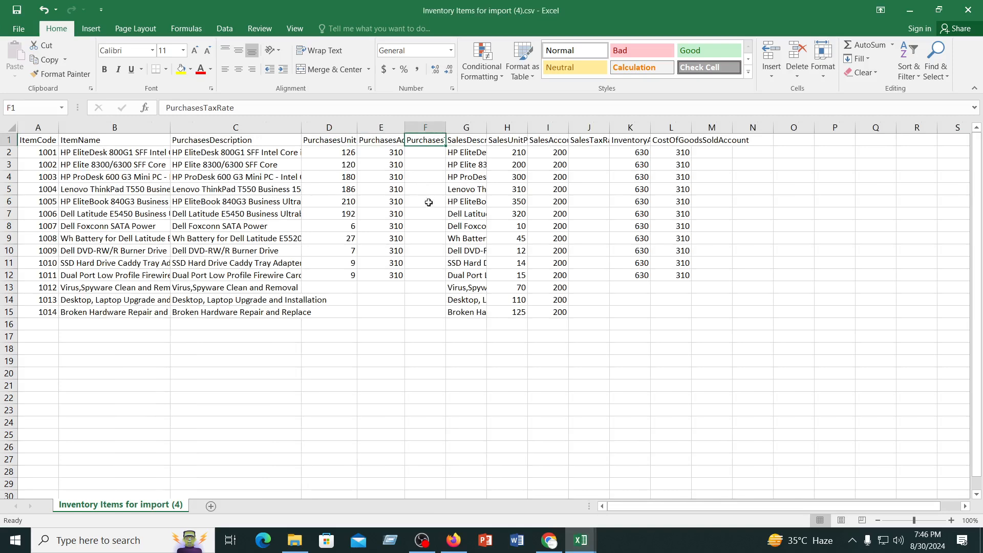
click(389, 153)
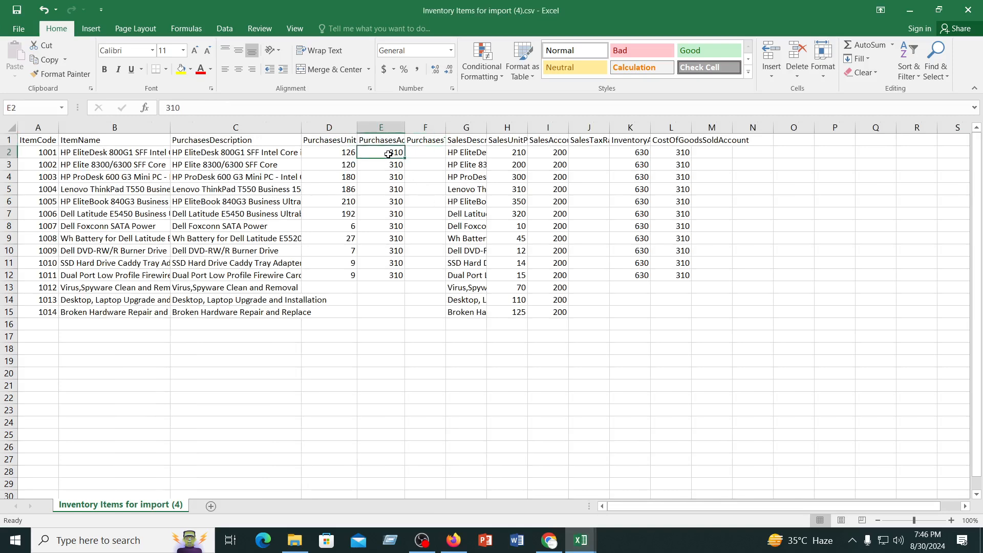
double_click(405, 126)
click(406, 340)
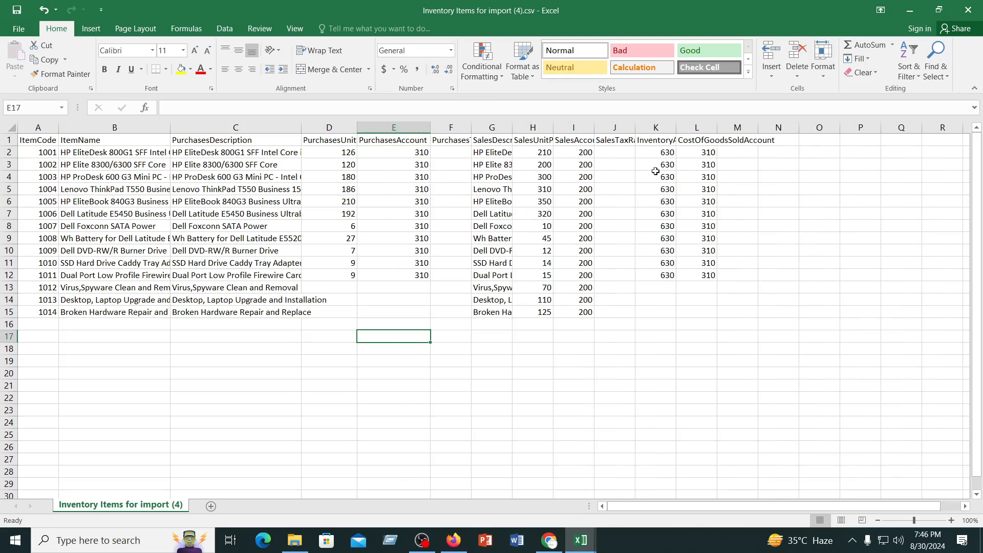
click(402, 152)
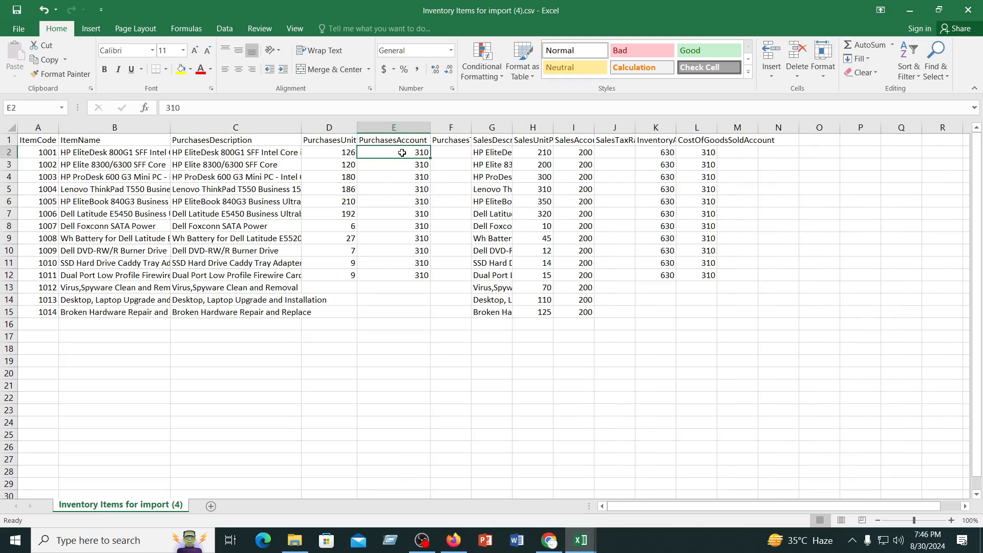
Fit the InventoryAssetAccount column to its heading and check the first item's inventory asset and cost of goods sold account codes
click(637, 152)
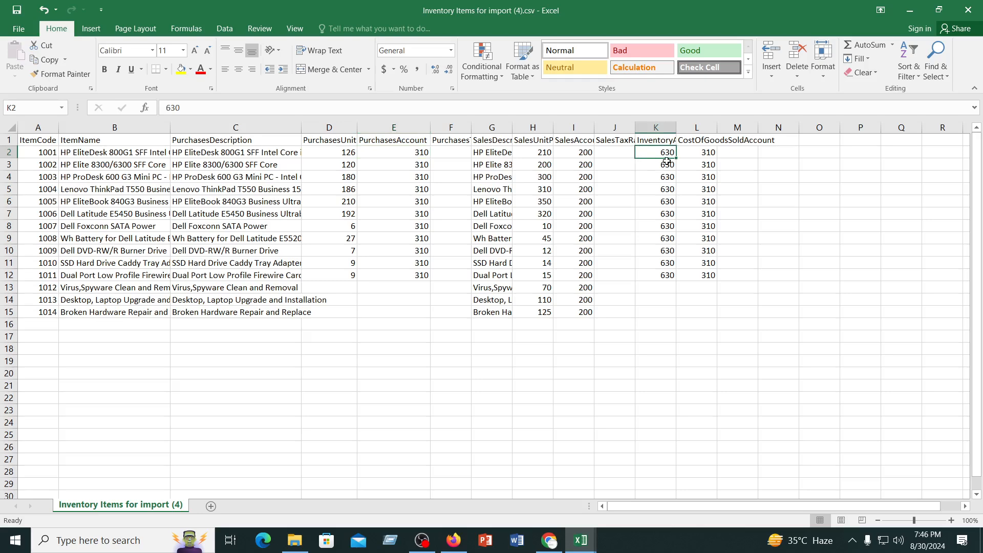
double_click(676, 123)
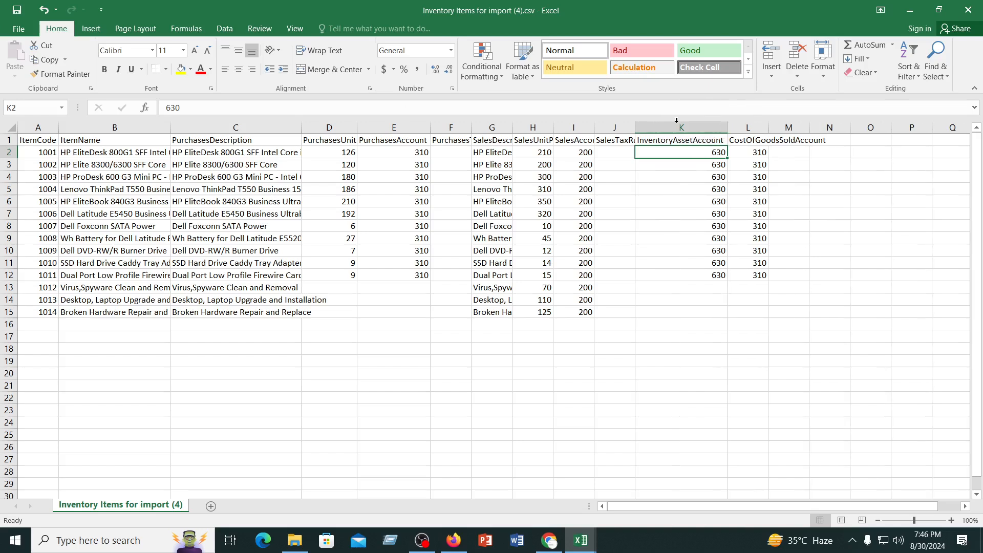
click(748, 149)
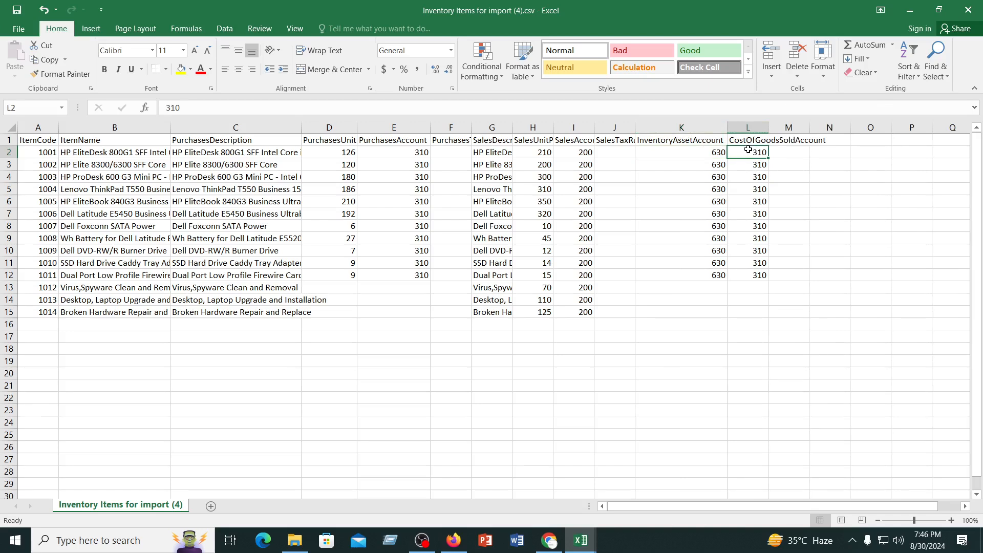
View Inventory Items for import (5).csv from the Downloads folder, close it and return to the folder
click(295, 542)
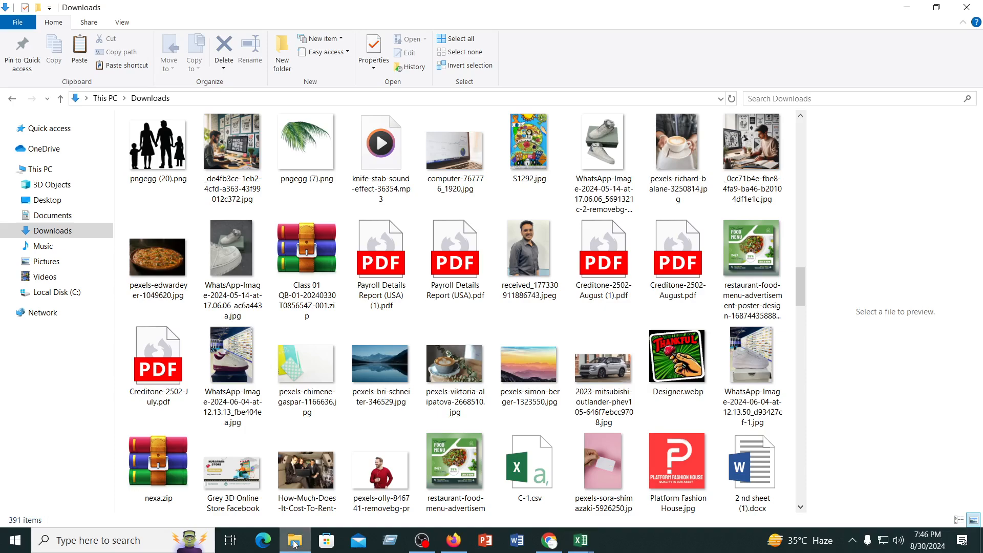
scroll(392, 368, down, 15)
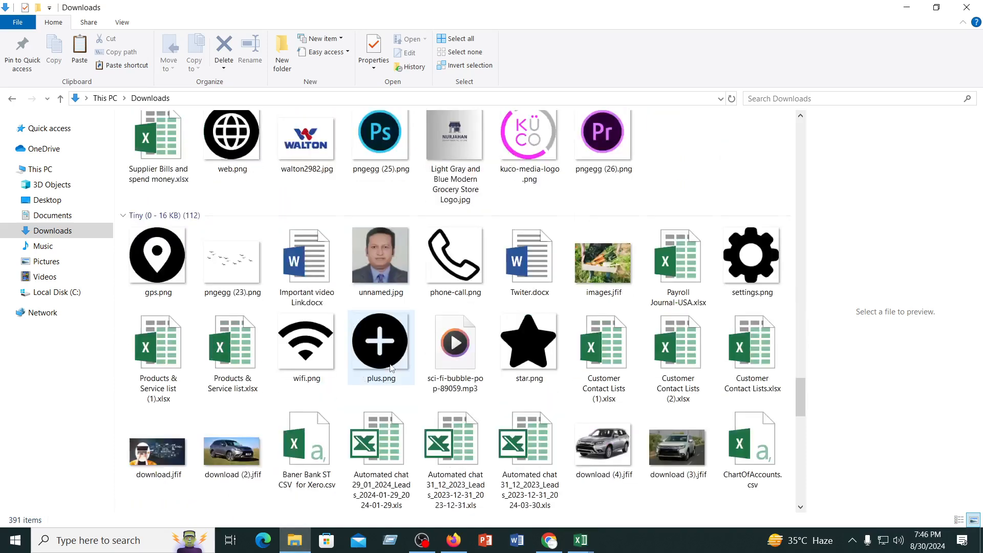
scroll(392, 367, down, 10)
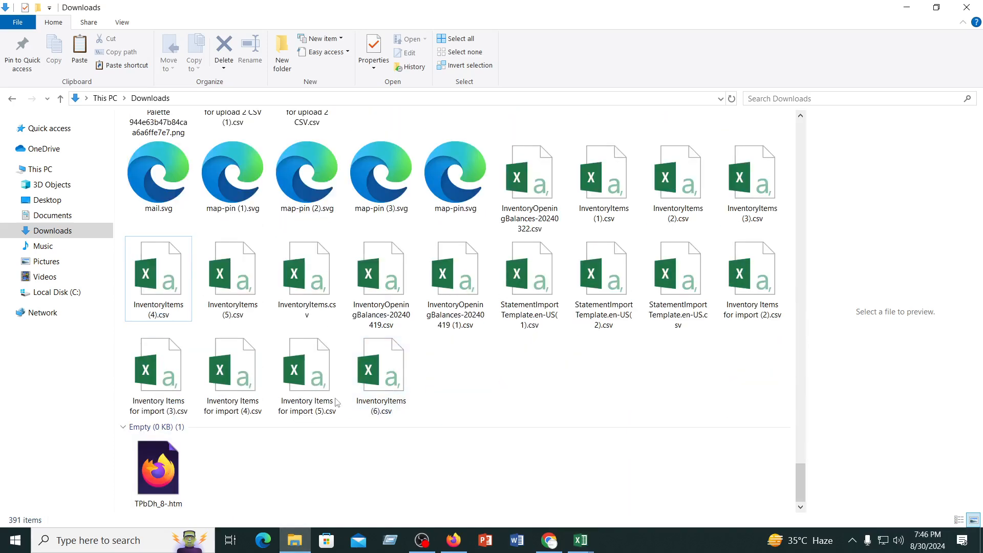
double_click(303, 378)
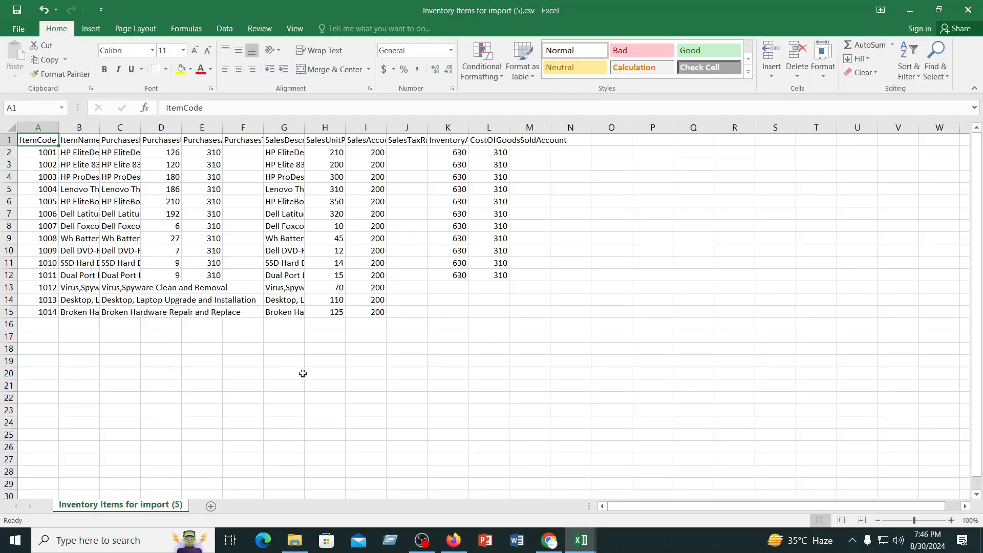
click(971, 7)
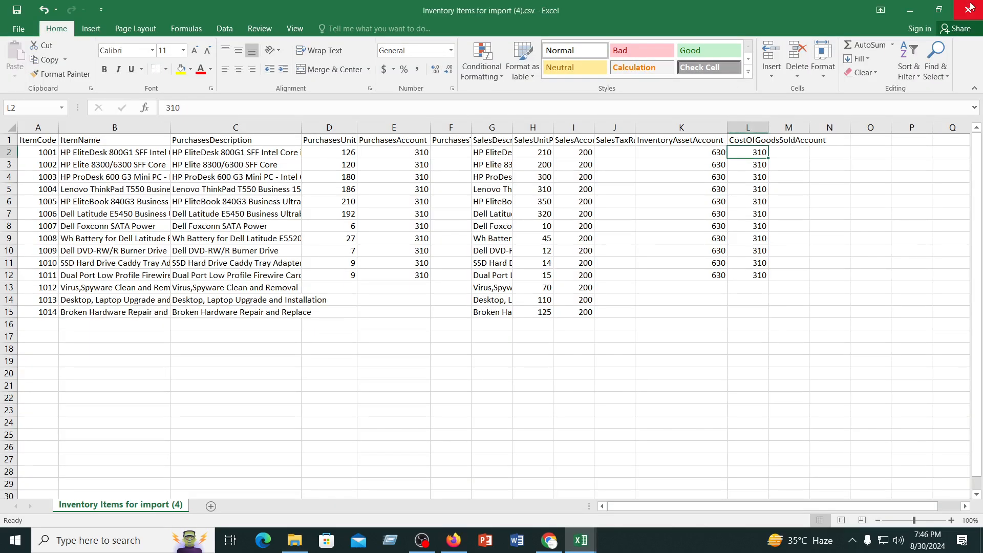
click(289, 542)
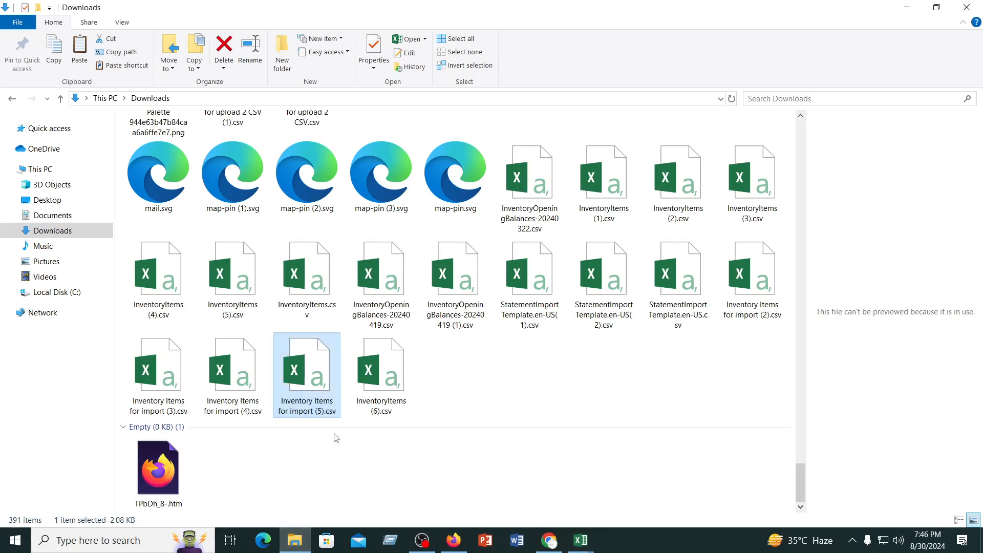
Copy Inventory Items for import (5).csv from the Downloads folder and minimize all open windows to reach the desktop
right_click(298, 365)
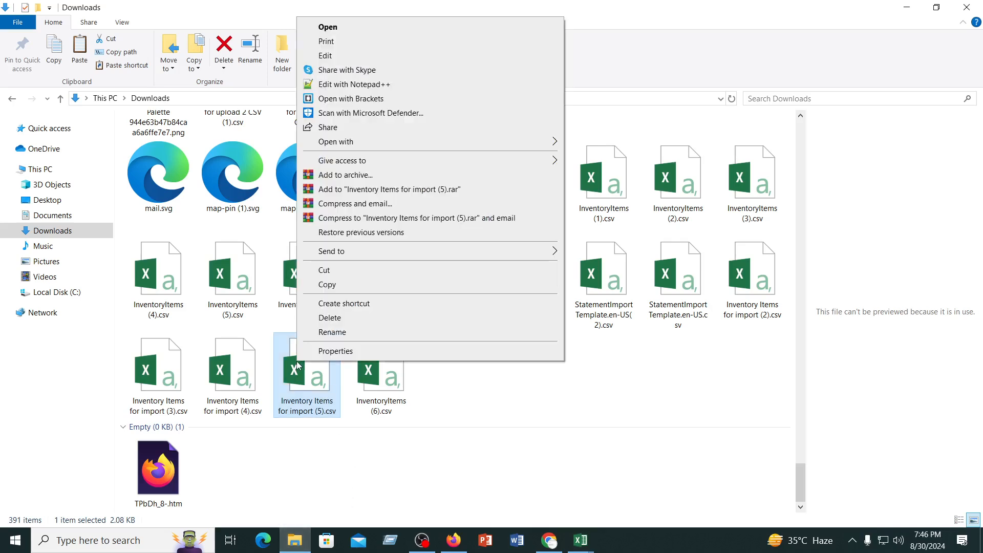
click(325, 284)
click(911, 9)
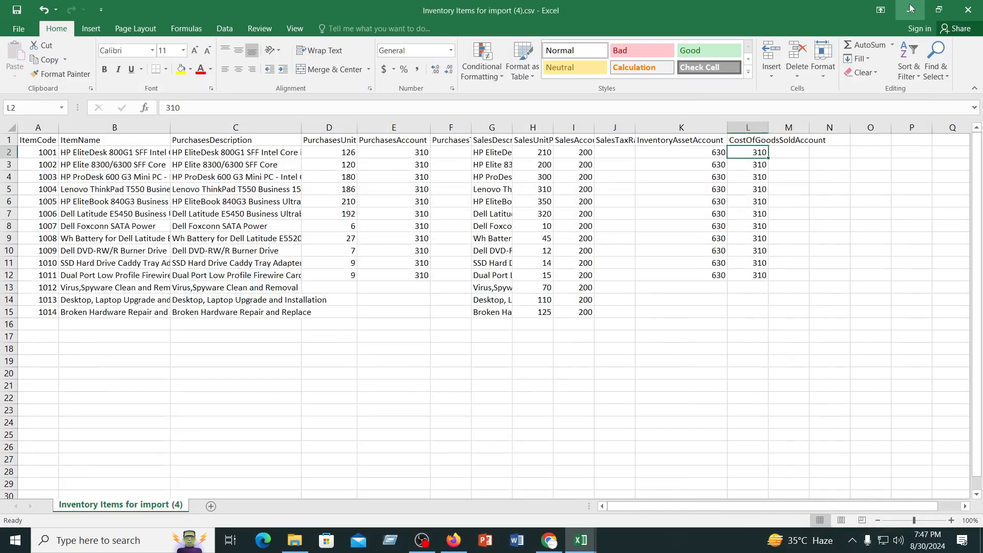
click(911, 8)
click(911, 9)
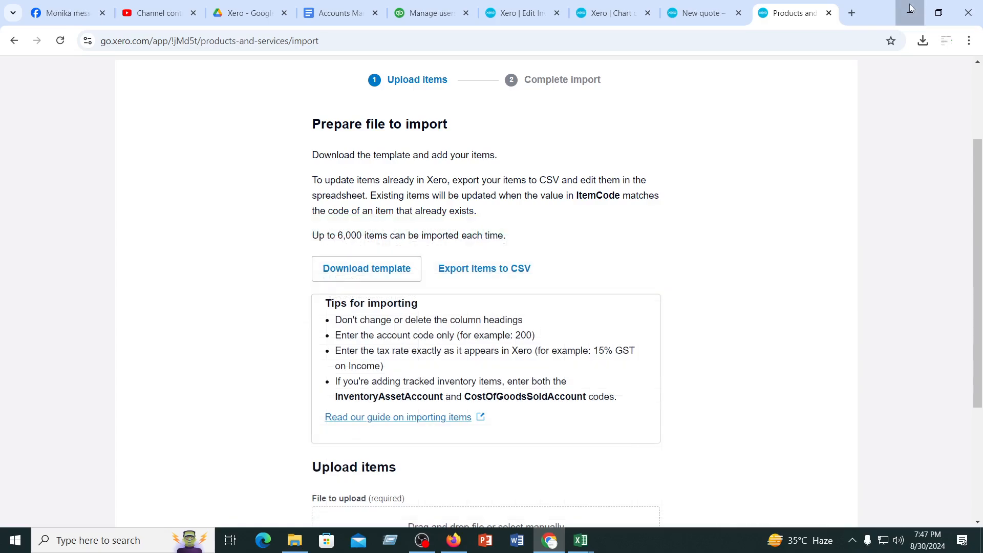
click(911, 9)
click(911, 9)
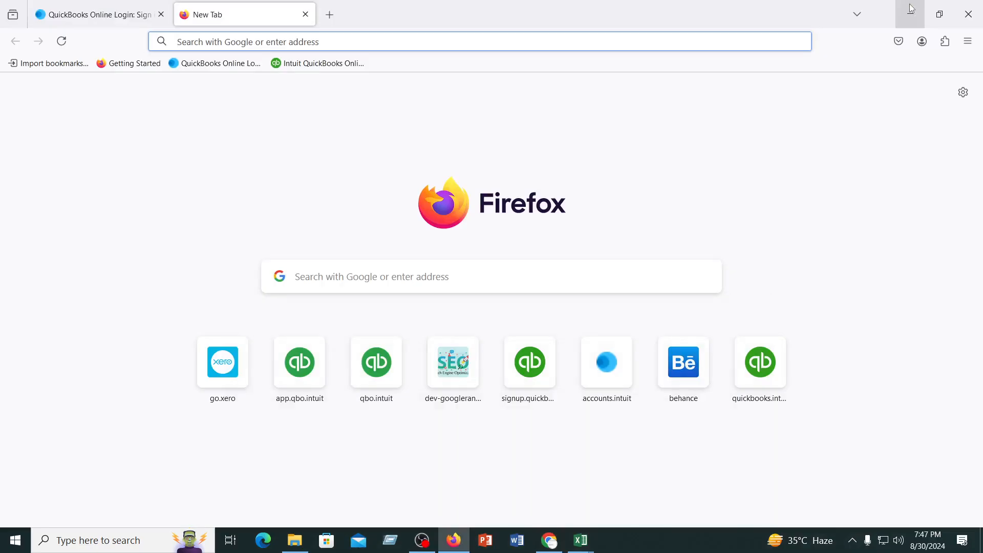
click(910, 8)
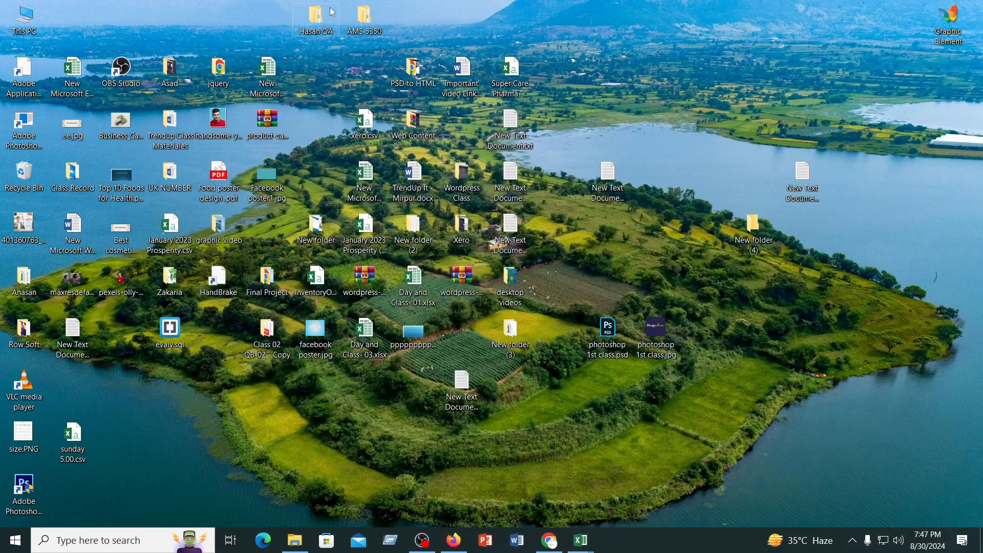
click(422, 541)
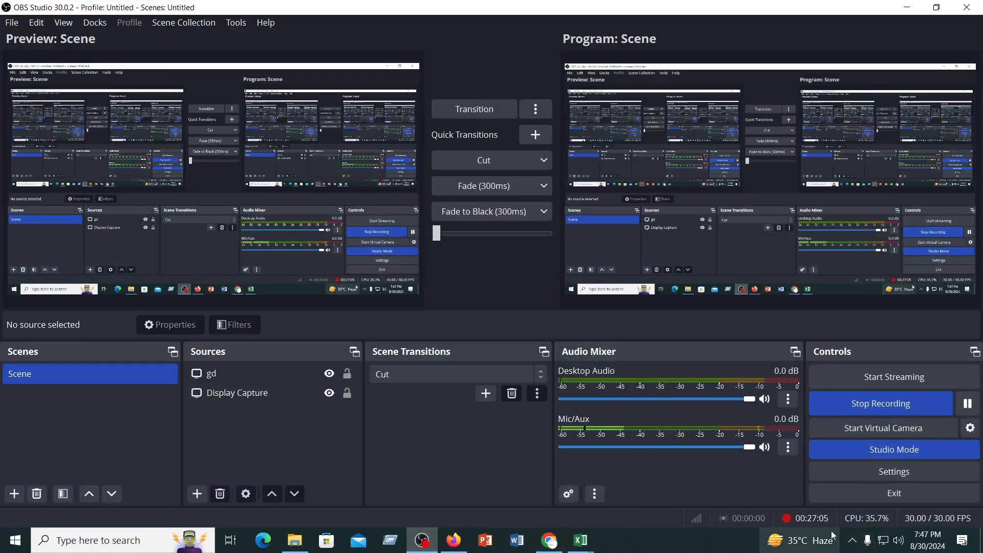
click(906, 8)
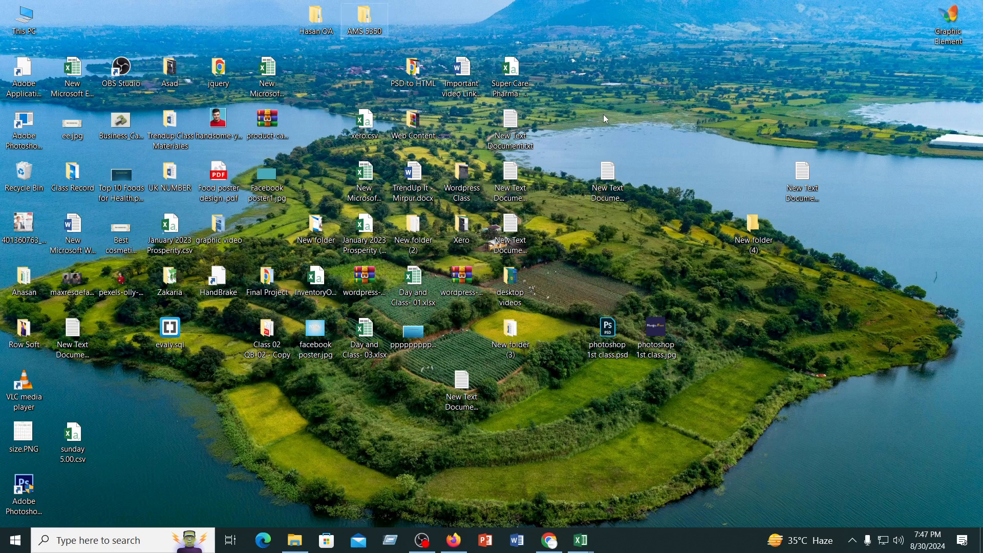
Open the desktop folder that holds the dated MP4 recordings and paste the copied Inventory Items for import (5).csv there
key(a)
key(a)
key(a)
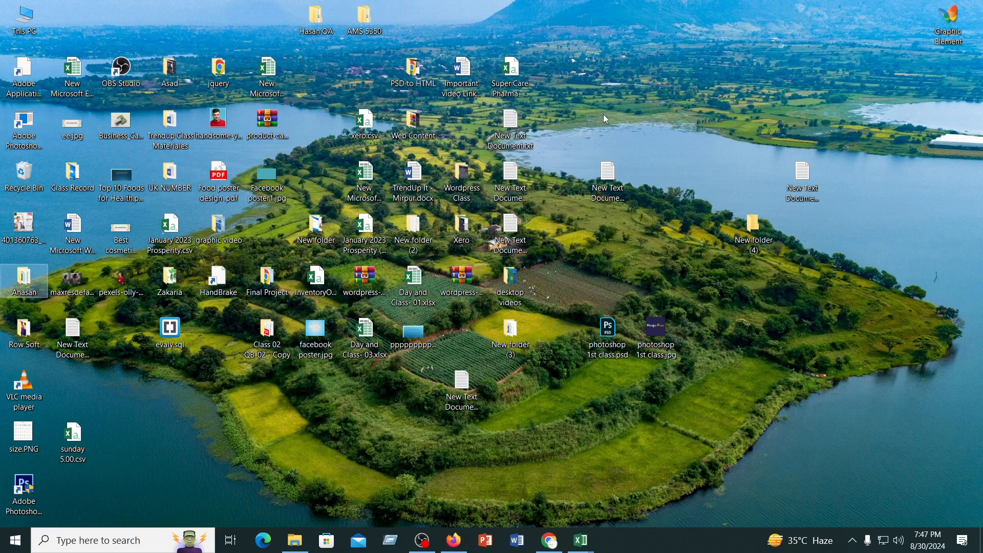
key(a)
key(a)
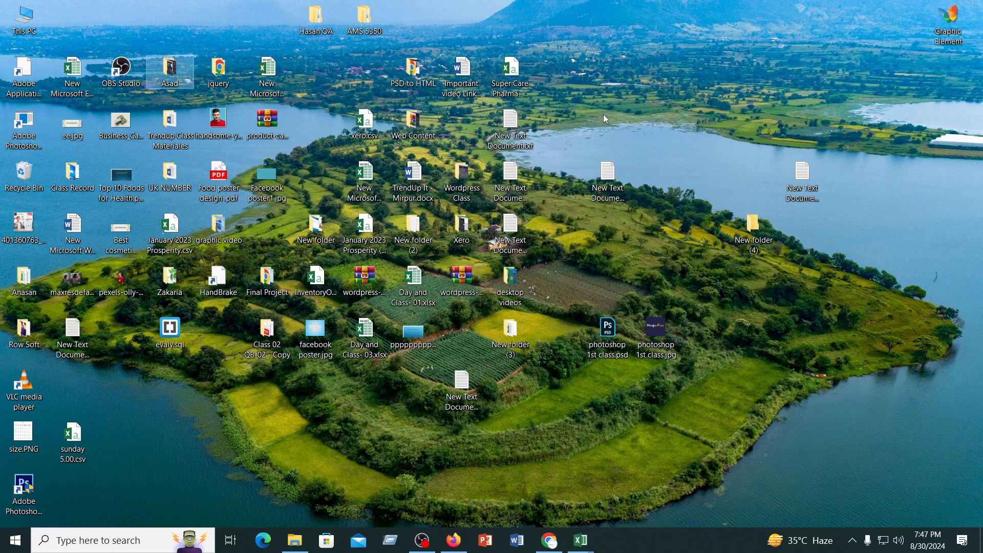
double_click(170, 64)
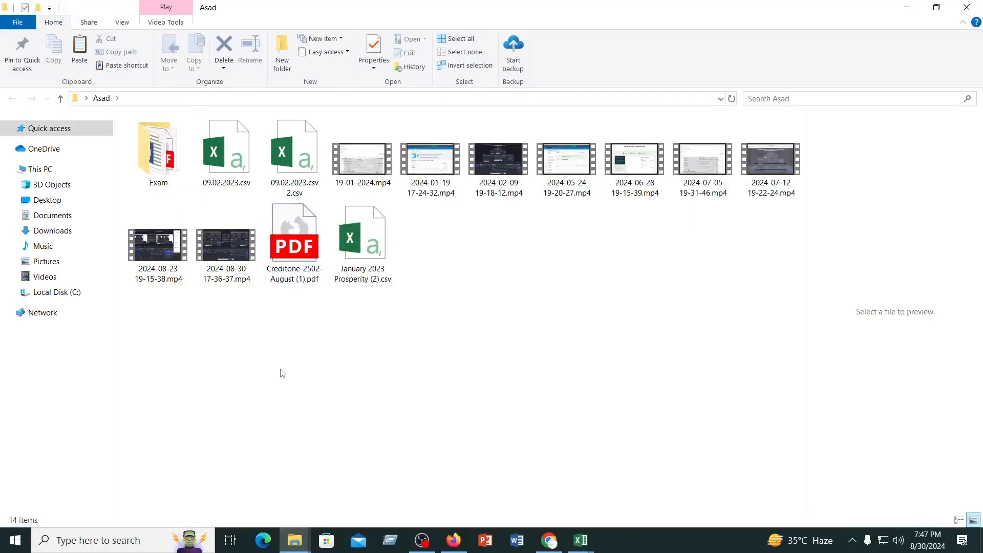
right_click(281, 372)
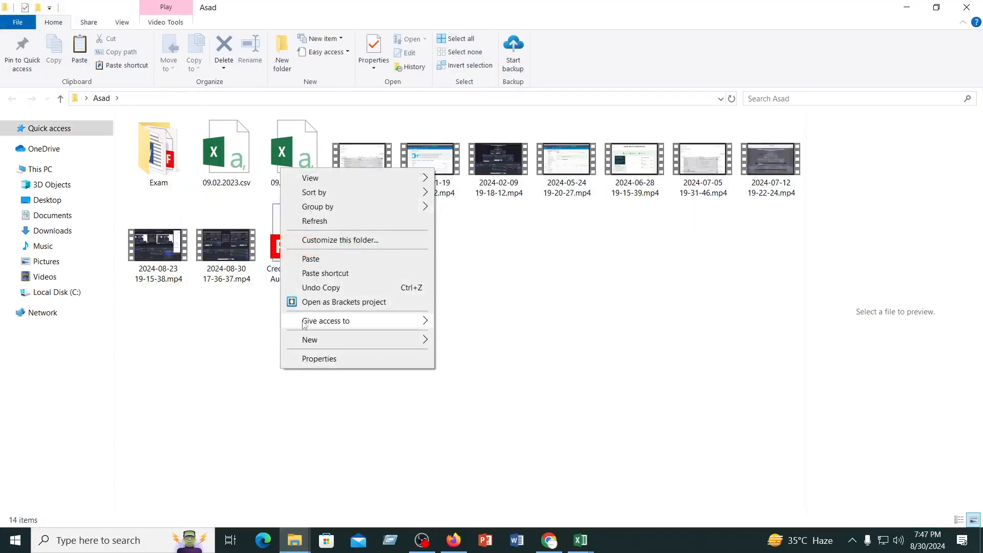
click(310, 259)
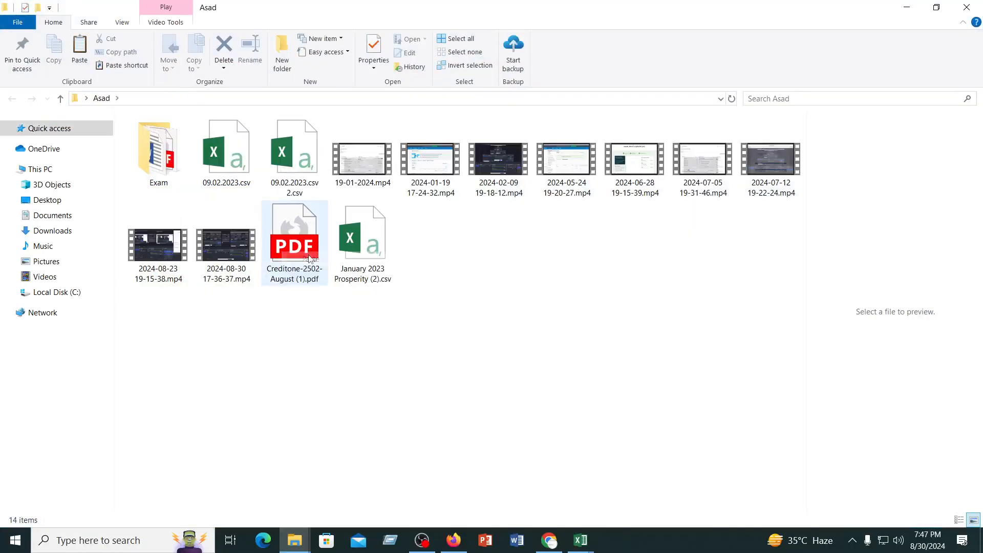
click(378, 391)
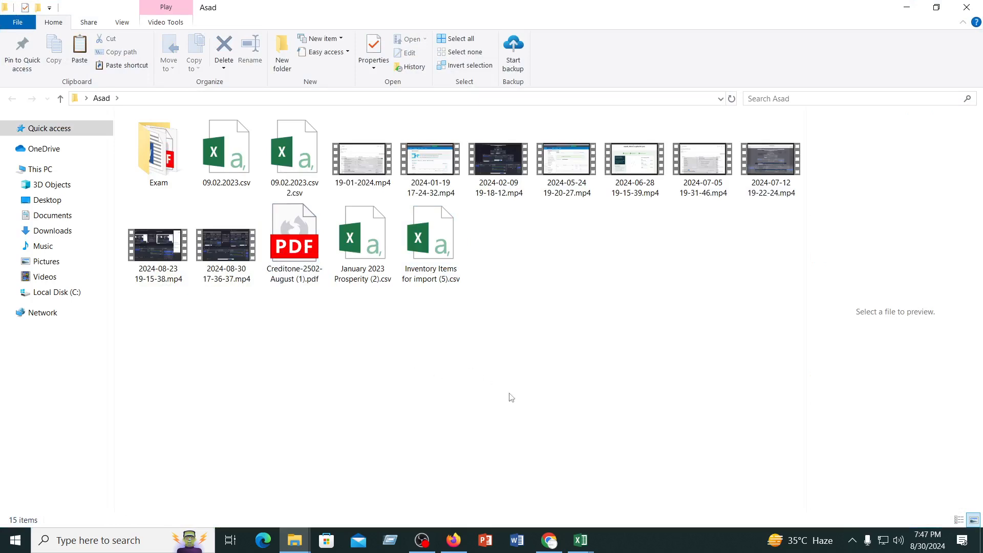
Switch to Xero's Import items page in Chrome and upload Inventory Items for import (5).csv from the desktop folder it was copied into
click(549, 540)
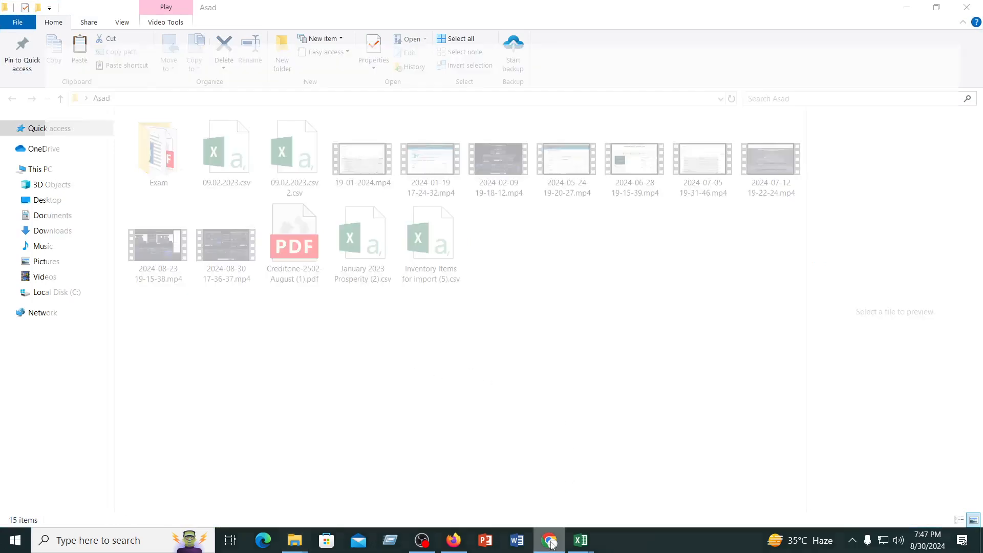
scroll(442, 353, down, 4)
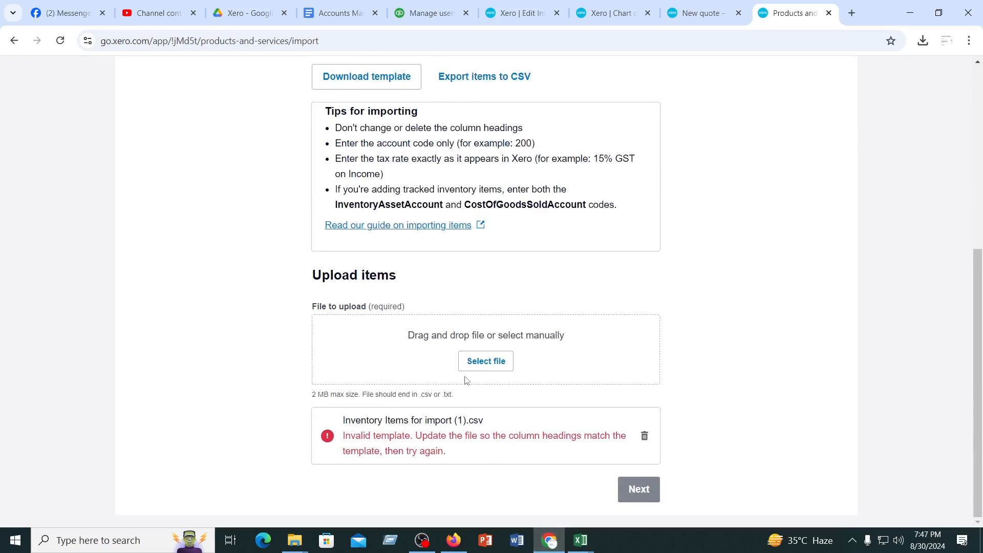
click(494, 362)
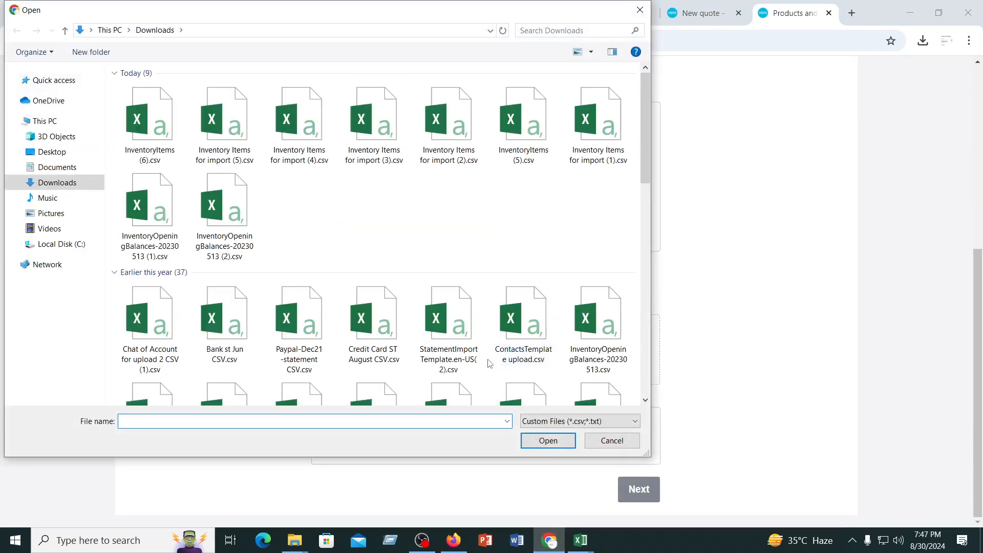
click(47, 152)
click(289, 113)
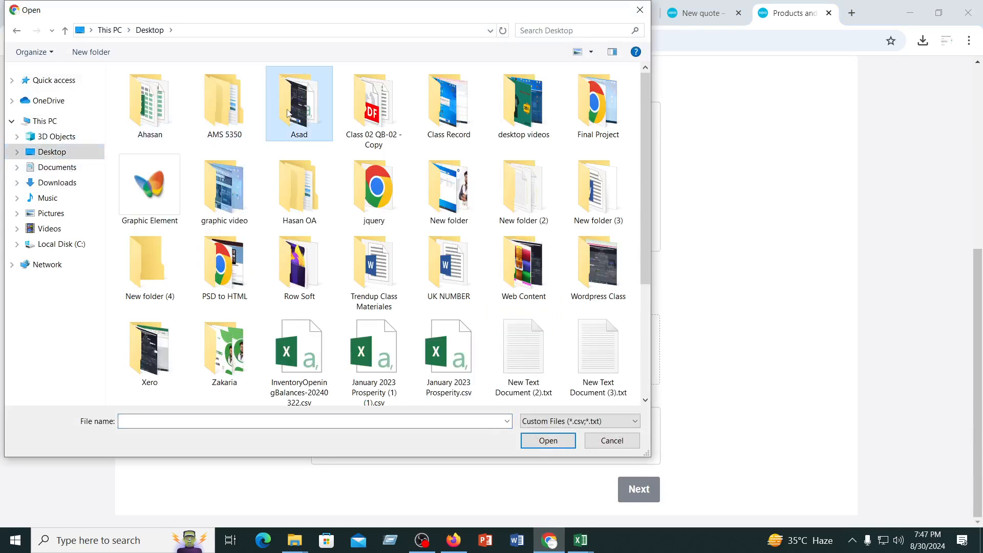
double_click(288, 113)
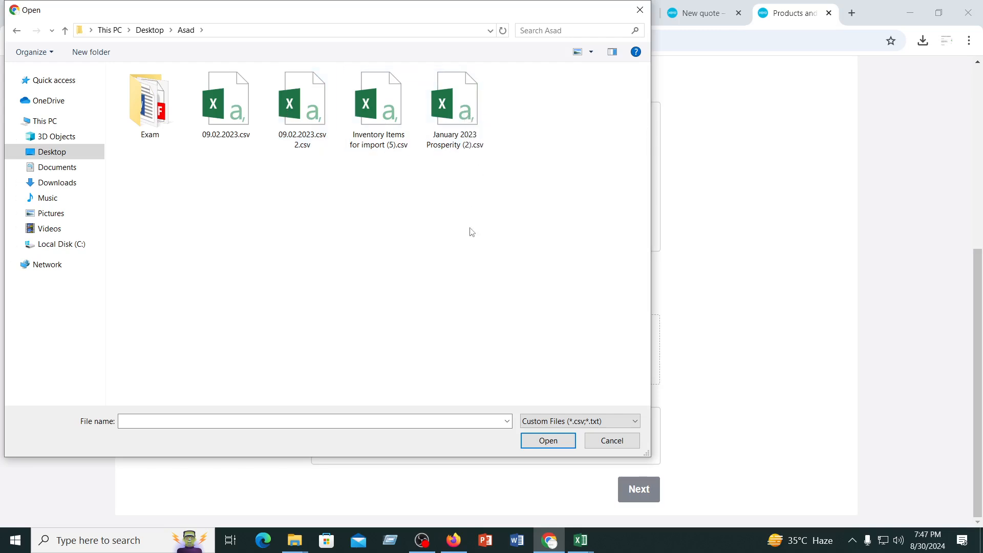
click(379, 107)
click(550, 439)
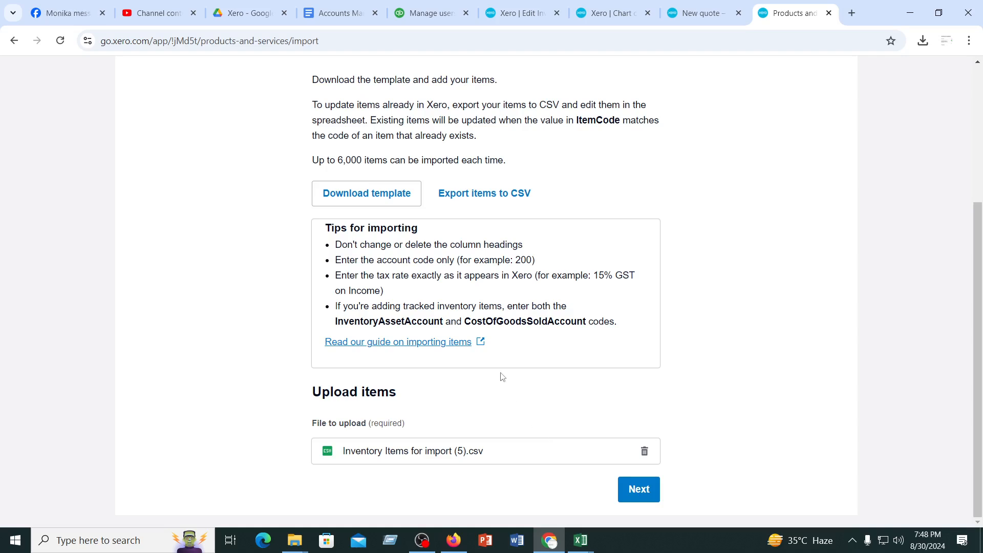
Proceed to the import summary, complete the import of the uploaded items and review the Products and services list
scroll(503, 378, up, 4)
scroll(503, 377, down, 4)
click(639, 490)
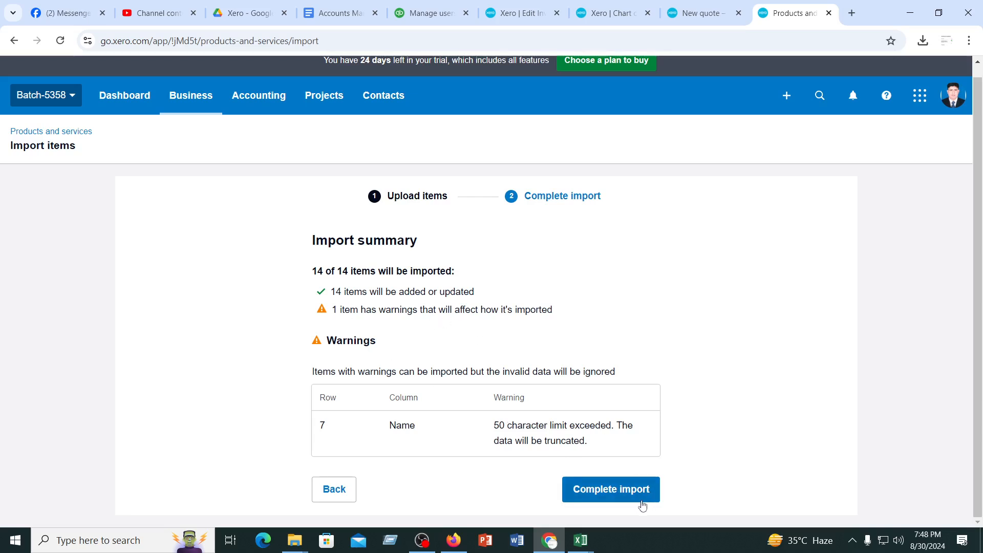
click(604, 499)
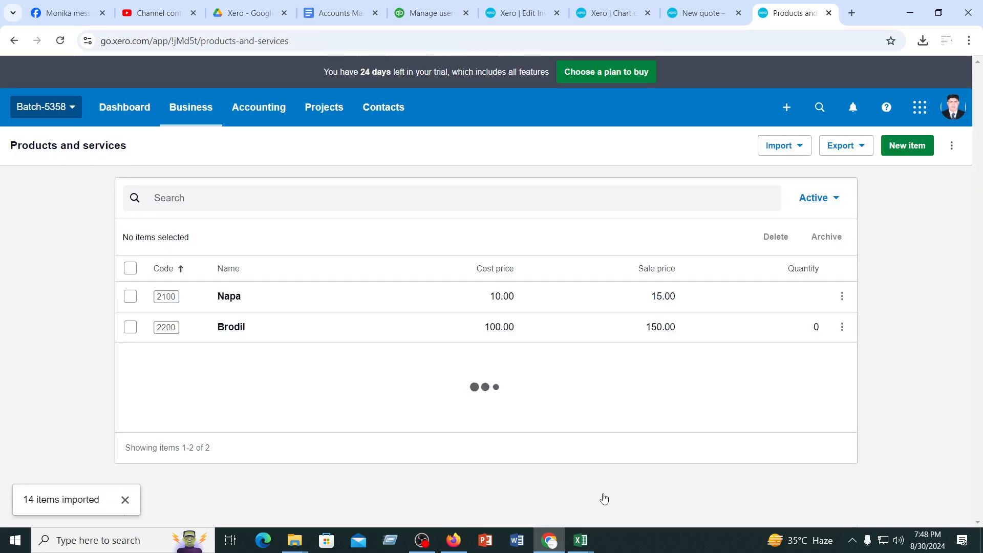
scroll(394, 360, down, 5)
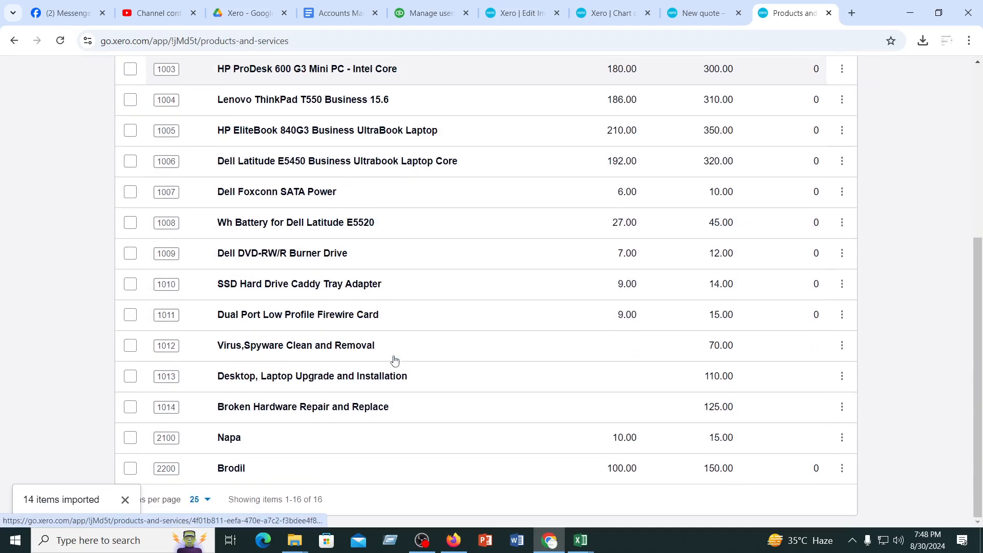
scroll(394, 360, up, 5)
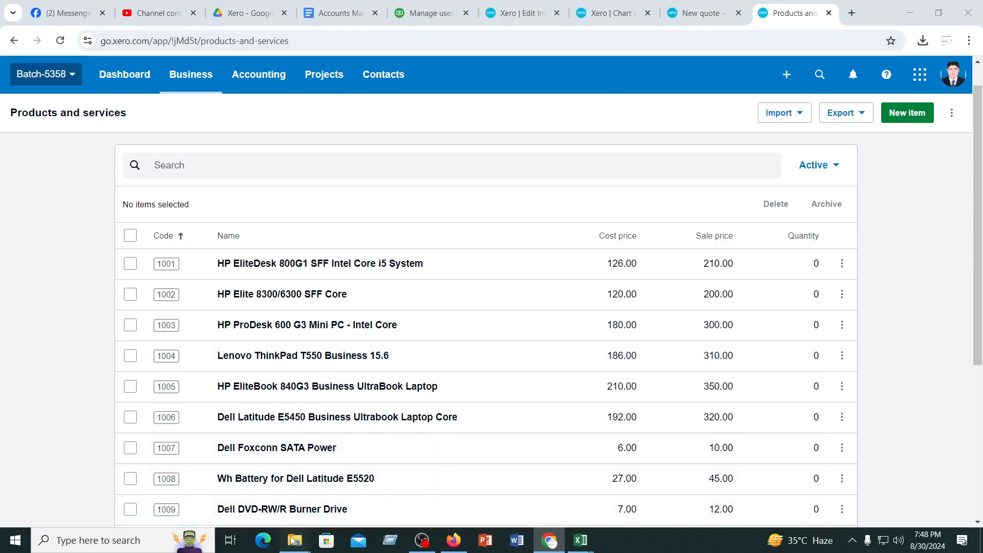
View InventoryOpeningBalances-20240419.csv from the Downloads folder, close it and close InventoryItems (6).csv without saving
mouse_move(307, 547)
click(308, 520)
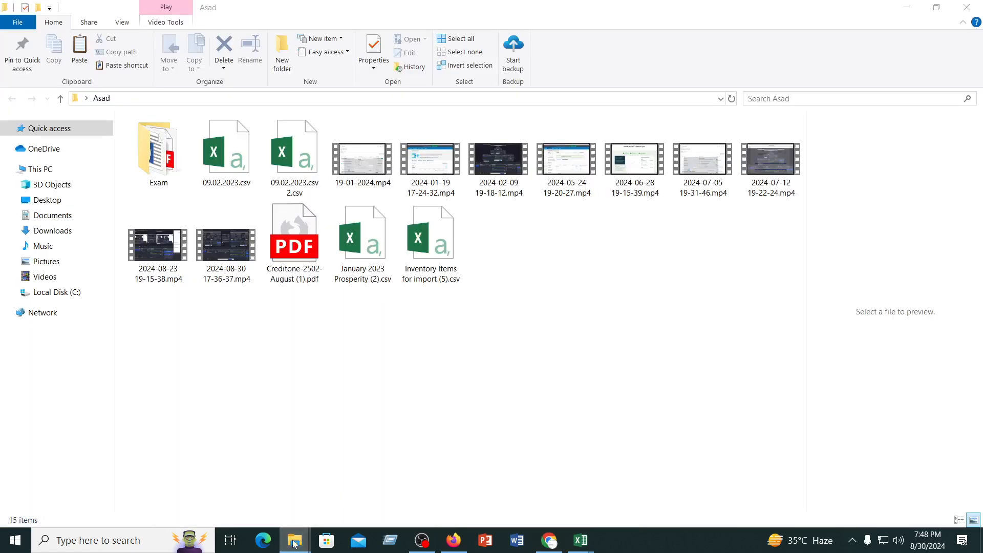
click(251, 492)
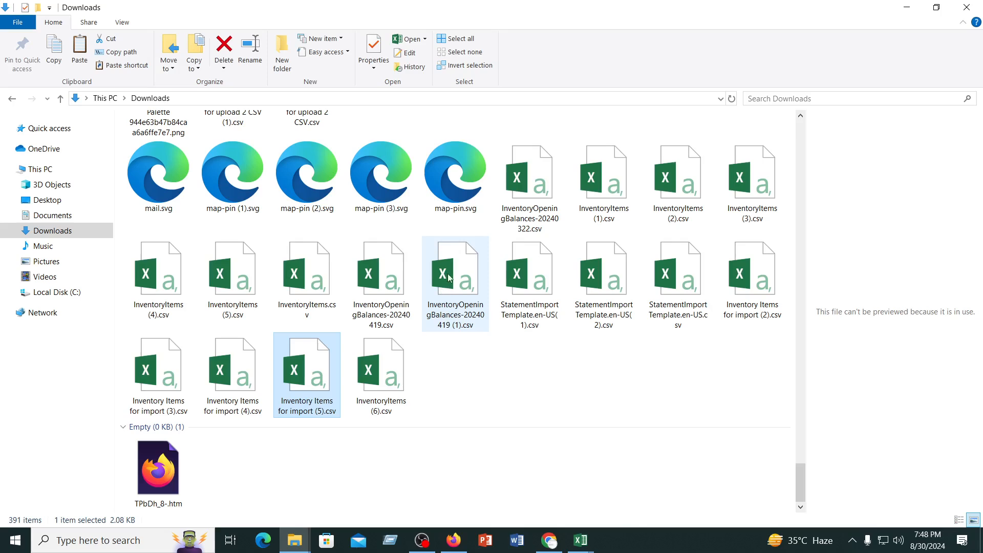
double_click(385, 280)
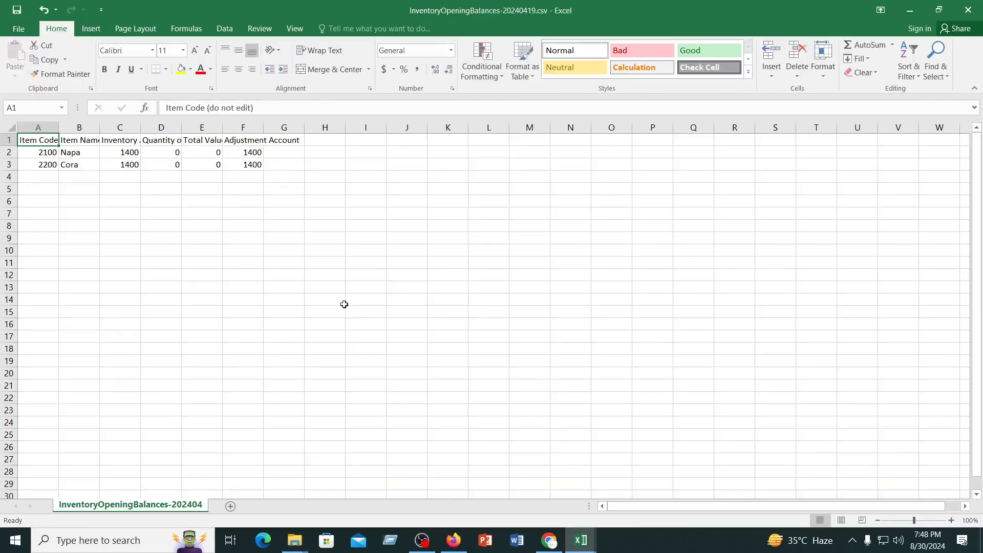
click(976, 10)
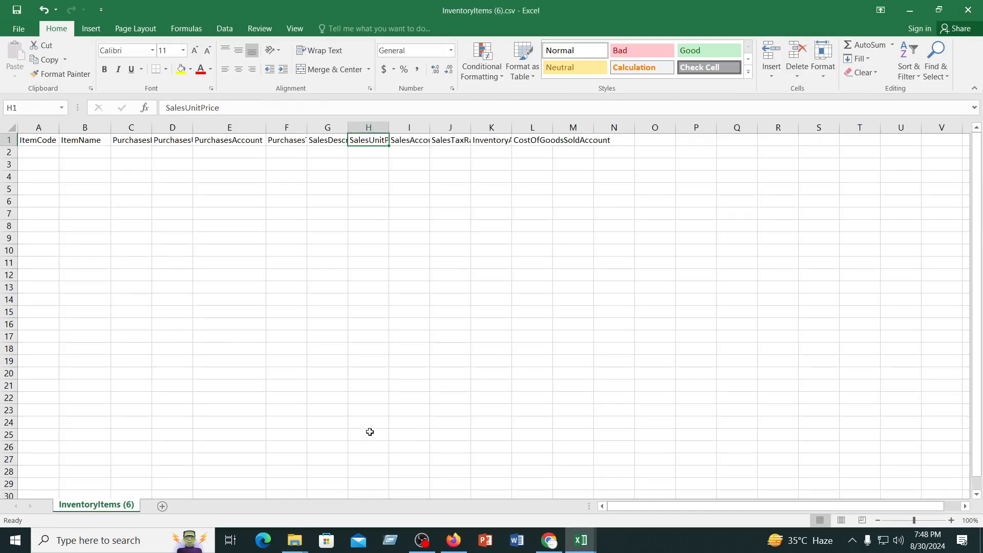
click(976, 6)
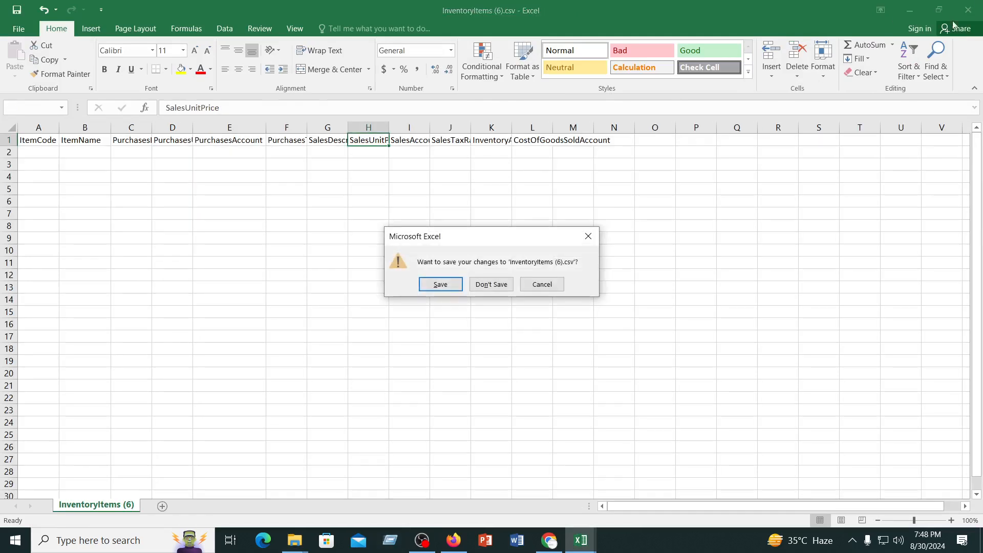
click(492, 286)
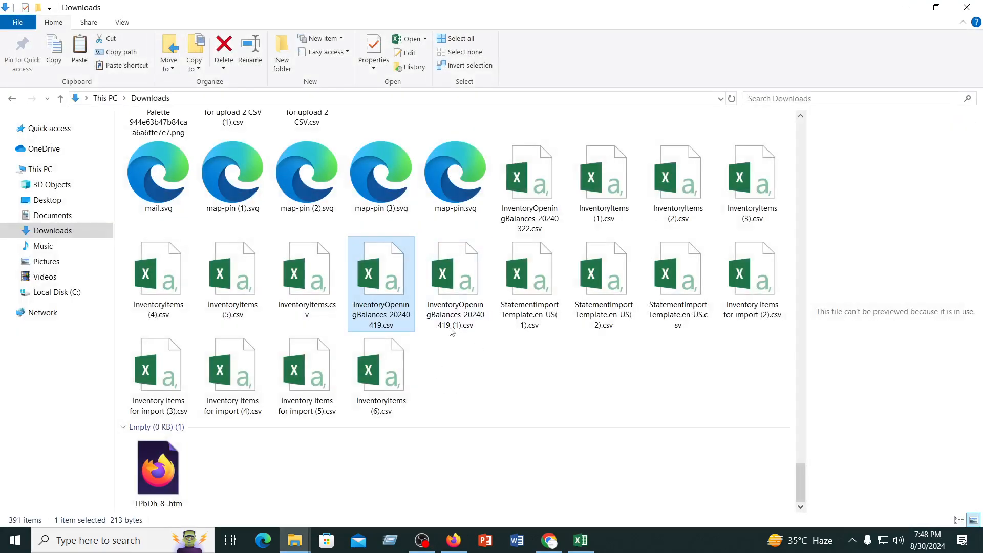
View InventoryOpeningBalances-20240419 (1).csv, close it and close Inventory Items for import (4).csv without saving
double_click(451, 327)
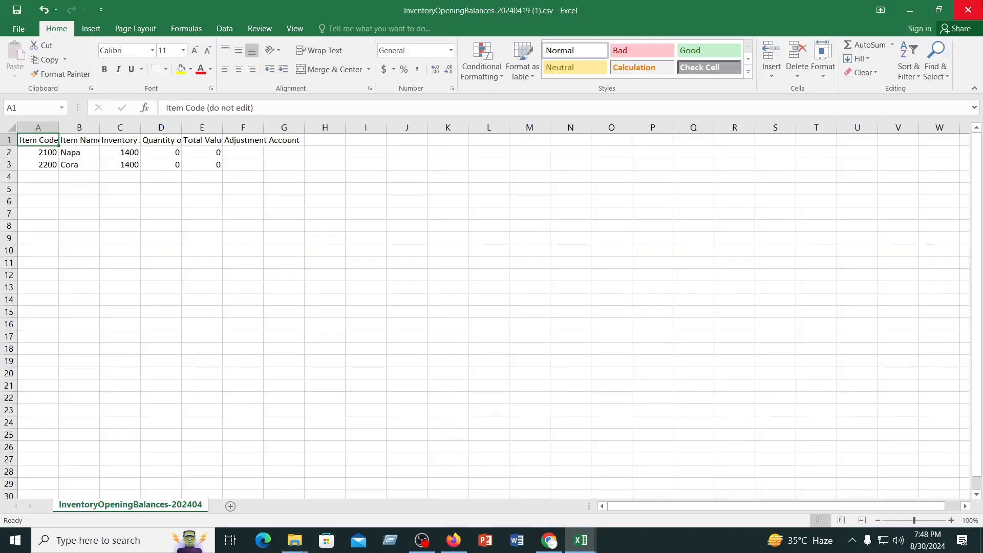
click(968, 10)
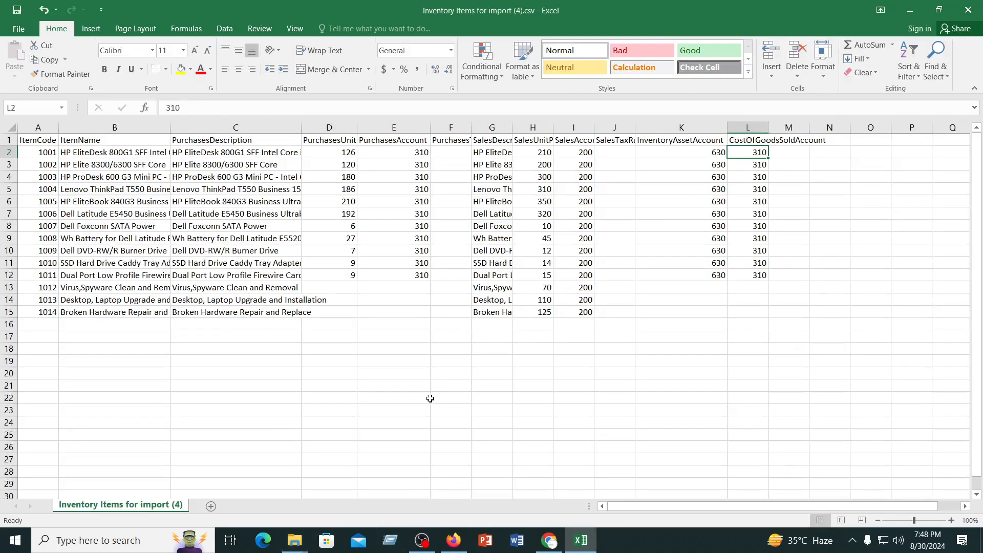
click(968, 11)
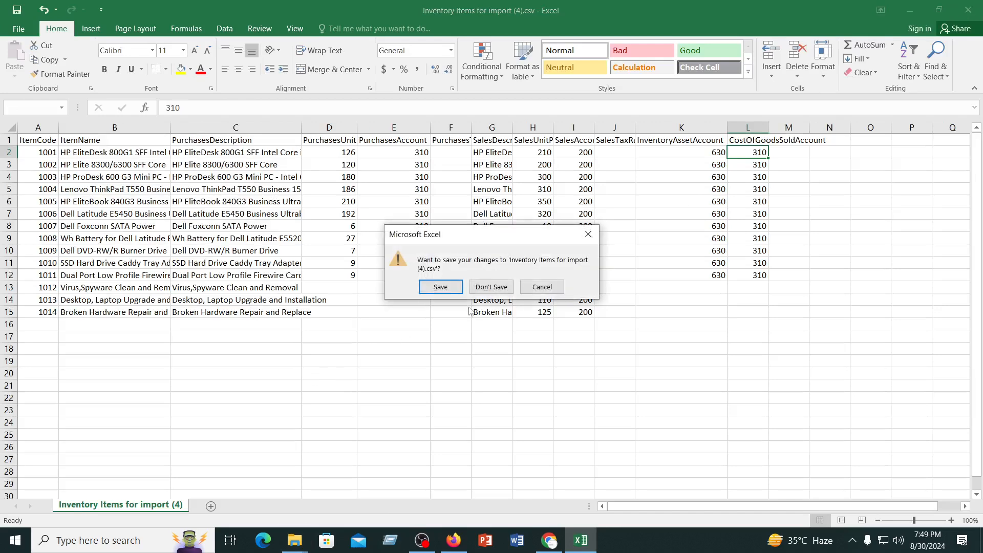
click(491, 287)
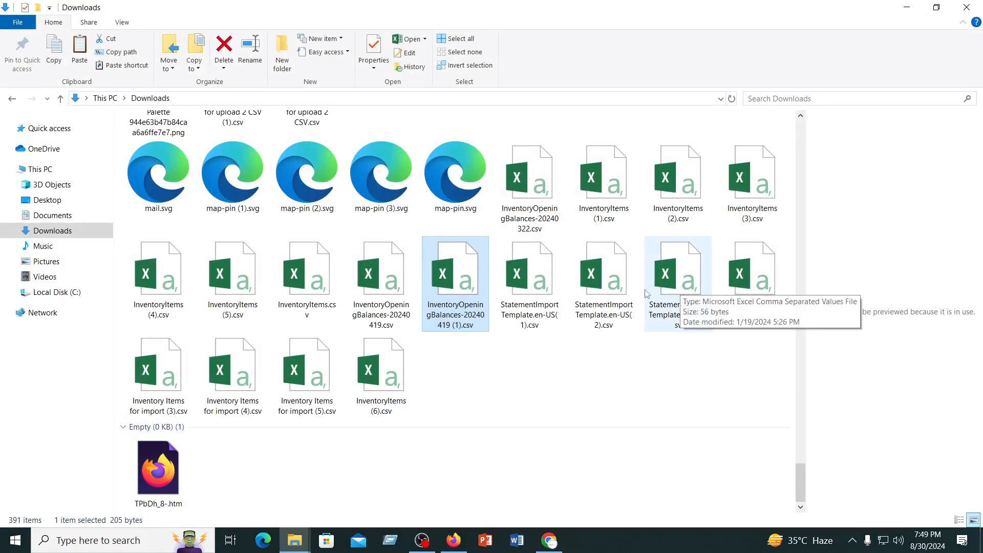
Reopen InventoryOpeningBalances-20240419.csv from the Downloads folder to examine its opening balance columns
click(384, 277)
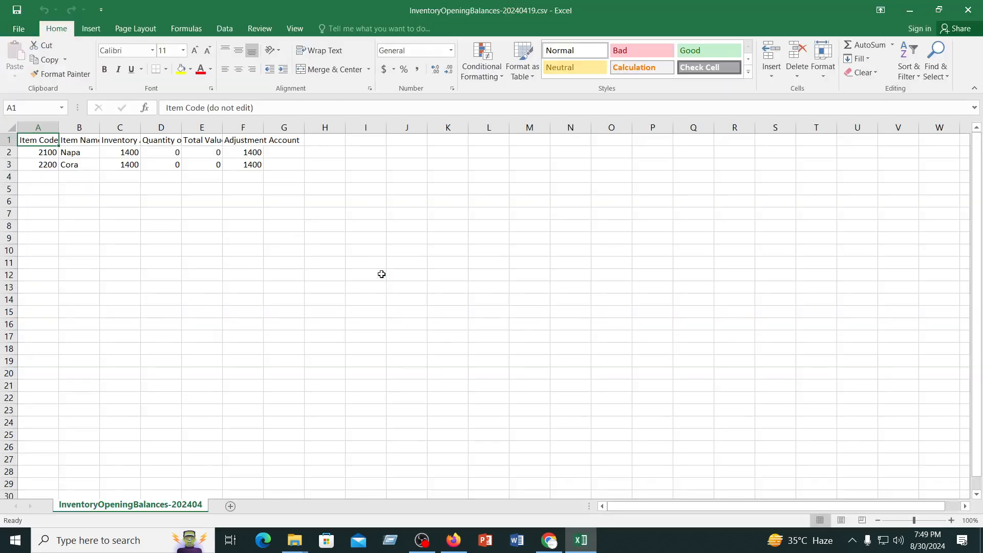
click(323, 275)
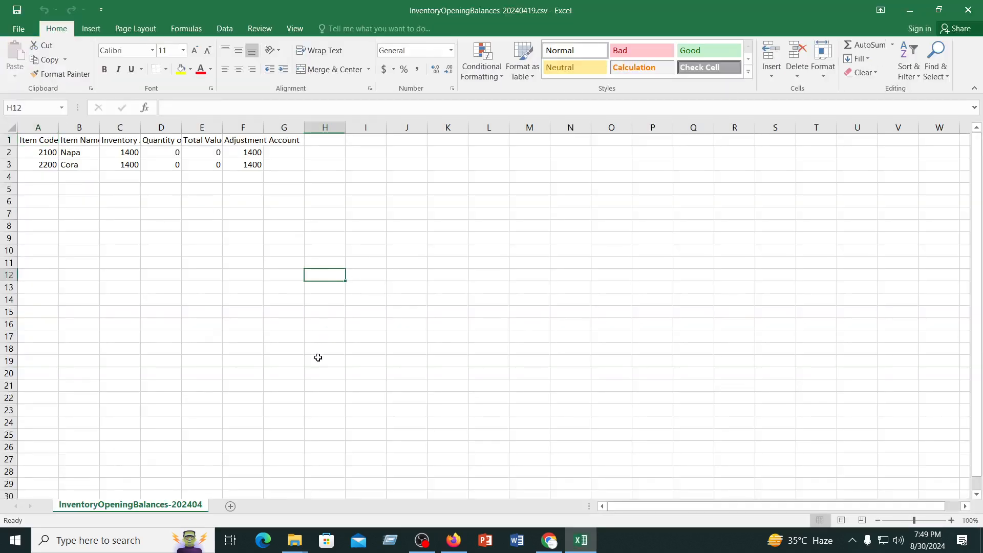
Close the opening balances CSV, find and view InventoryOpeningBalances-20240322.csv in the Downloads folder, and close it as well
click(968, 9)
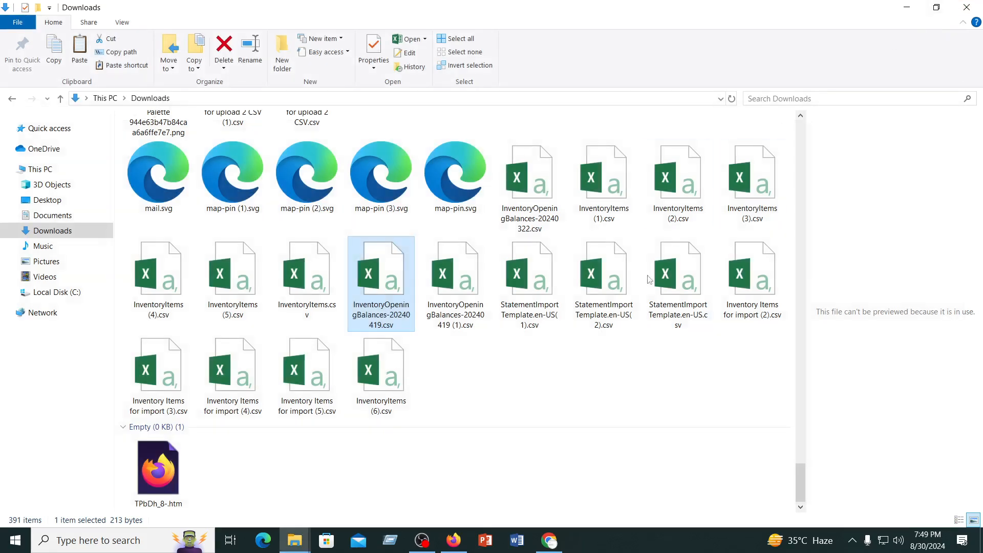
click(547, 424)
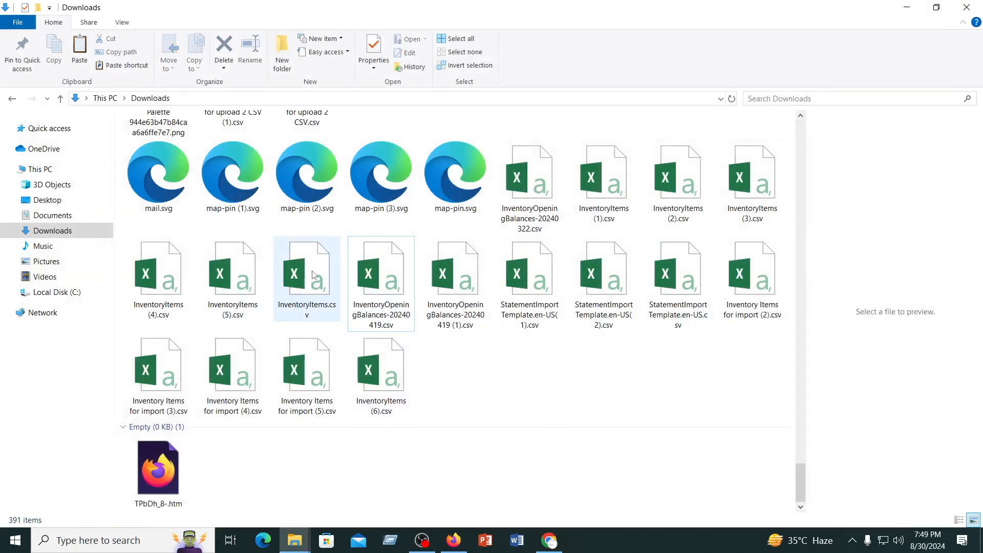
scroll(487, 379, up, 6)
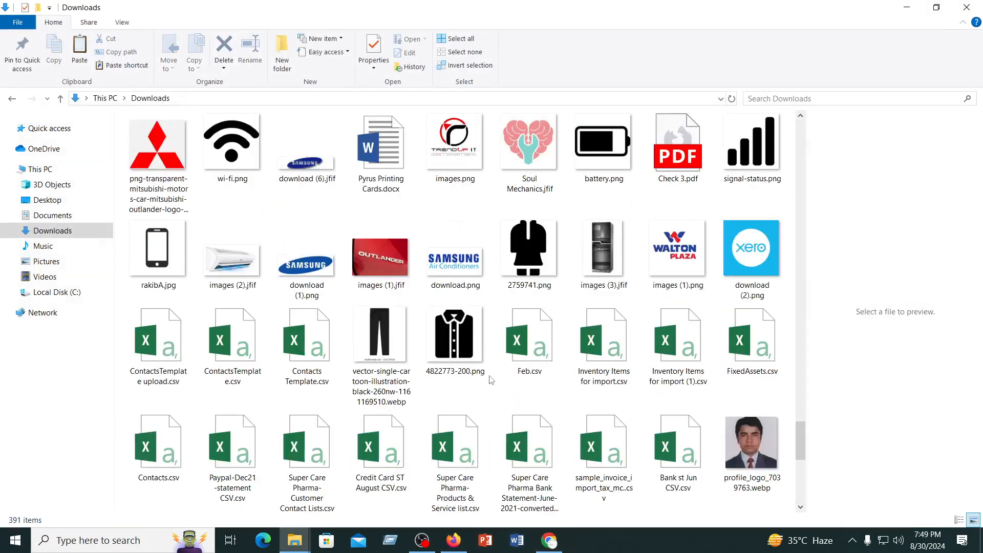
scroll(490, 379, down, 5)
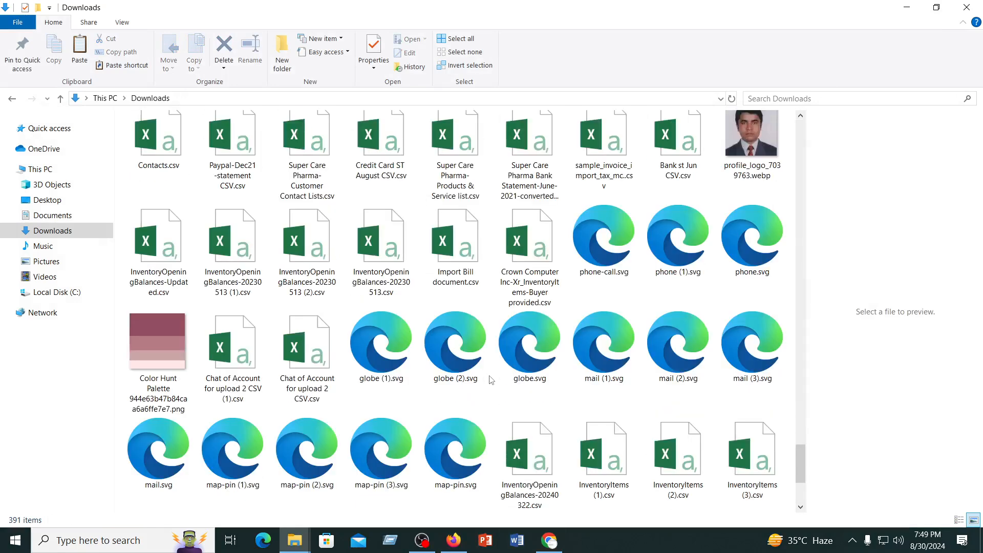
scroll(491, 380, down, 3)
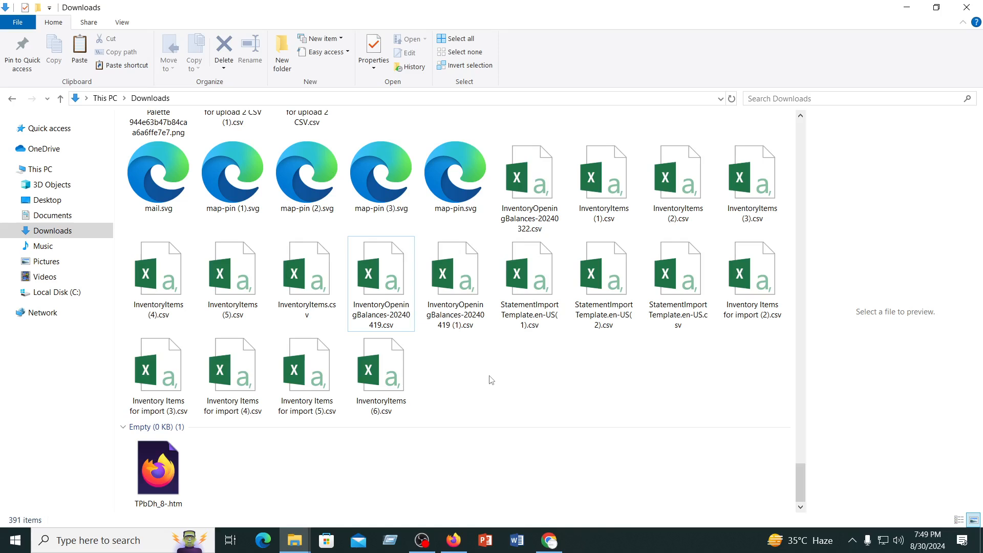
double_click(529, 182)
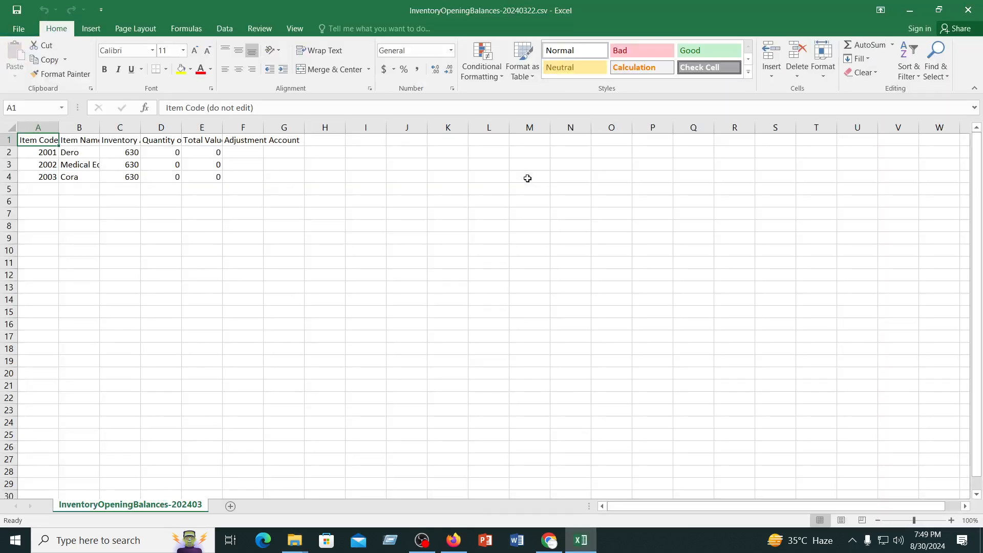
click(968, 9)
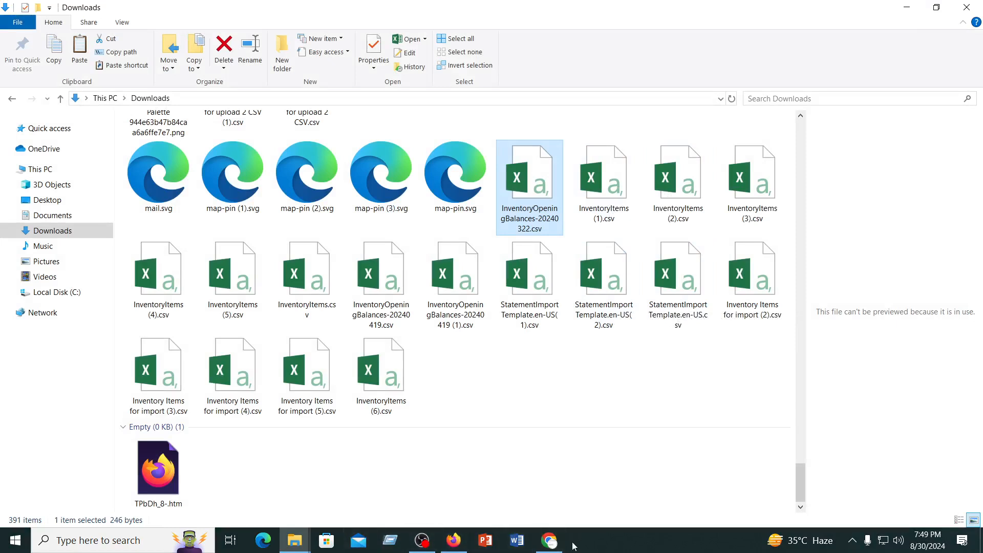
Switch to Google Drive in Chrome, close the file preview, download InventoryOpeningBalances-20230513.csv and open the downloaded copy in Excel
click(551, 542)
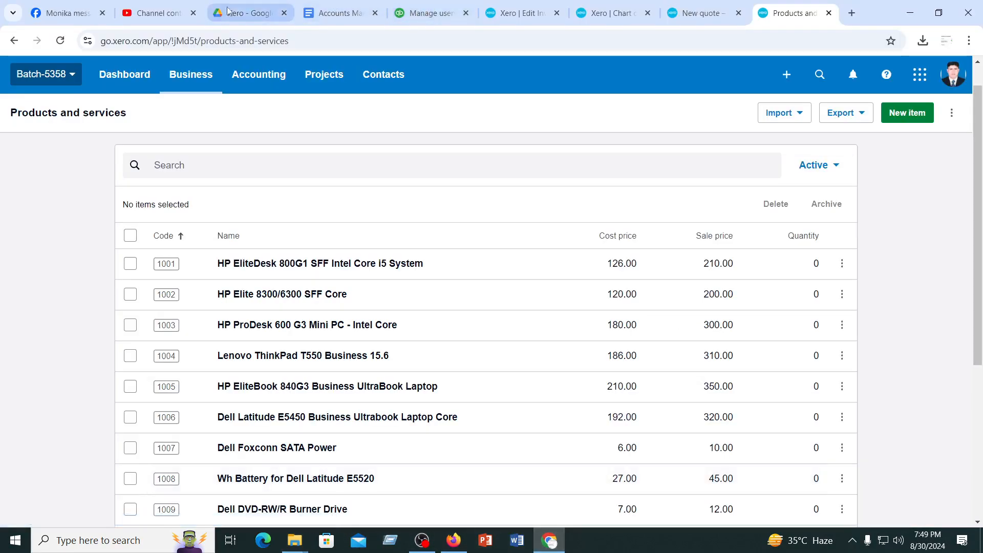
click(248, 9)
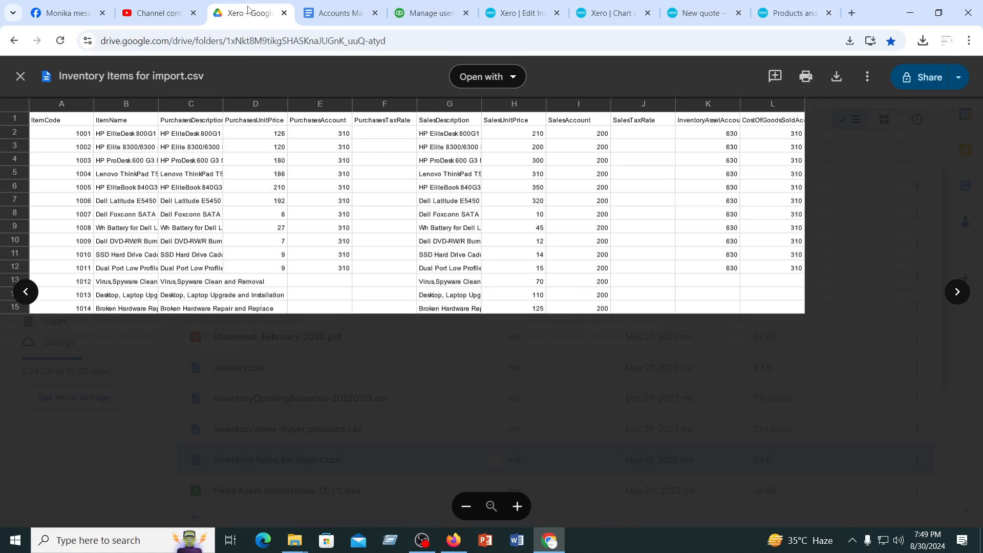
click(21, 76)
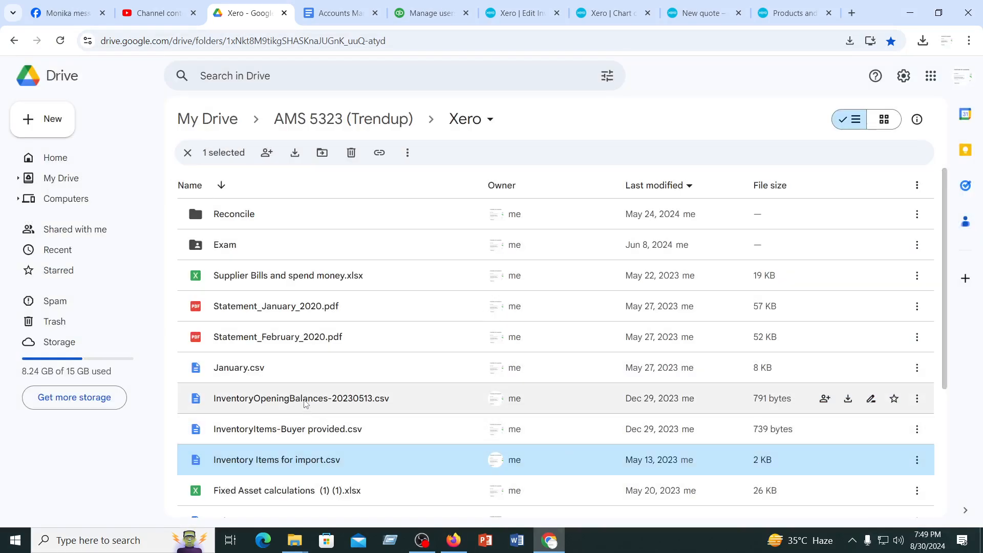
click(303, 401)
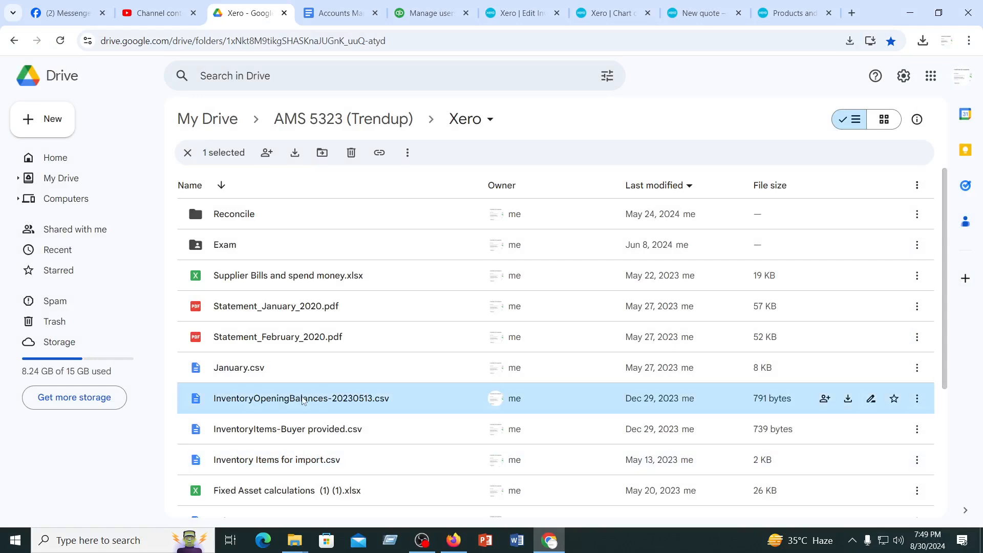
click(848, 400)
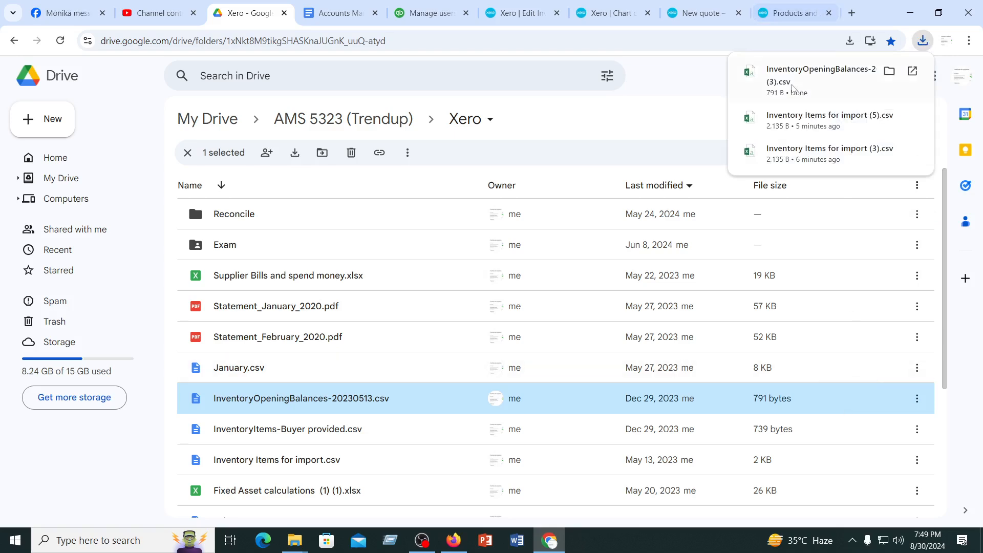
click(785, 74)
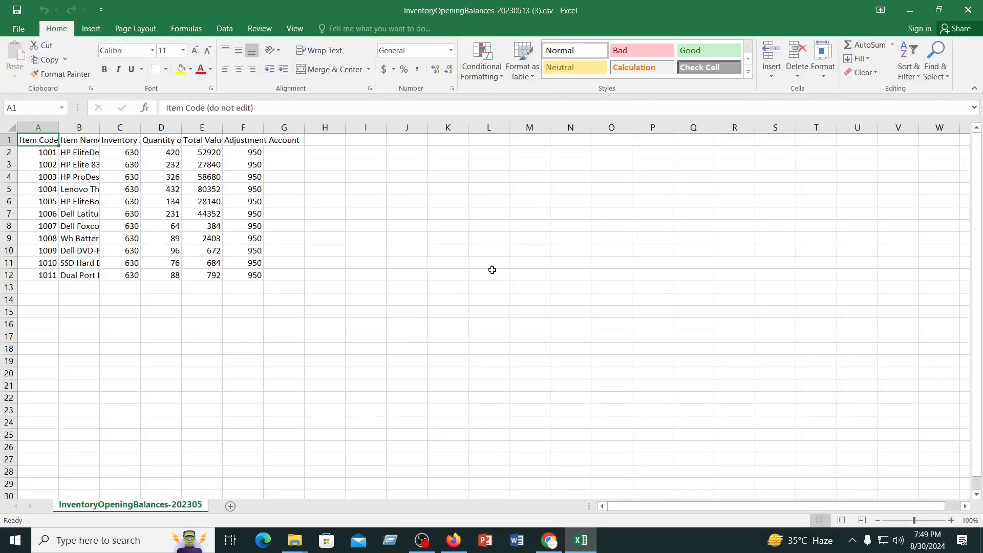
click(490, 274)
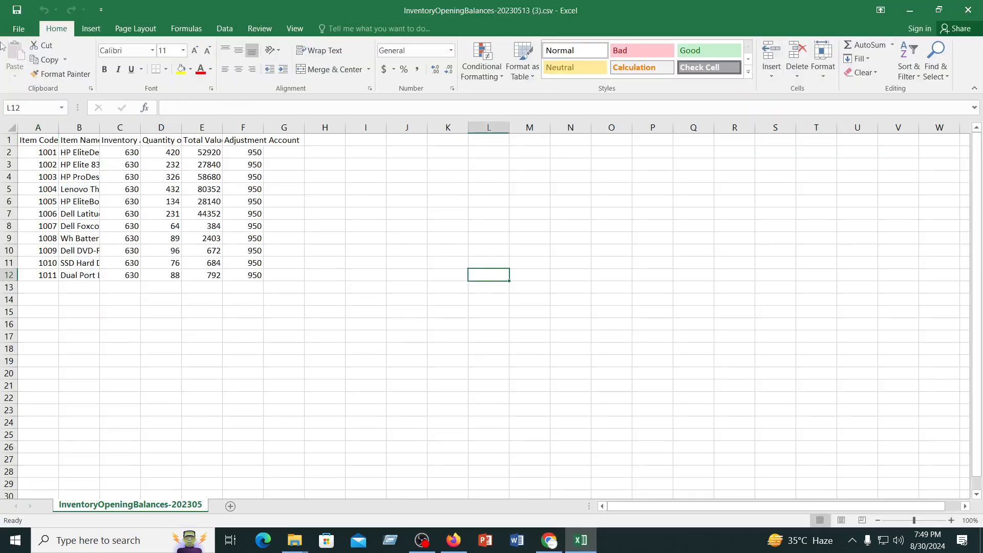
Save a copy of the opening balances file as CSV in the Desktop subfolder containing Inventory Items for import (5).csv, keeping the CSV format
click(16, 29)
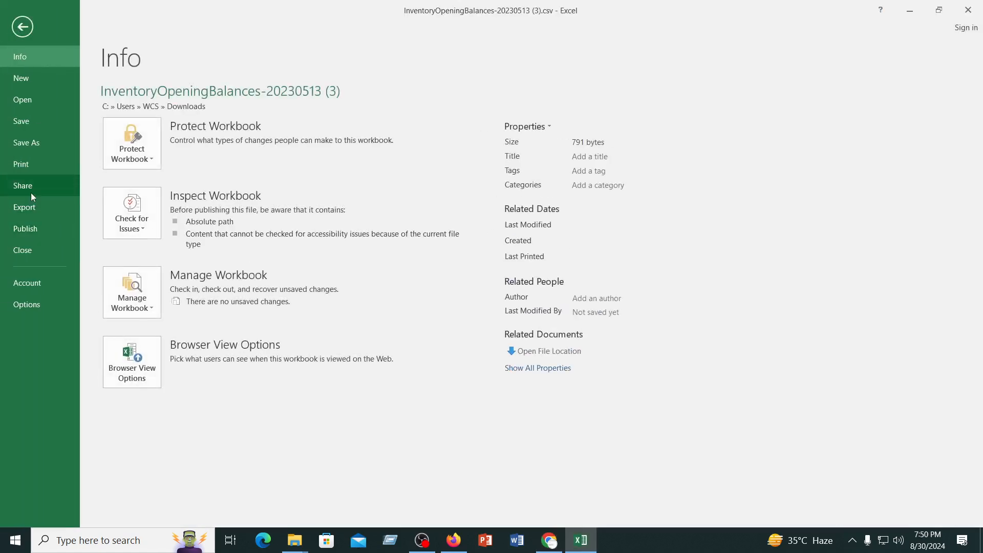
click(26, 142)
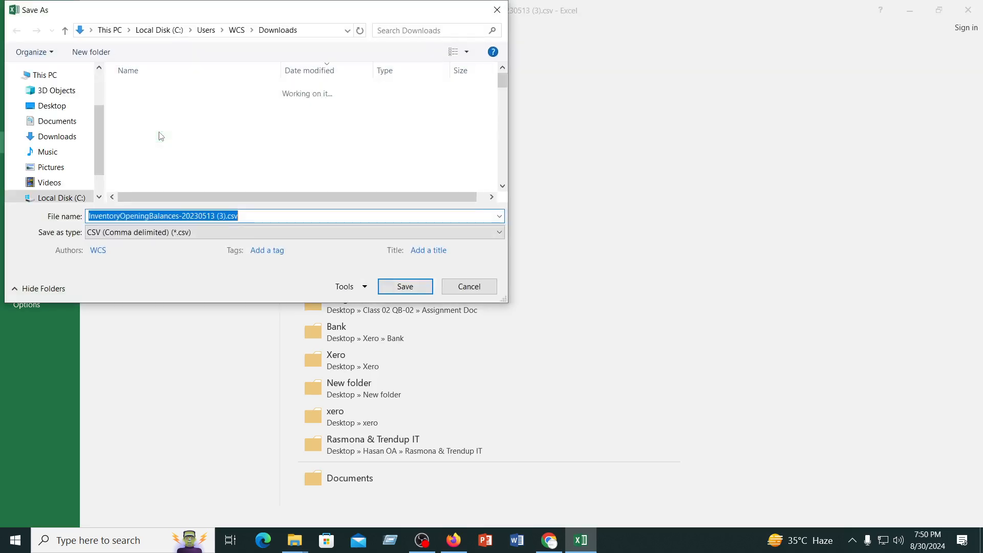
click(52, 106)
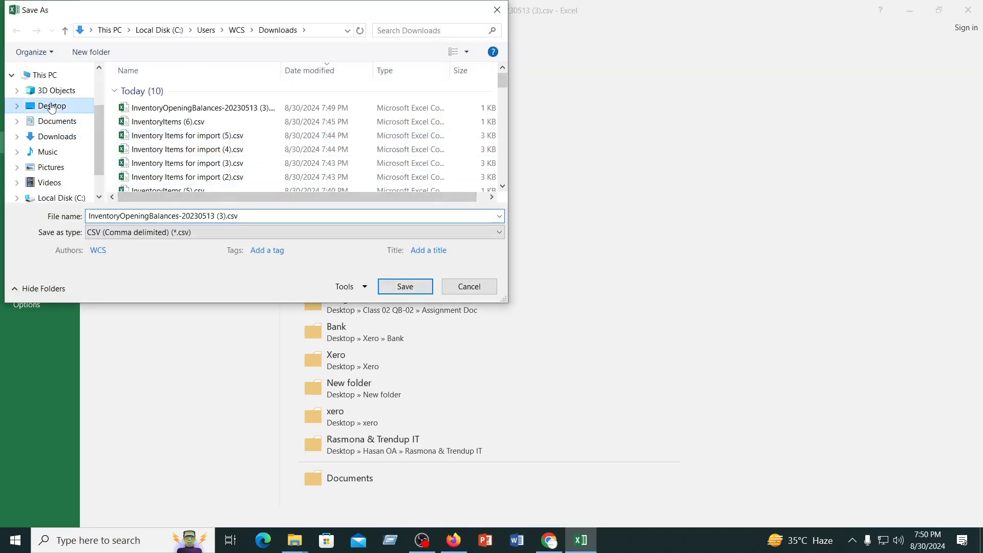
double_click(302, 100)
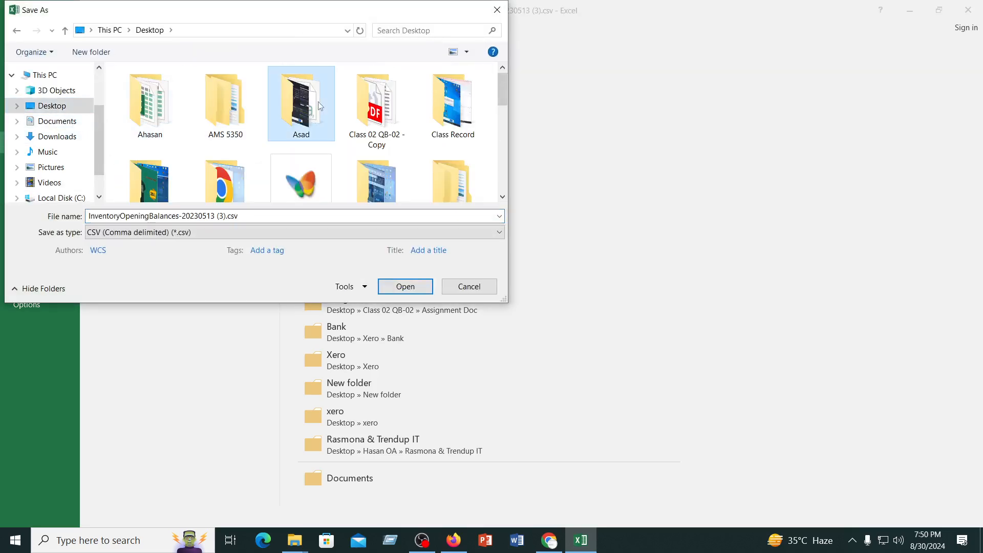
click(412, 288)
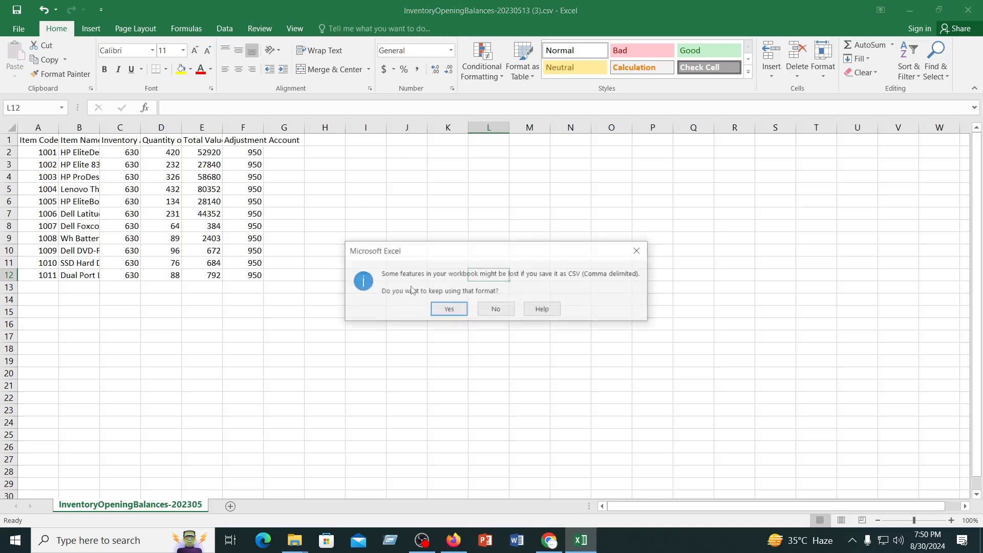
click(446, 308)
Close the InventoryOpeningBalances-20230513 (3).csv workbook without saving it again
click(968, 10)
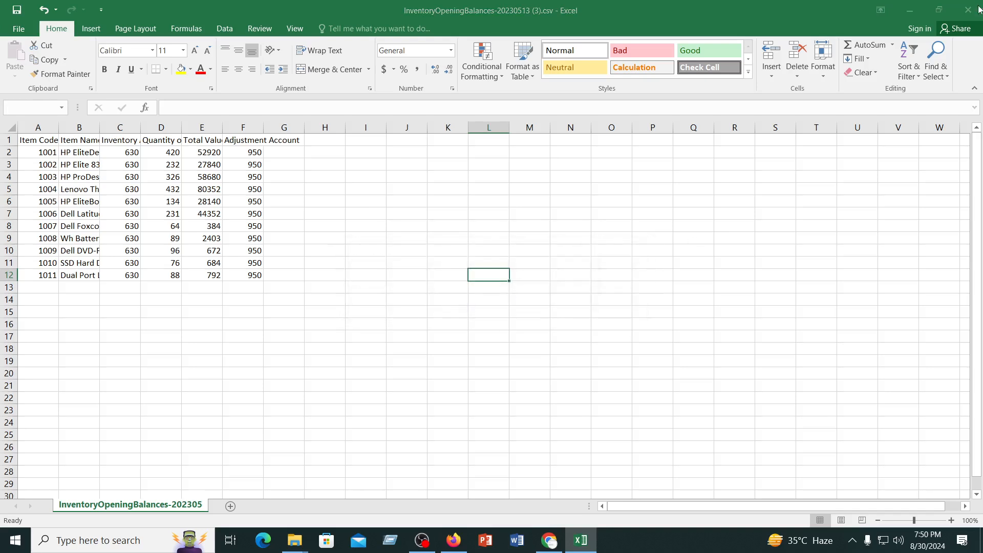
click(437, 288)
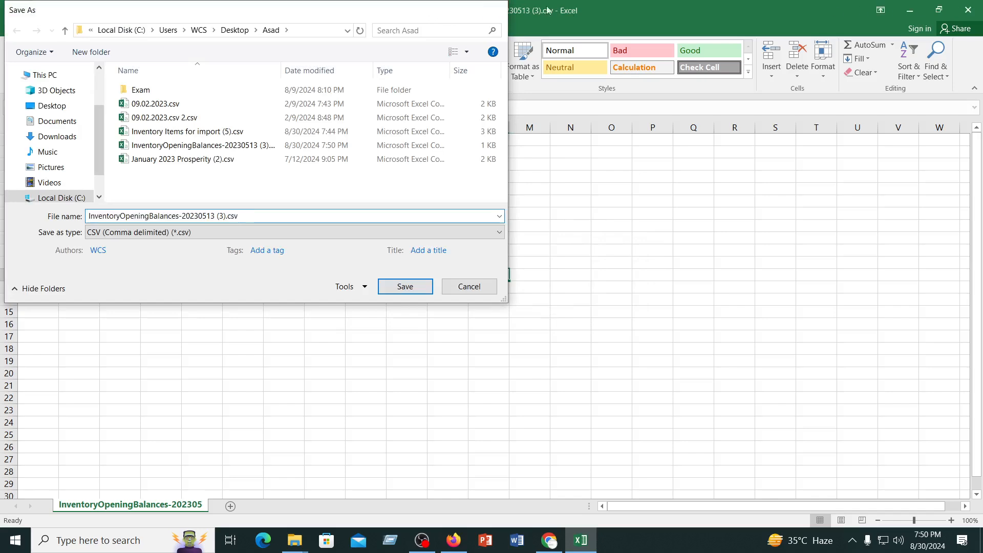
click(496, 10)
click(972, 10)
click(504, 288)
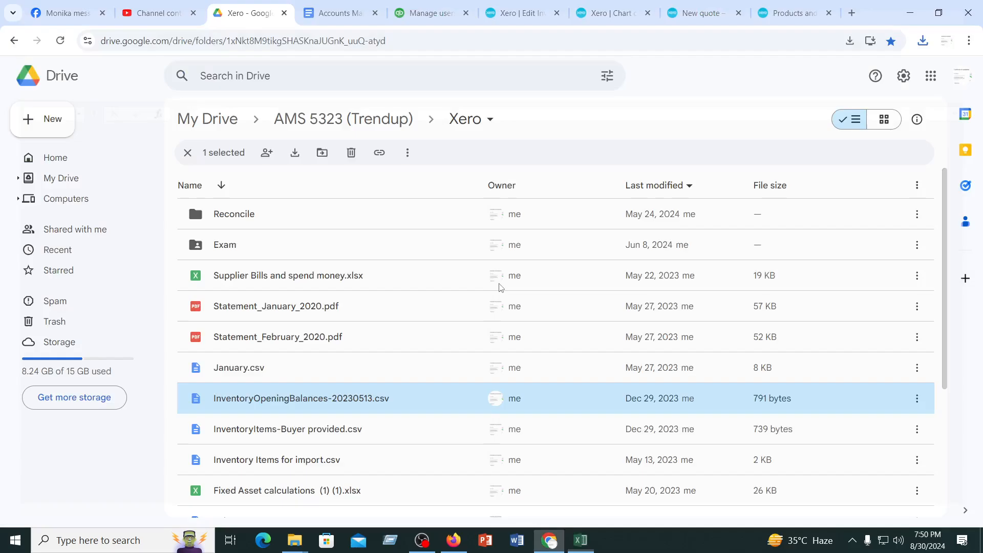
Switch back to Xero's Products and services page in Chrome and start an import of opening balances
click(548, 542)
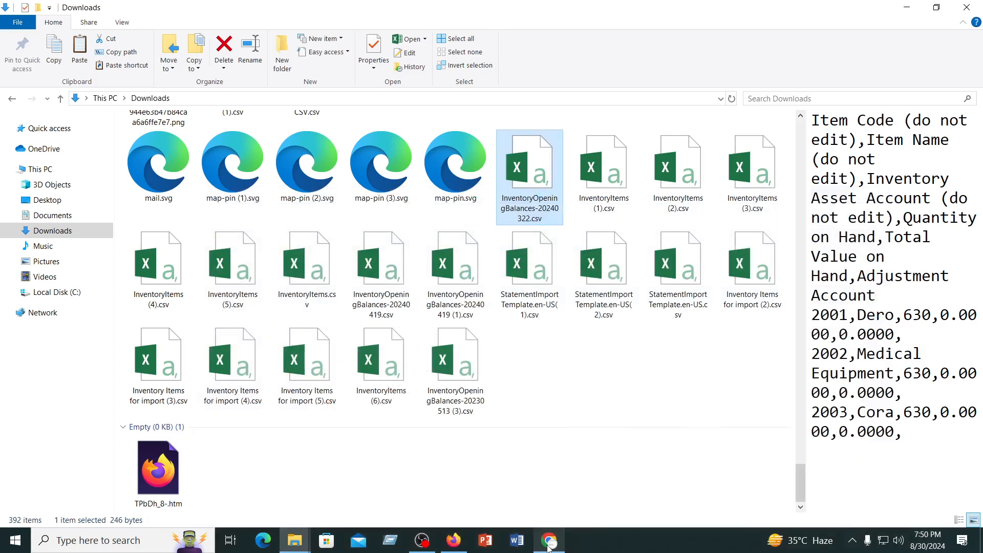
click(548, 542)
click(776, 13)
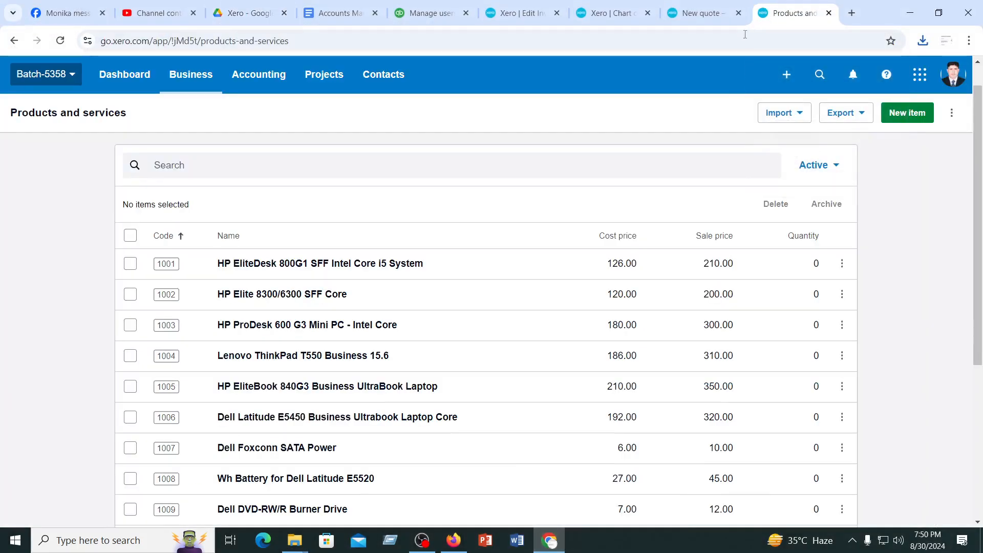
click(803, 114)
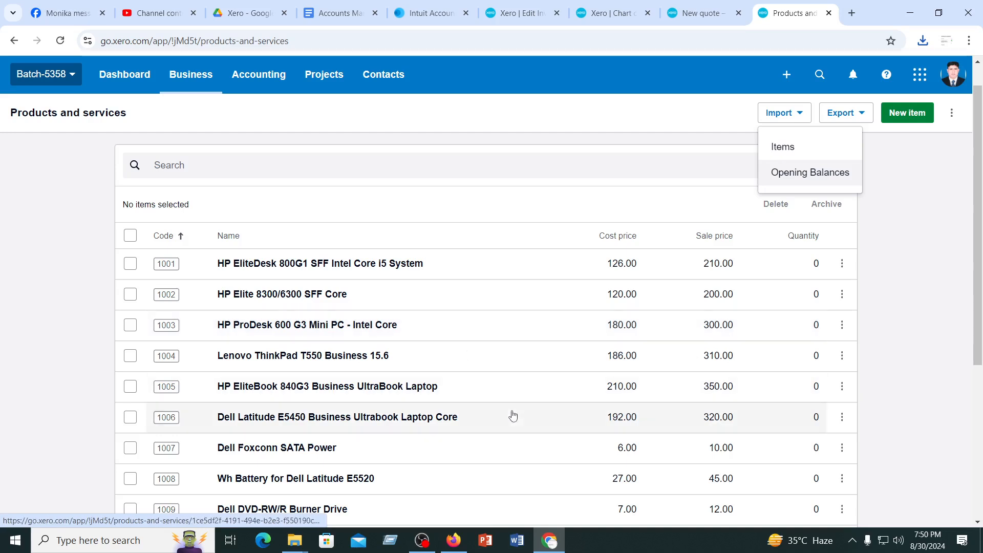
click(818, 176)
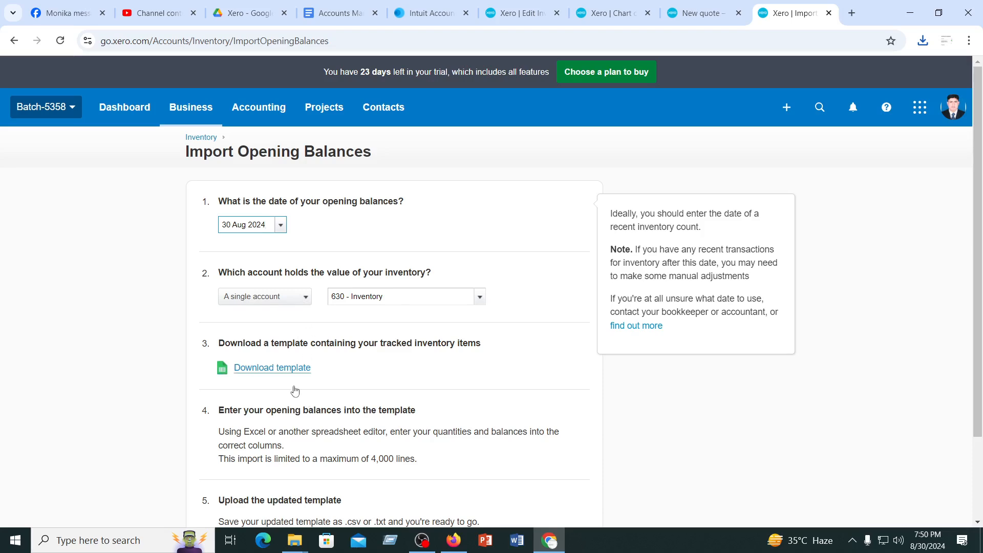
Select InventoryOpeningBalances-20230513 (3).csv as the updated opening balances template and continue to the import summary
scroll(307, 404, down, 2)
click(241, 444)
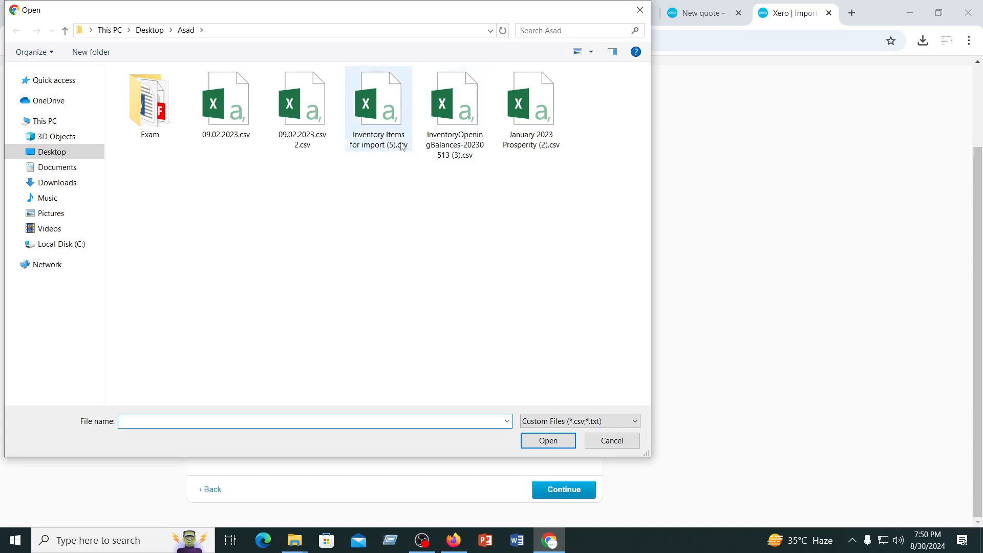
click(445, 109)
click(549, 441)
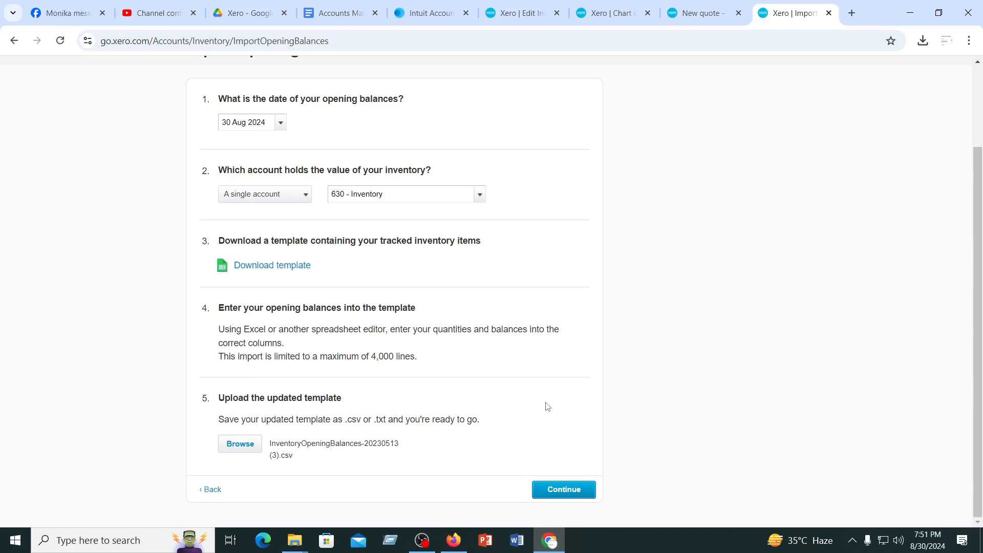
click(564, 492)
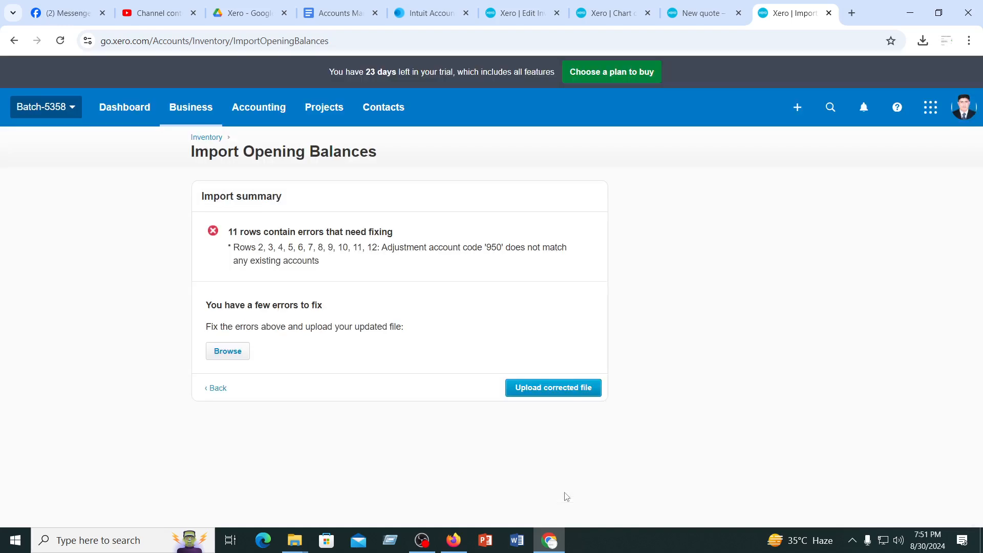
Try to upload the corrected file without choosing one, return to Products and services and examine the items' quantities
click(544, 392)
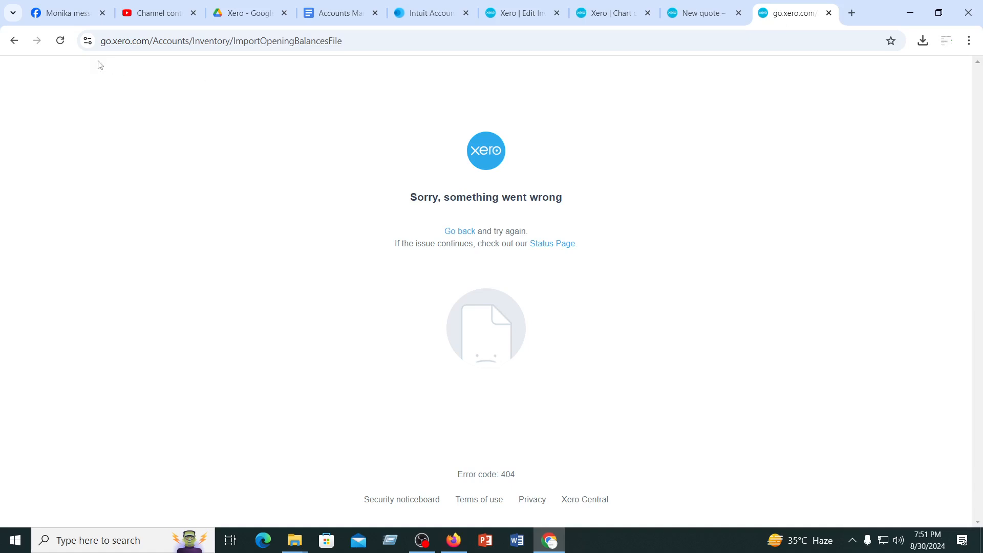
click(15, 43)
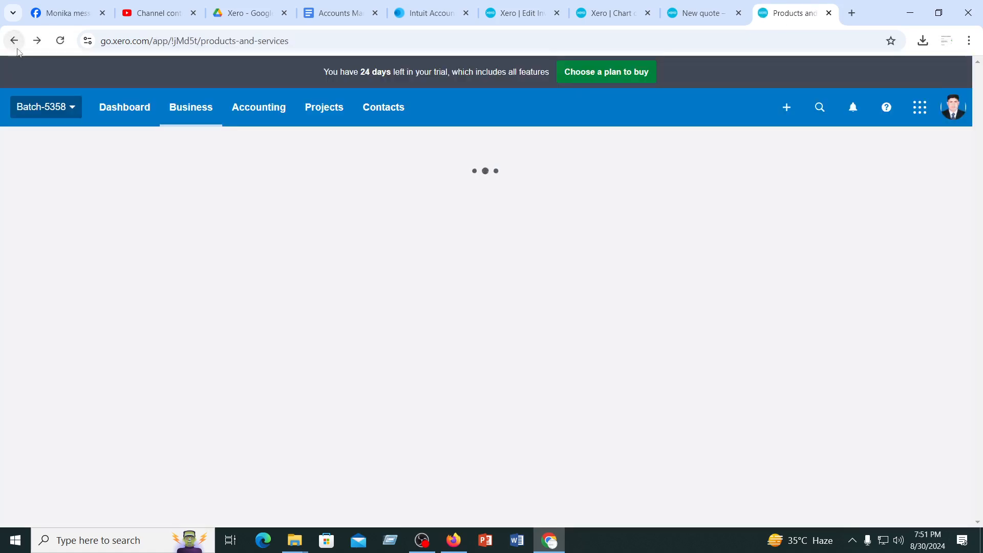
scroll(418, 342, down, 1)
scroll(419, 342, down, 5)
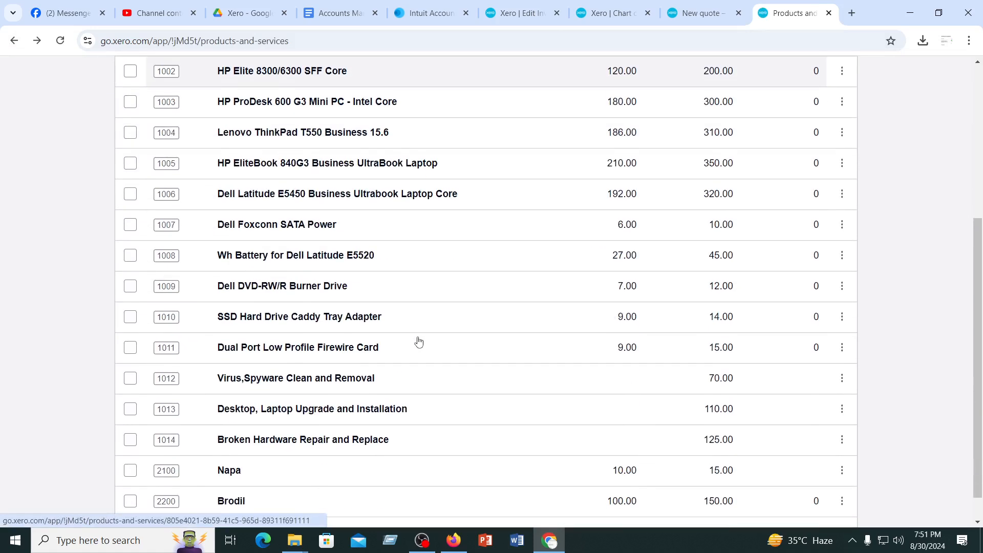
scroll(419, 342, up, 5)
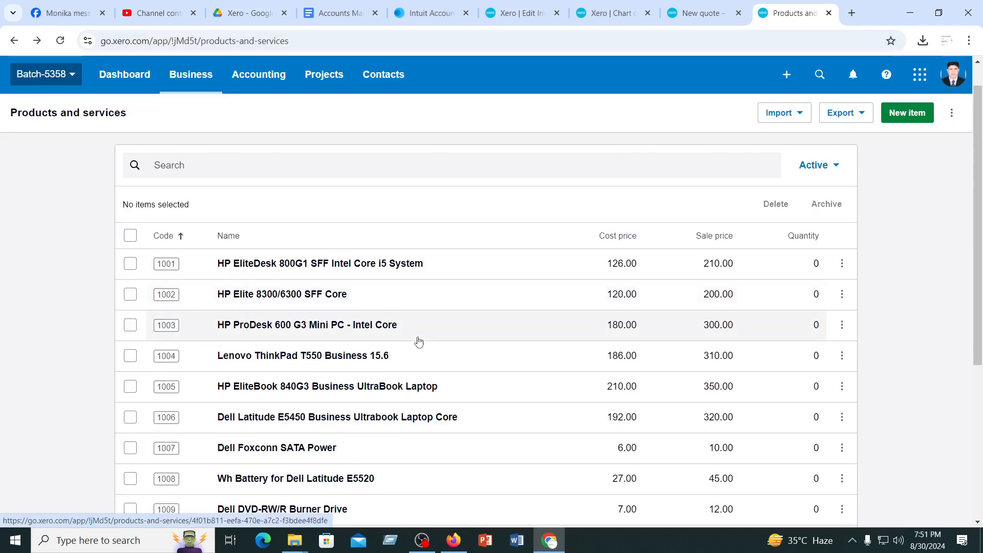
scroll(419, 342, up, 1)
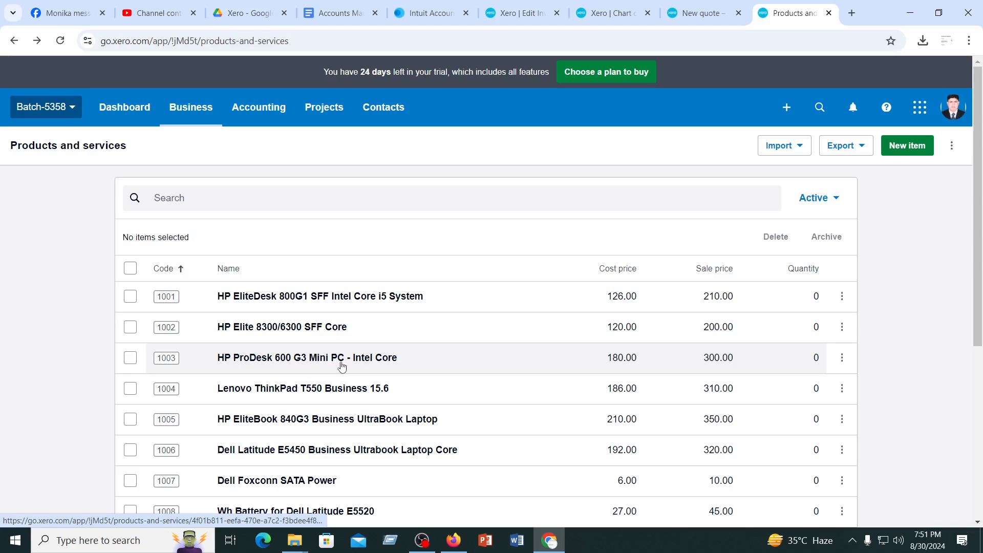
scroll(342, 366, down, 6)
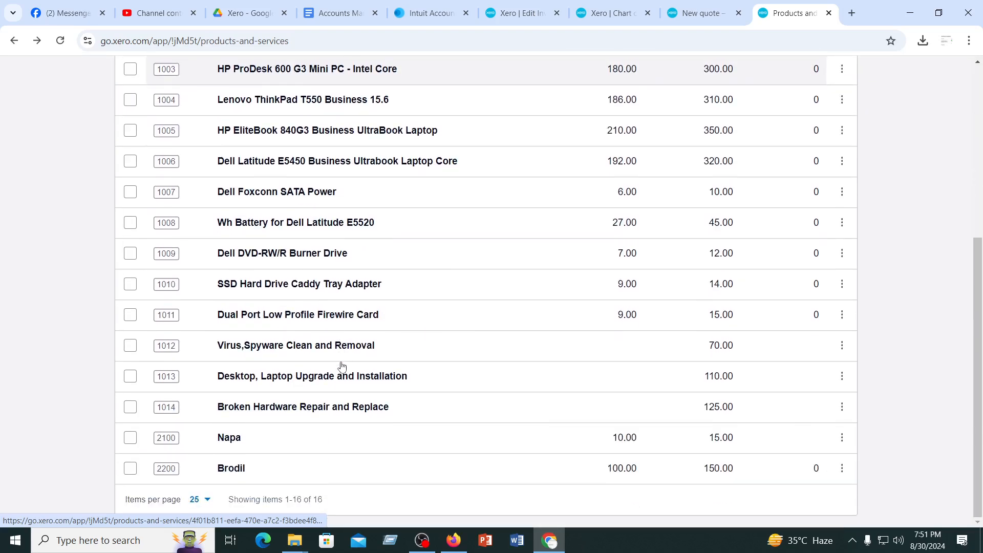
Start another opening balances import with inventory held in multiple accounts, and download and open its template InventoryOpeningBalances-20240830.csv
scroll(822, 145, up, 6)
click(789, 147)
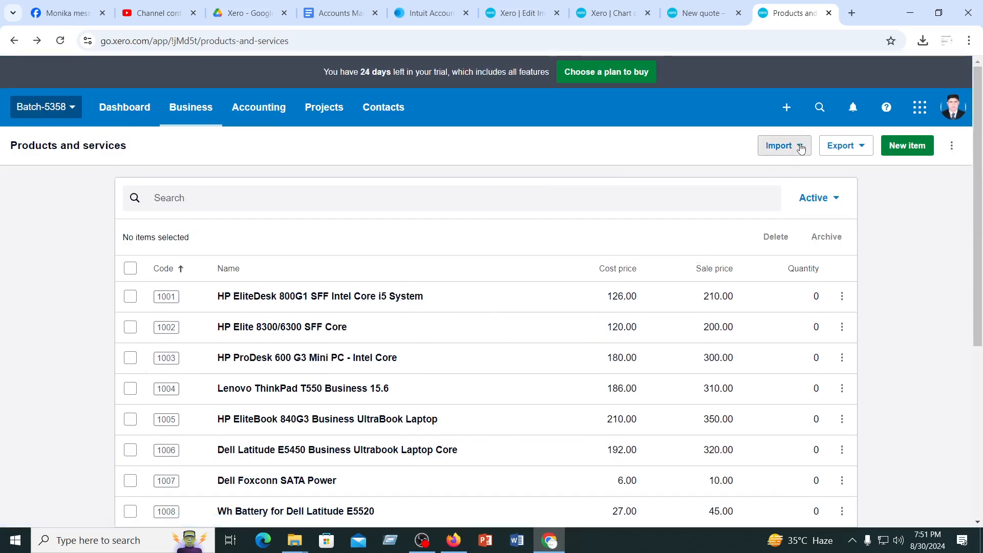
click(797, 210)
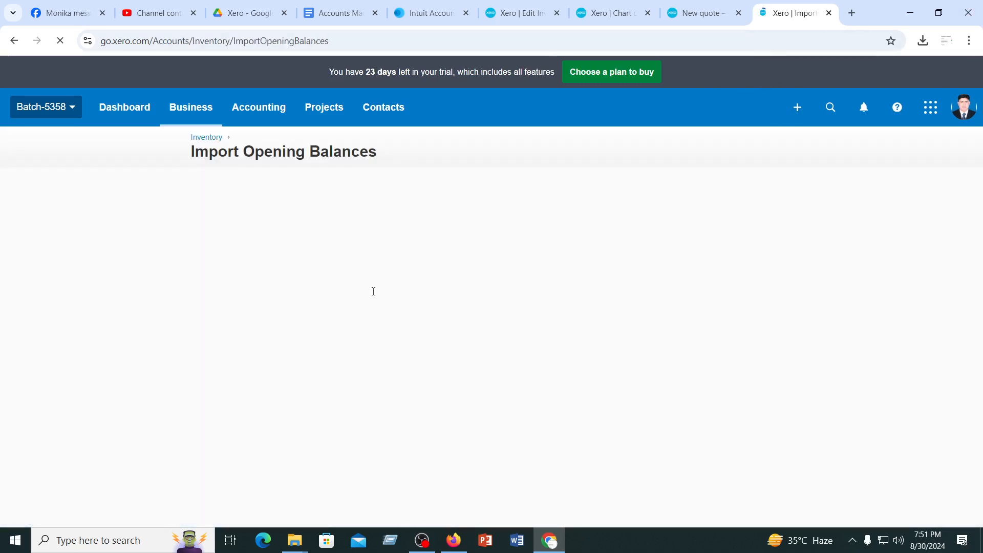
scroll(287, 341, down, 2)
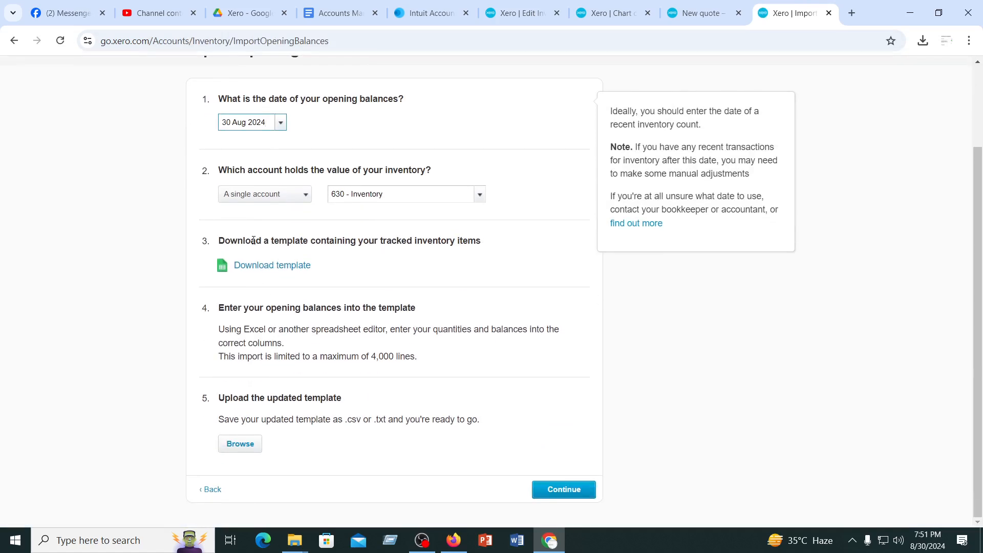
click(305, 197)
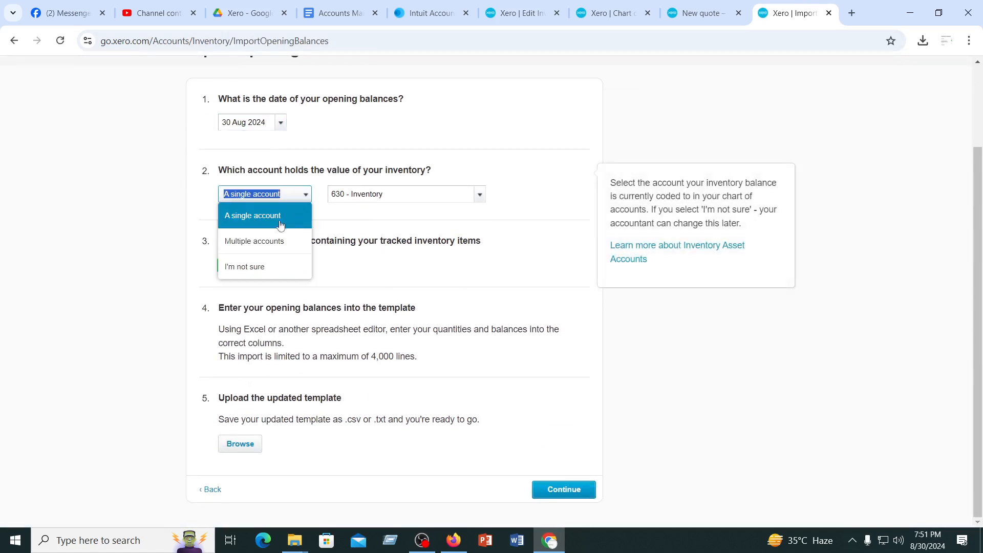
click(248, 242)
click(271, 265)
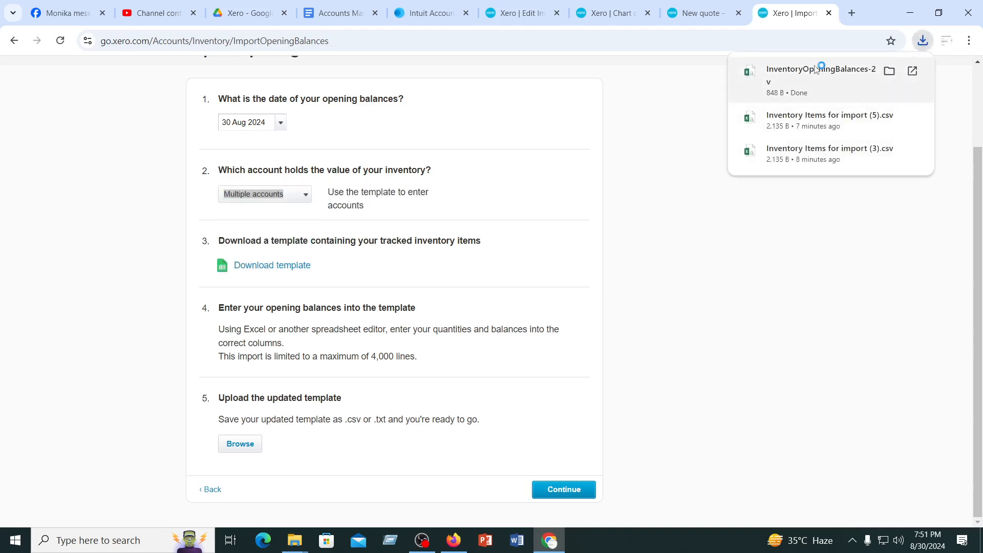
click(817, 70)
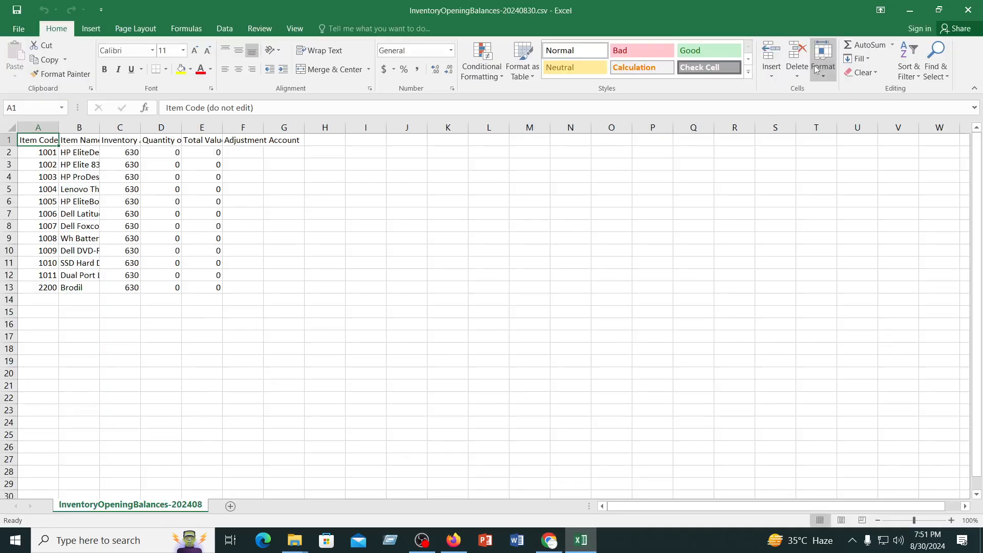
Widen the Inventory Asset Account, Quantity on Hand and Adjustment Account columns in the downloaded template to examine its headings
click(357, 300)
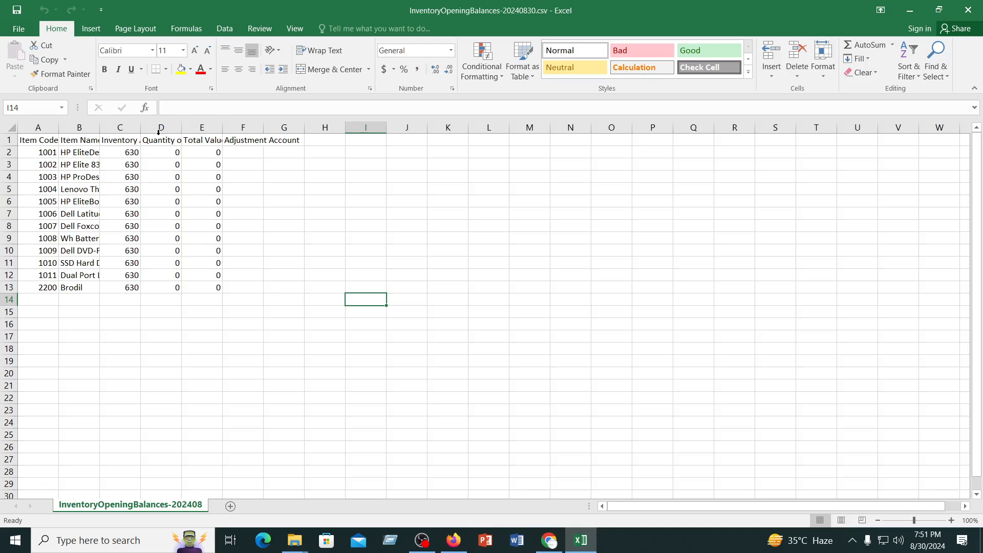
click(67, 237)
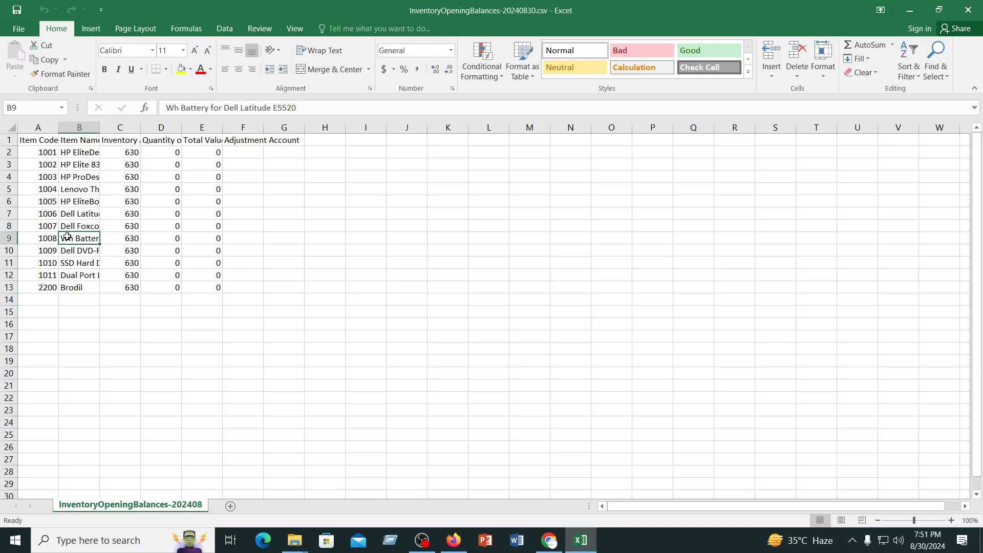
double_click(140, 127)
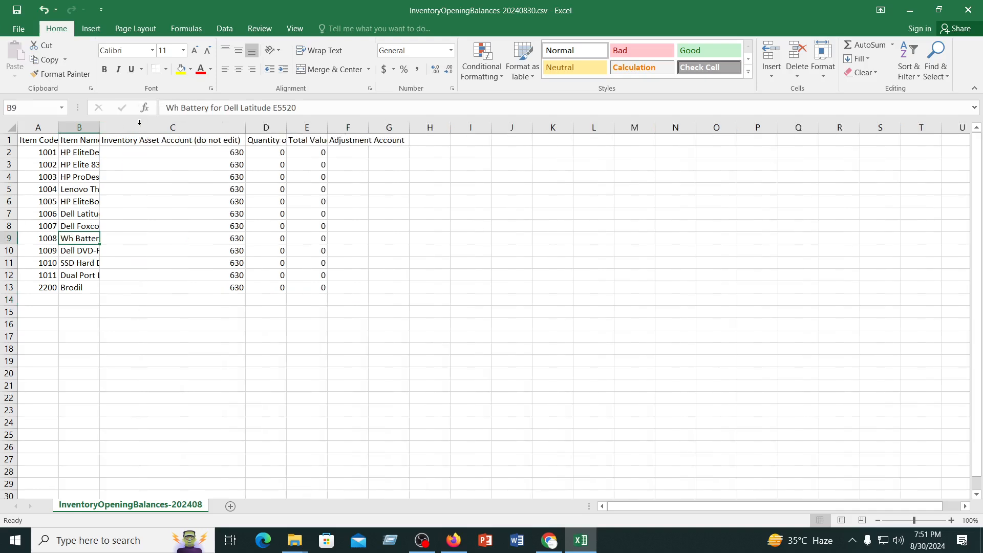
double_click(287, 127)
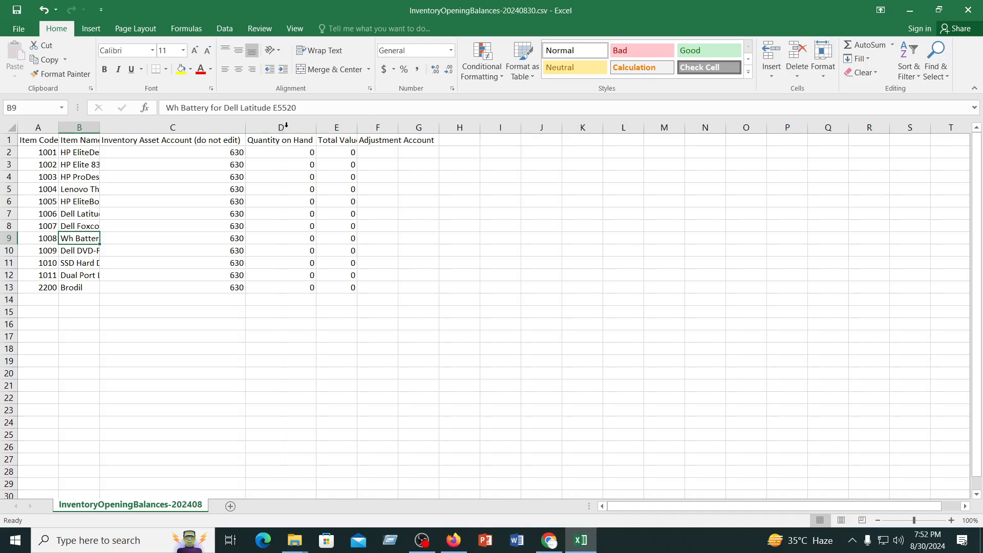
click(378, 152)
double_click(399, 127)
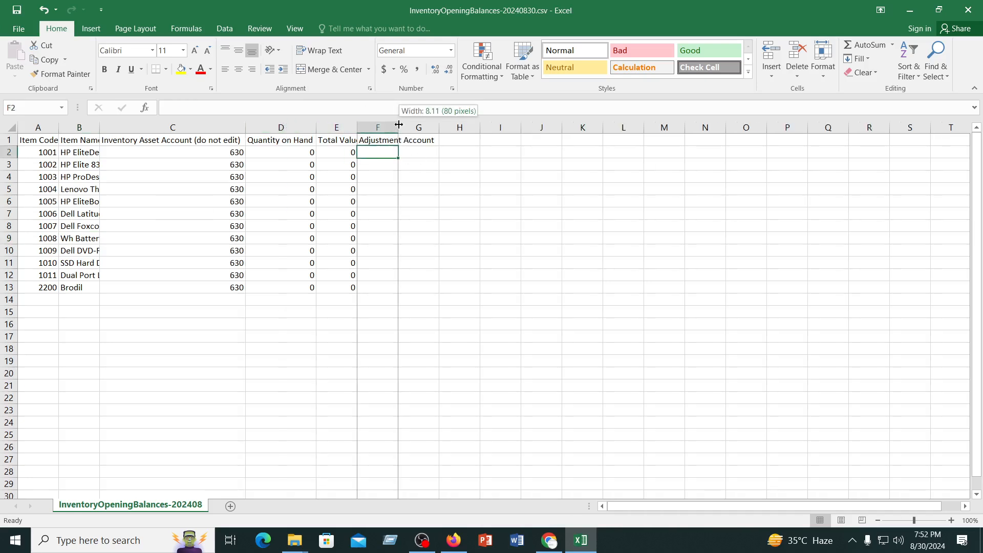
click(407, 260)
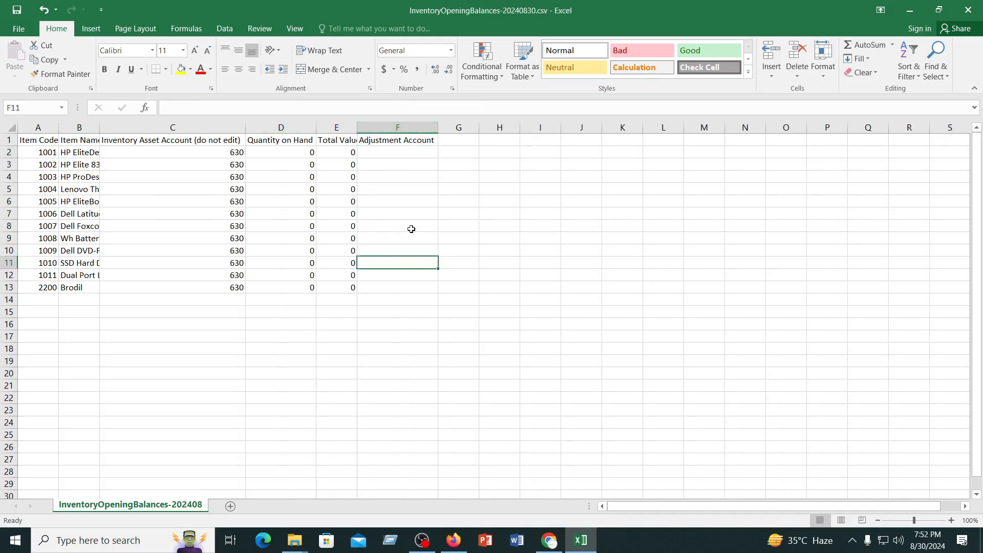
click(390, 152)
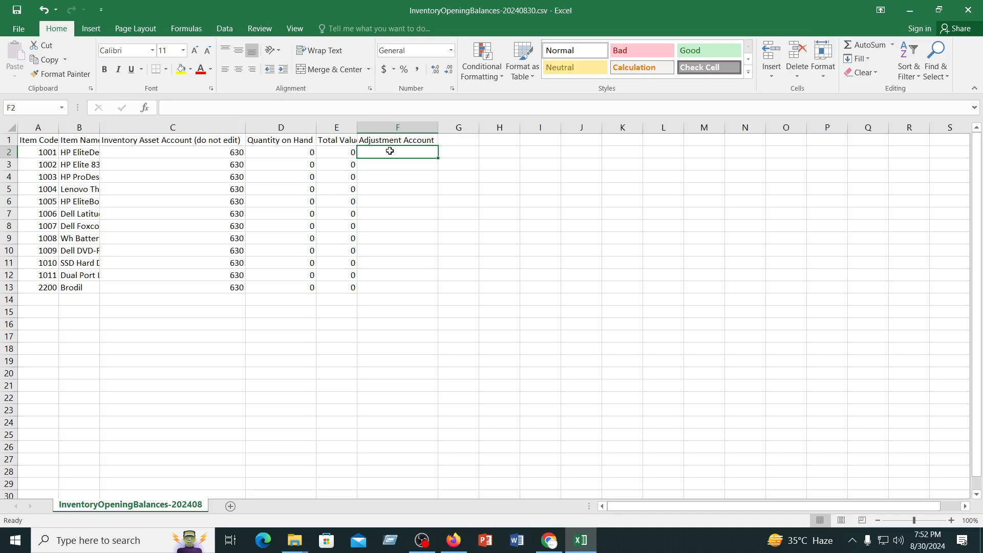
Open the previously prepared InventoryOpeningBalances-20230513 (3).csv from its desktop folder in Excel
click(295, 540)
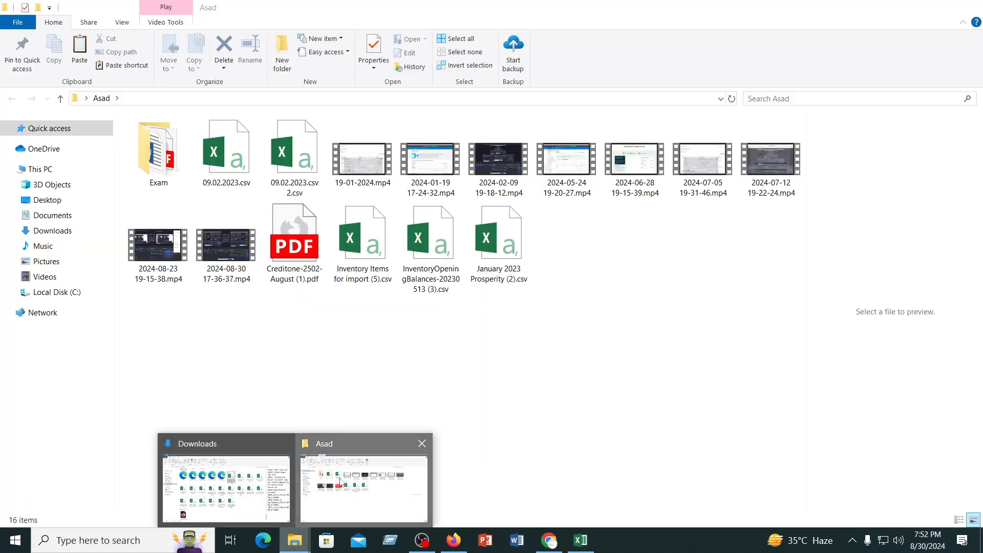
click(338, 487)
double_click(431, 240)
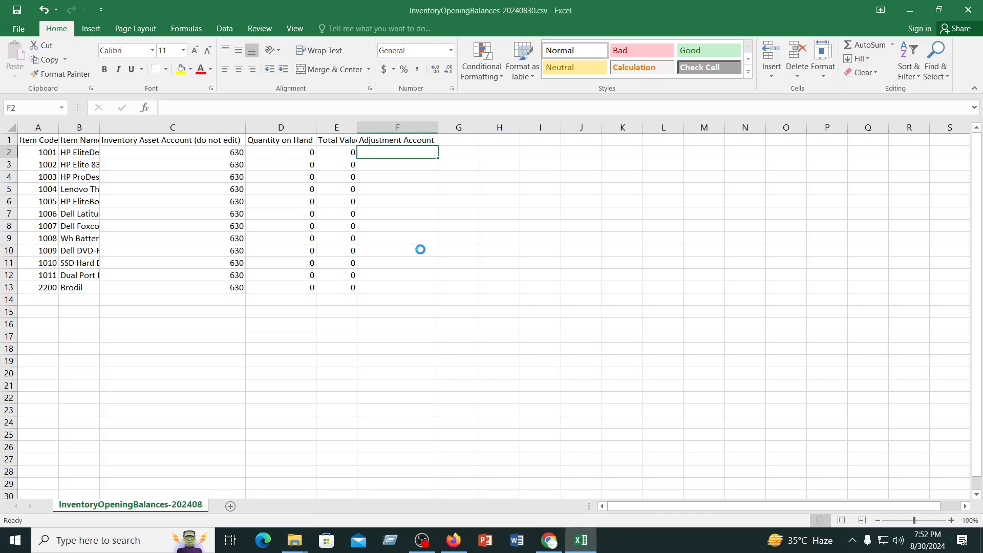
Set the Adjustment Account to 970 for every item from 1001 to 1011, in cells F2 to F12
click(253, 162)
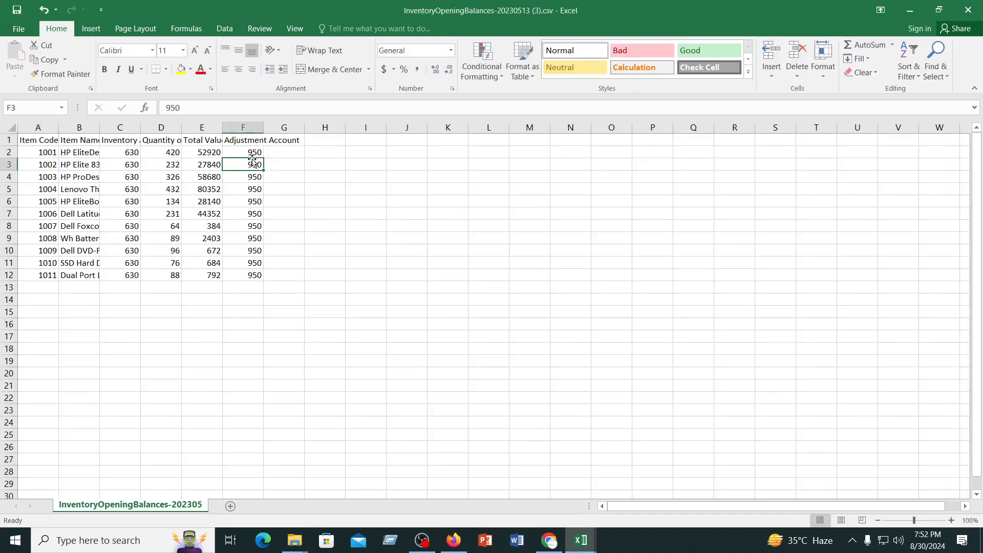
click(263, 154)
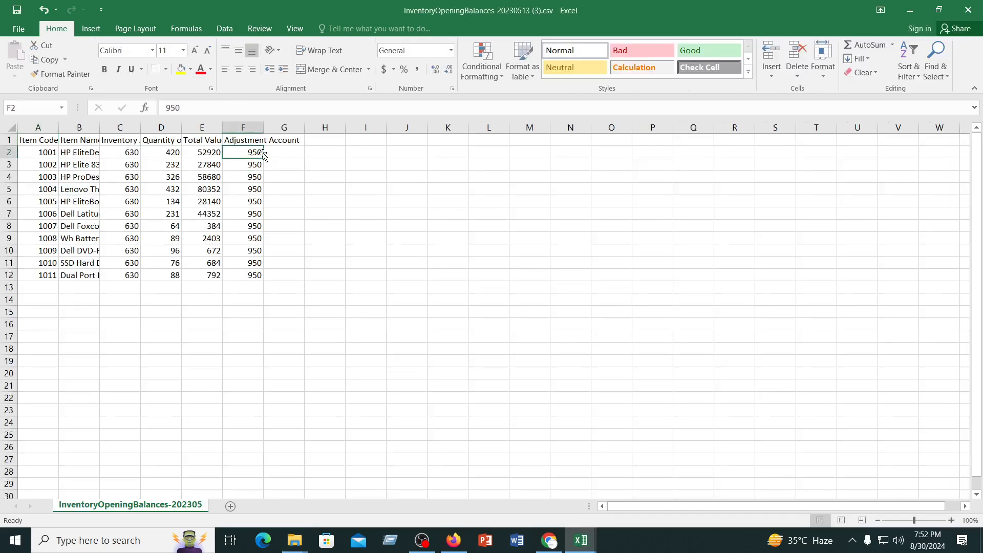
text(97)
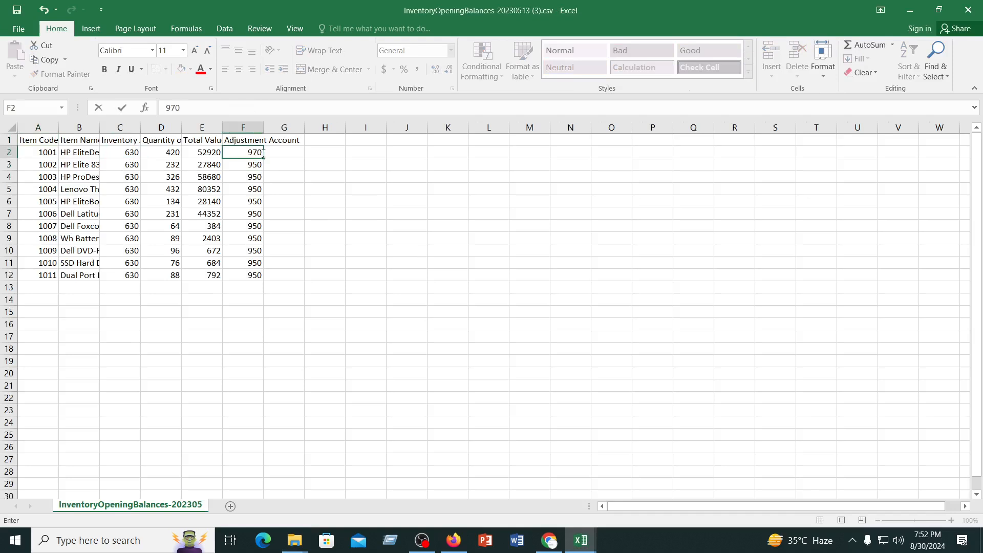
key(Return)
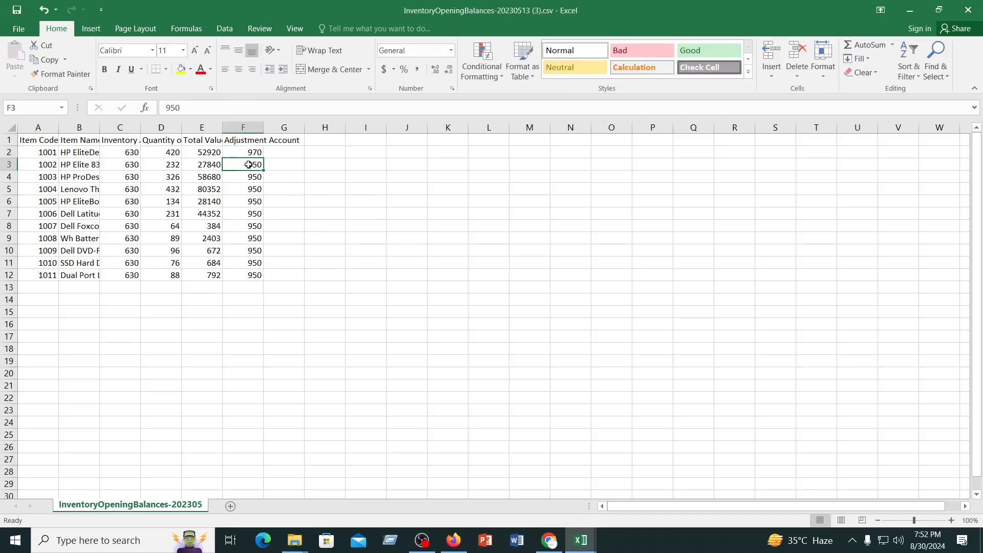
text(97)
click(357, 203)
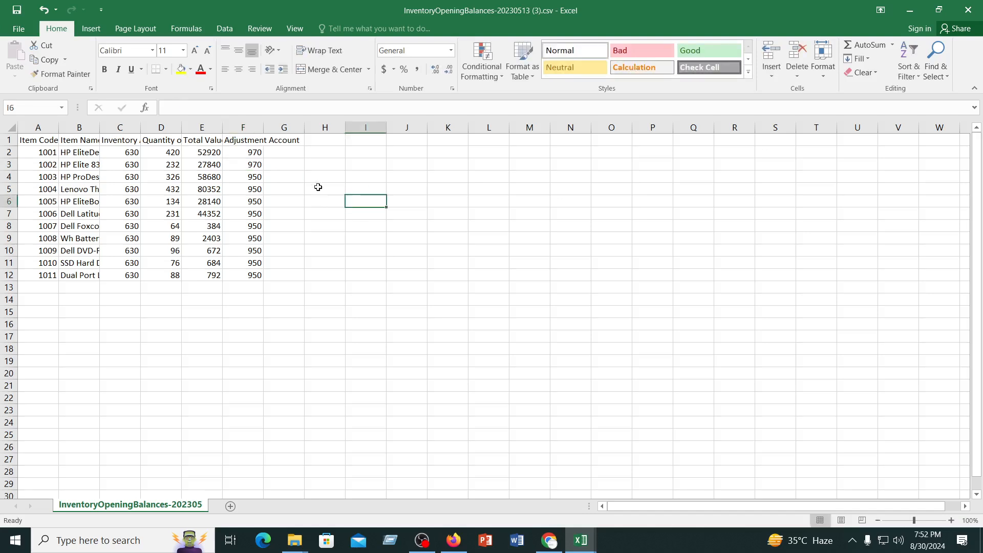
drag(254, 154, 264, 280)
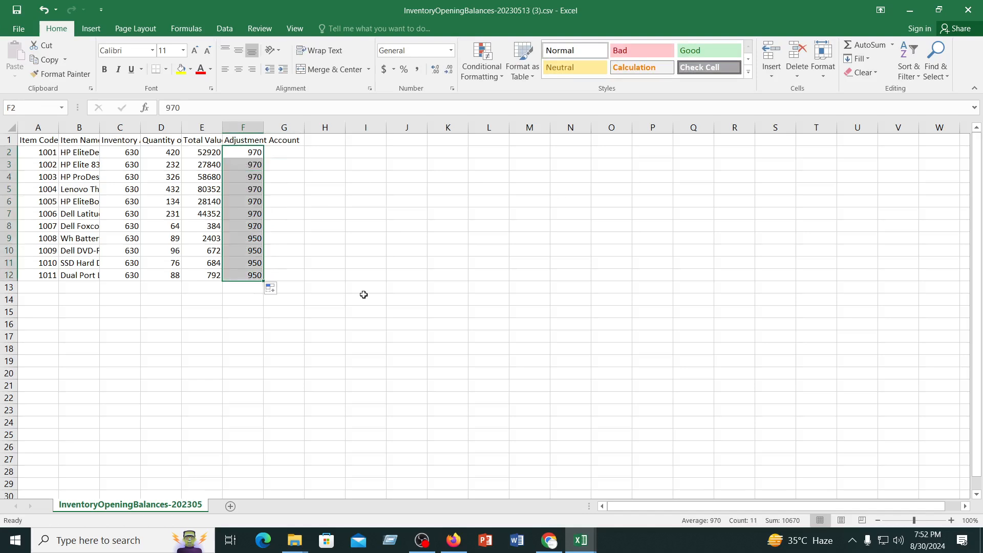
click(360, 293)
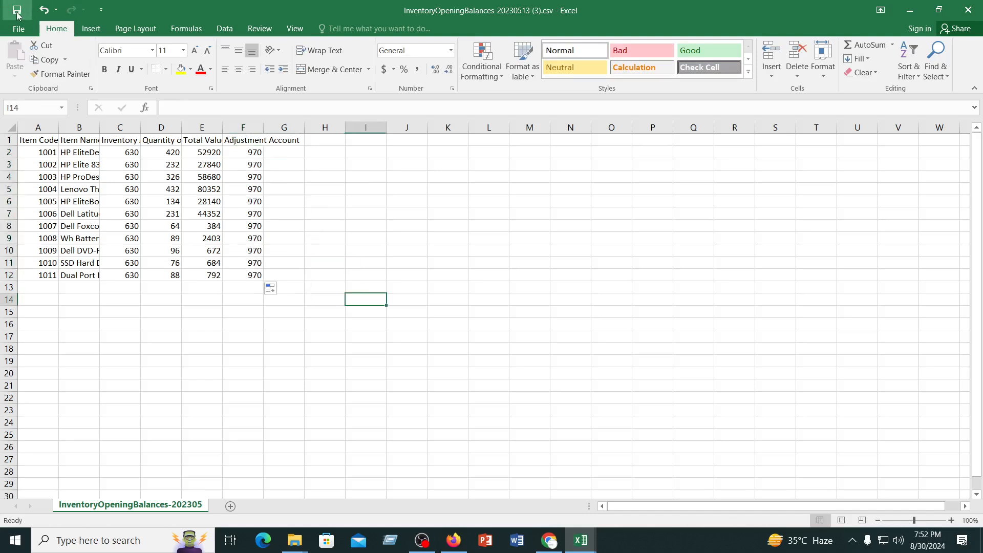
Save InventoryOpeningBalances-20230513 (3).csv in the CSV format and close the workbook
click(17, 12)
click(449, 309)
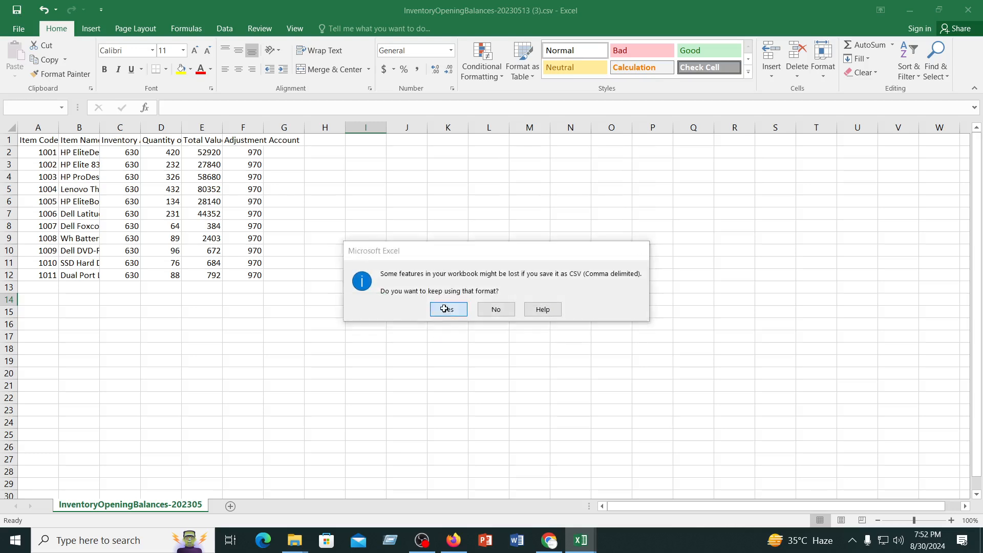
click(454, 225)
click(979, 6)
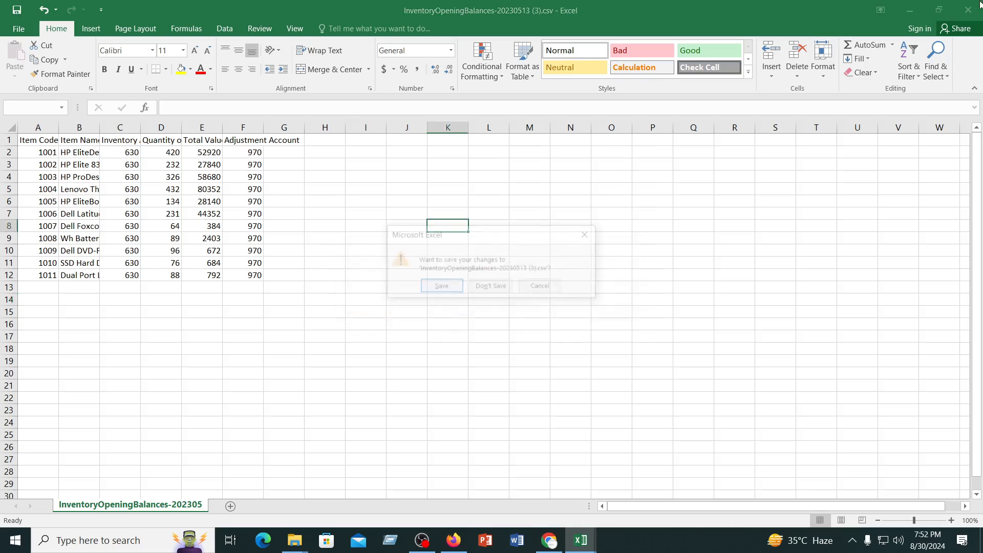
click(440, 286)
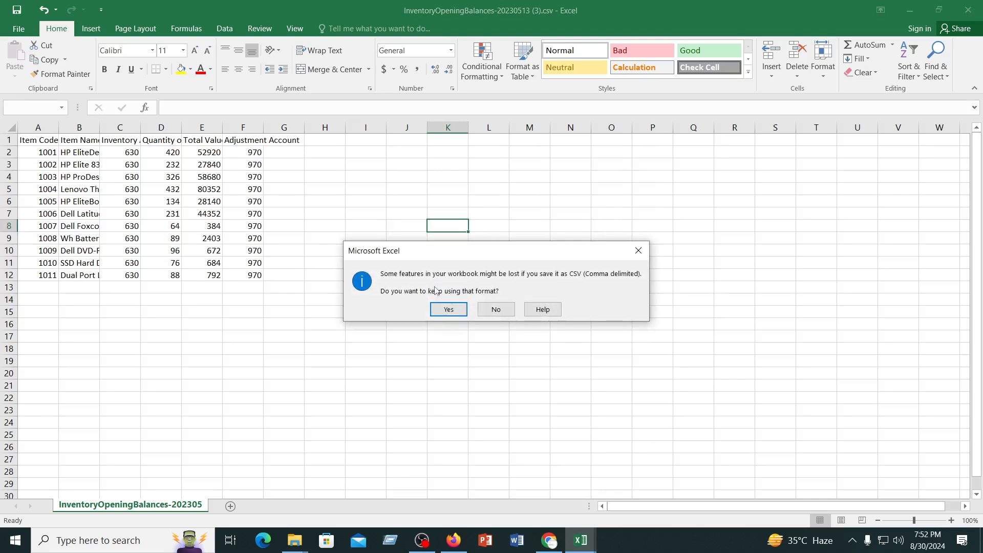
click(443, 309)
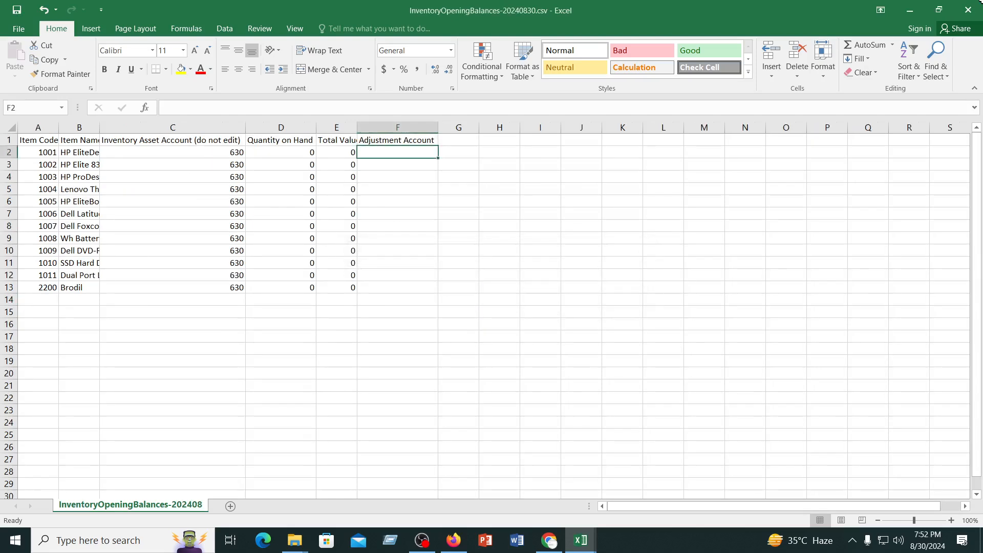
Close the downloaded InventoryOpeningBalances-20240830.csv template without saving its changes
click(968, 9)
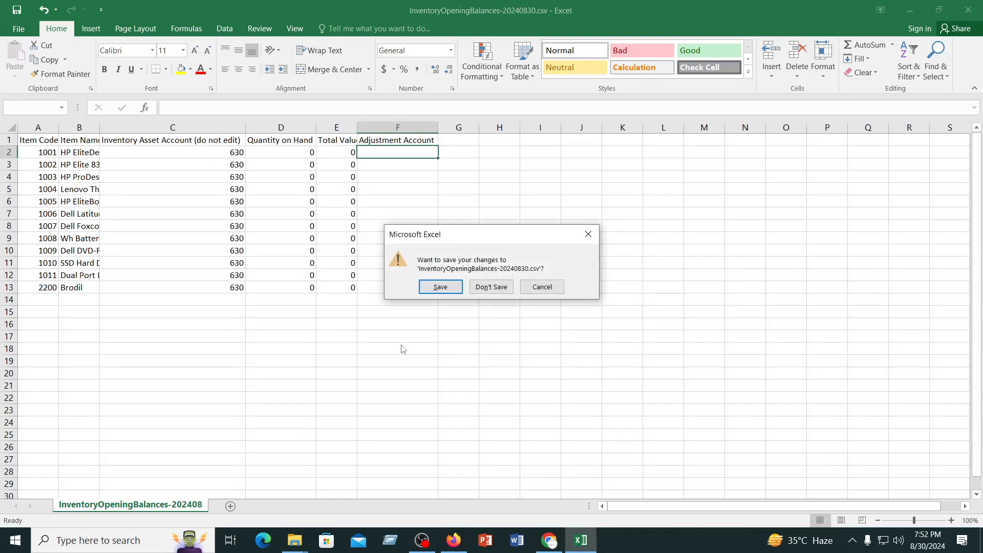
click(587, 546)
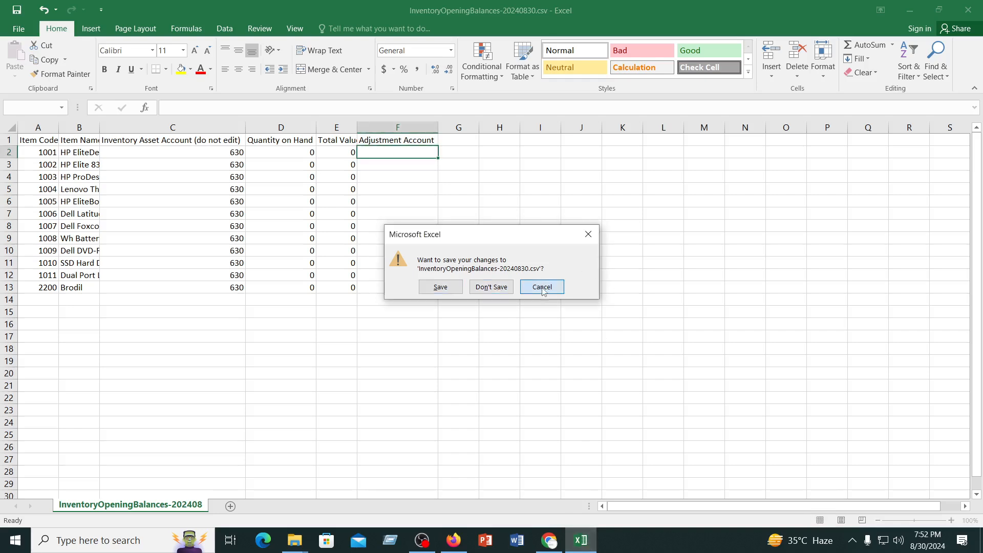
click(542, 287)
click(582, 543)
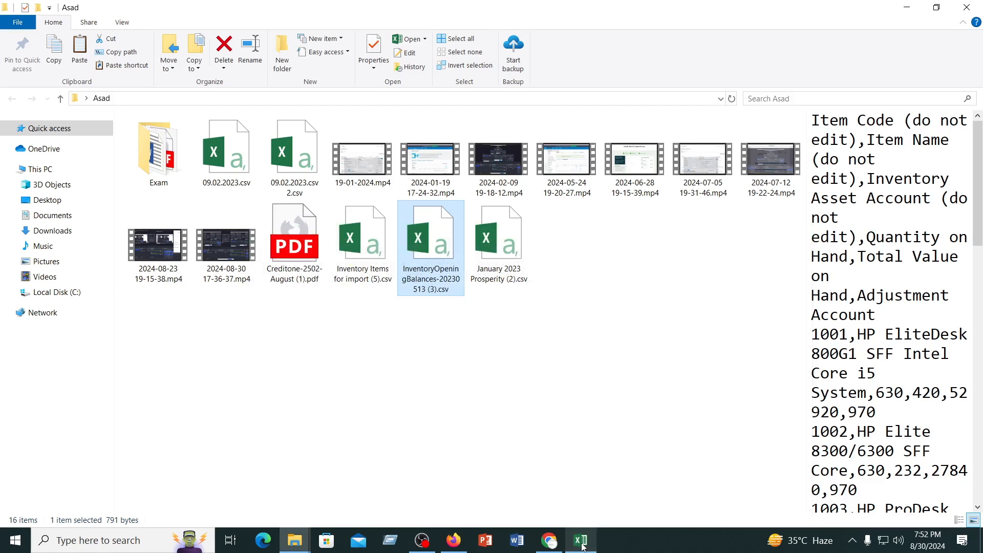
click(583, 546)
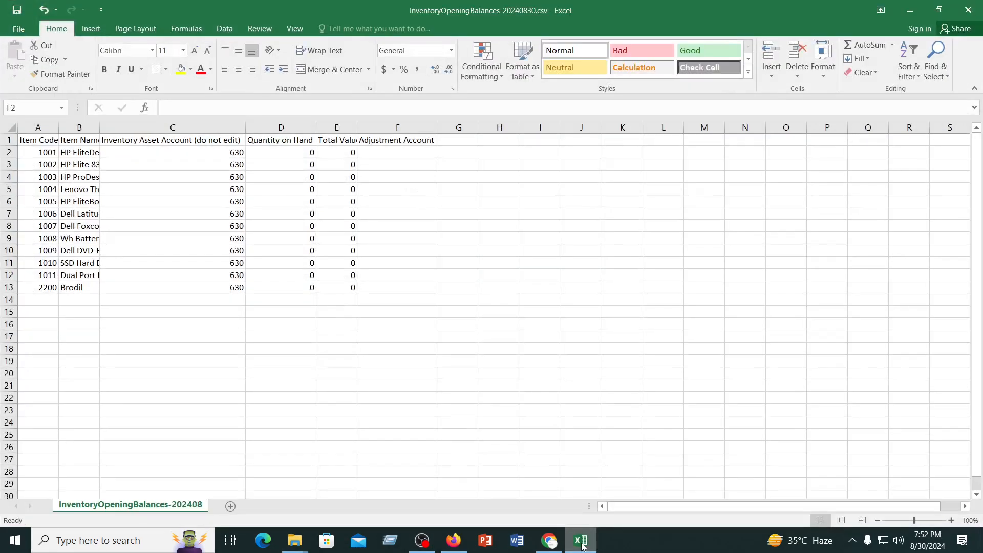
click(975, 10)
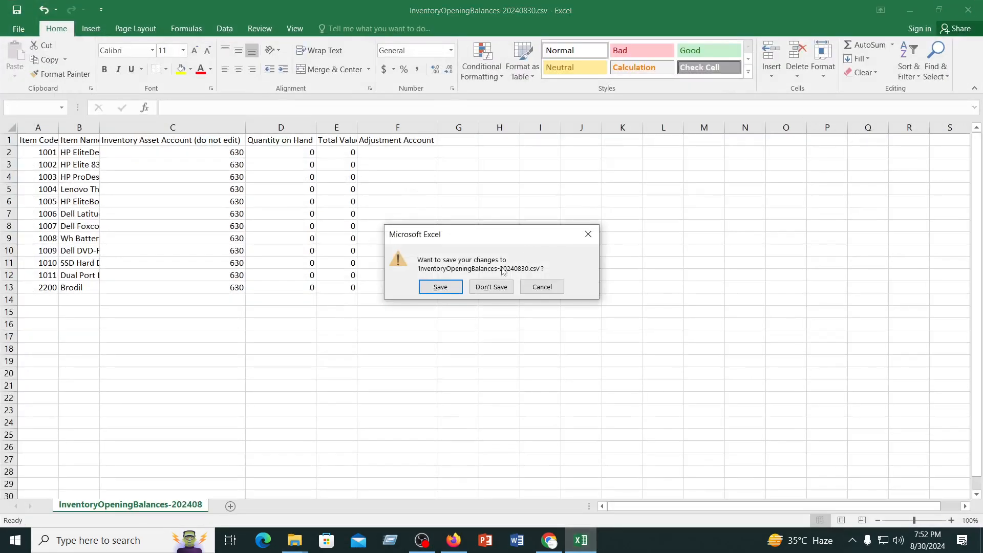
click(493, 288)
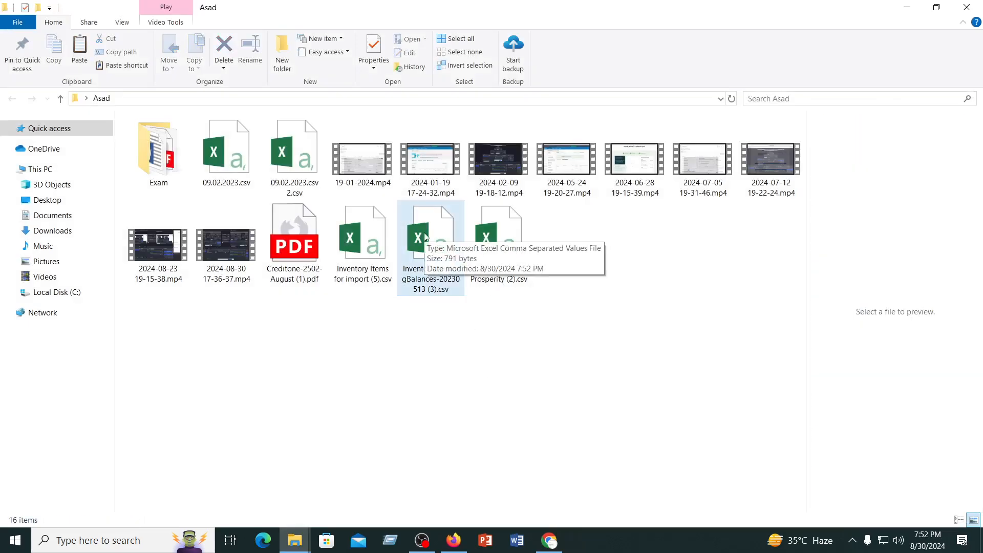
Reopen InventoryOpeningBalances-20230513 (3).csv to check the saved adjustment accounts and close it again
double_click(426, 243)
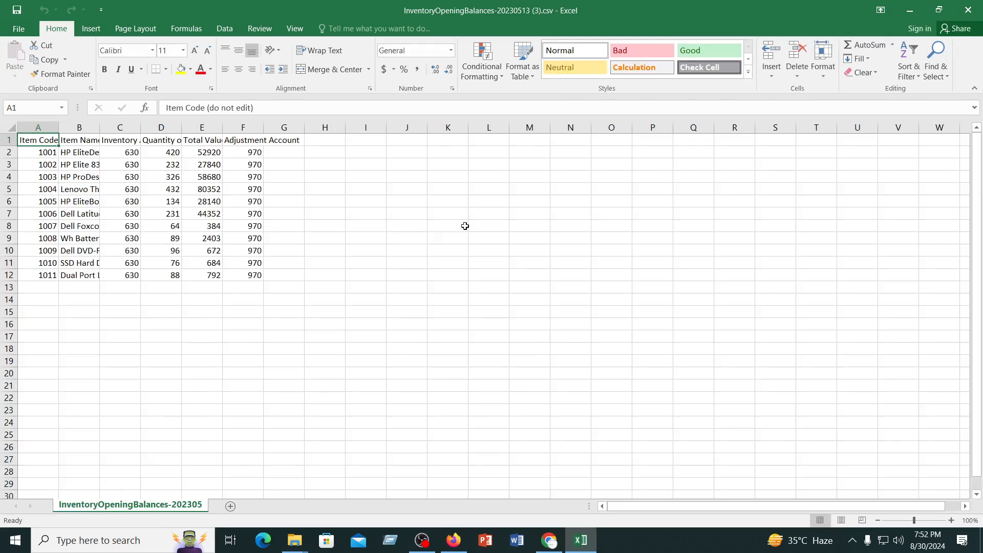
click(968, 10)
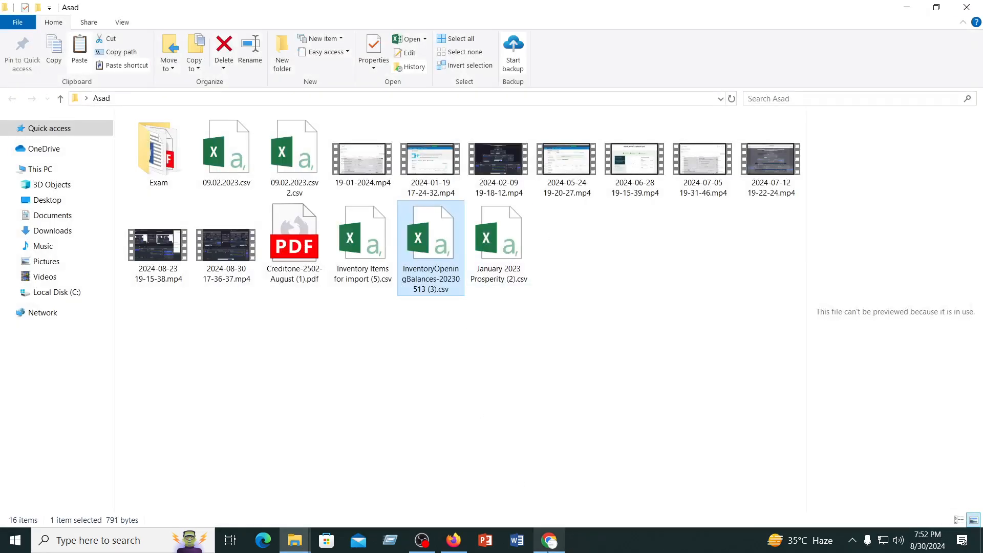
Back in Xero, import InventoryOpeningBalances-20230513 (3).csv as the inventory opening balances and check the quantities in the products list
click(551, 542)
click(239, 444)
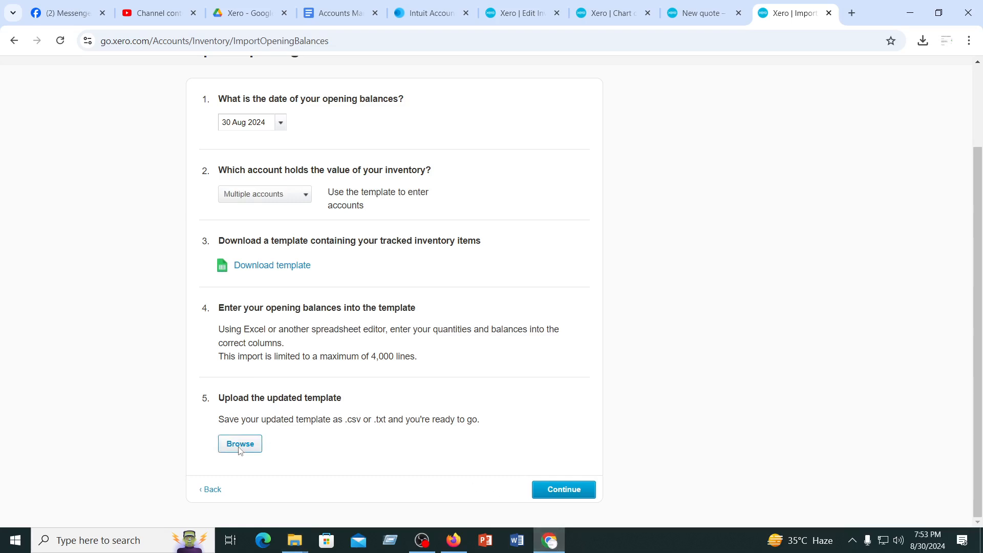
click(456, 116)
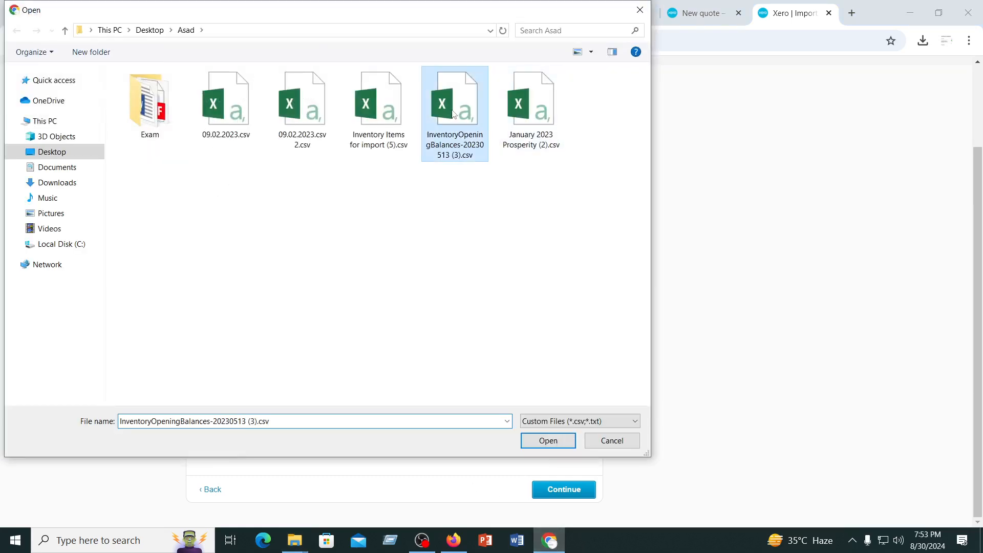
click(547, 441)
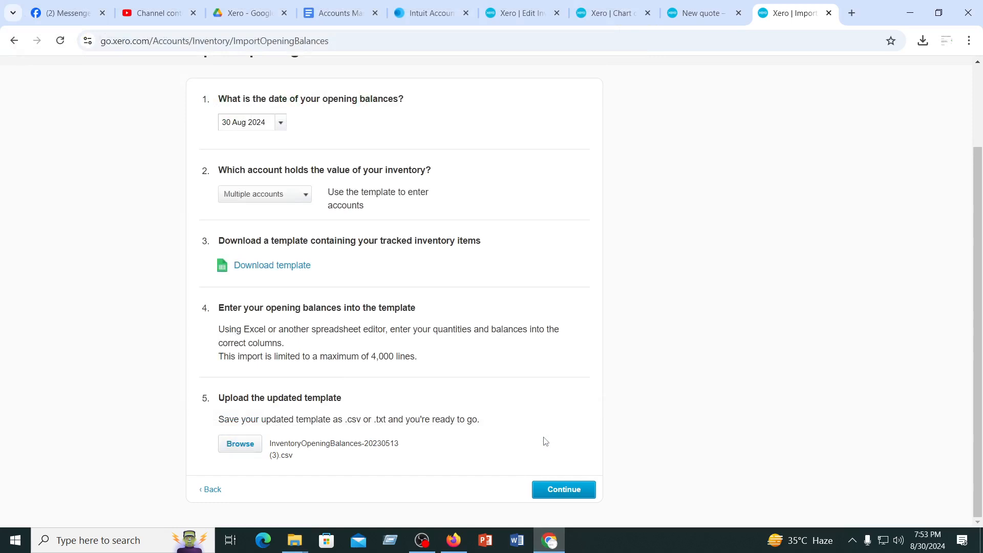
click(562, 490)
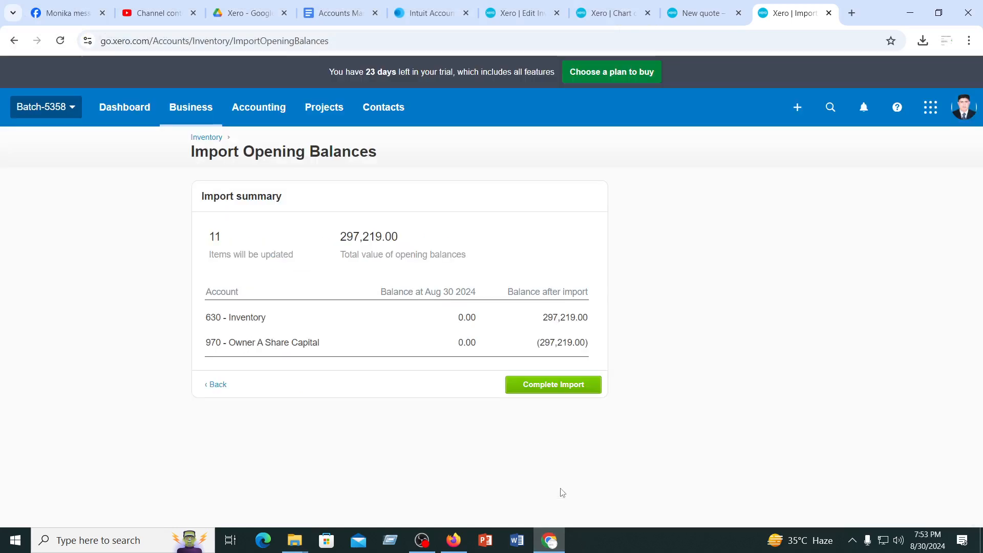
click(563, 390)
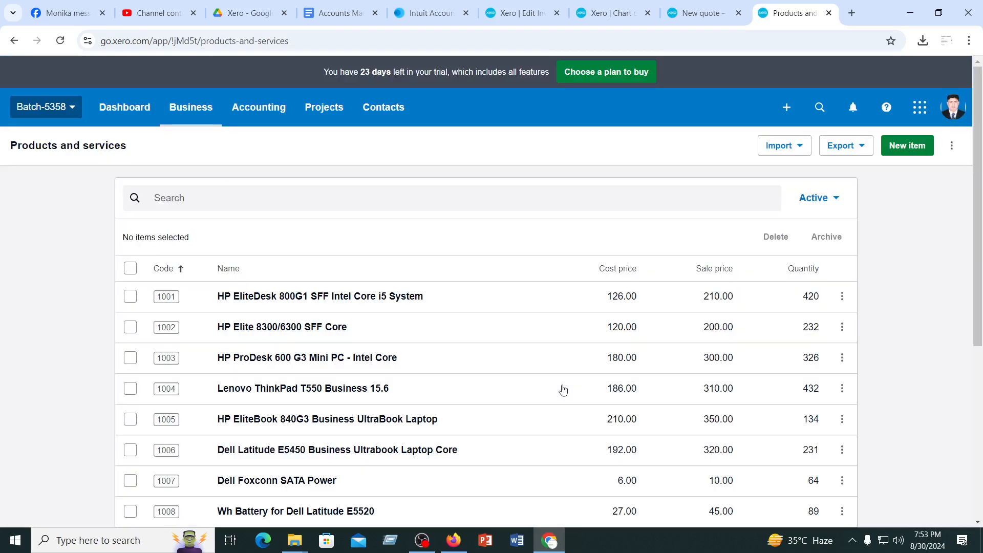
scroll(564, 389, down, 5)
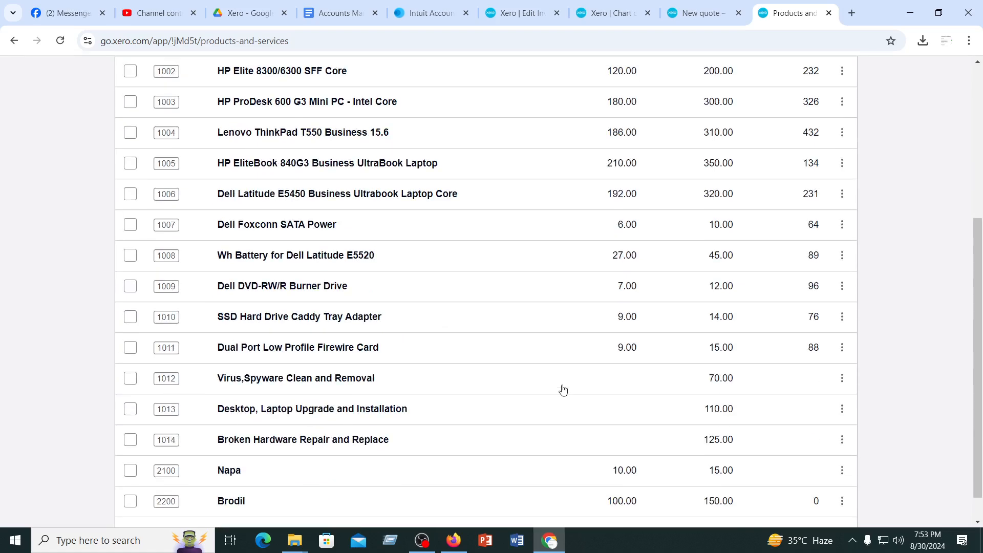
scroll(564, 390, up, 5)
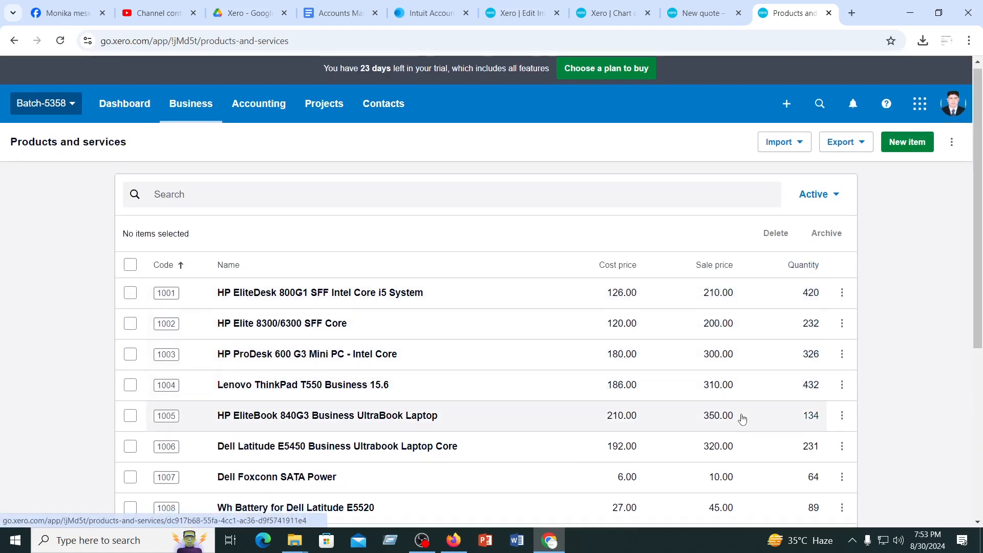
scroll(741, 418, down, 5)
scroll(742, 419, up, 5)
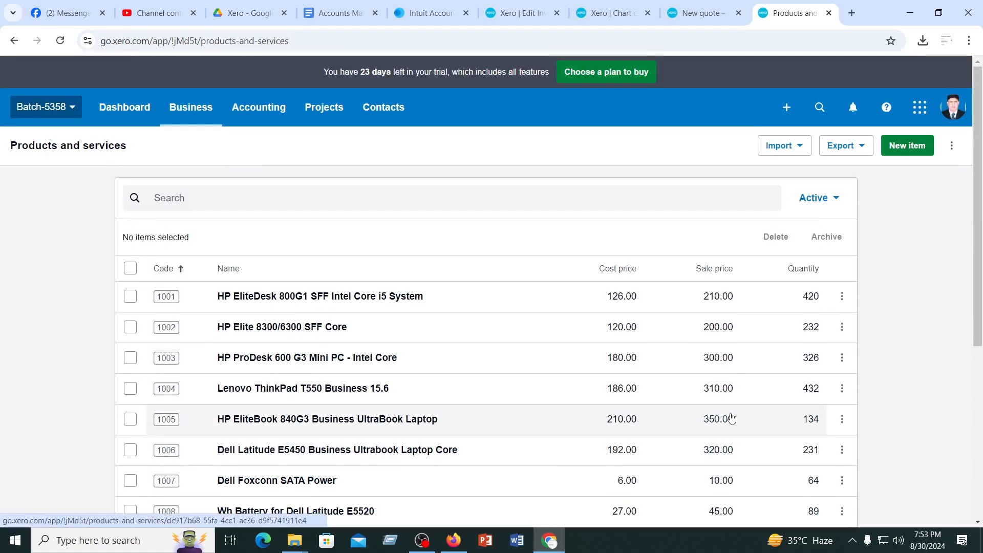
Reload the unsaved new quote and set Alamin Traders as its contact
click(690, 14)
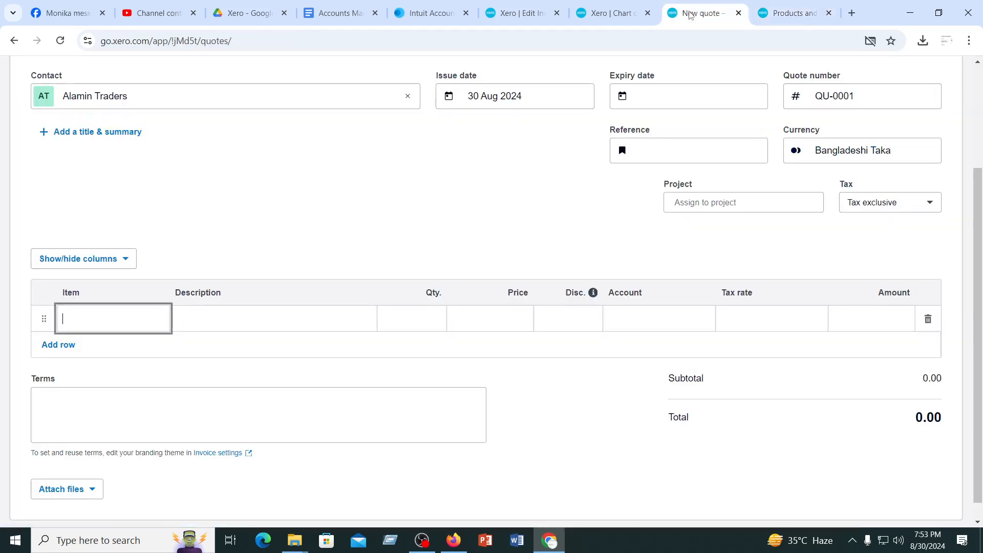
click(60, 42)
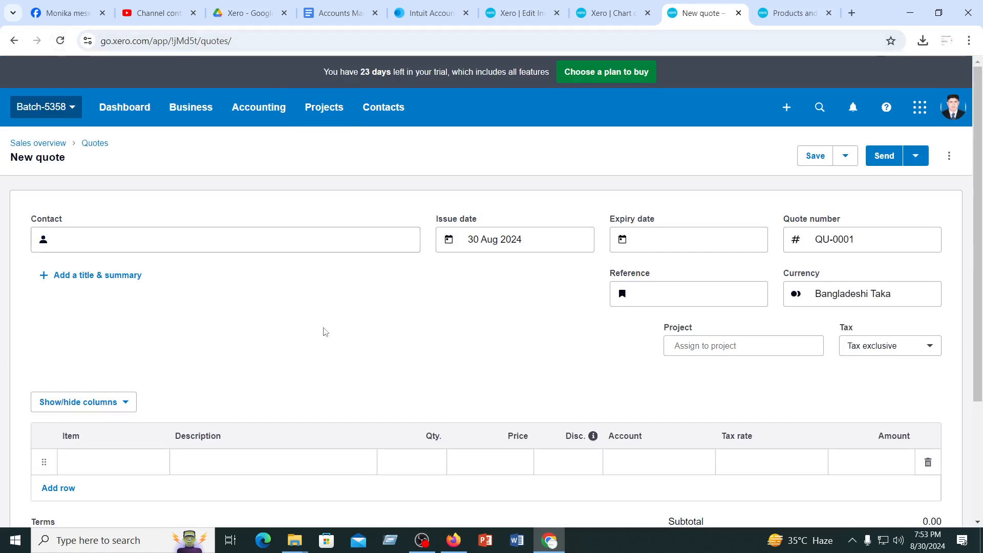
click(62, 239)
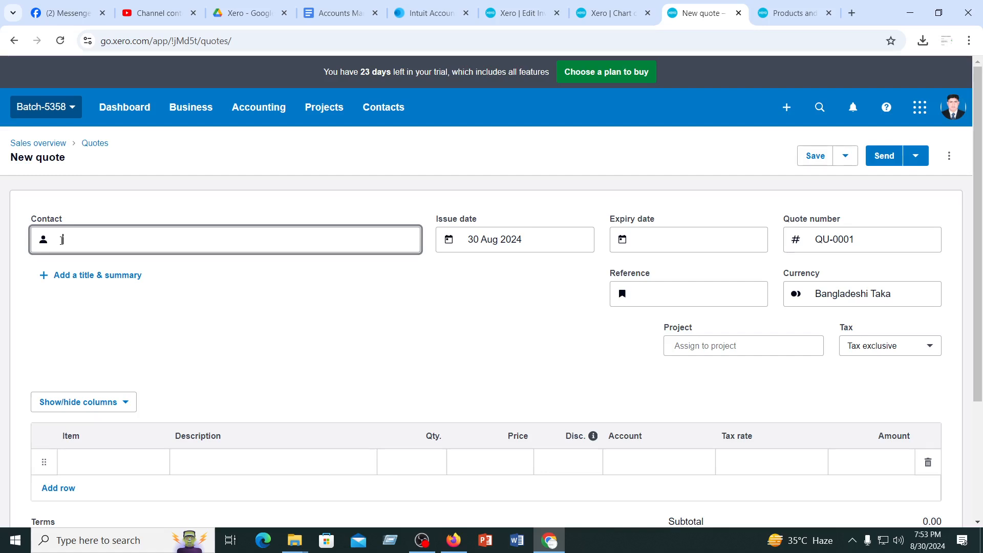
text(a)
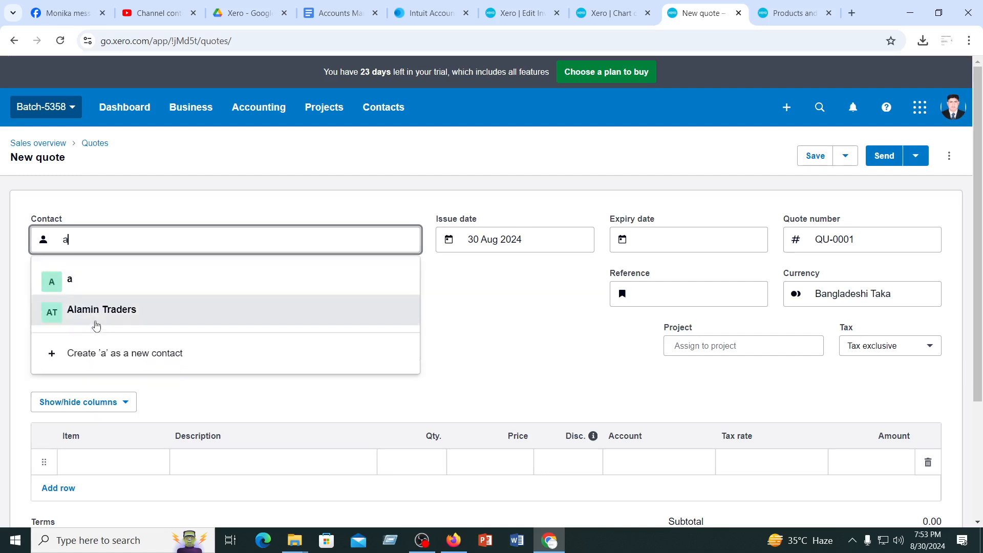
click(98, 316)
Add items 1001 HP EliteDesk 800G1 SFF and 1002 HP Elite 8300/6300 SFF Core as the quote's first two lines
scroll(475, 292, down, 3)
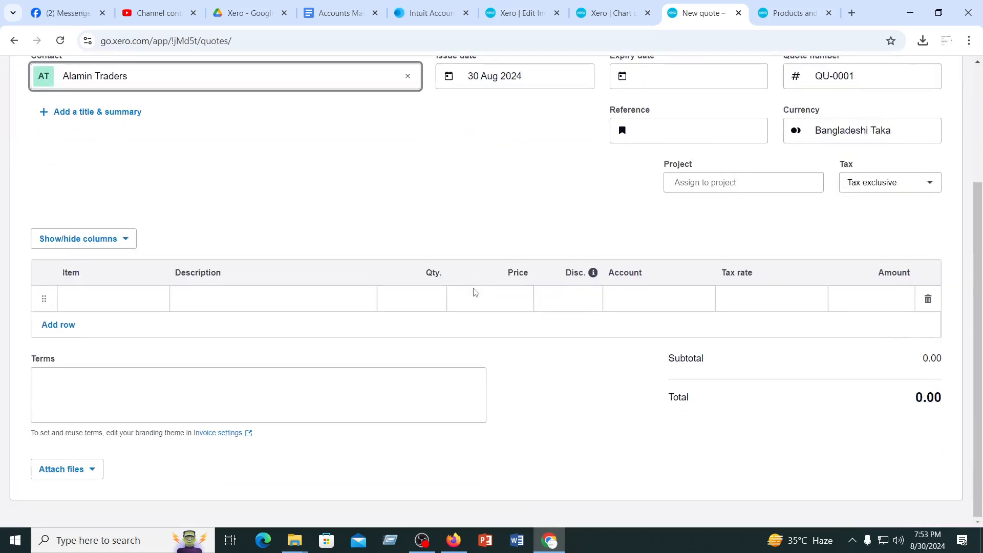
click(100, 297)
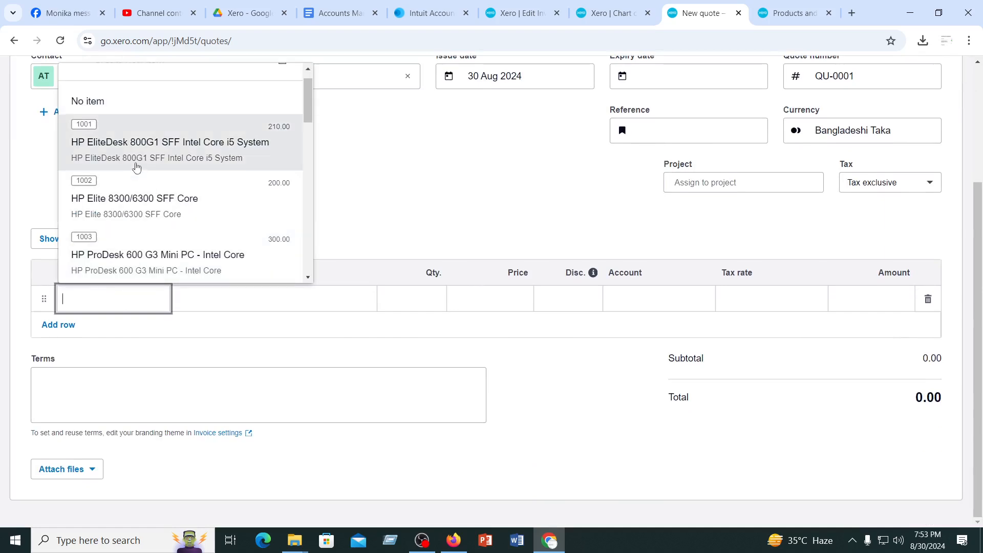
click(132, 163)
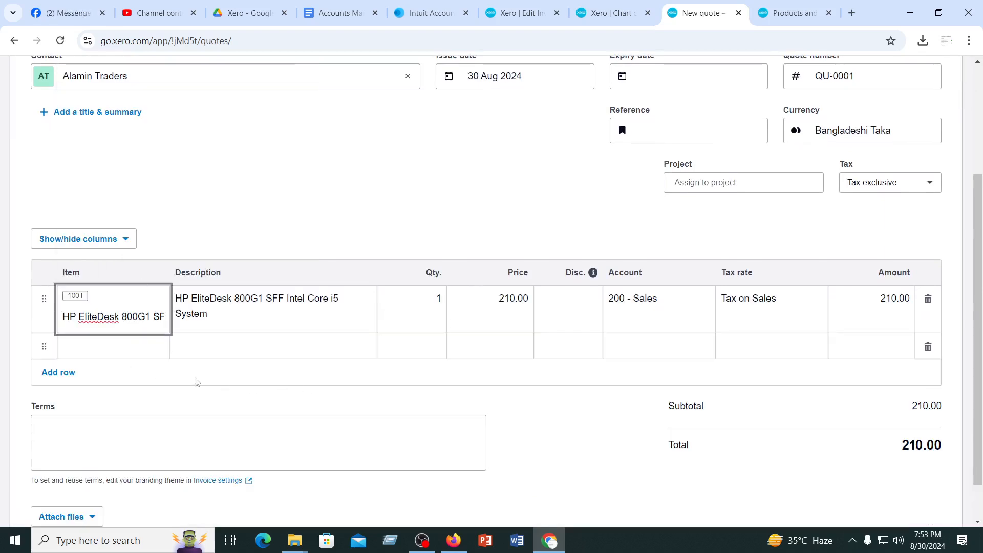
click(118, 347)
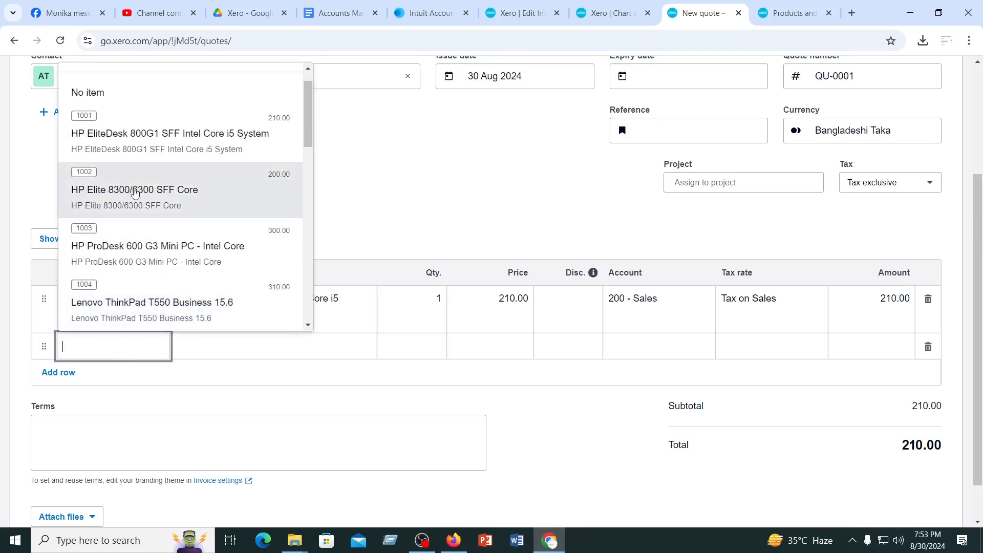
scroll(149, 155, up, 1)
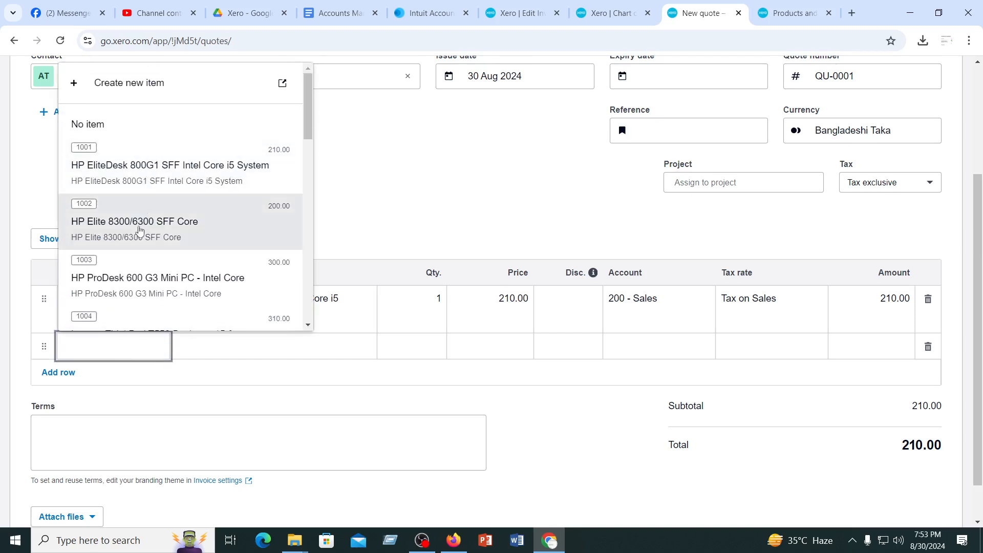
click(142, 228)
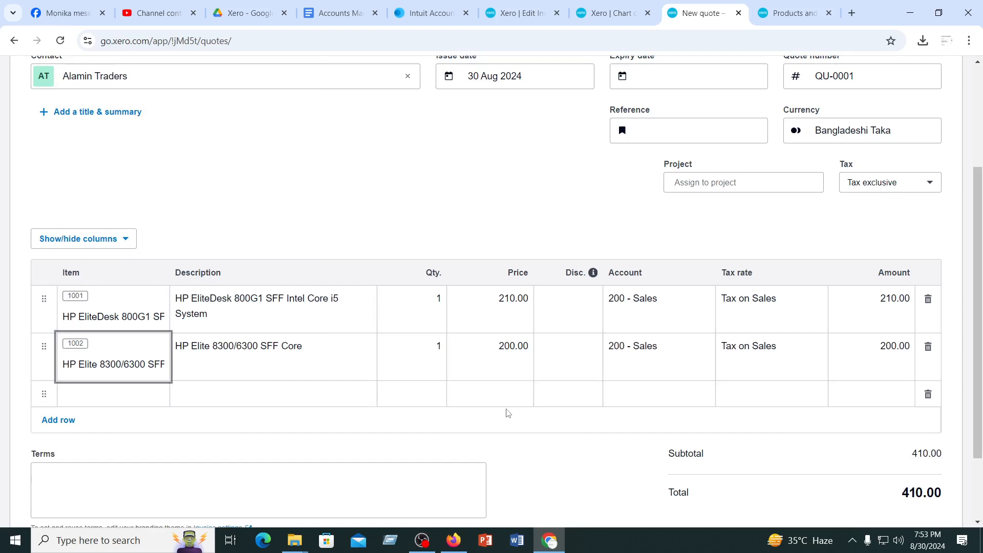
Set the quote quantities to 10 for item 1001 and 15 for item 1002
click(420, 299)
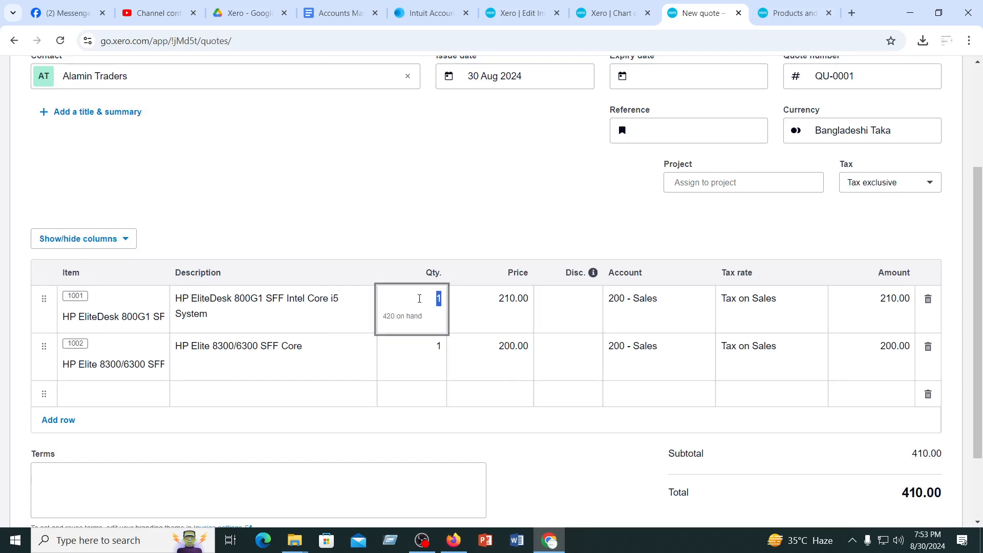
text(10)
click(423, 346)
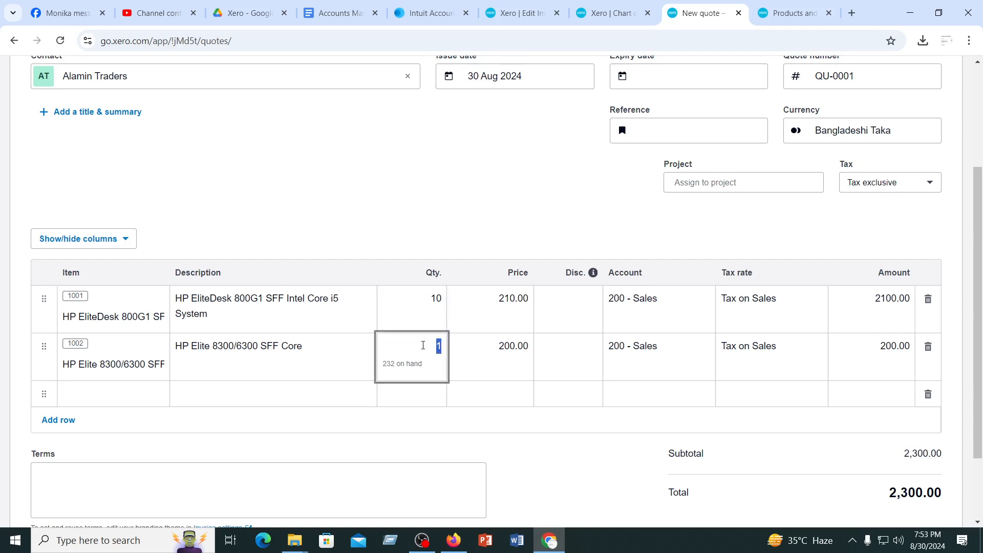
text(15)
click(397, 185)
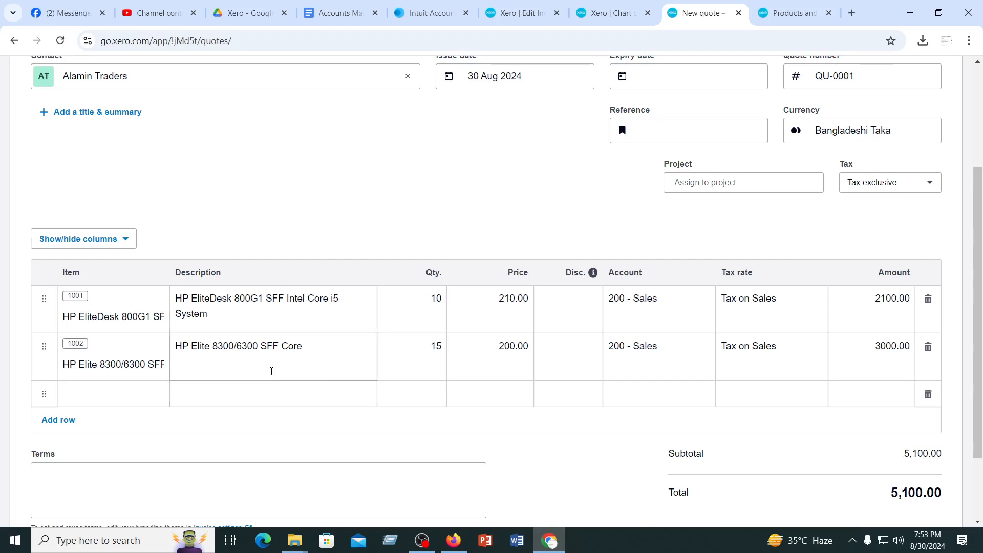
Review the completed quote, mark it as sent and record it as accepted
scroll(272, 370, up, 3)
scroll(272, 369, down, 3)
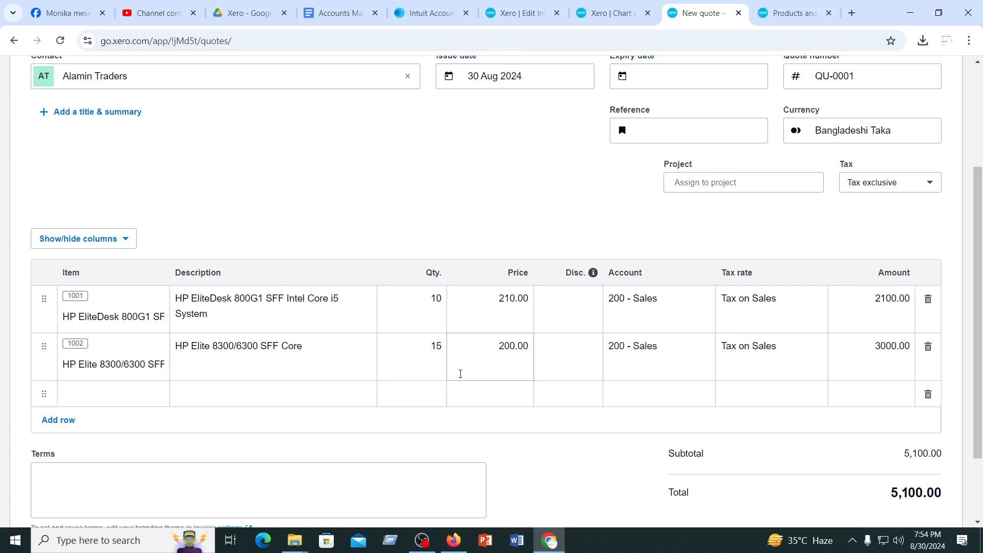
scroll(460, 374, down, 2)
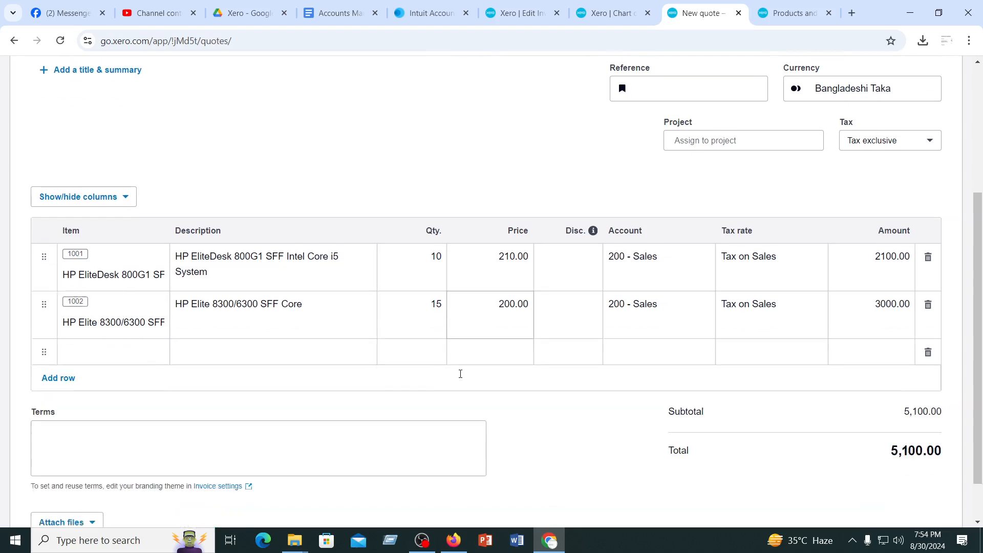
scroll(461, 374, up, 5)
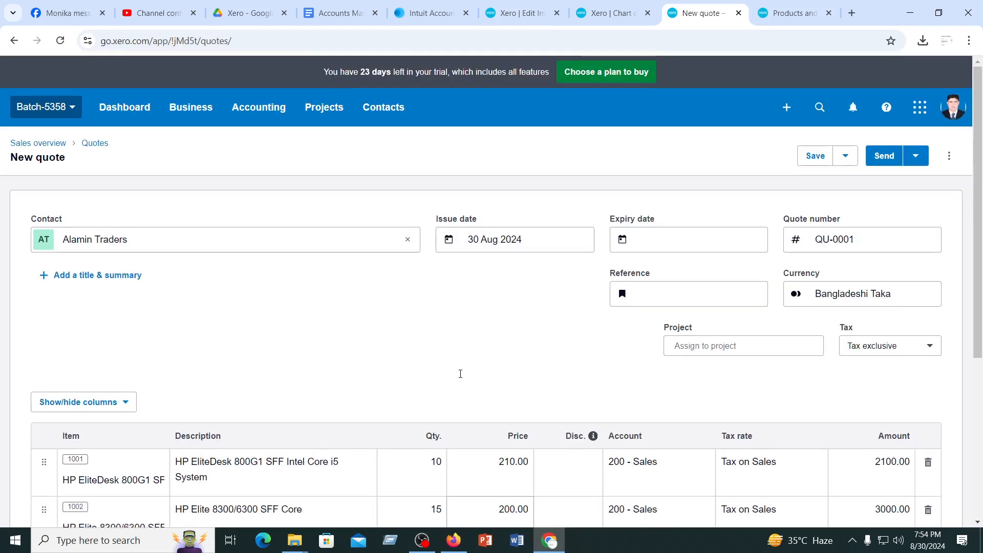
scroll(461, 374, down, 5)
scroll(461, 374, up, 5)
click(916, 156)
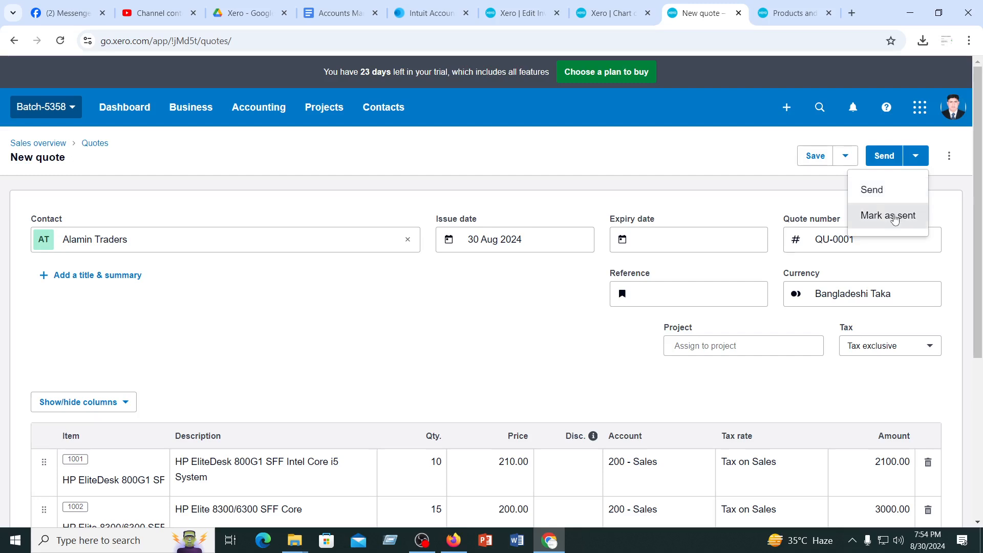
click(894, 216)
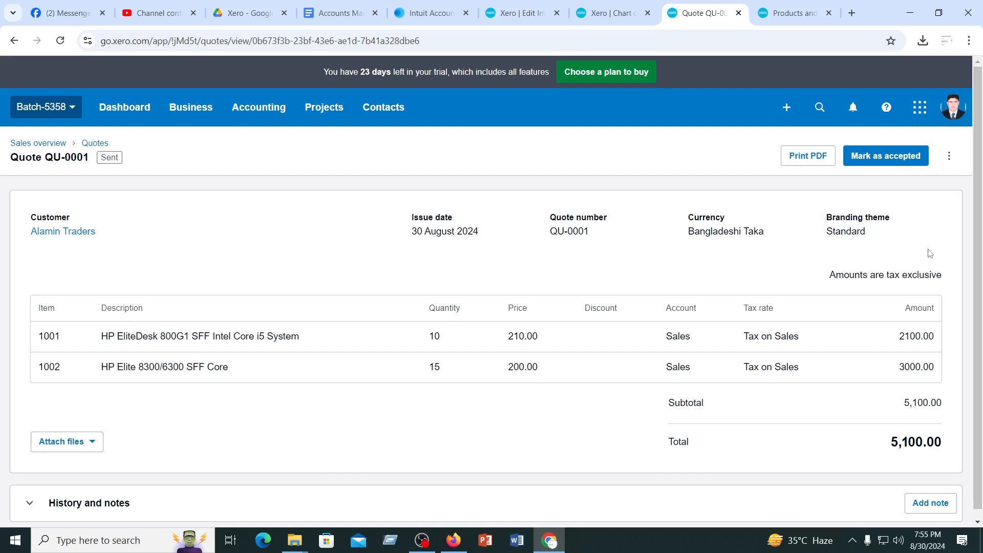
click(891, 163)
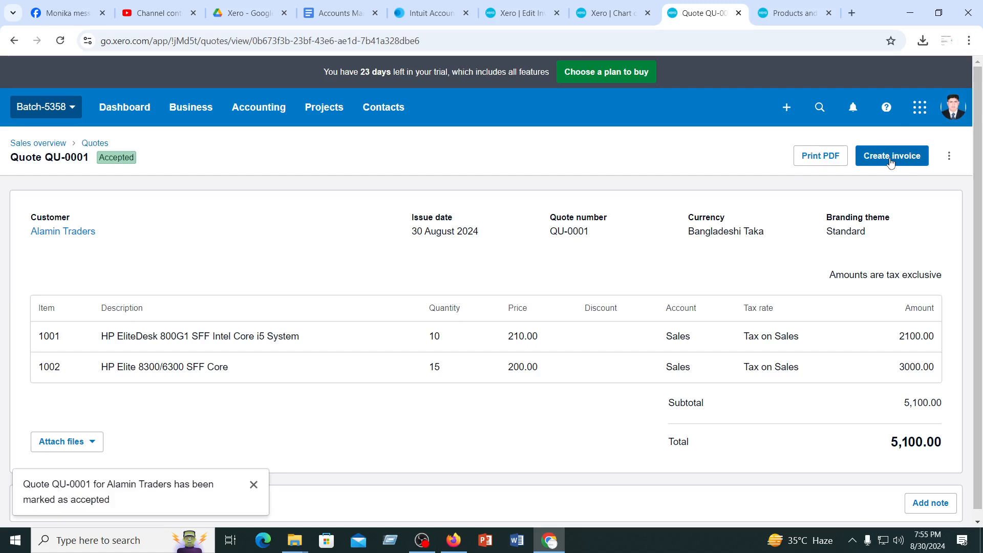
Create an invoice from the accepted quote with the option to mark the quote as invoiced
click(892, 162)
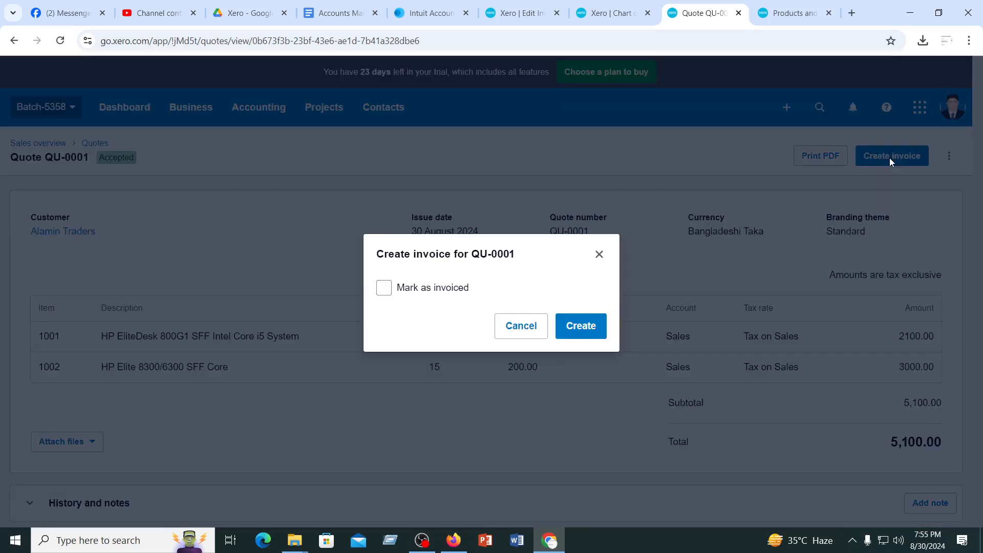
click(383, 287)
click(581, 326)
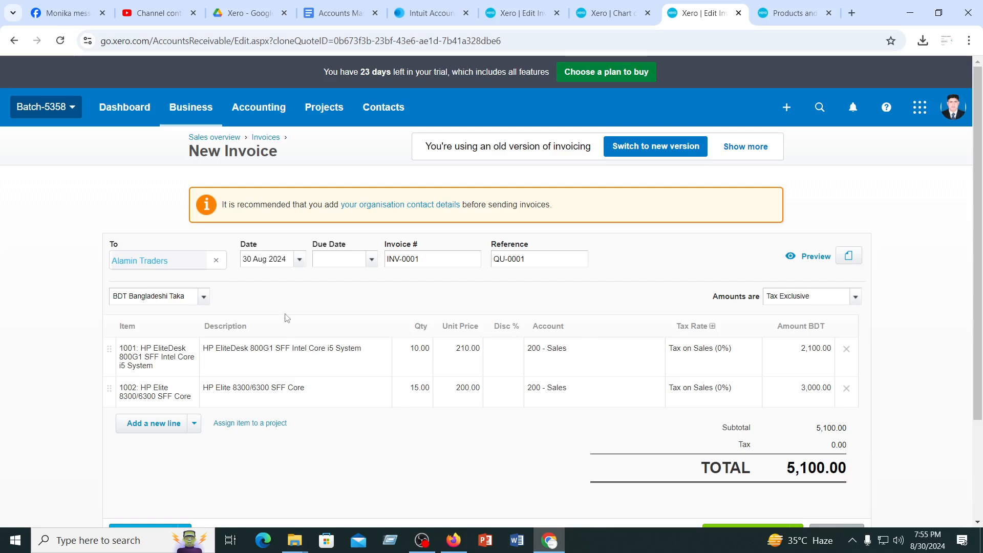
Give the invoice lines discounts of 2% for item 1001 and 3% for item 1002
scroll(287, 315, down, 3)
click(476, 220)
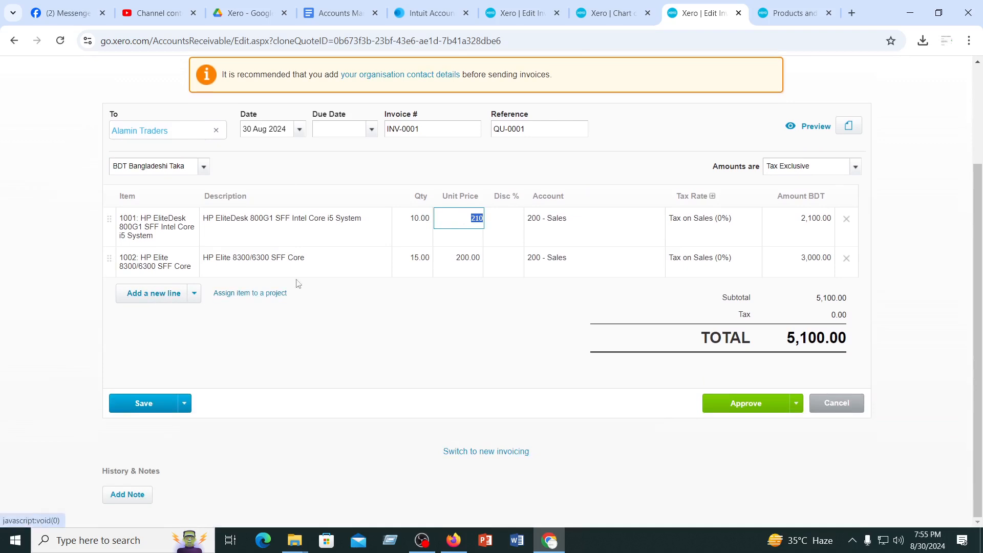
click(457, 255)
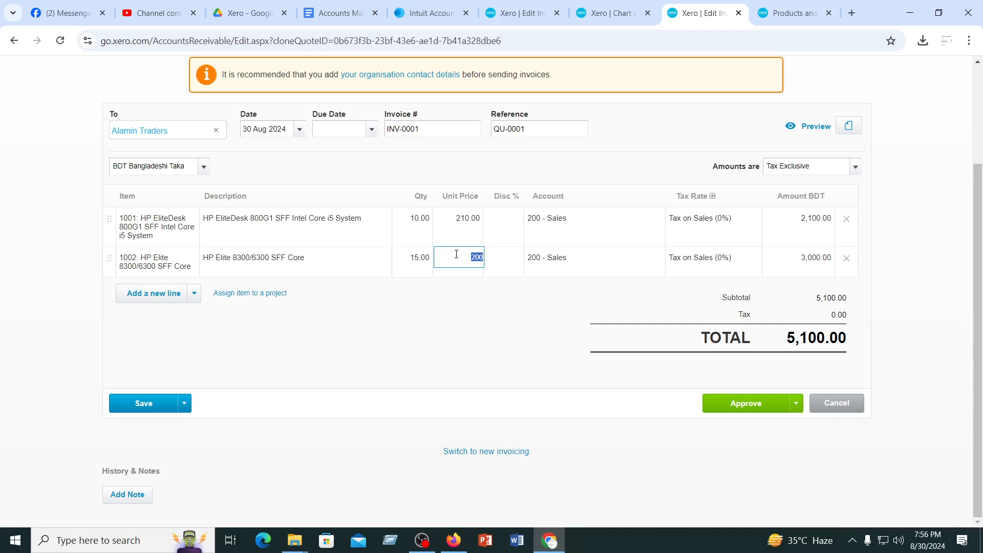
click(463, 220)
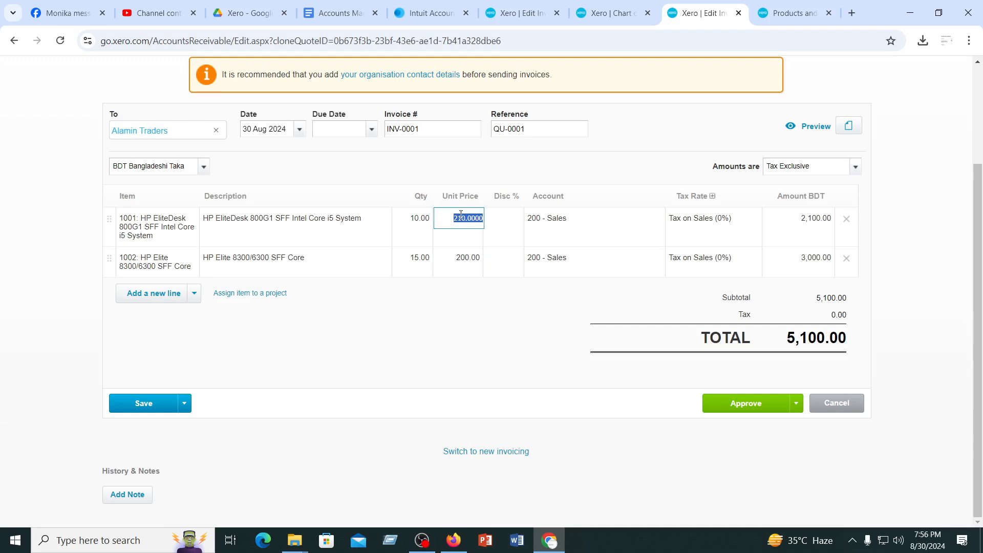
click(501, 223)
text(2)
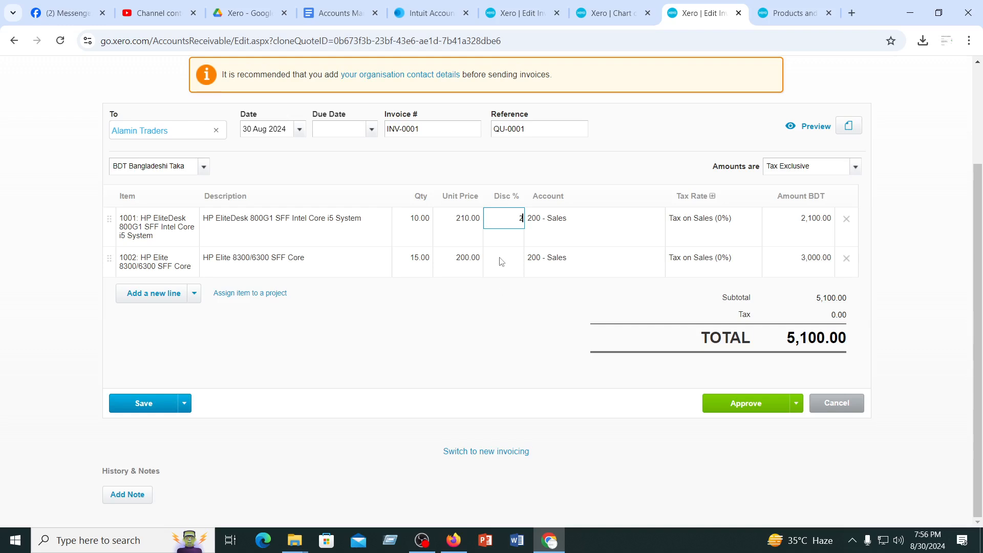
click(500, 258)
text(3)
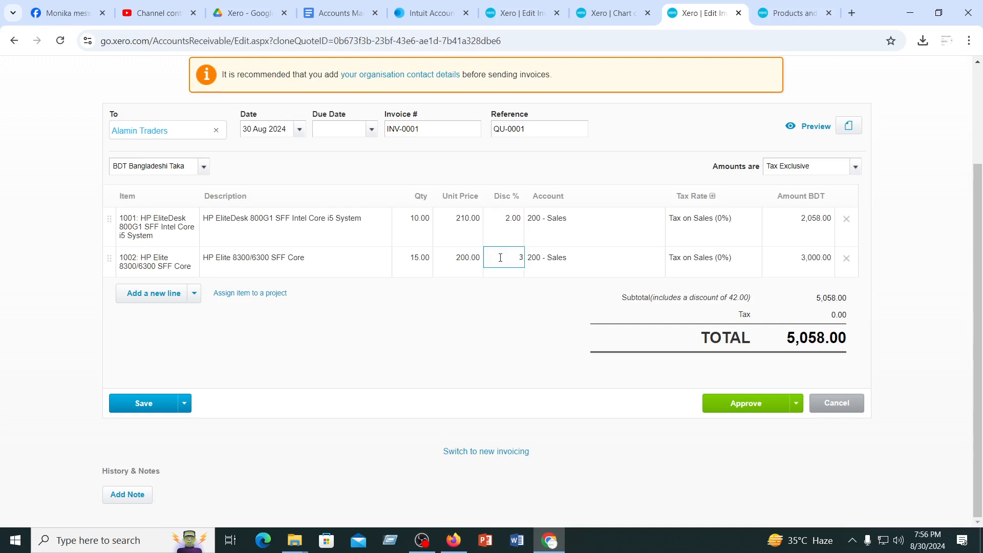
click(451, 347)
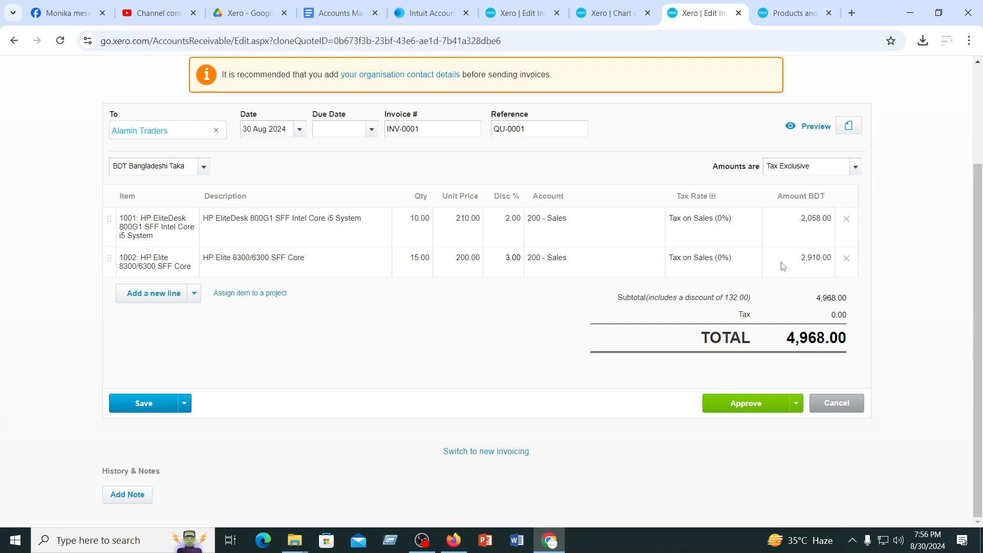
Set the discount to 0% on the invoice lines for items 1001 and 1002
click(521, 217)
click(502, 265)
text(0)
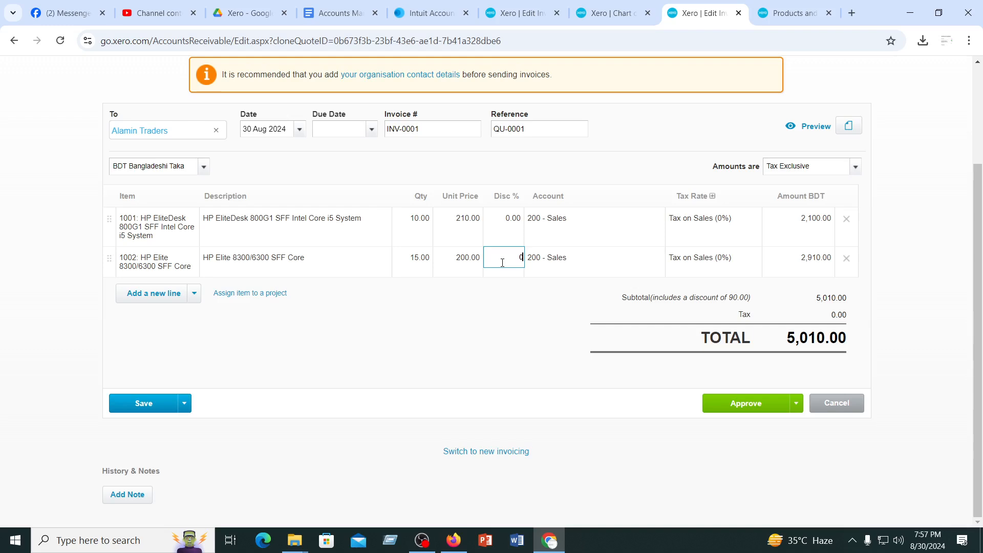
click(464, 345)
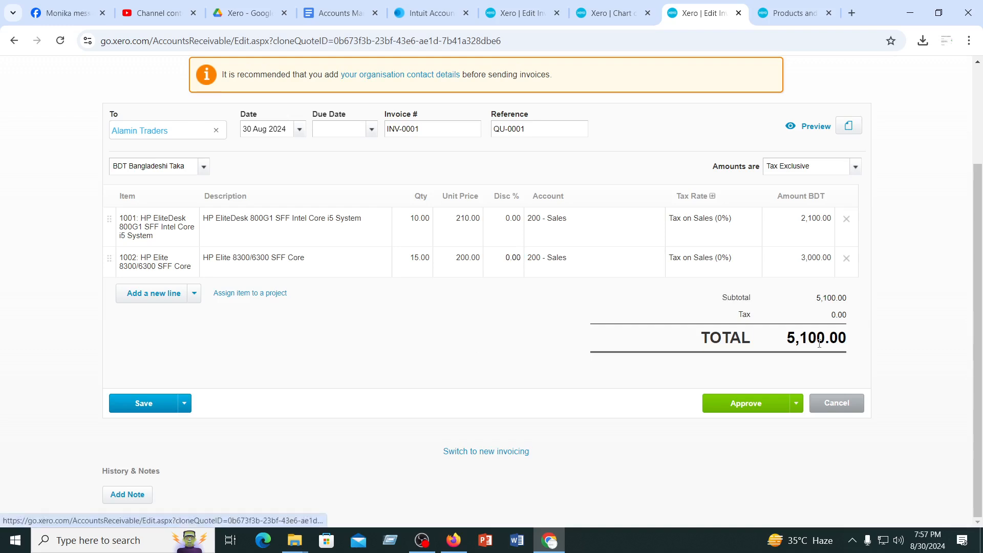
Try to approve the invoice and set its due date to 31 Aug 2024
scroll(539, 373, up, 3)
scroll(539, 373, down, 3)
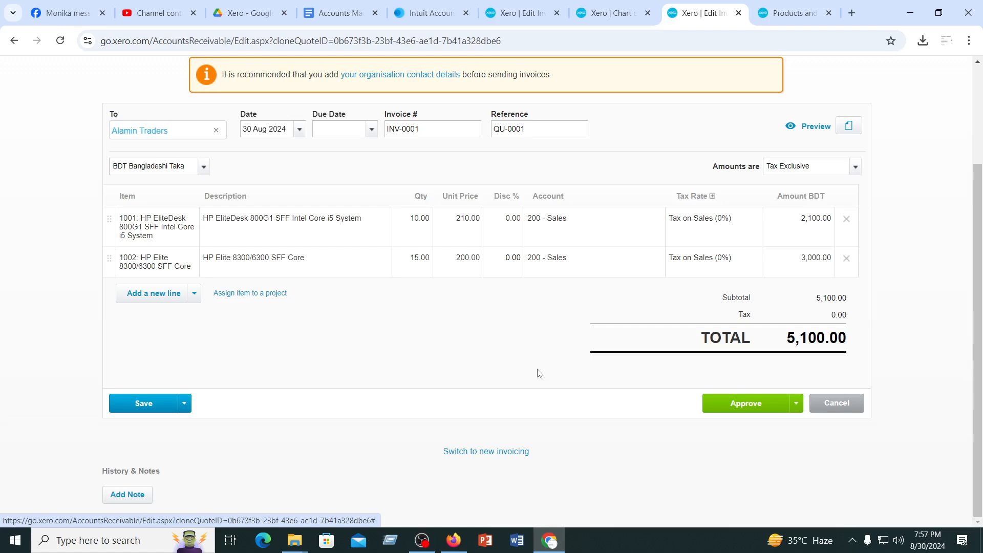
click(796, 406)
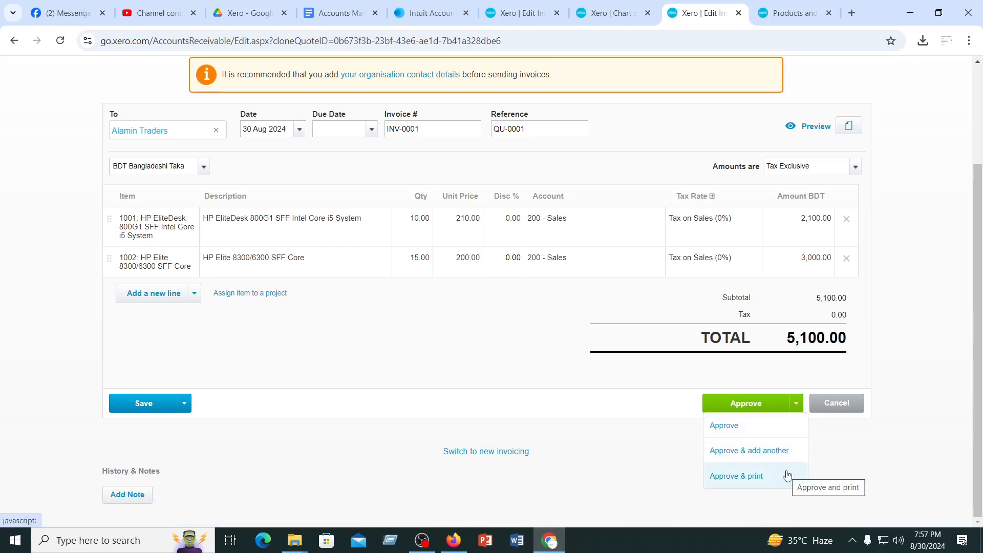
click(746, 404)
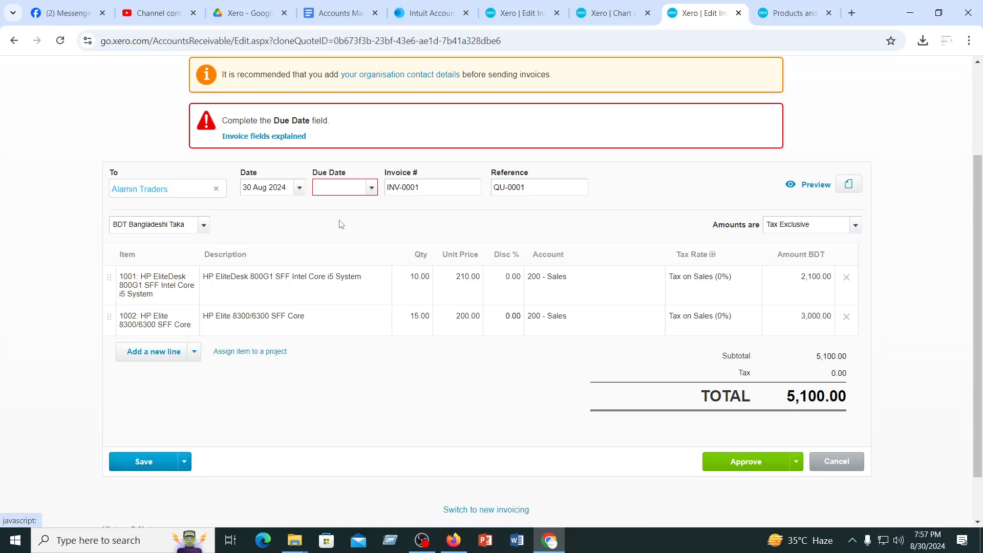
click(372, 188)
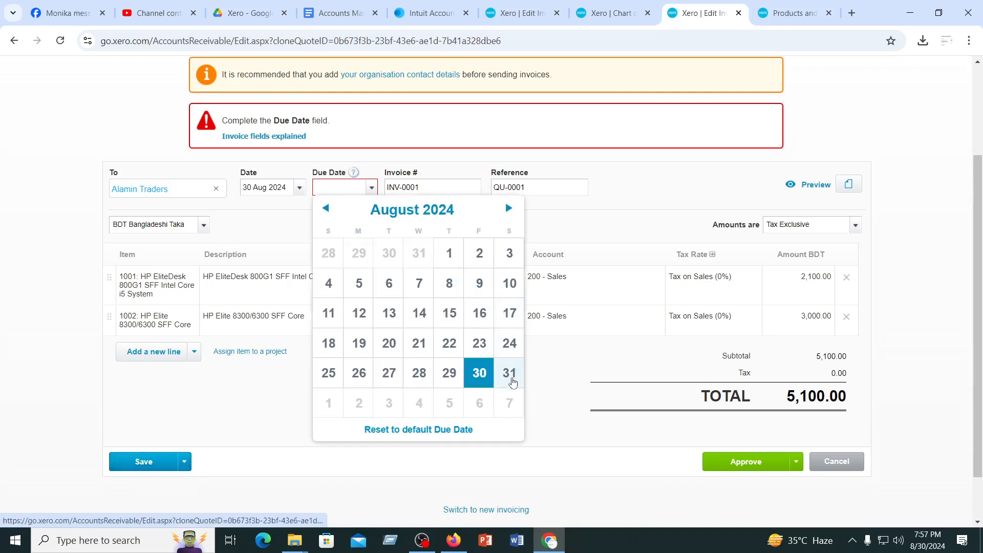
click(509, 372)
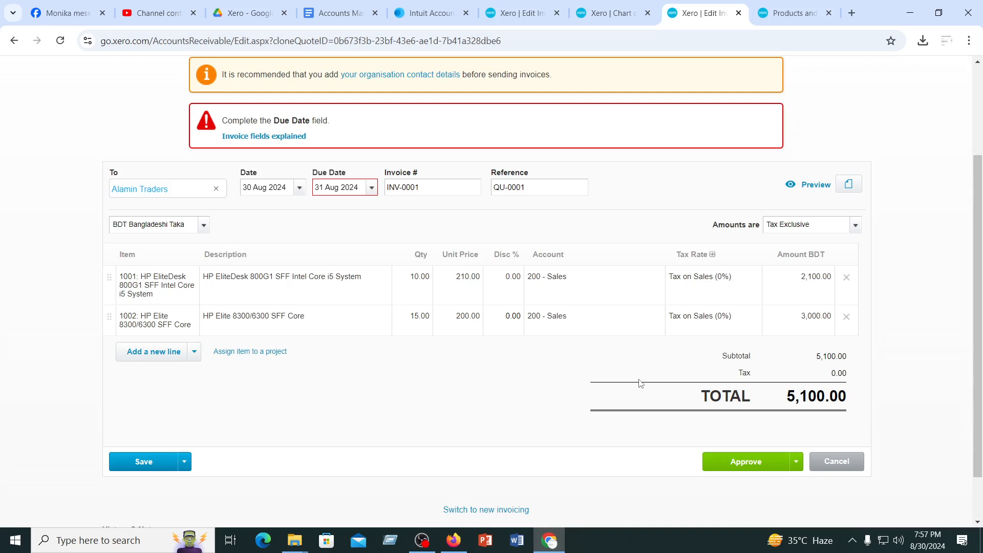
Check the invoice details and approve the invoice
scroll(476, 399, up, 1)
scroll(477, 399, up, 1)
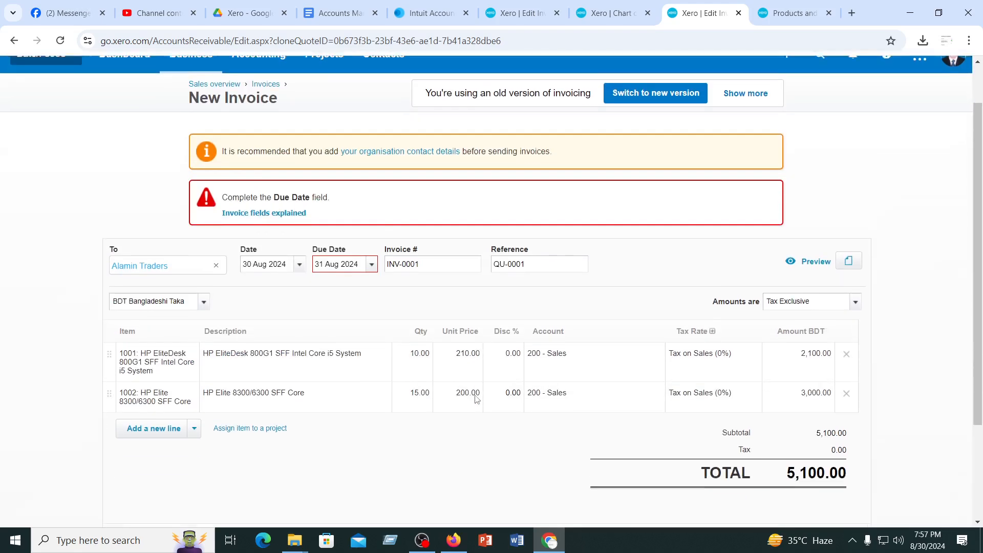
scroll(477, 399, down, 3)
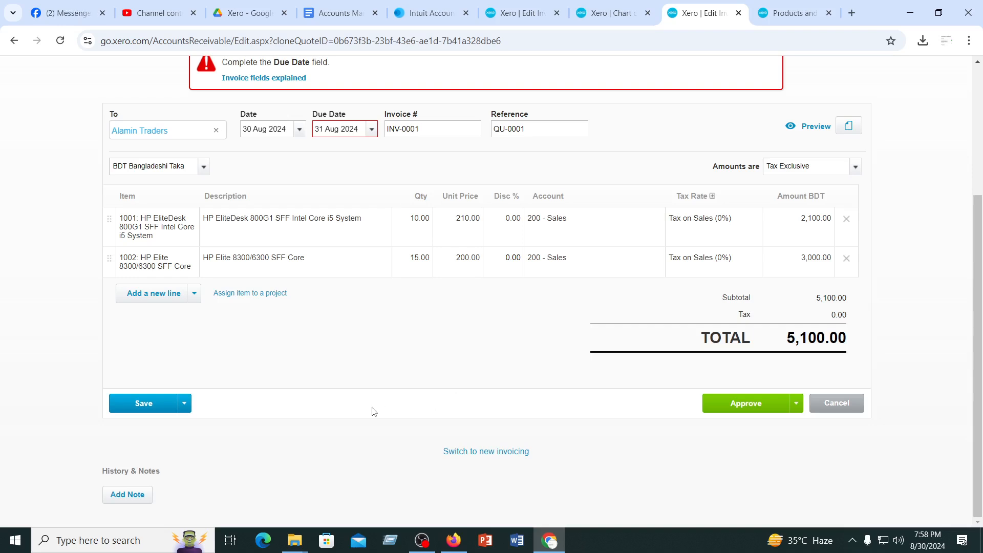
scroll(374, 412, up, 4)
scroll(374, 412, down, 4)
click(750, 404)
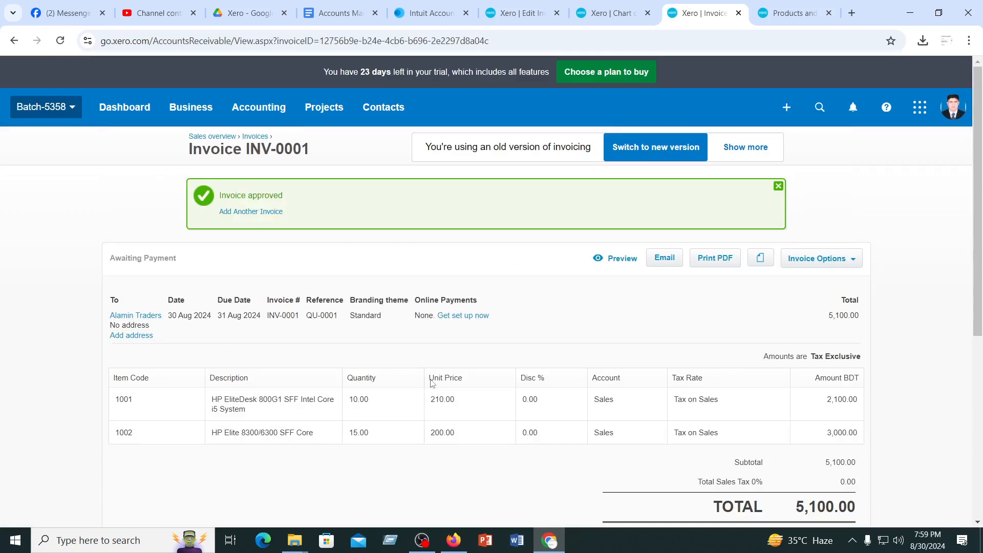
Fill in the invoice's payment details with the date 30 Aug 2024 and ABC Bank Account as the receiving account
scroll(480, 379, down, 3)
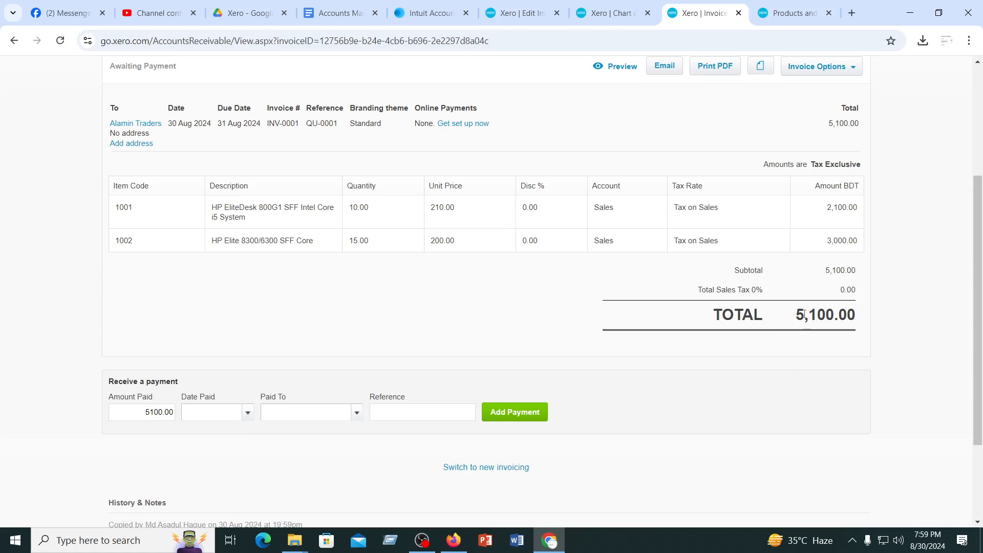
drag(797, 312, 865, 317)
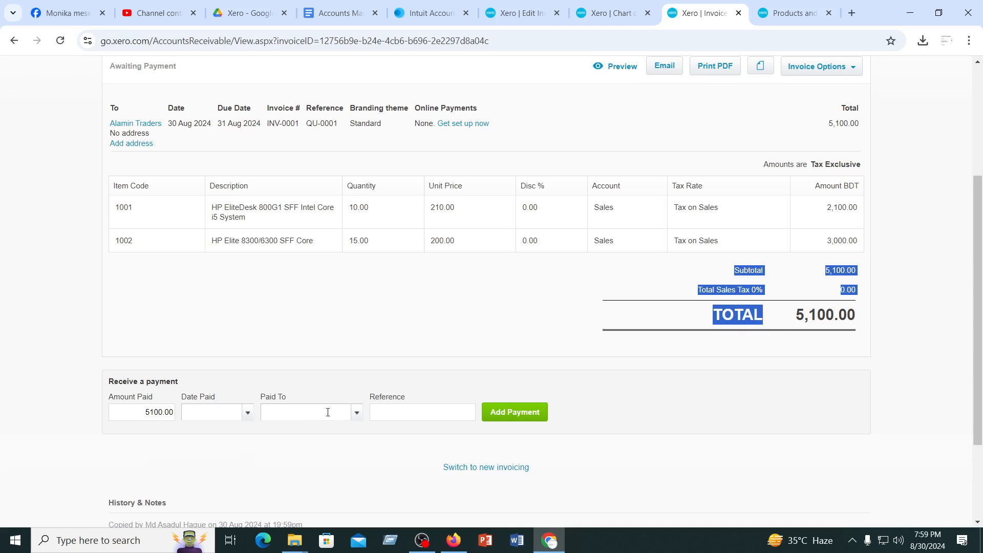
click(248, 413)
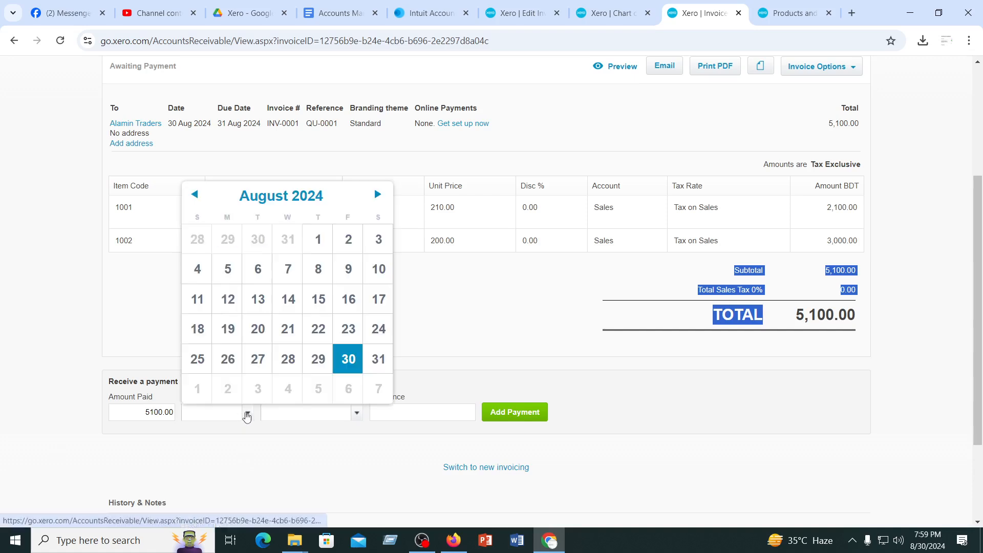
click(451, 338)
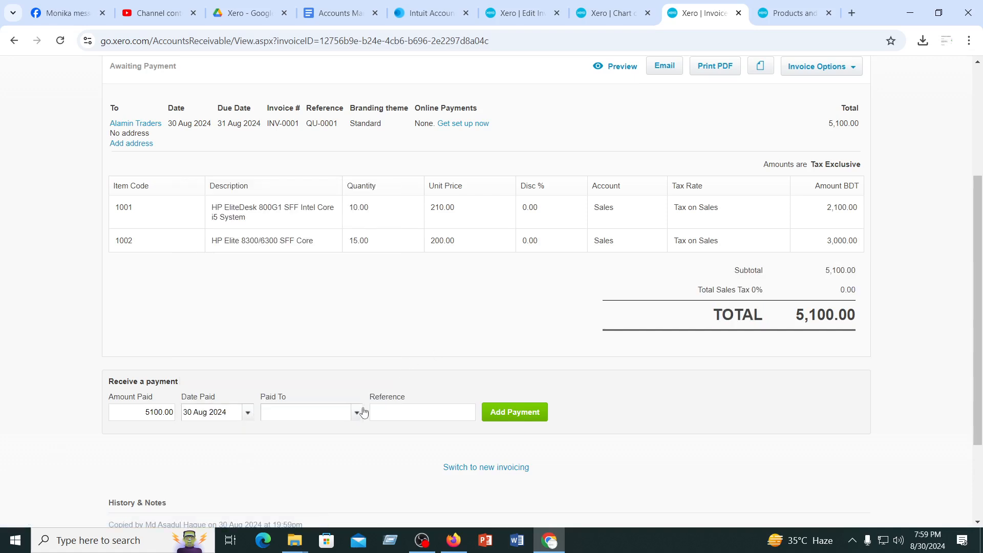
click(354, 413)
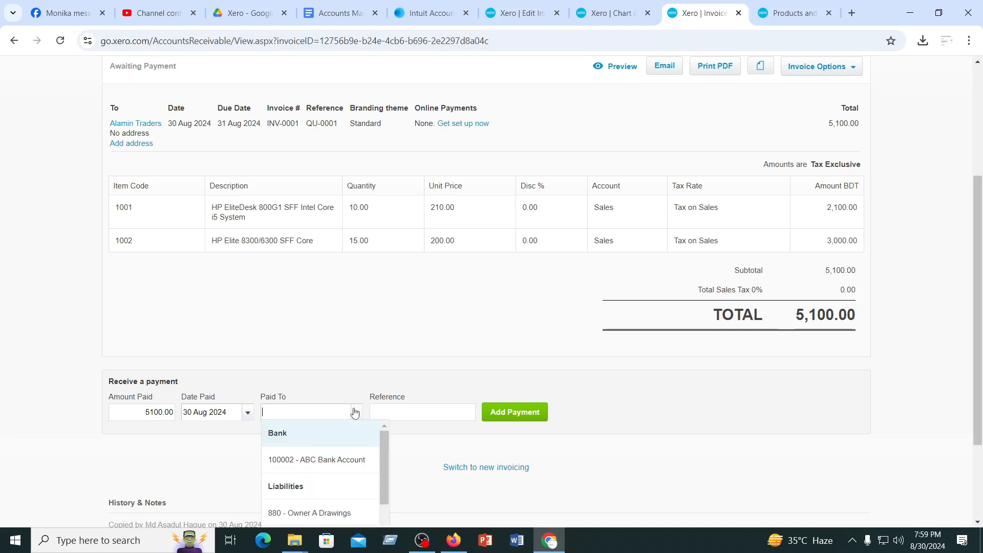
click(326, 463)
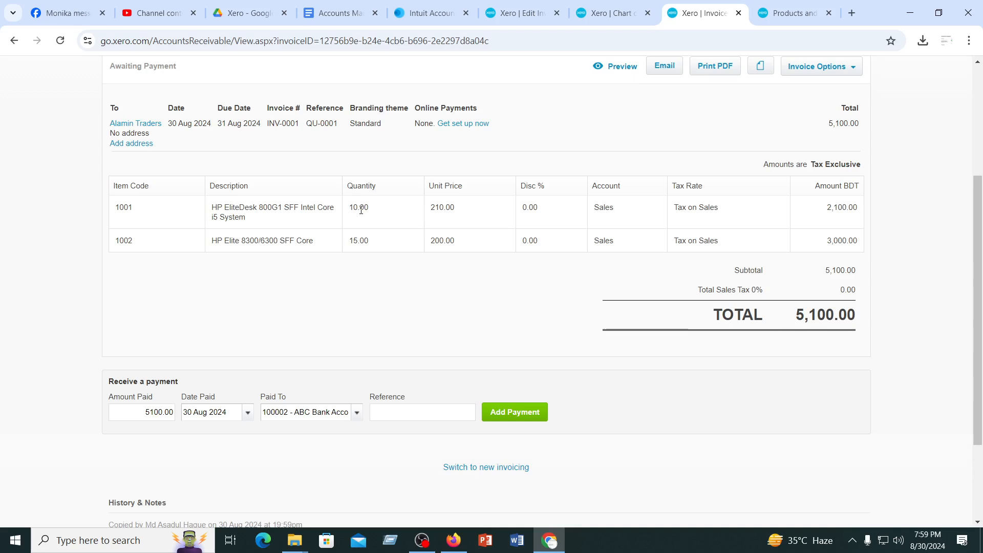
Create a credit note from the invoice with quantities of 2 for item 1001 and 3 for item 1002
scroll(607, 279, up, 4)
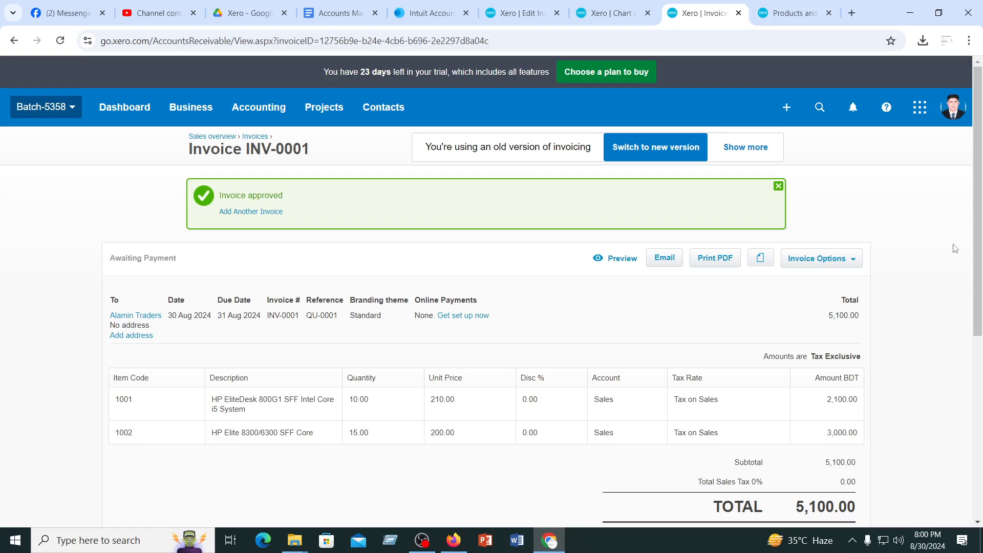
click(858, 261)
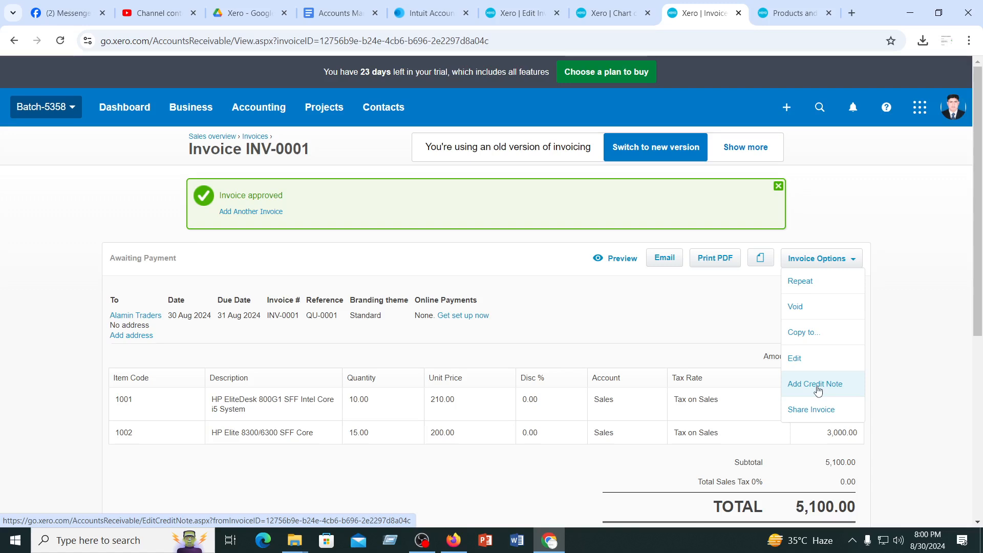
click(818, 389)
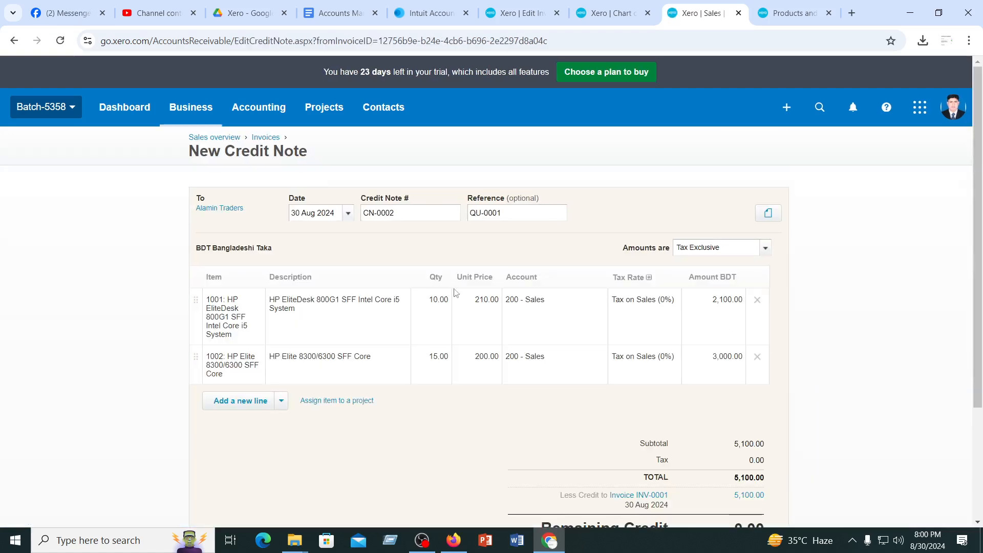
scroll(505, 386, down, 3)
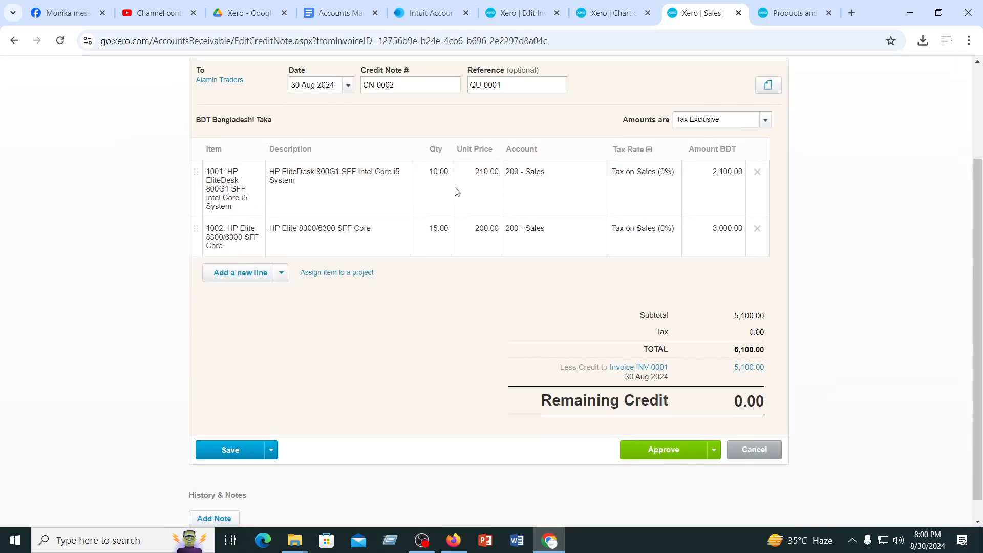
click(439, 173)
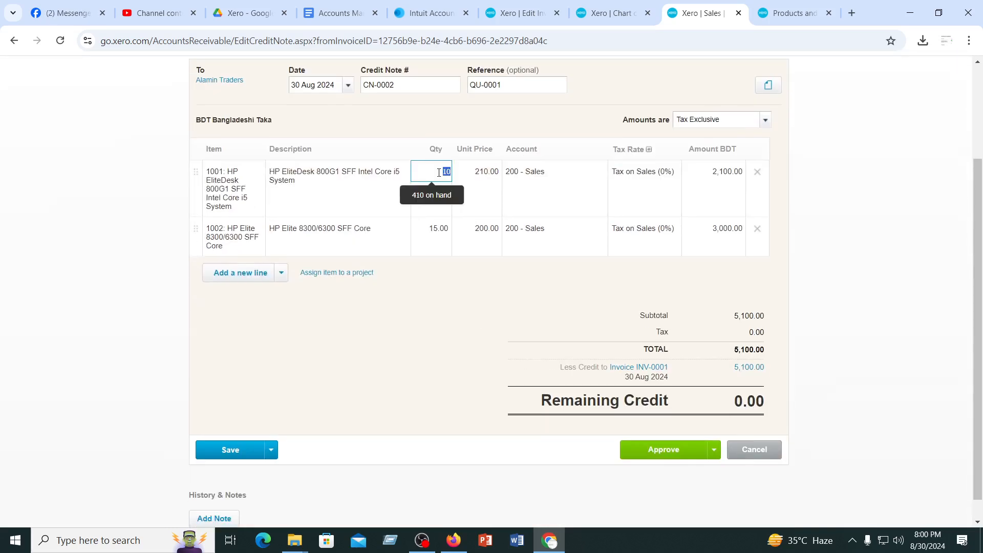
text(2)
click(435, 325)
click(440, 231)
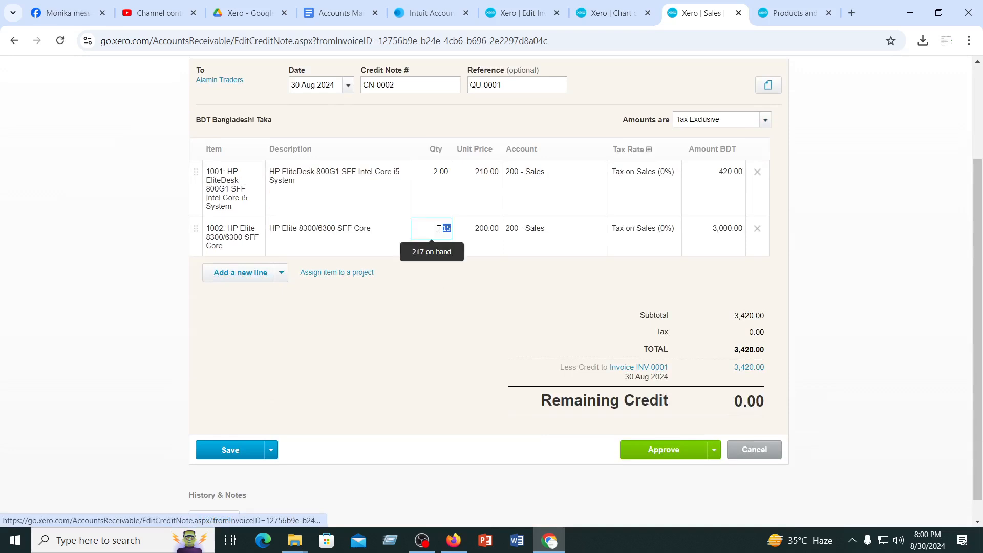
text(3)
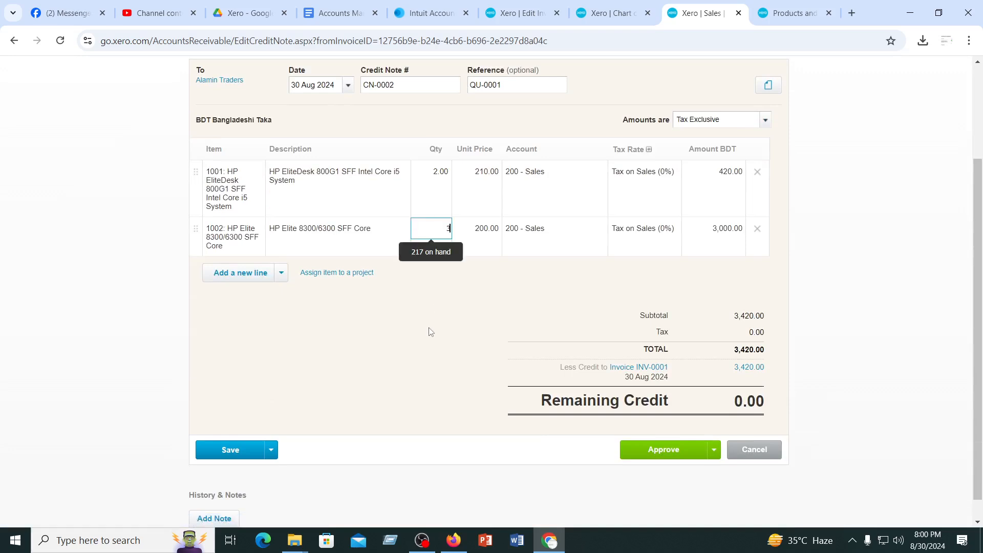
click(430, 330)
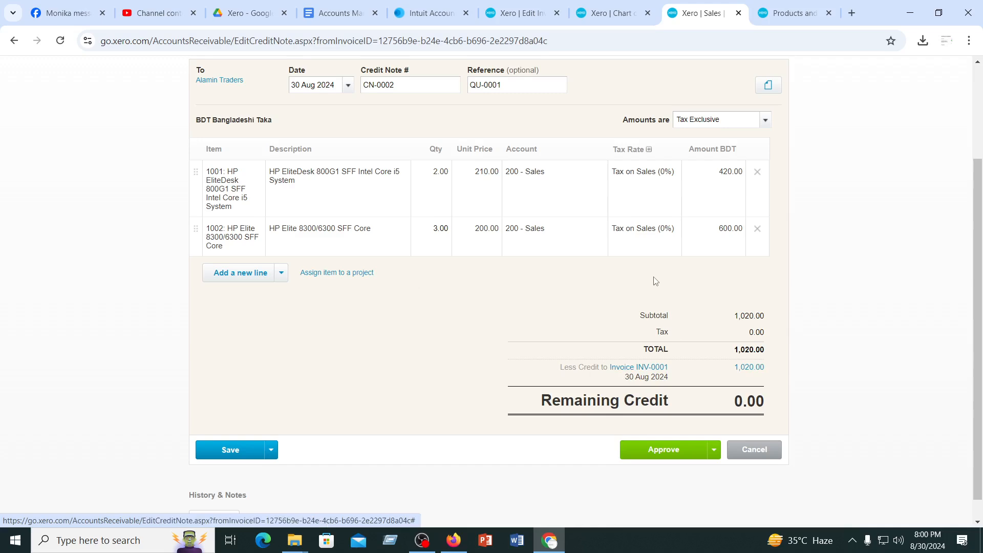
Check the credit note and approve it
scroll(653, 282, up, 3)
scroll(656, 281, down, 3)
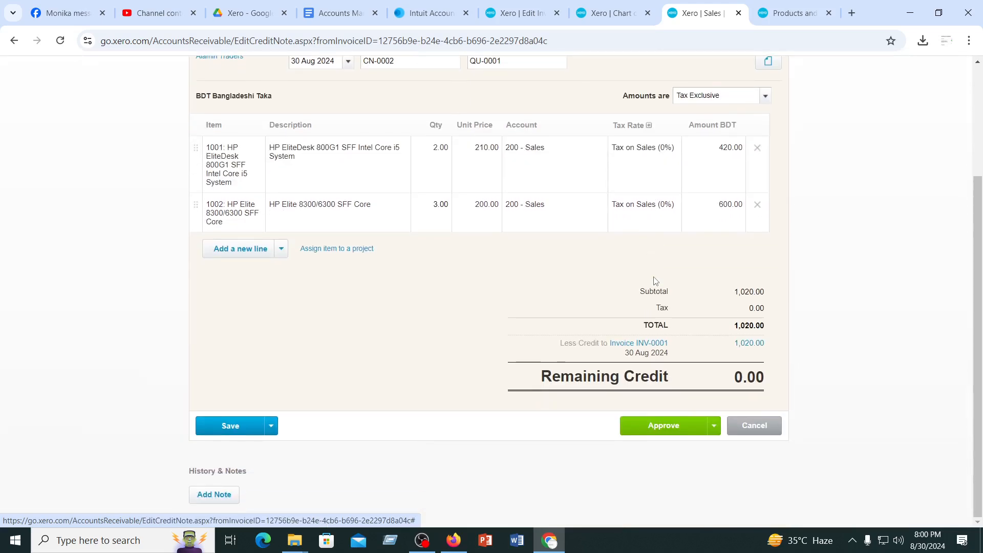
click(668, 432)
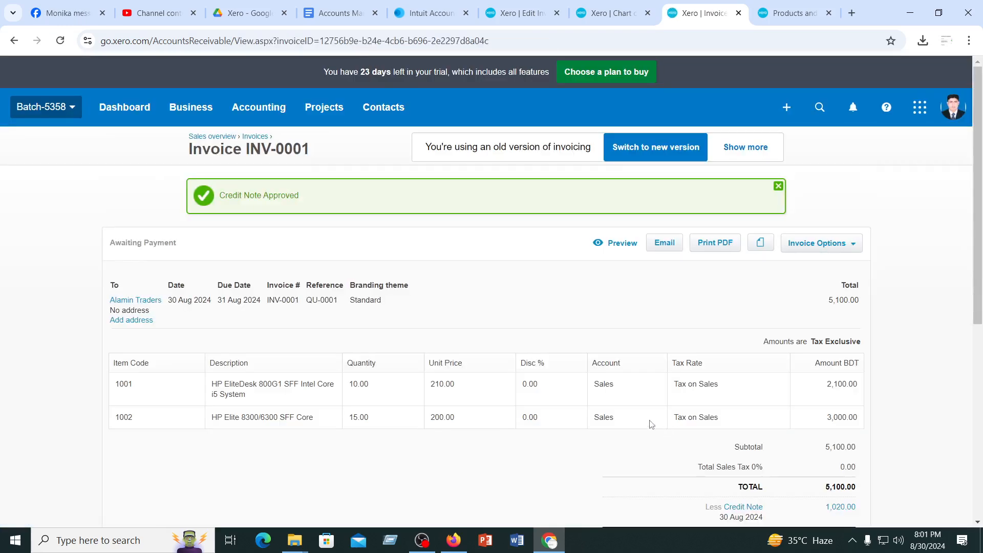
Set the invoice payment's date to 31 Aug 2024 and its receiving account to ABC Bank Account
scroll(563, 408, down, 2)
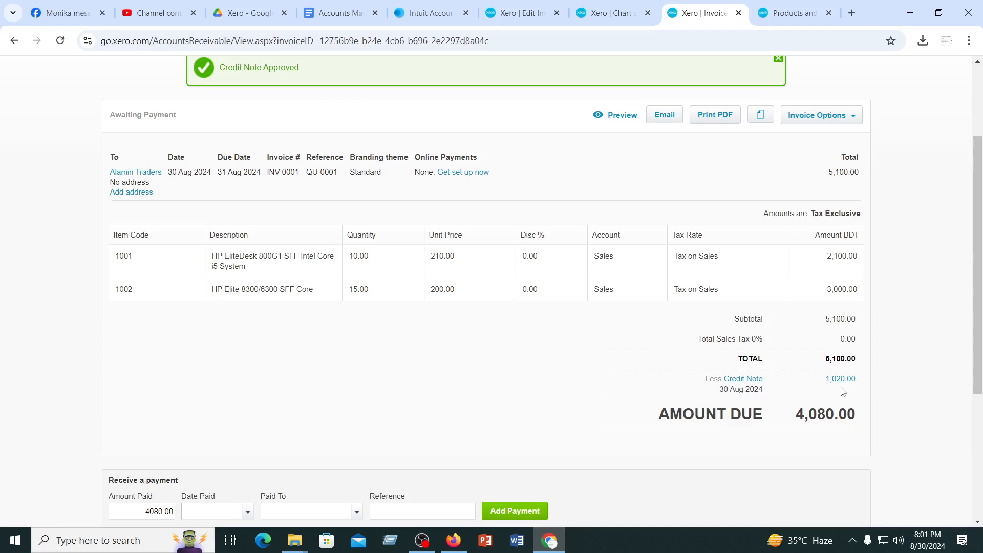
scroll(312, 379, down, 2)
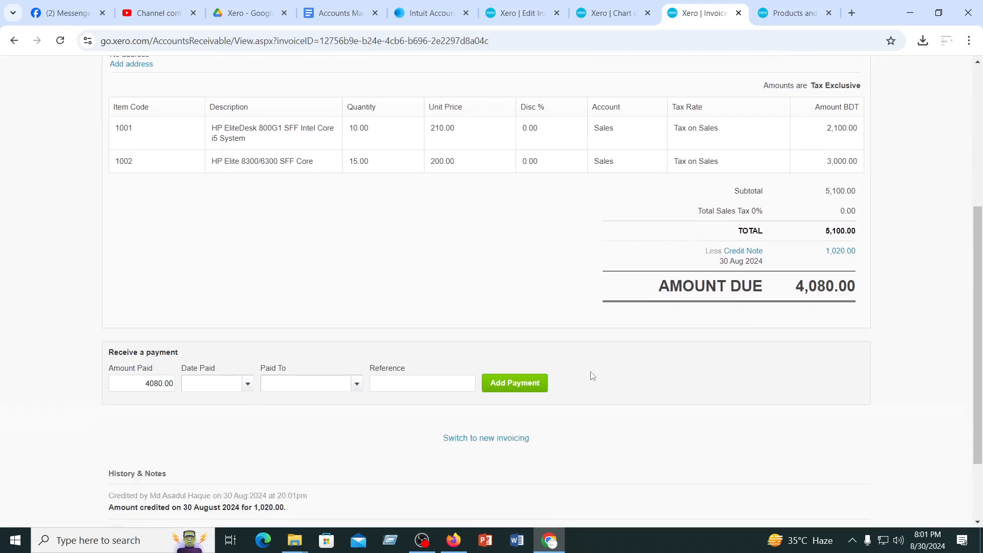
double_click(146, 389)
click(222, 386)
click(248, 385)
click(367, 336)
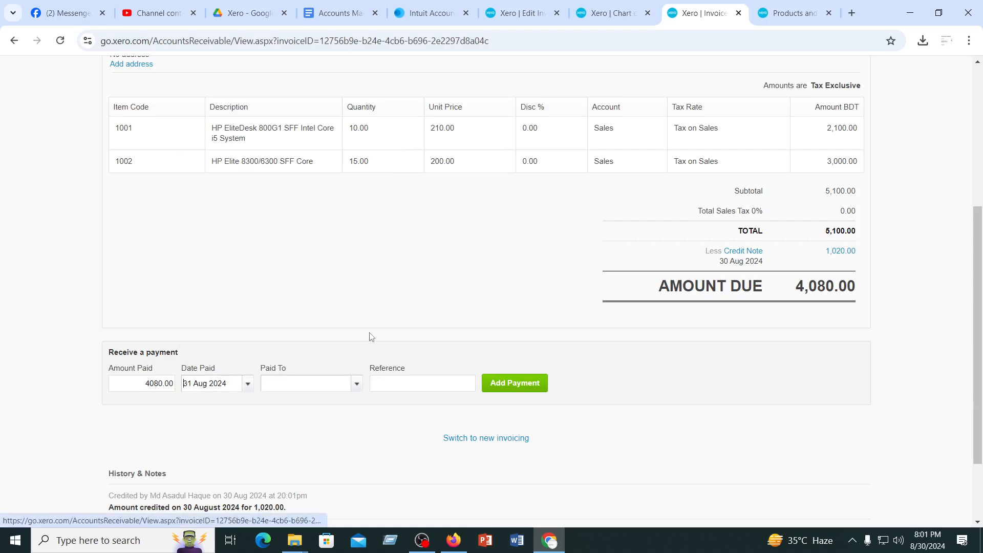
click(356, 384)
click(315, 431)
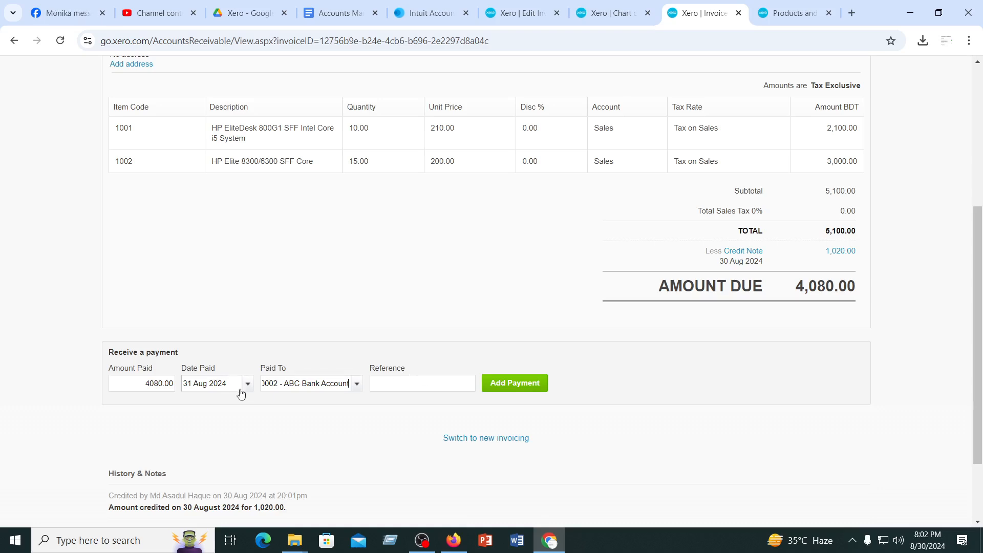
Set the amount paid to 3080 and record the payment on the invoice
click(175, 383)
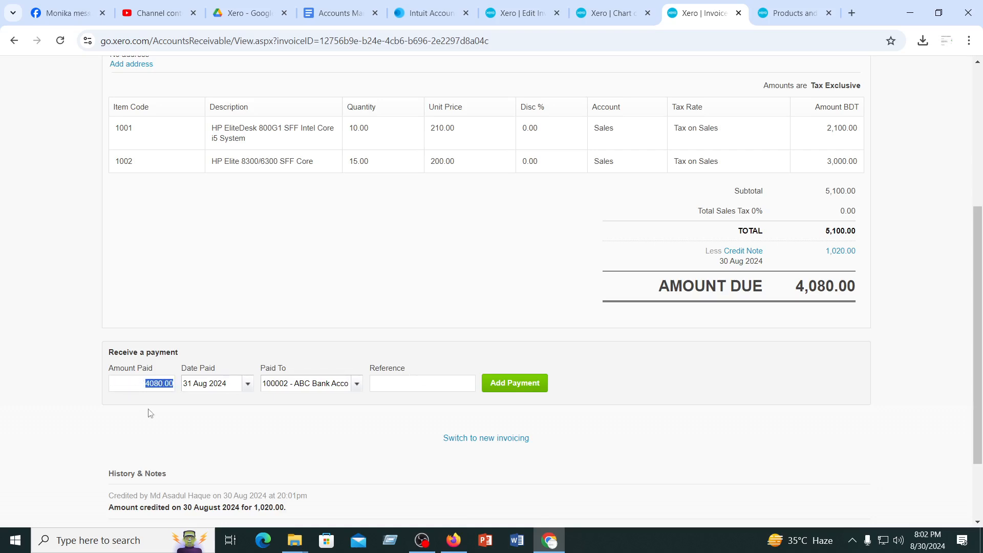
text(3080)
click(281, 256)
click(522, 391)
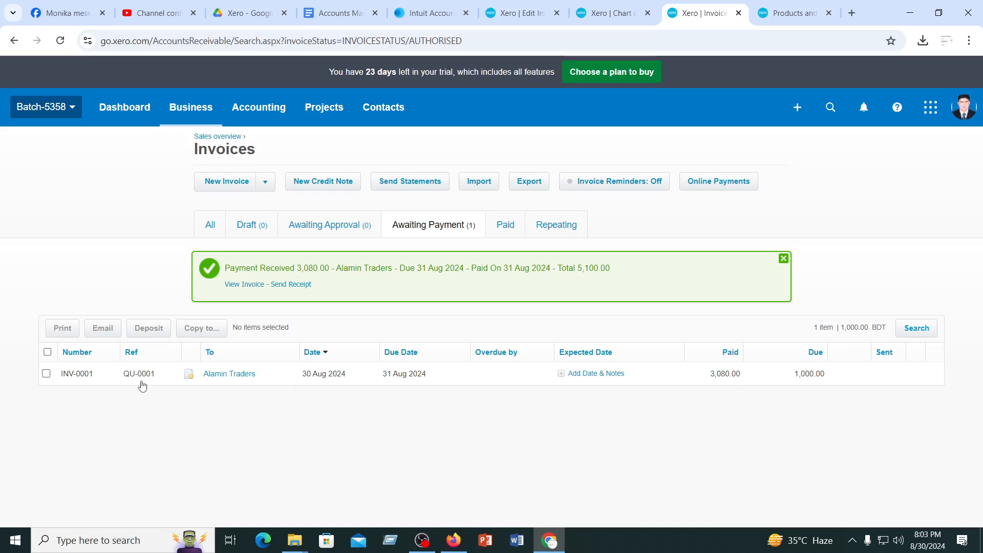
Open the Alamin Traders invoice from the invoices awaiting payment and review its credit note, payment and amount due
click(47, 374)
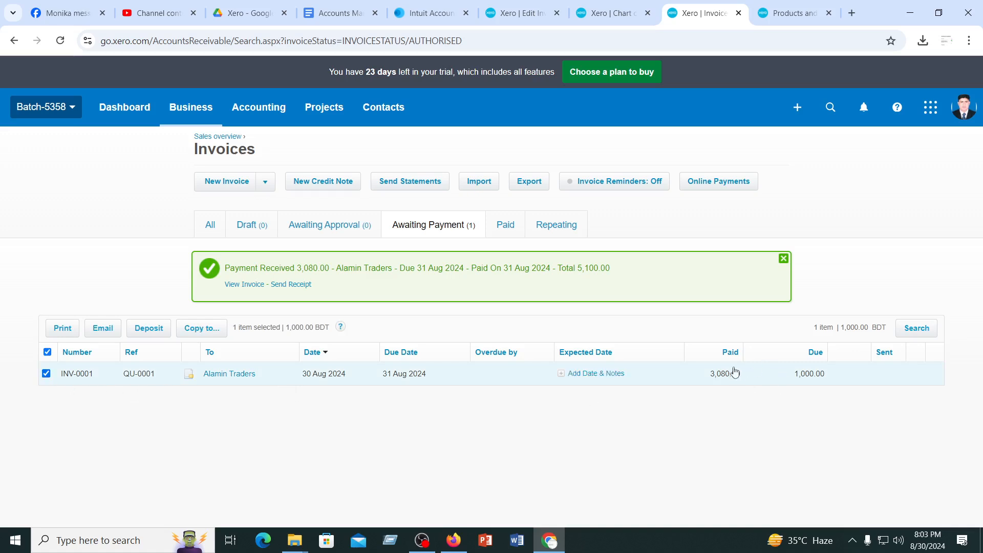
click(719, 377)
scroll(483, 424, down, 2)
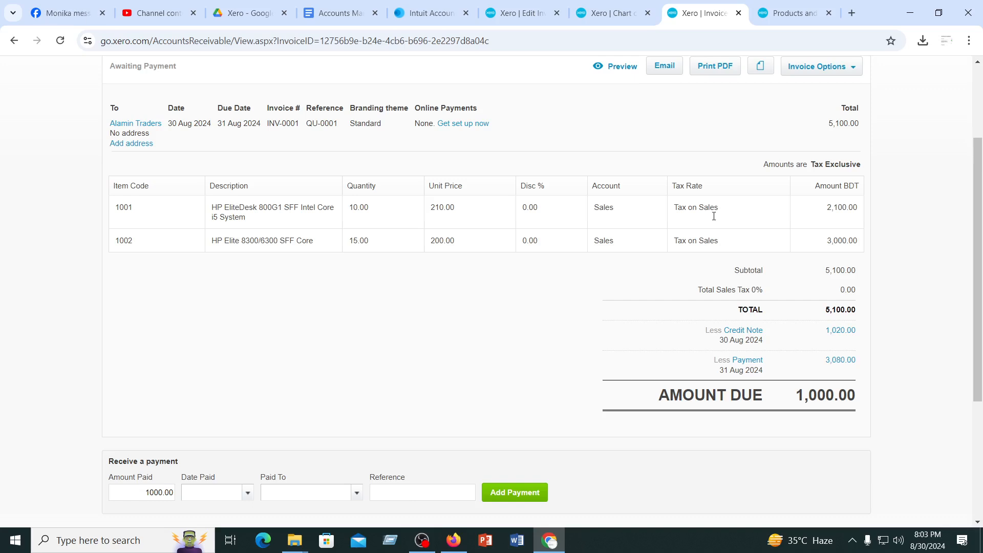
scroll(600, 270, up, 3)
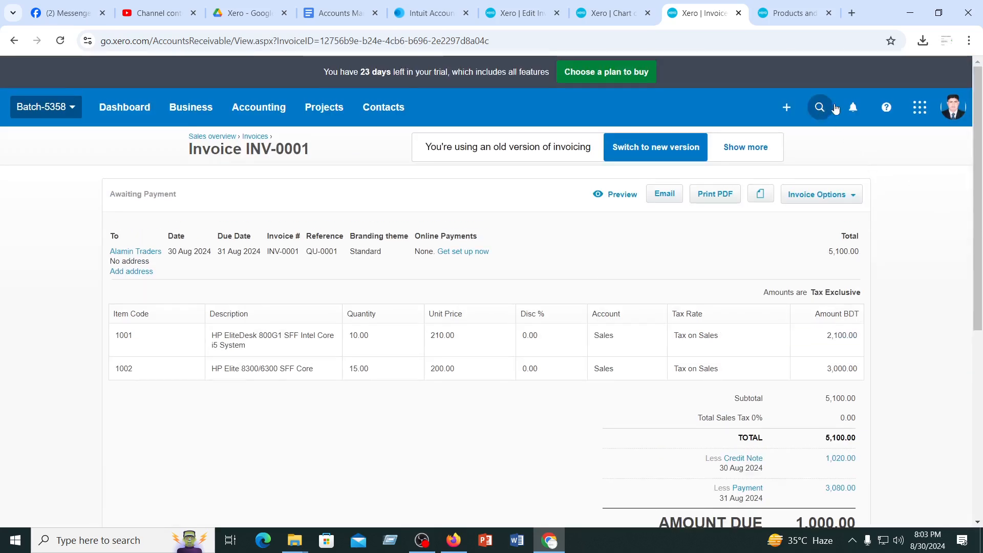
Create a new purchase order with Alamin Traders as the contact
click(788, 110)
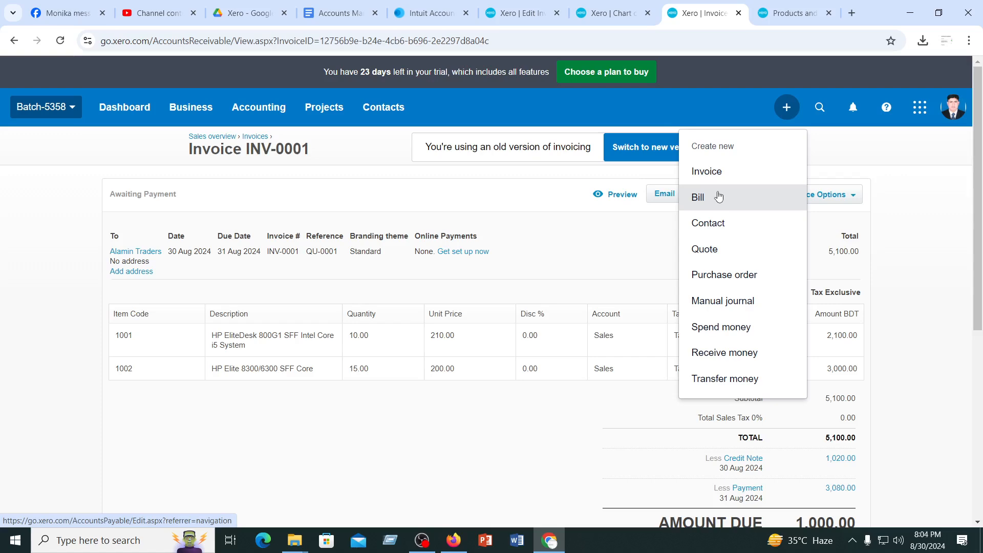
click(723, 276)
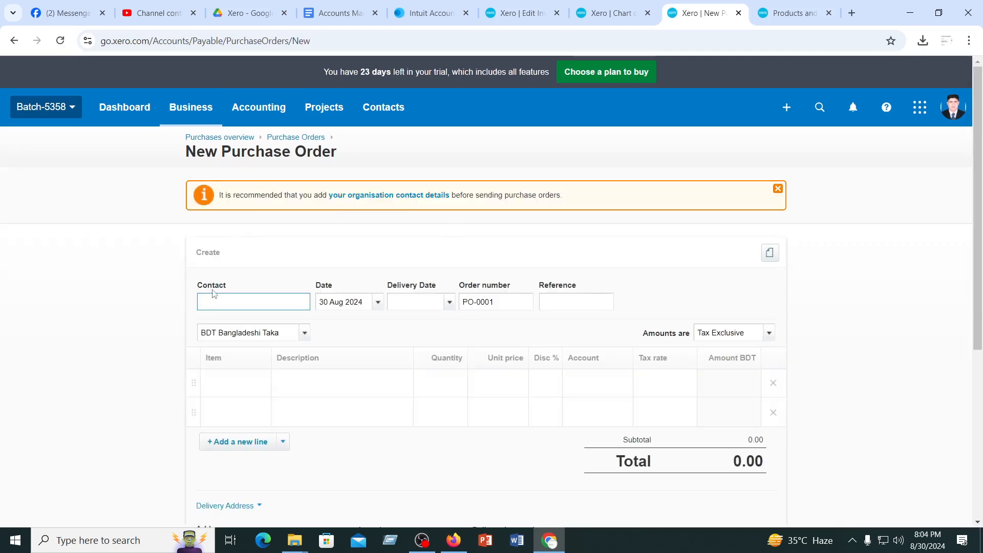
text(a)
click(221, 350)
Add items 1001 HP EliteDesk 800G1 and 1002 HP Elite 8300/6300 as the purchase order's two lines
scroll(547, 310, down, 1)
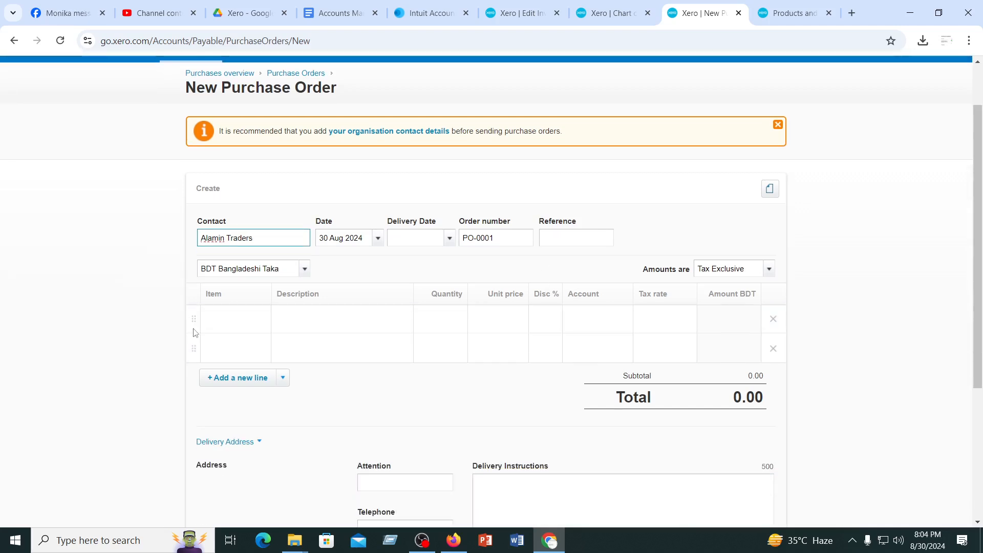
click(225, 316)
click(262, 317)
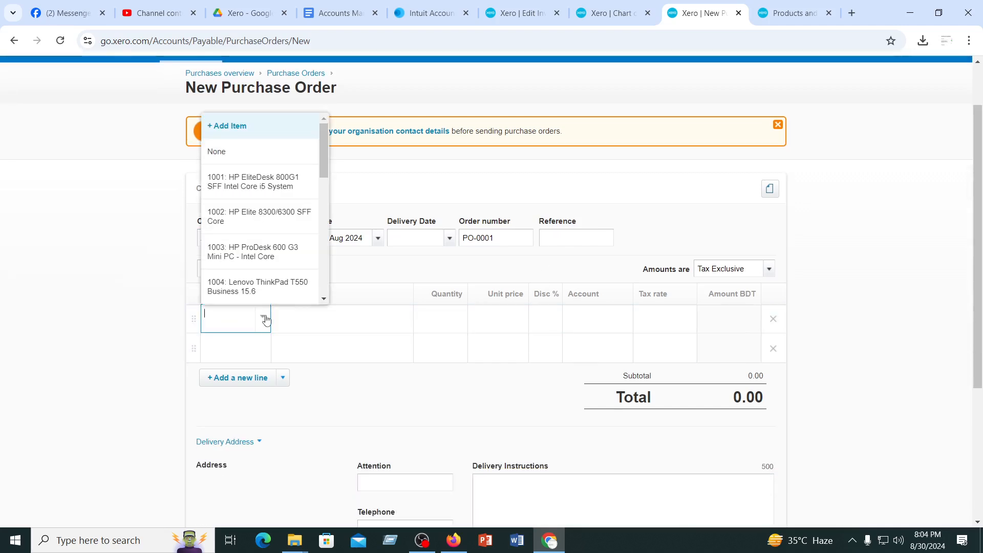
click(257, 188)
click(252, 368)
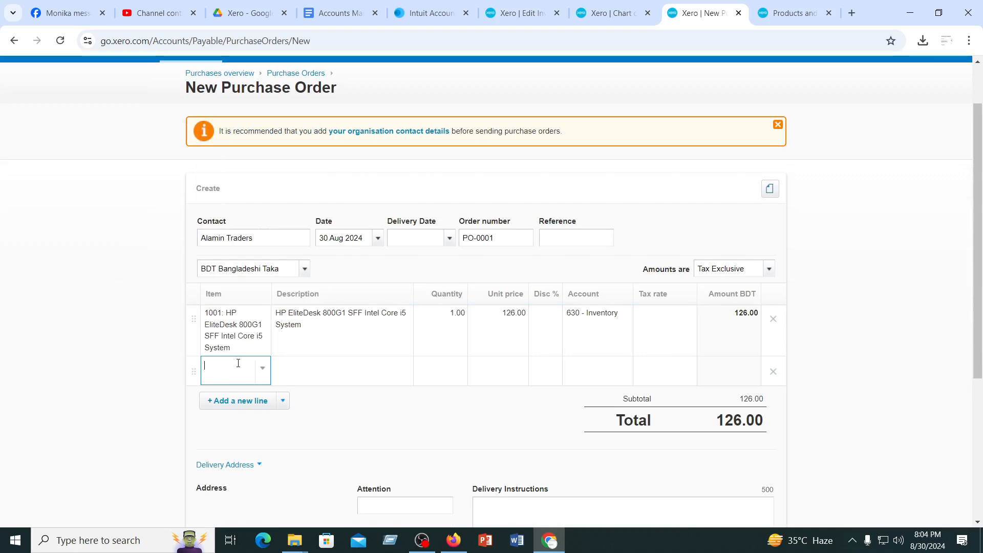
click(264, 372)
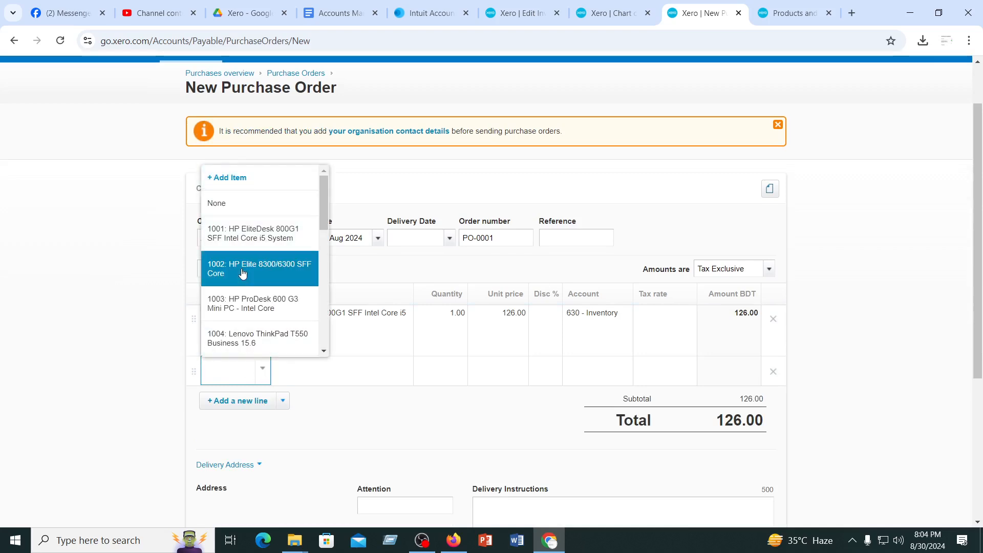
click(303, 272)
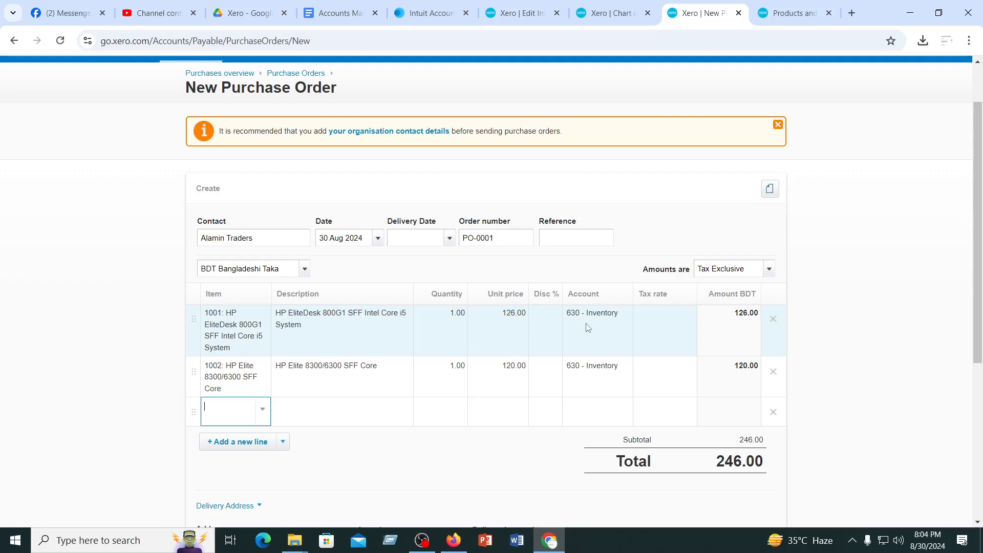
Set the purchase order quantities to 10 for item 1001 and 15 for item 1002
click(458, 317)
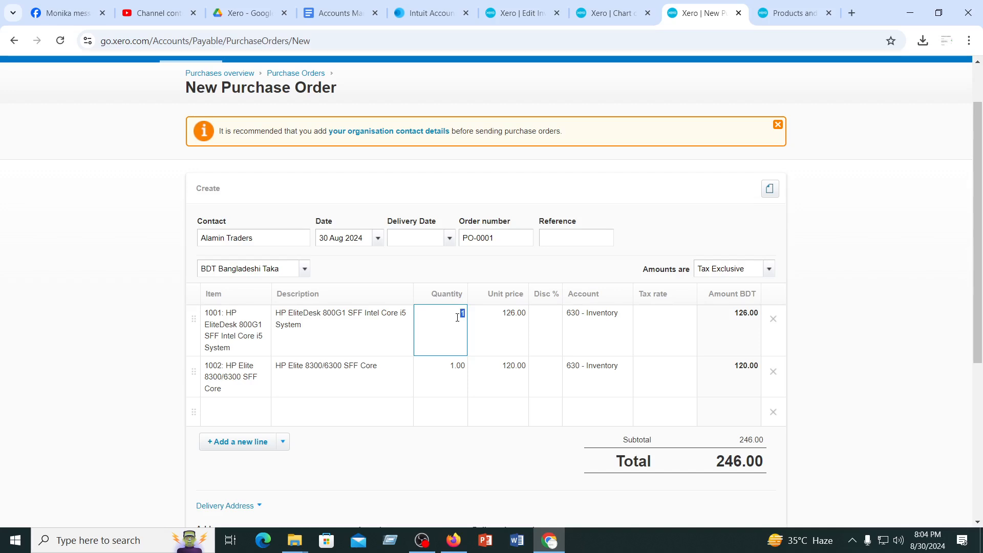
text(10)
click(449, 375)
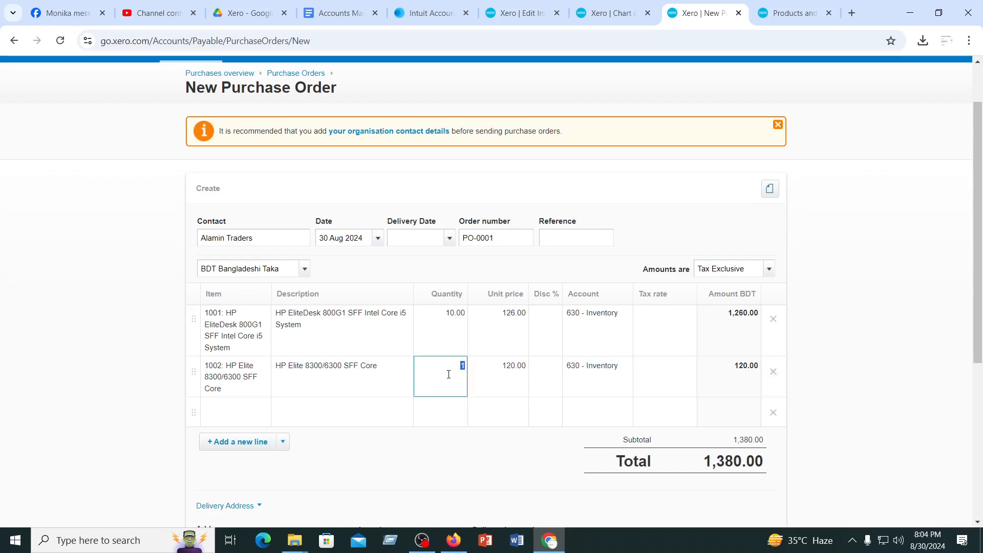
text(15)
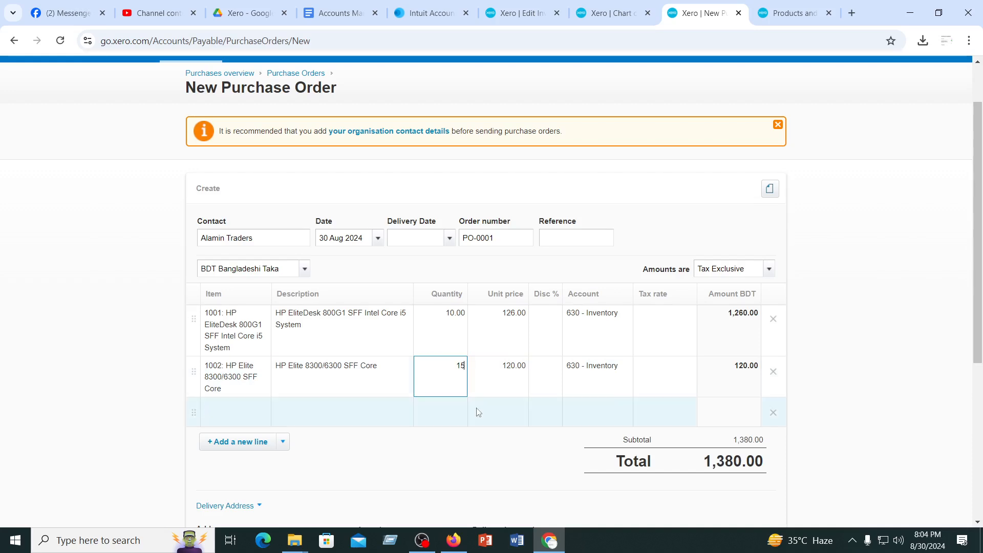
click(483, 411)
Check the purchase order's lines and delivery details and approve it
scroll(523, 367, down, 3)
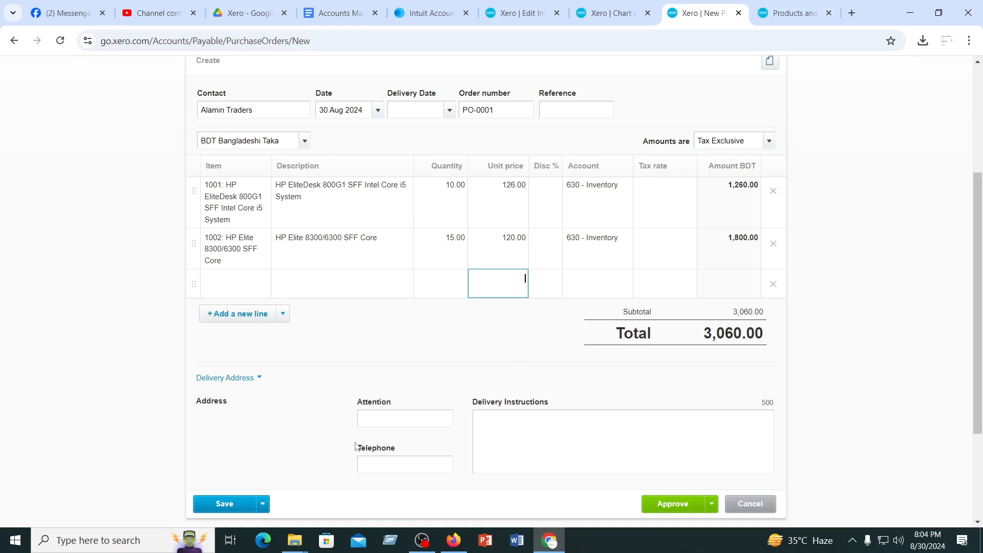
scroll(459, 397, up, 4)
scroll(586, 348, down, 5)
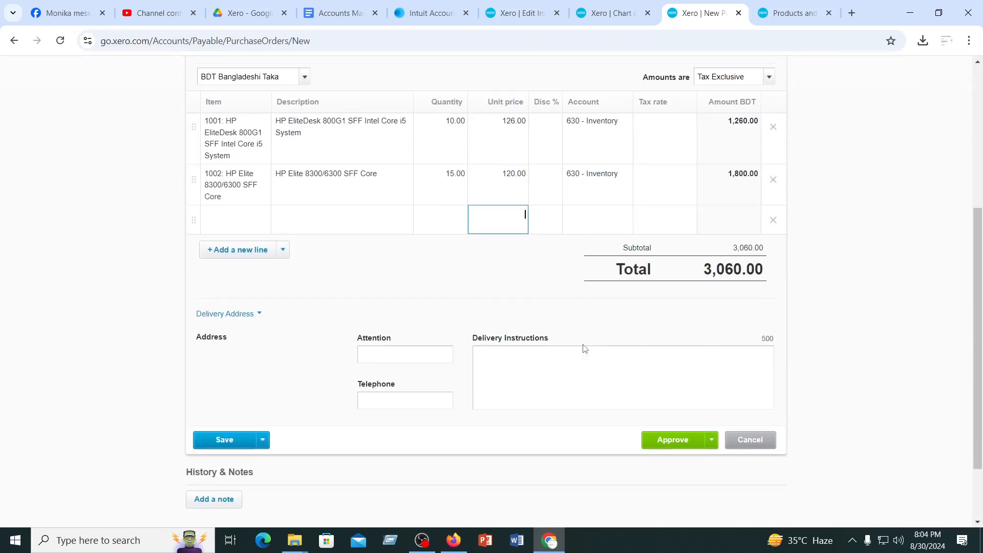
click(675, 442)
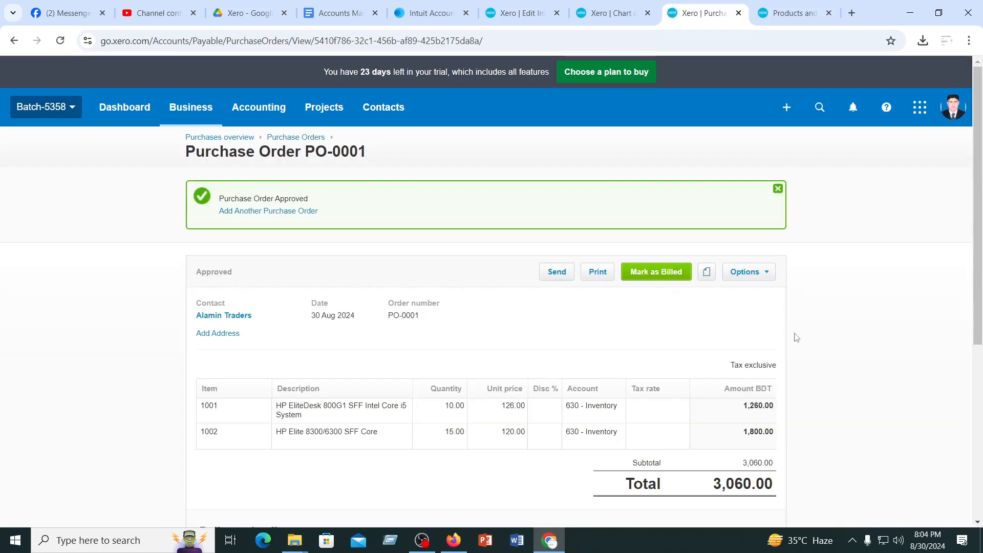
click(769, 272)
click(660, 302)
click(768, 272)
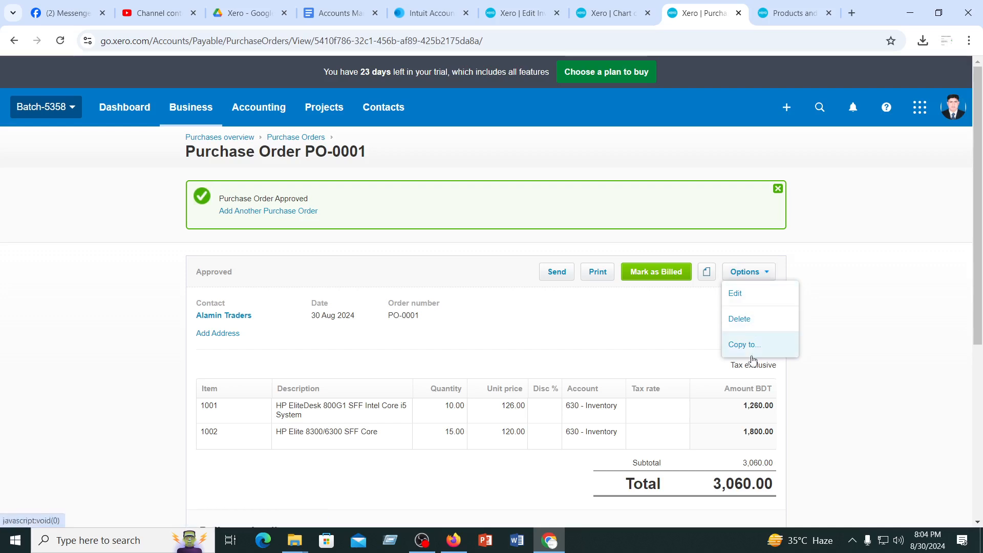
Mark purchase order PO-0001 as billed and copy it to a draft bill
scroll(579, 342, down, 3)
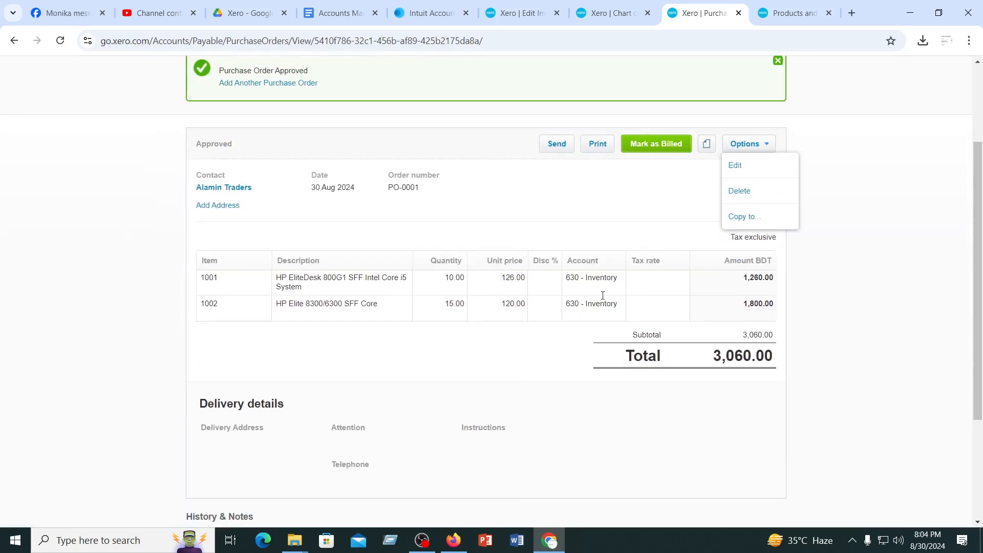
click(655, 145)
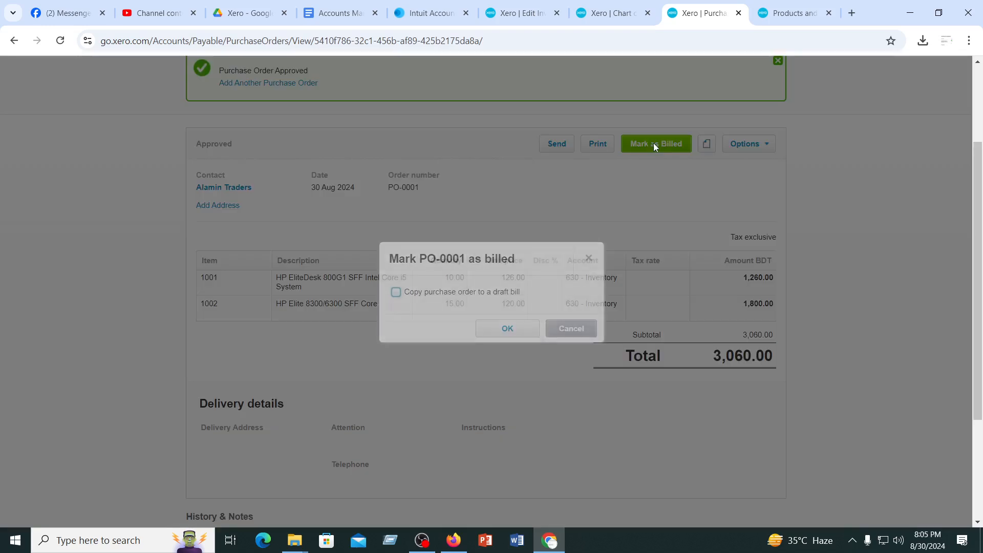
click(397, 294)
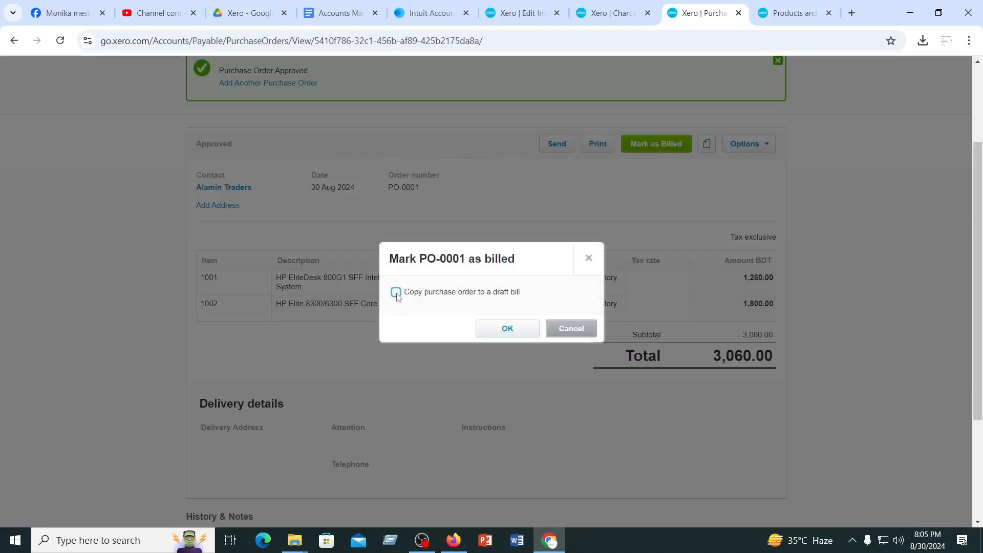
click(509, 330)
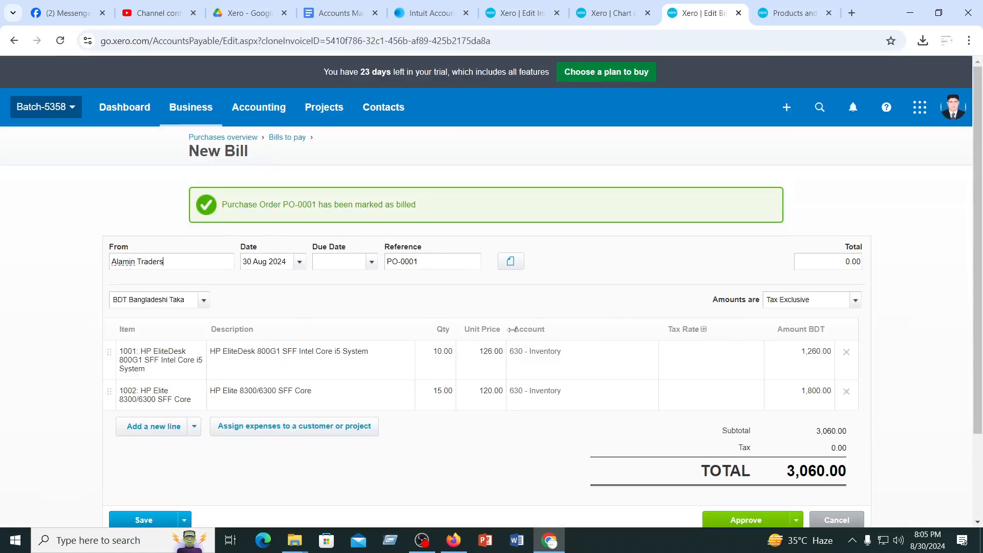
Check the new bill's lines and try to approve it
scroll(515, 377, down, 2)
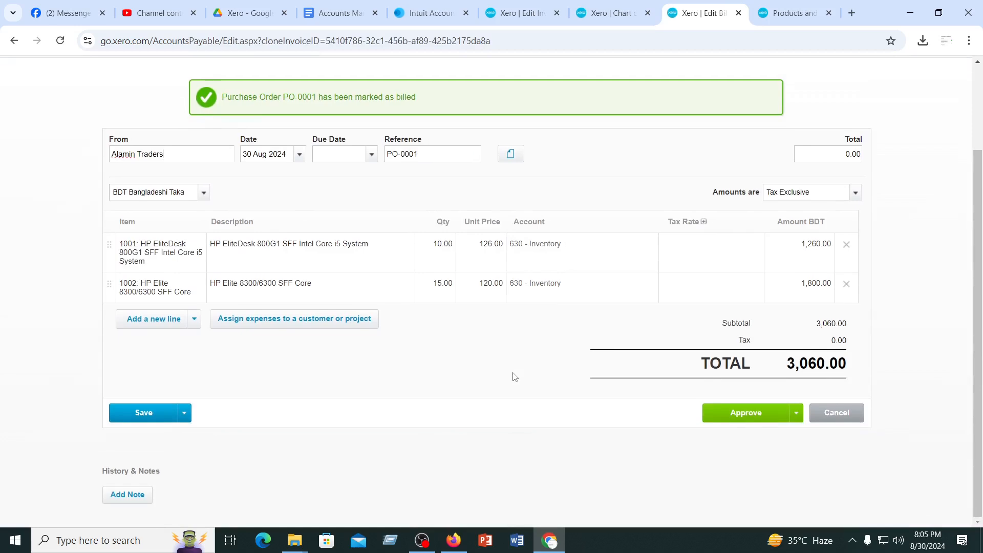
scroll(354, 362, up, 2)
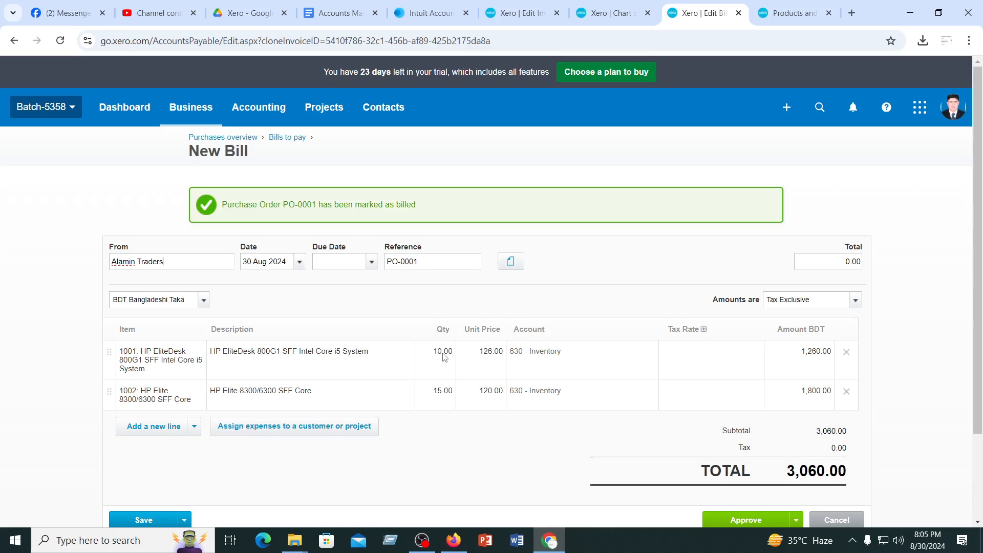
scroll(445, 357, down, 2)
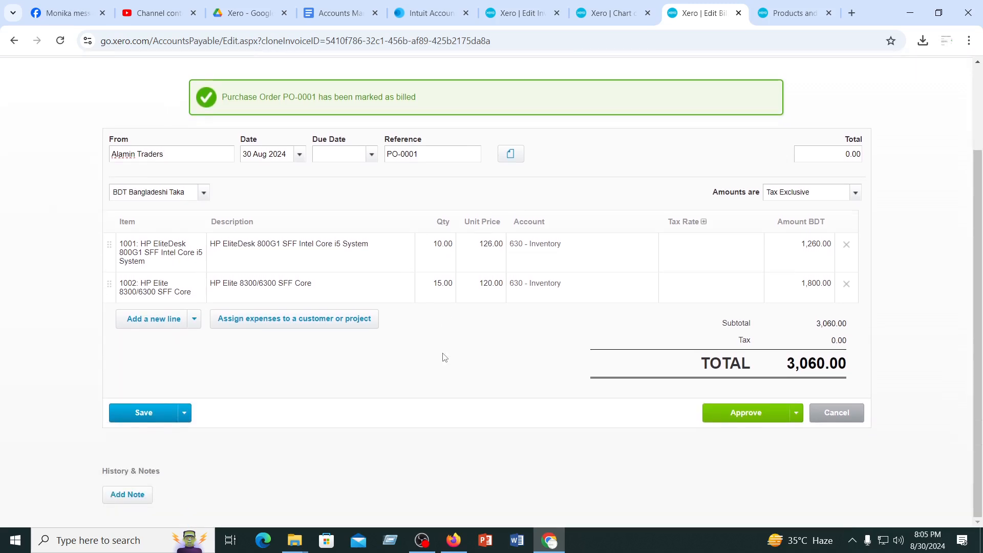
click(741, 419)
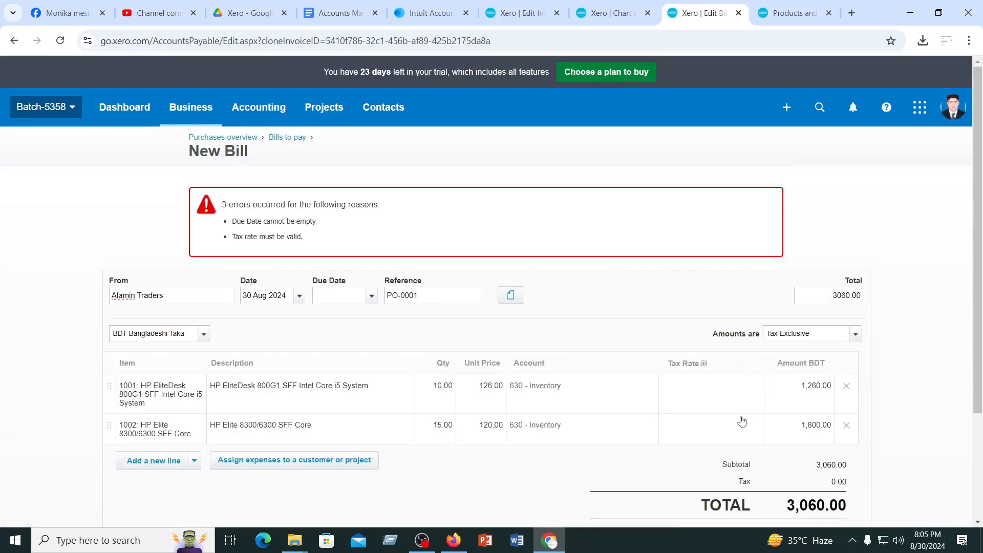
Set the bill's due date to 31 Aug 2024 and try to approve the bill again
click(372, 296)
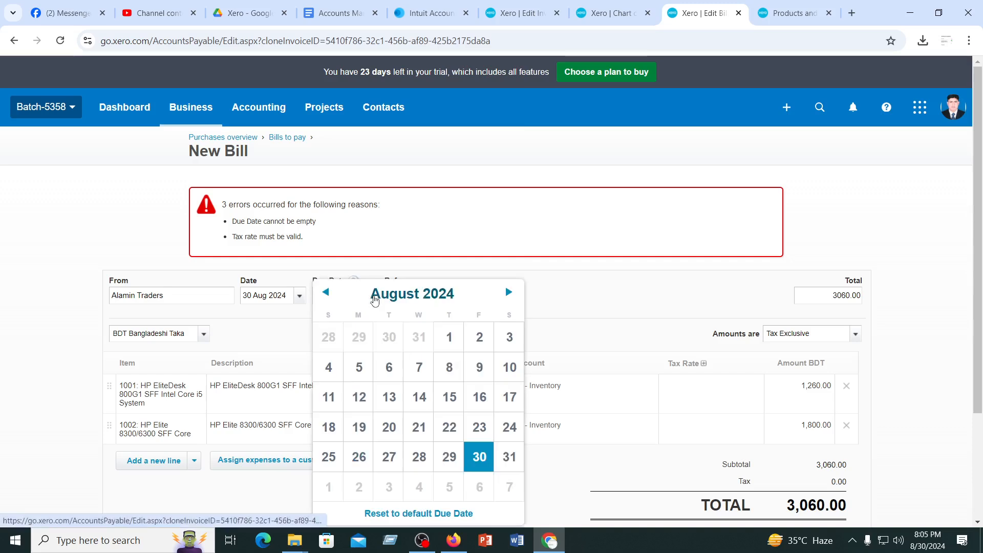
click(514, 462)
scroll(586, 397, down, 3)
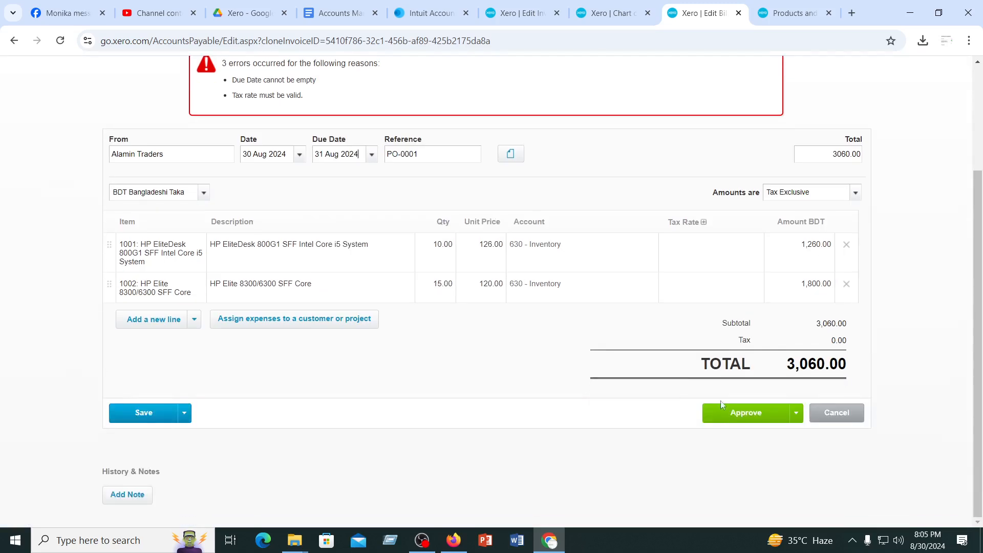
click(728, 419)
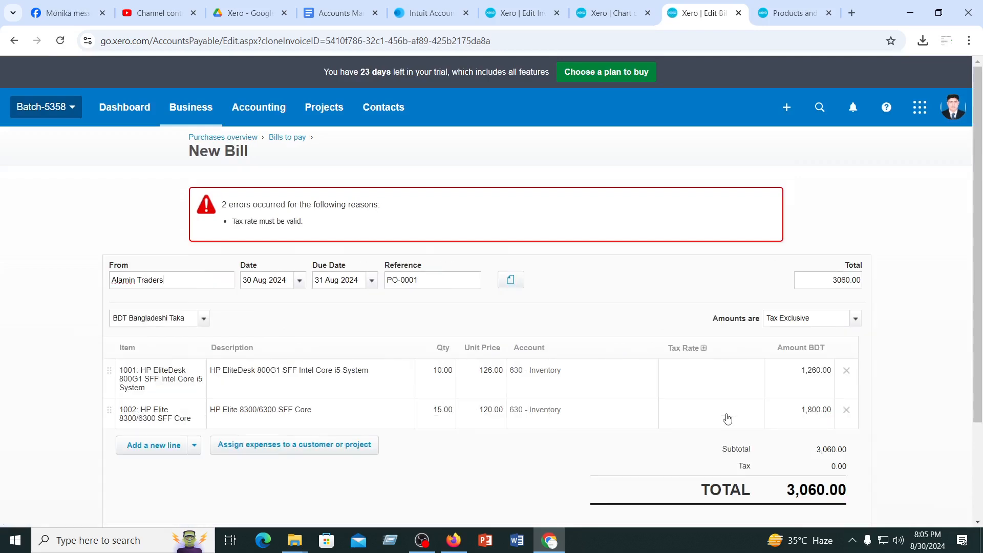
Set the tax rate of both bill lines to Tax Exempt (0%)
scroll(338, 405, down, 3)
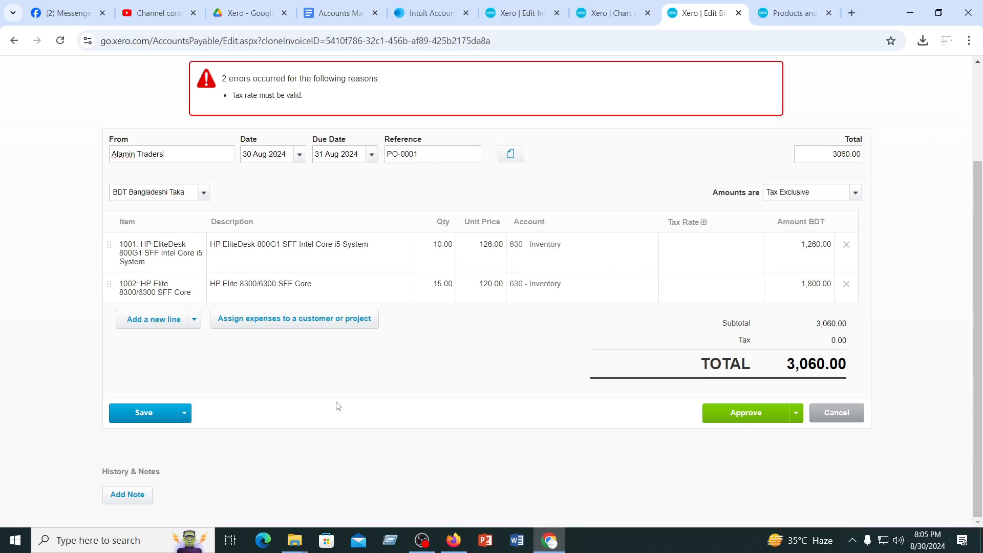
scroll(338, 405, up, 3)
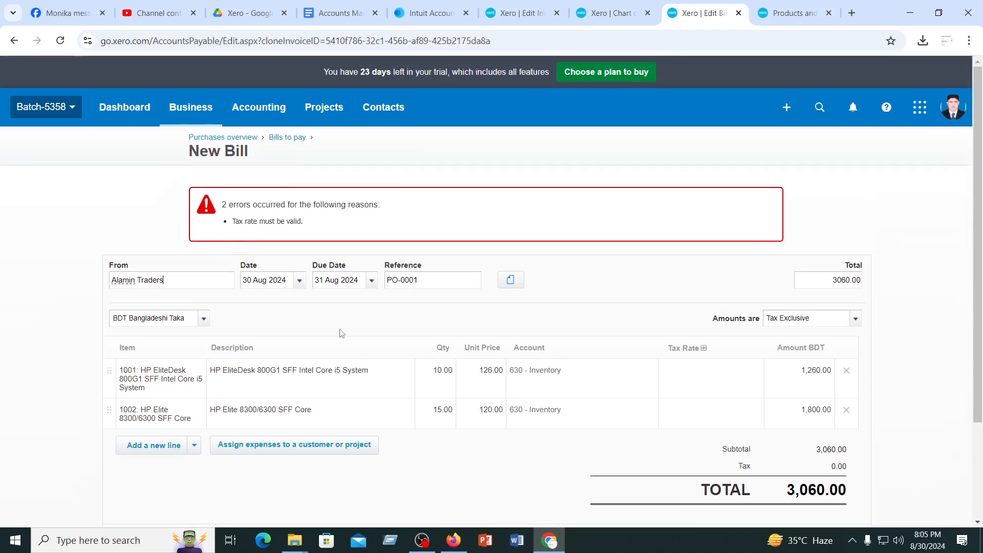
click(686, 374)
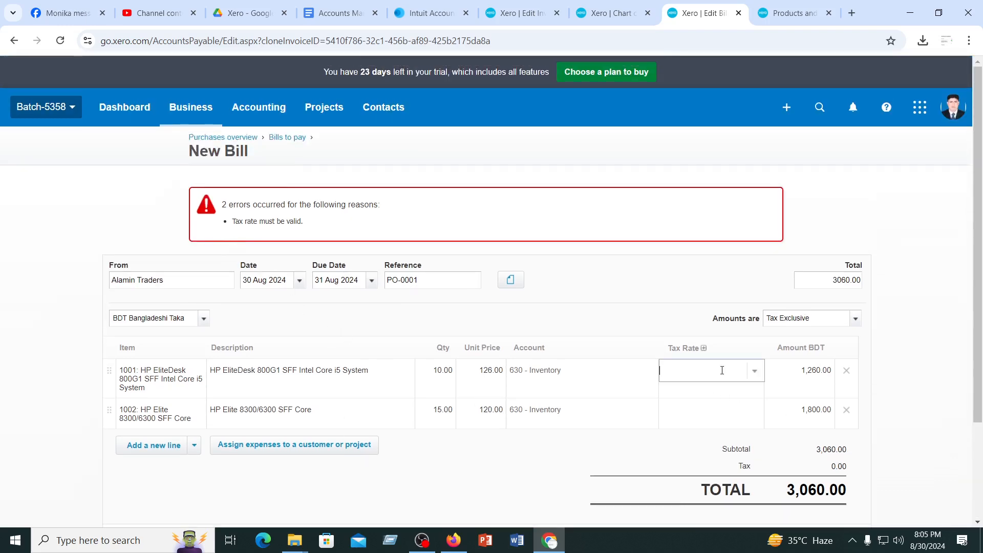
click(757, 374)
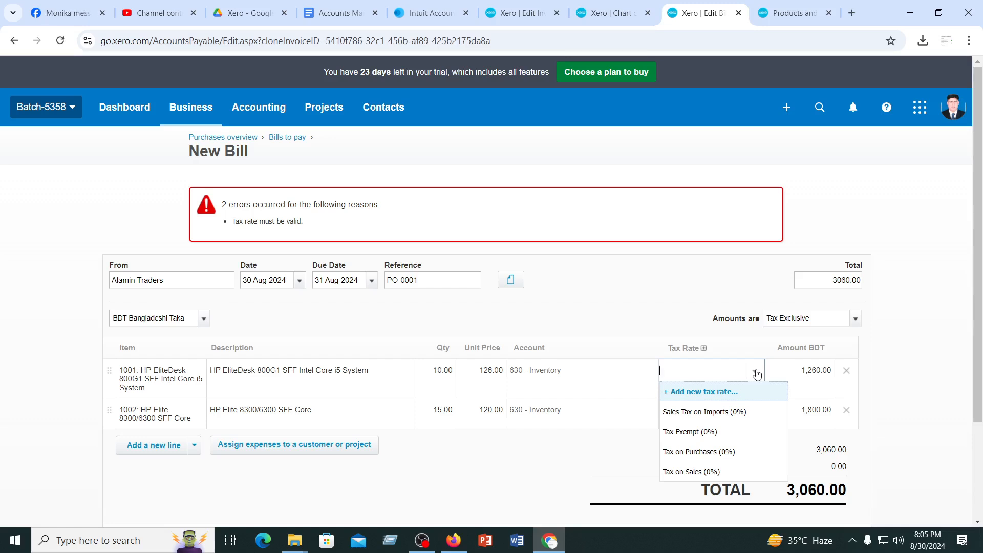
click(692, 432)
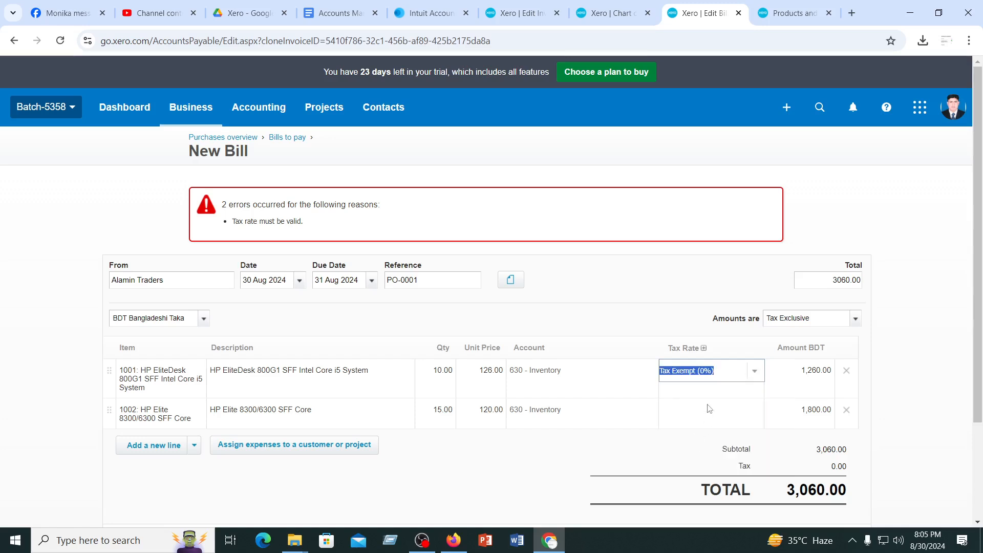
click(746, 410)
click(757, 411)
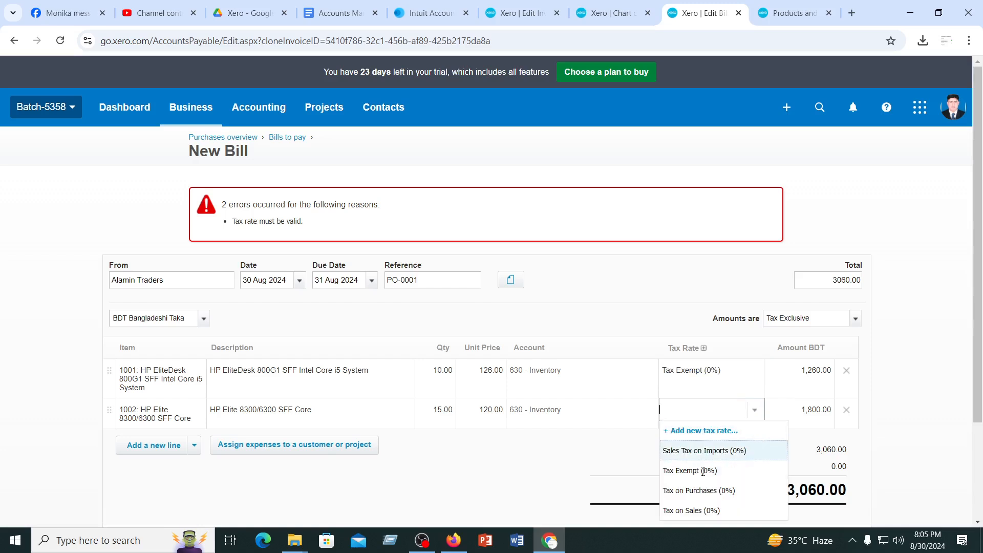
click(693, 471)
click(500, 450)
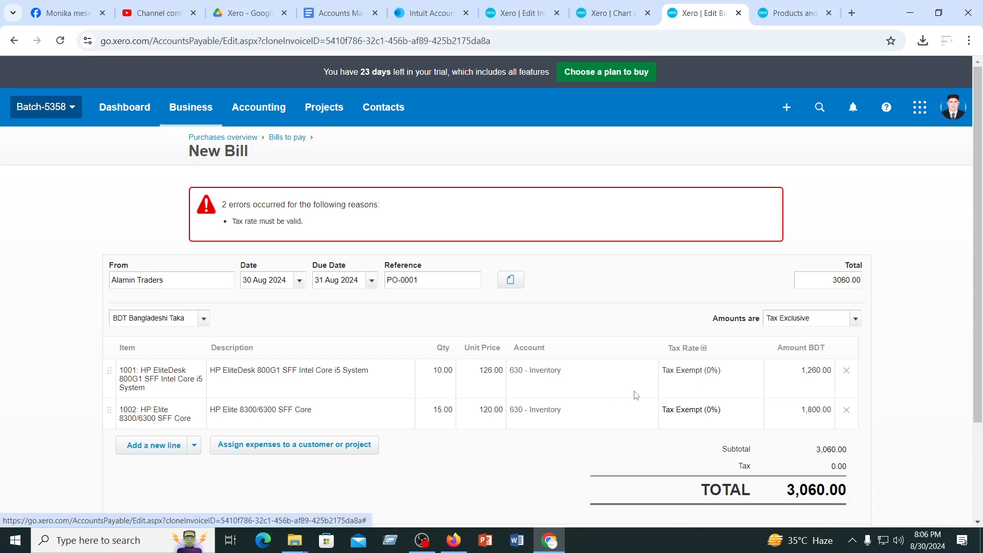
click(725, 374)
click(756, 374)
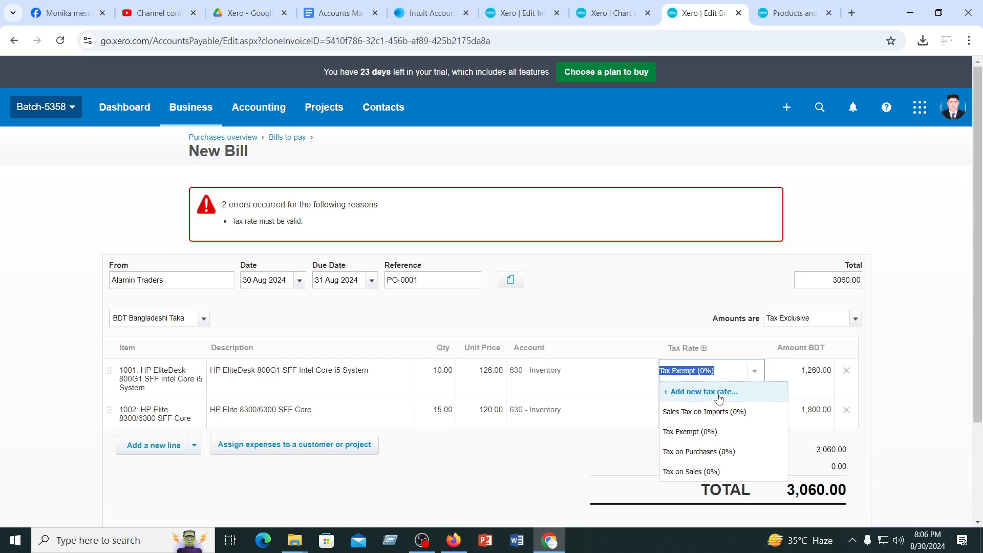
click(646, 269)
Approve the Alamin Traders bill with its due date and tax rates filled in
scroll(698, 378, down, 3)
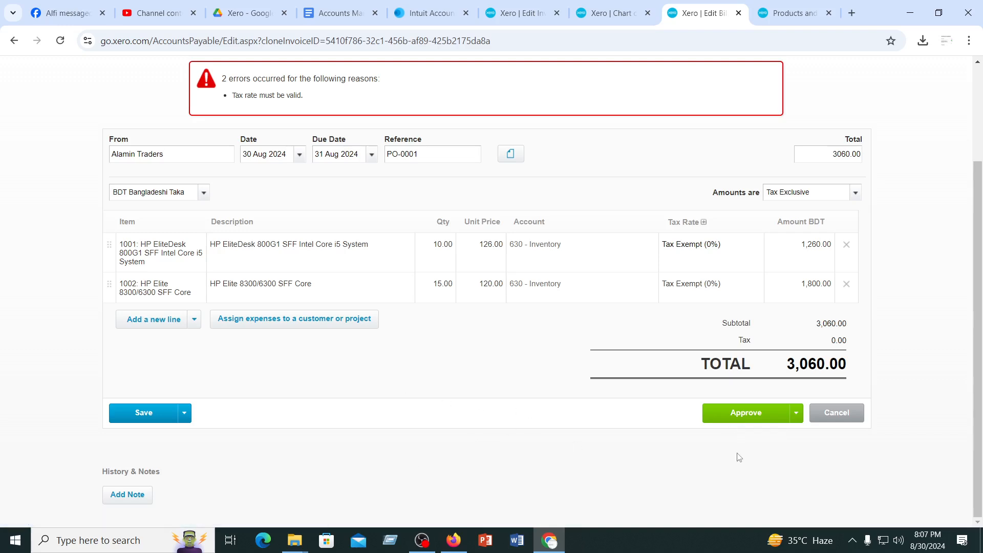
click(745, 419)
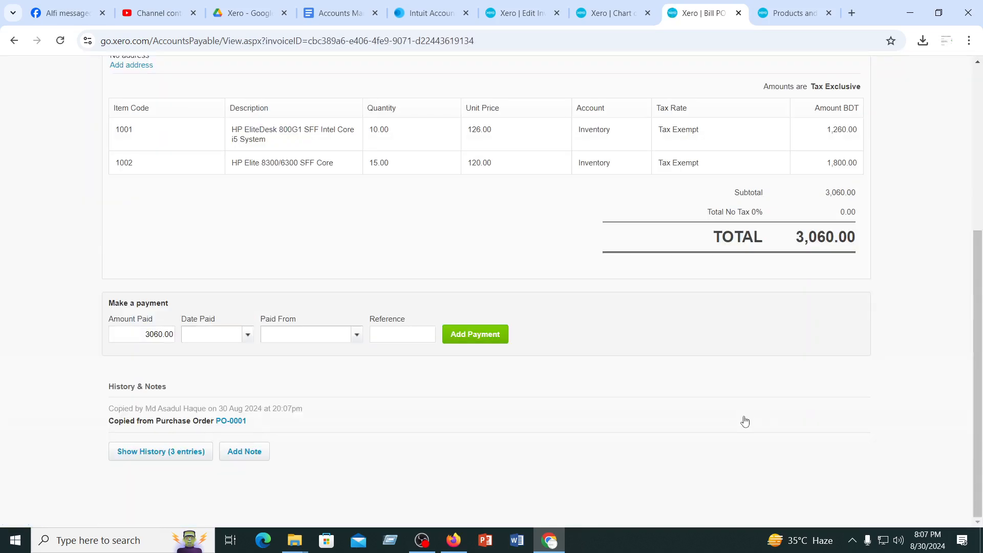
scroll(745, 420, up, 3)
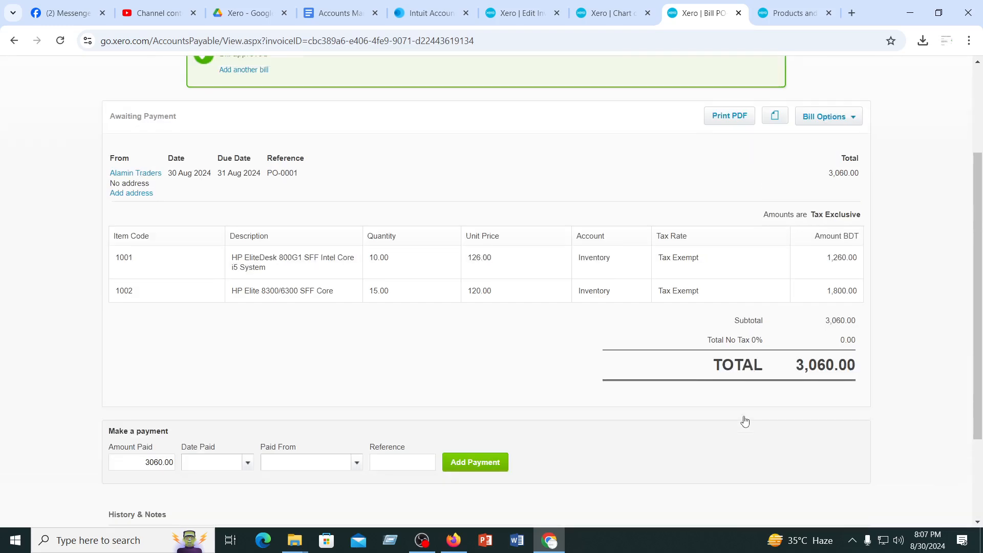
click(853, 117)
click(857, 120)
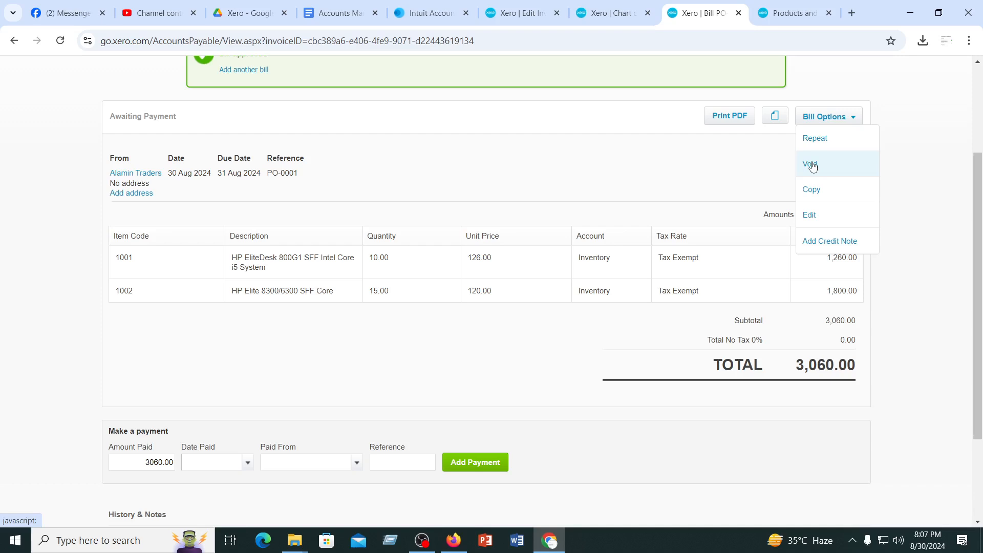
click(610, 164)
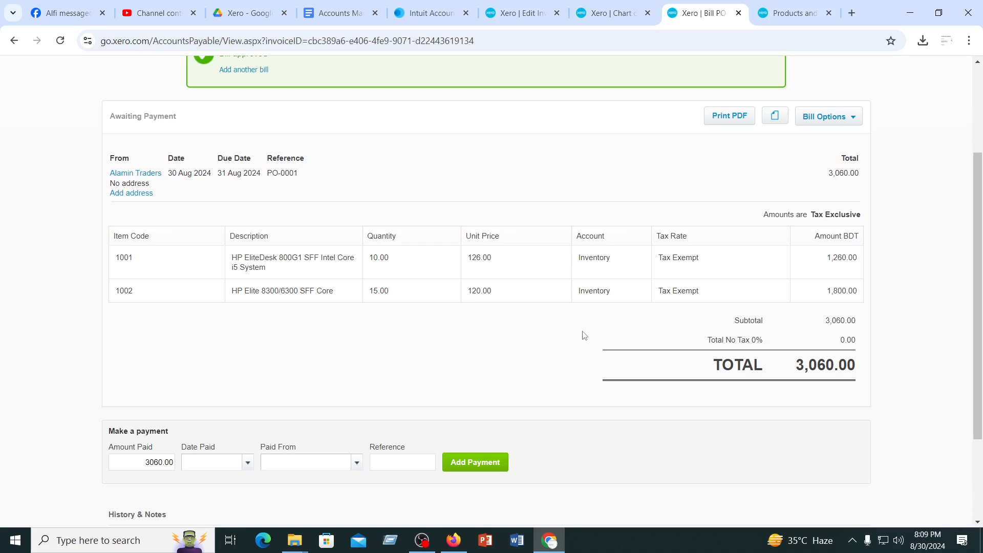
Start a credit note from the Alamin Traders bill with quantity 2 for item 1001 and 3 for item 1002
click(855, 117)
click(829, 246)
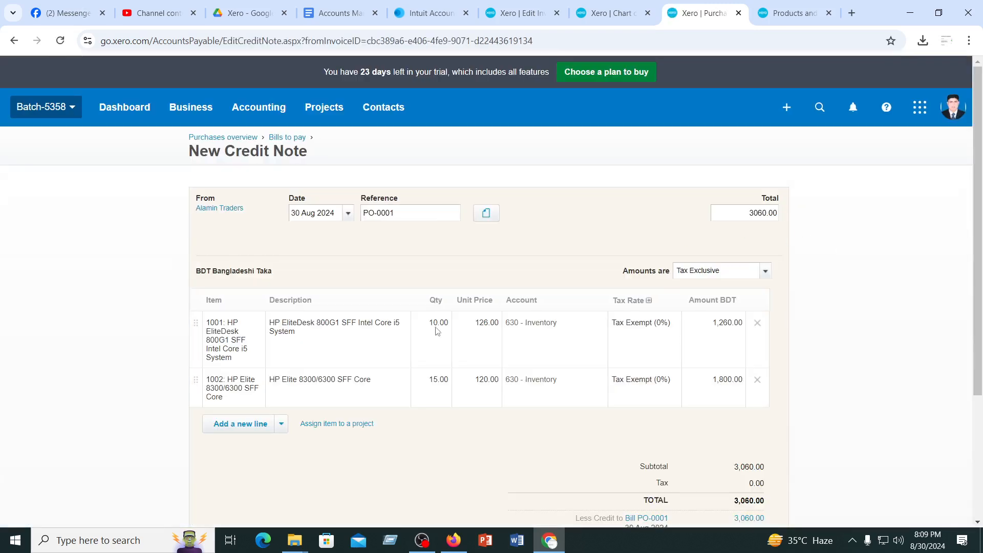
click(437, 322)
text(2)
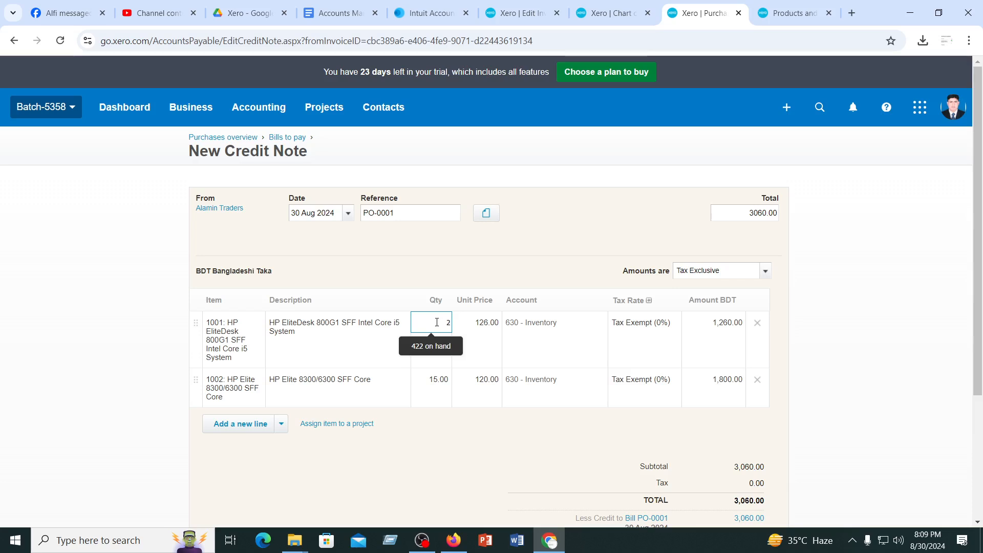
click(437, 379)
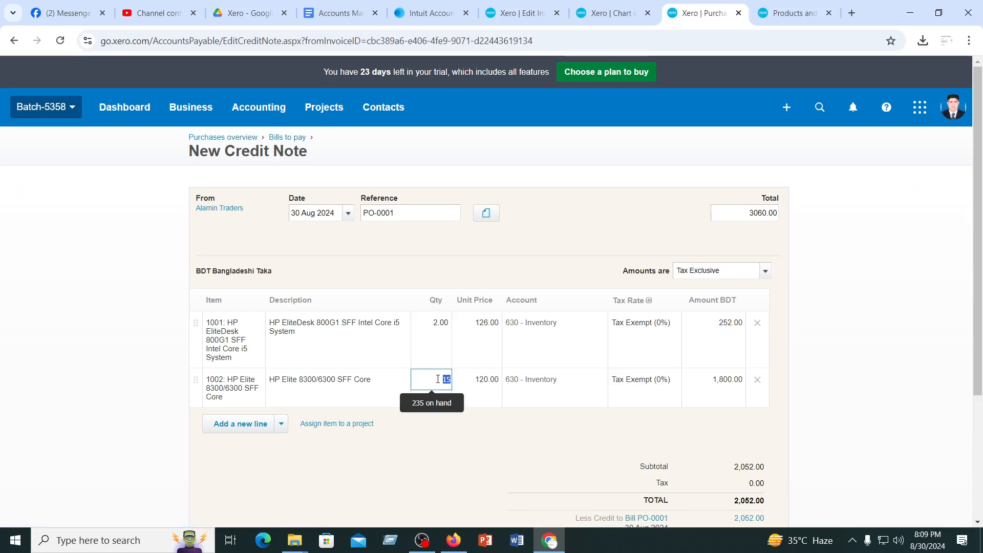
key(Tab)
key(Tab)
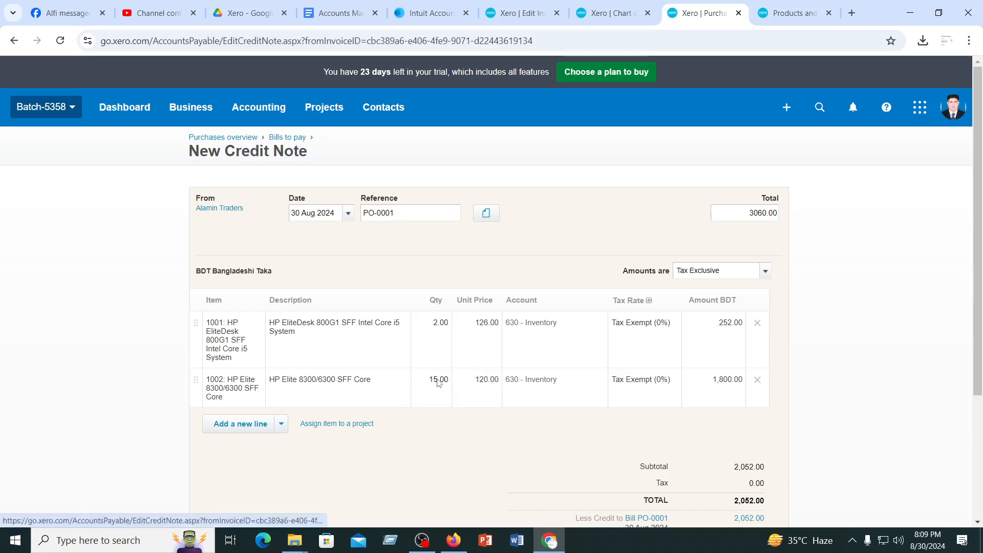
click(438, 380)
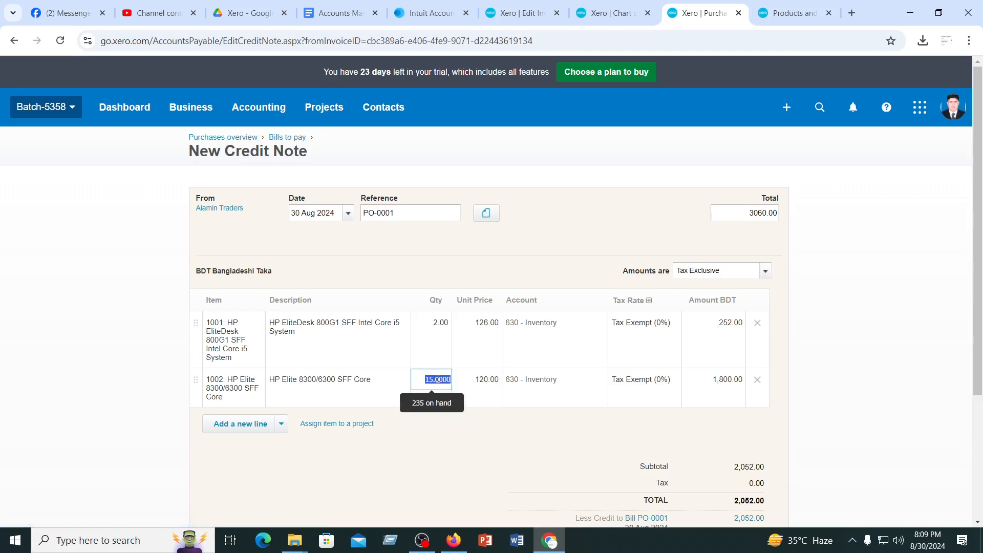
text(3)
click(472, 442)
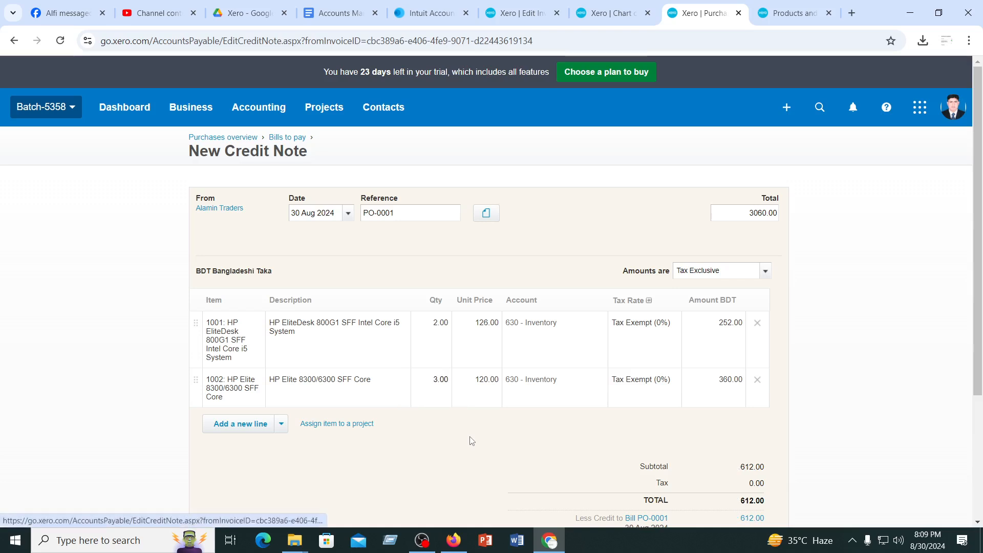
Try to approve the credit note and compare its entered total with the total of its lines
scroll(472, 441, down, 3)
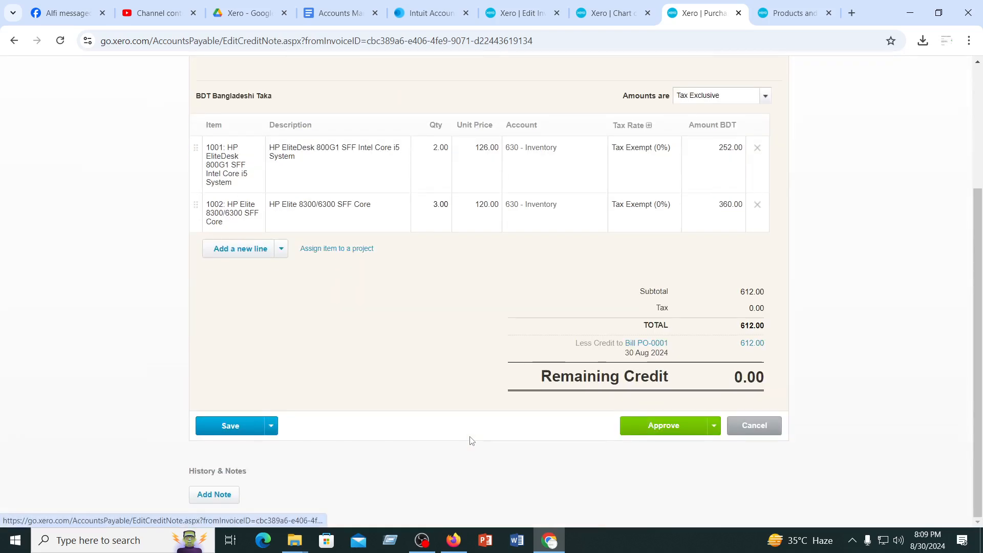
click(674, 429)
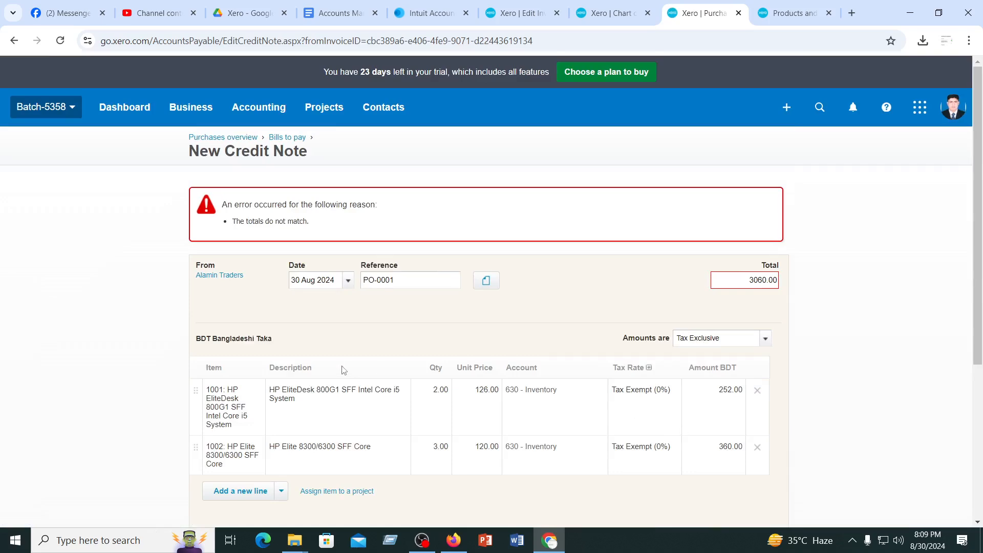
scroll(341, 370, down, 4)
scroll(364, 370, up, 3)
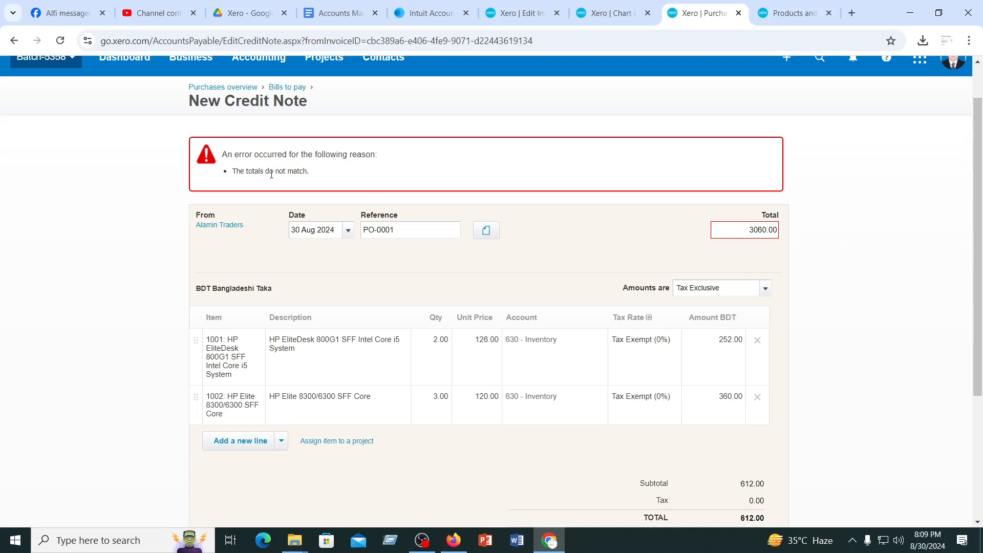
scroll(424, 350, down, 2)
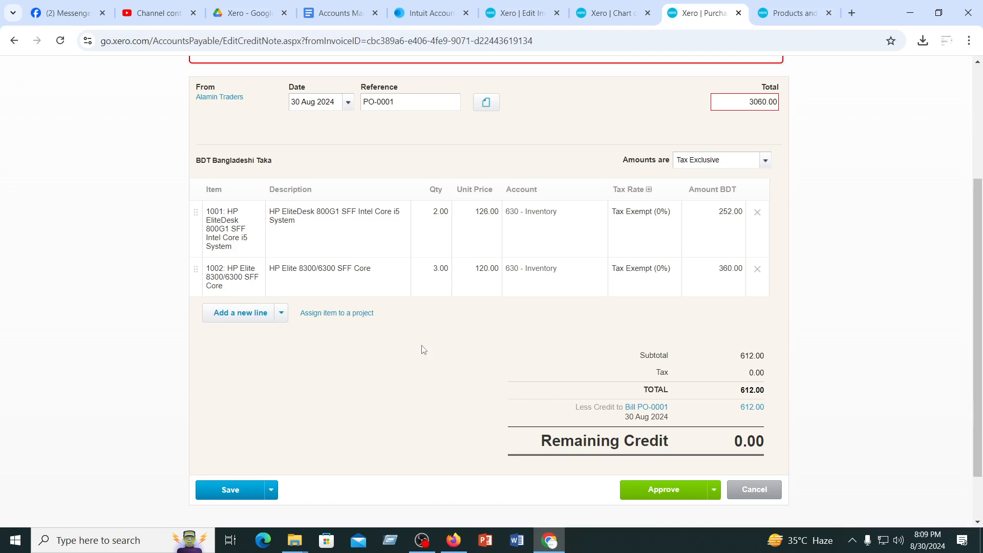
scroll(423, 350, up, 3)
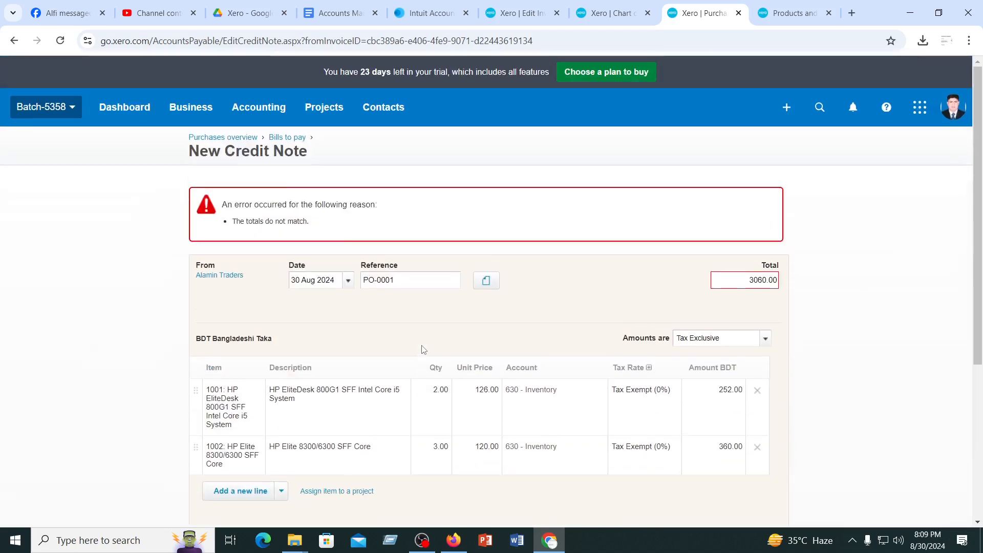
scroll(662, 394, down, 3)
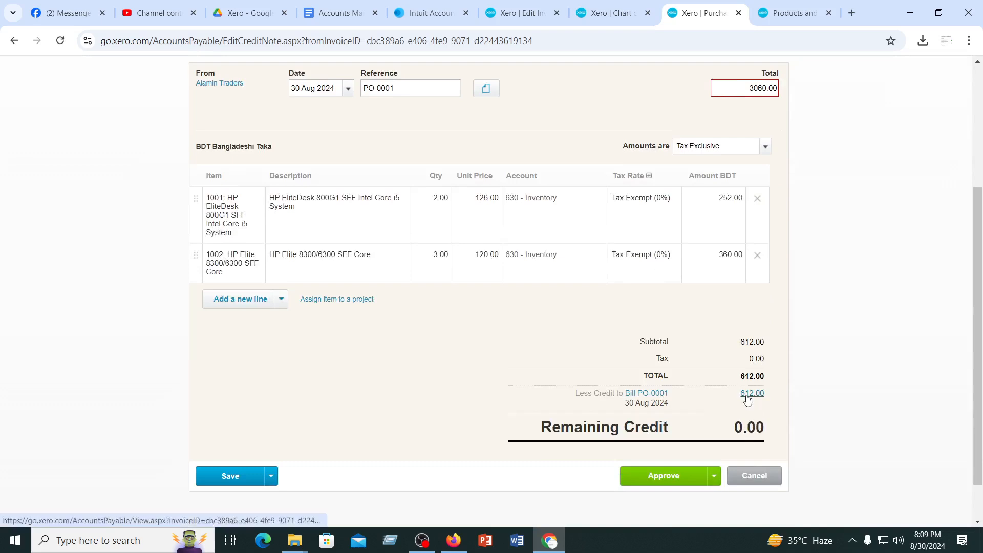
scroll(747, 398, up, 2)
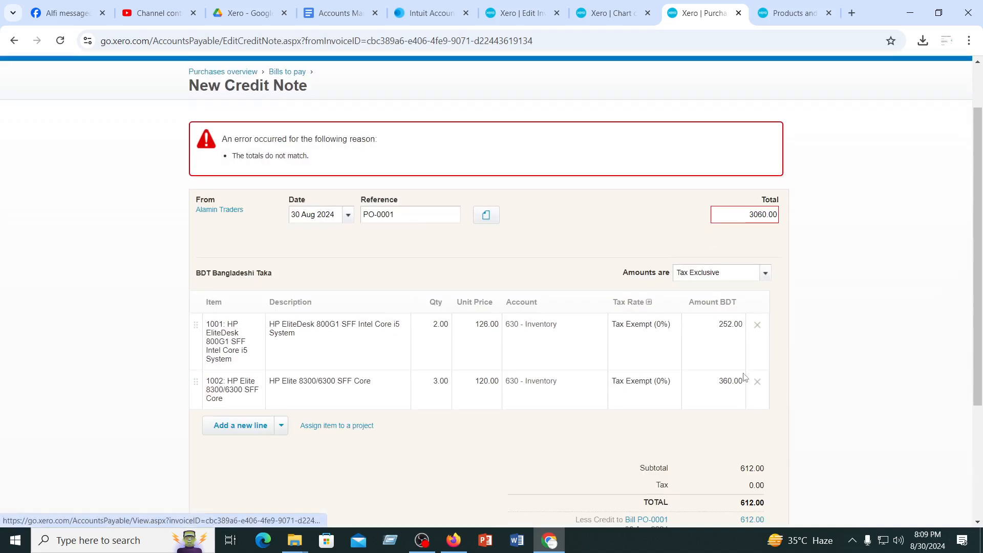
Set the credit note's overall total to 612 and approve it against bill PO-0001
click(748, 221)
text(612)
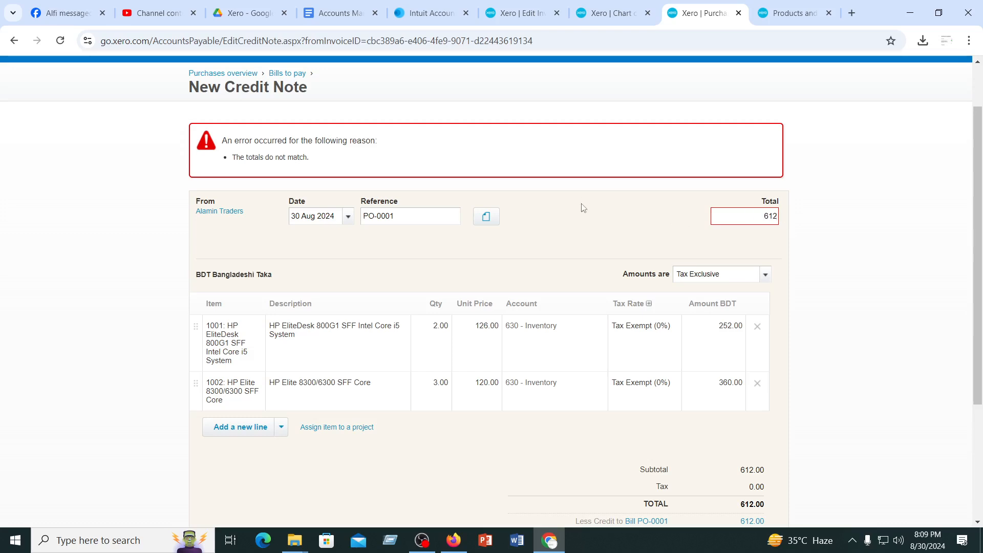
scroll(589, 279, down, 3)
click(666, 425)
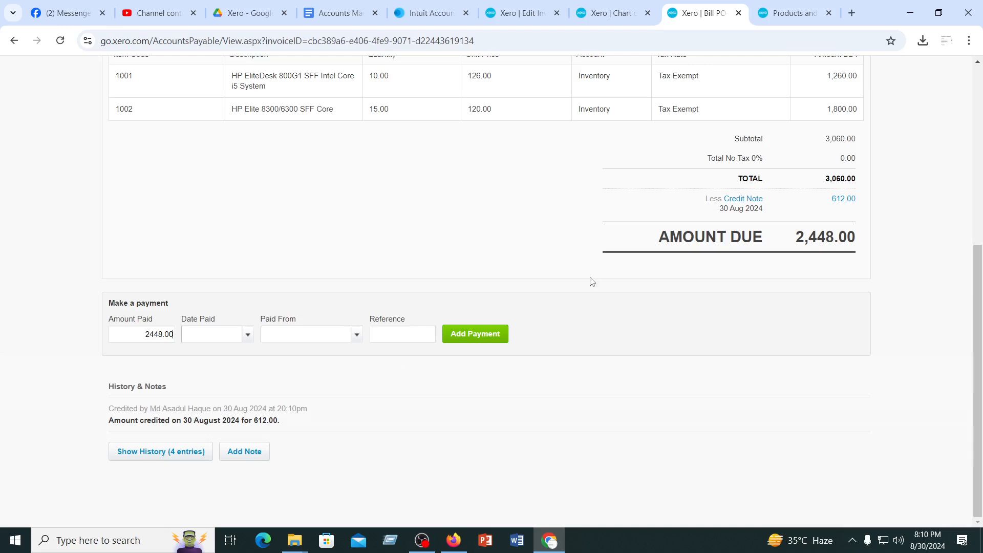
Try to date the payment of the credited bill 13 Aug 2024
scroll(593, 282, up, 4)
scroll(592, 283, down, 4)
click(248, 336)
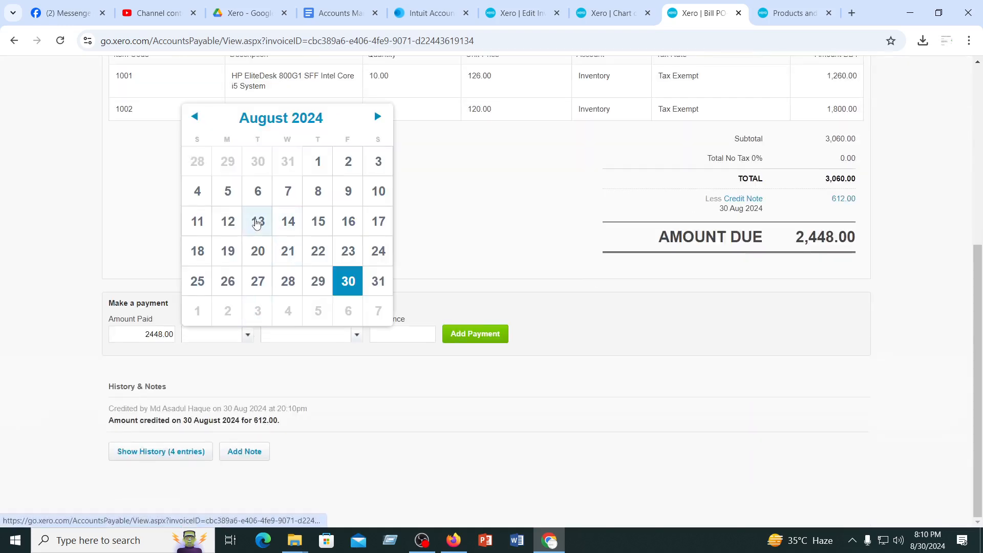
click(257, 222)
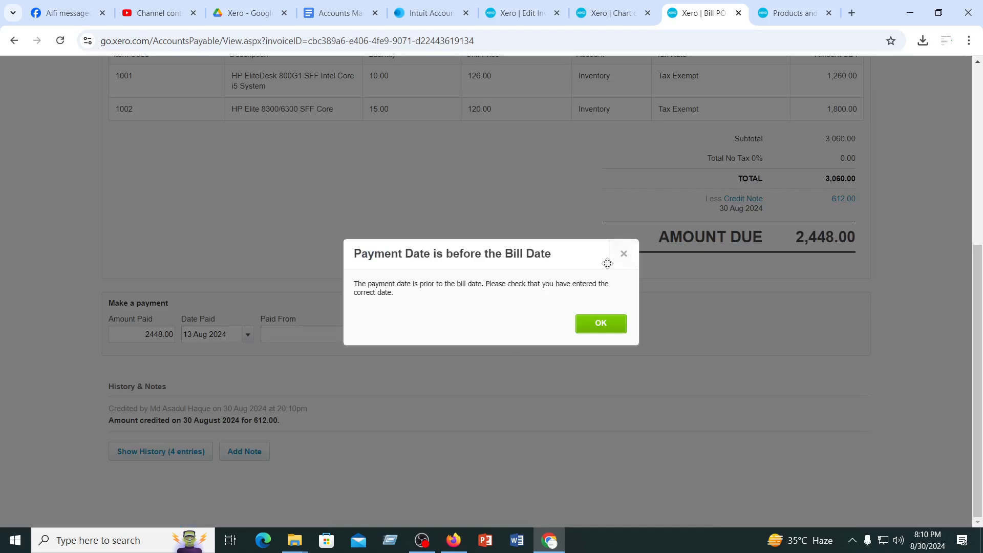
click(624, 254)
Set the payment date to 31 Aug 2024, choose the paying account and record the 2,448.00 payment on the bill
click(247, 337)
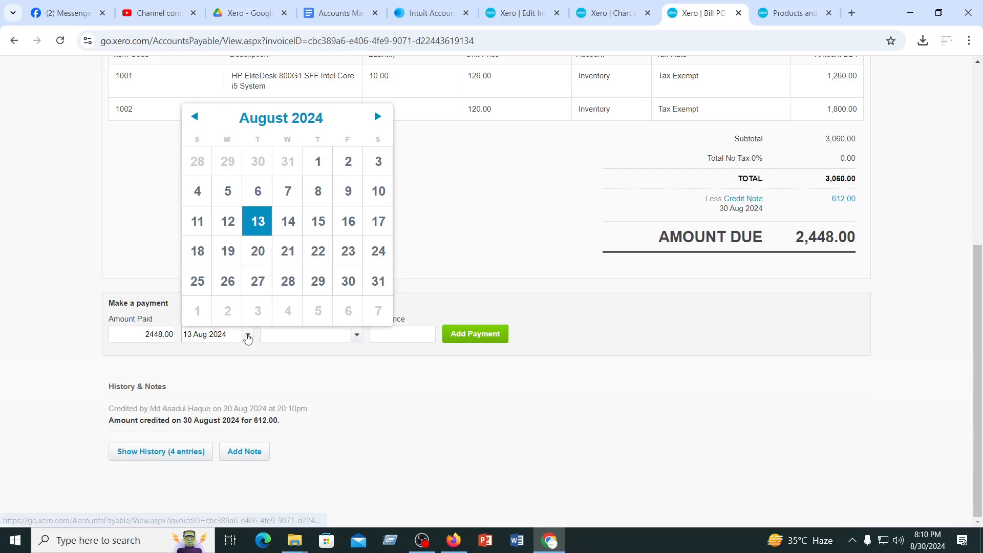
click(376, 284)
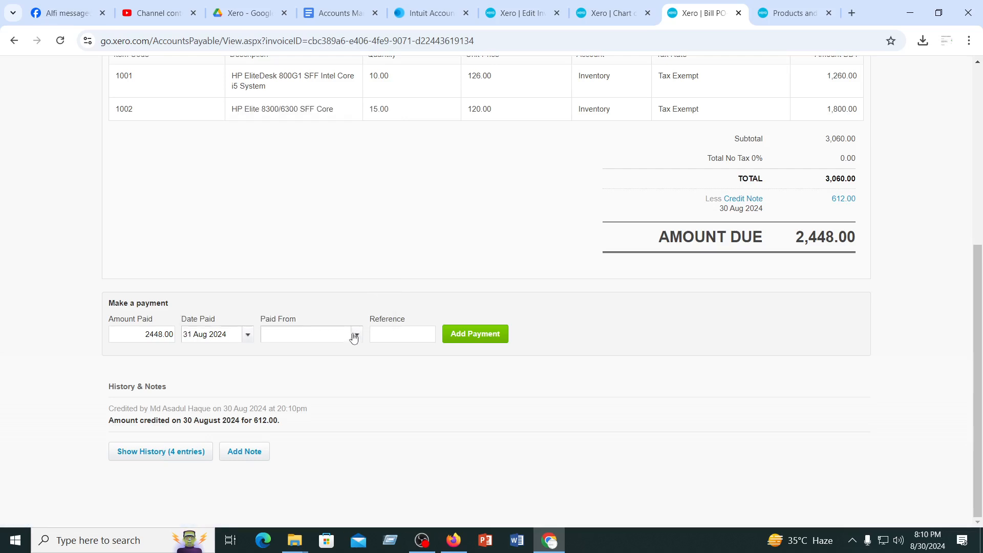
click(351, 337)
click(314, 382)
click(471, 335)
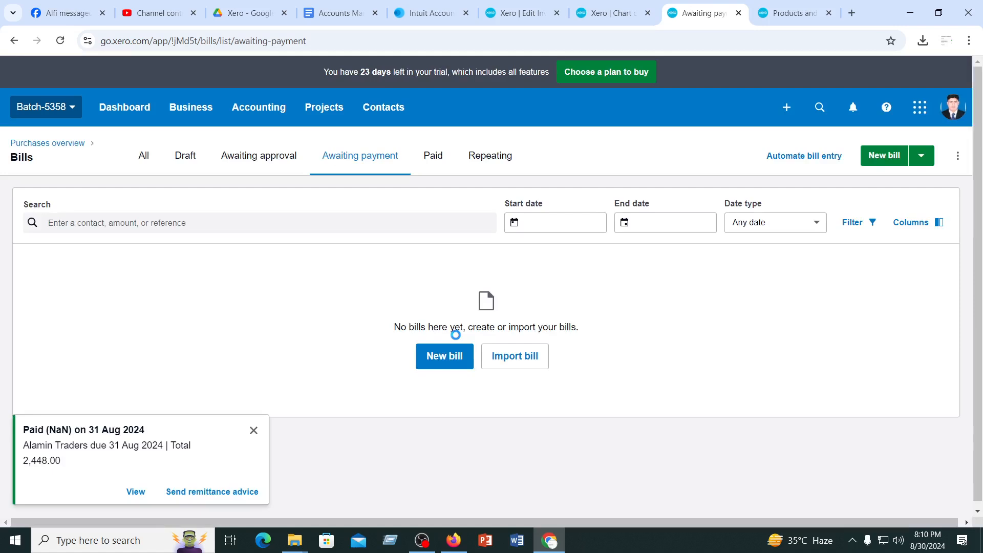
click(253, 430)
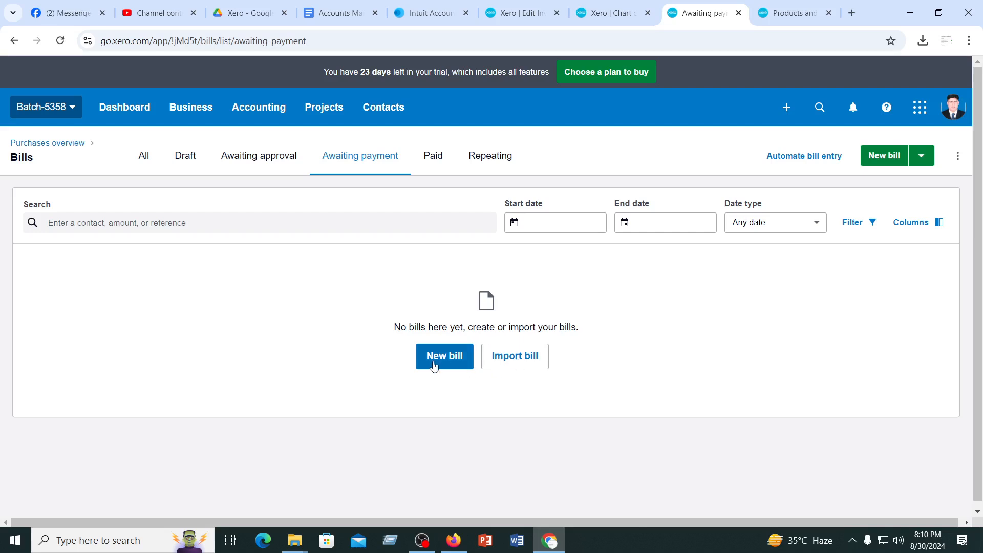
List all bills and view the empty form for a new supplier credit note
click(922, 156)
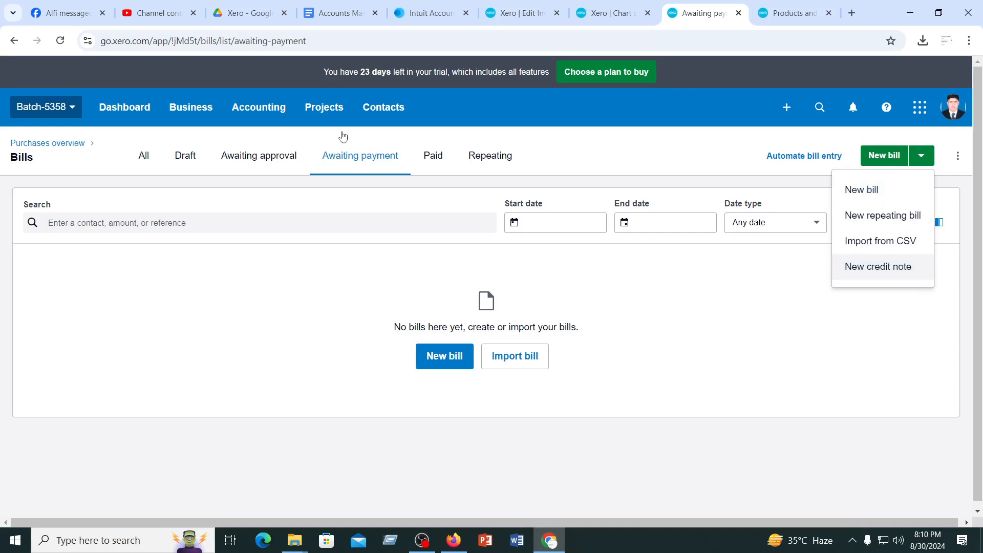
click(142, 159)
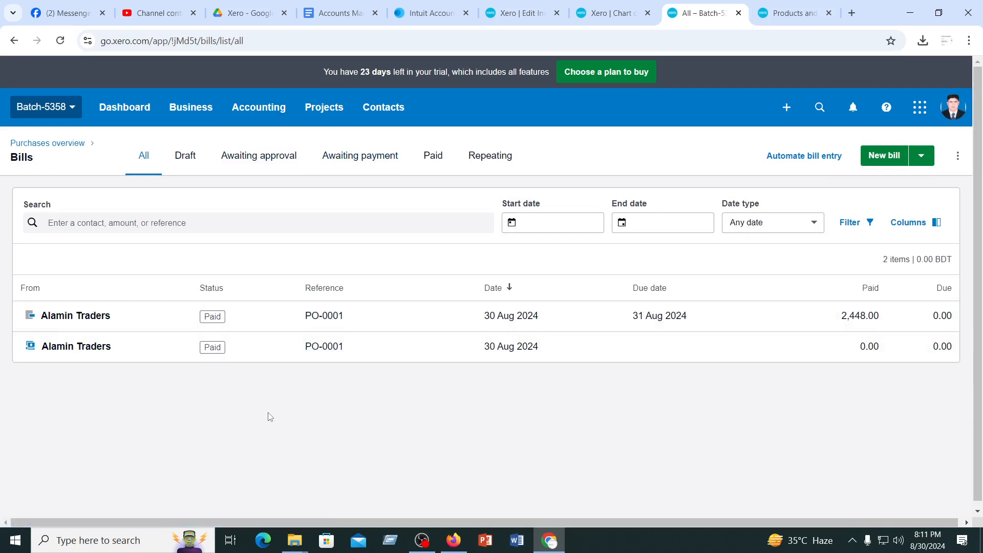
click(920, 155)
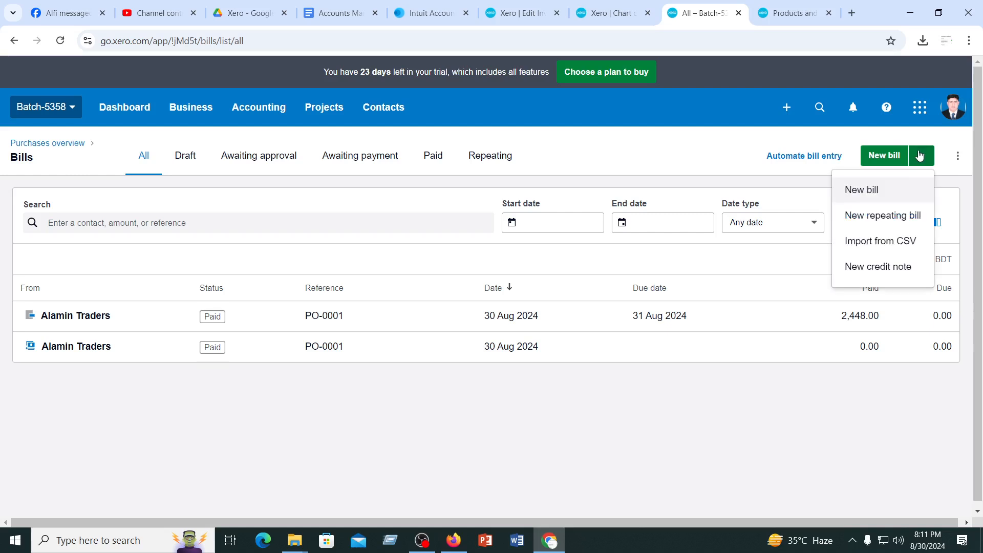
click(870, 272)
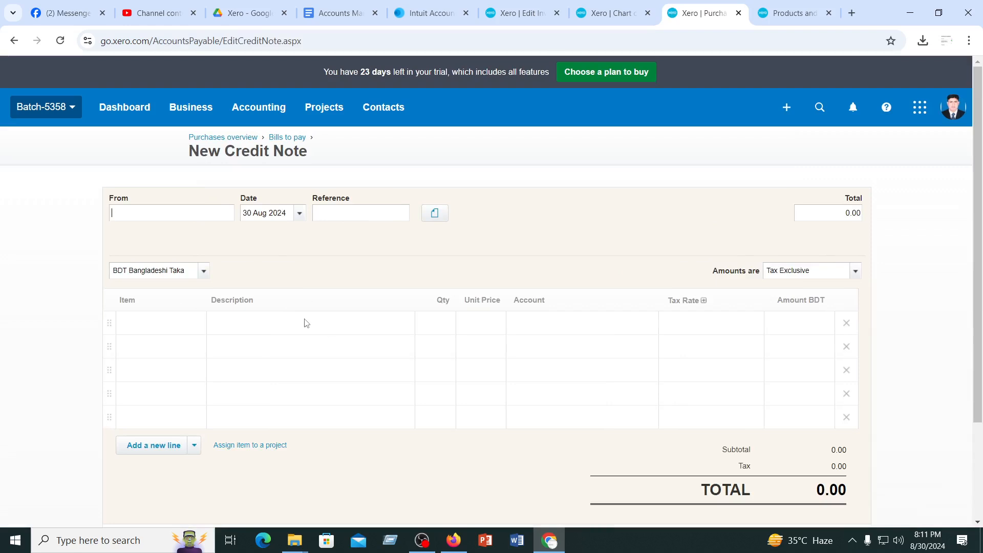
scroll(306, 323, down, 3)
scroll(306, 322, up, 3)
Look over the purchases overview page
click(218, 140)
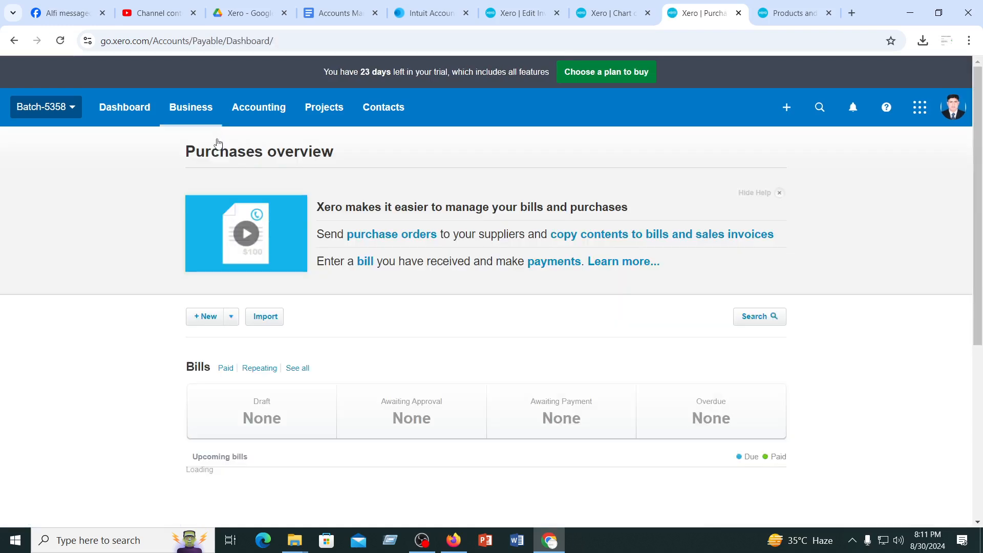
scroll(417, 373, down, 5)
scroll(417, 373, up, 5)
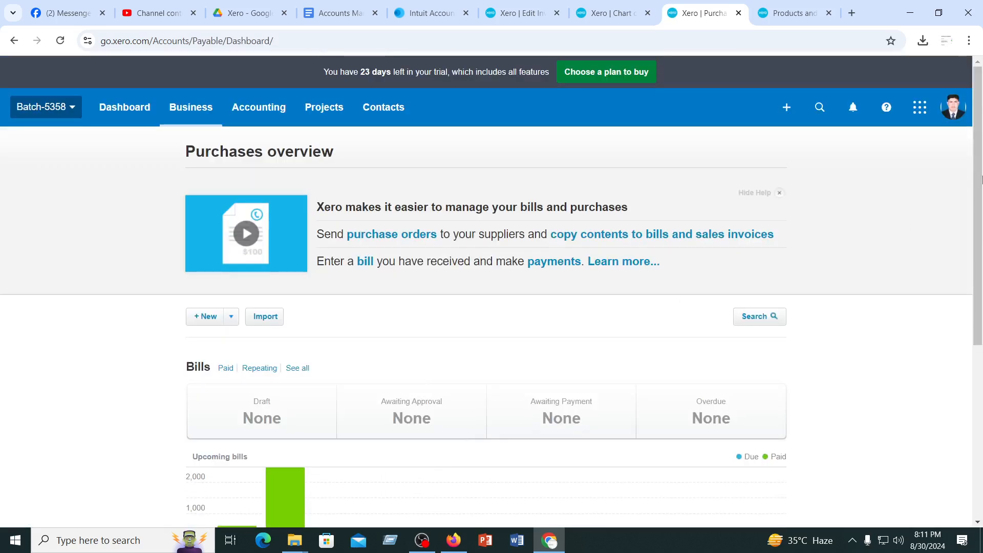
Review the available business pages and show the list of purchase orders
click(258, 109)
click(196, 121)
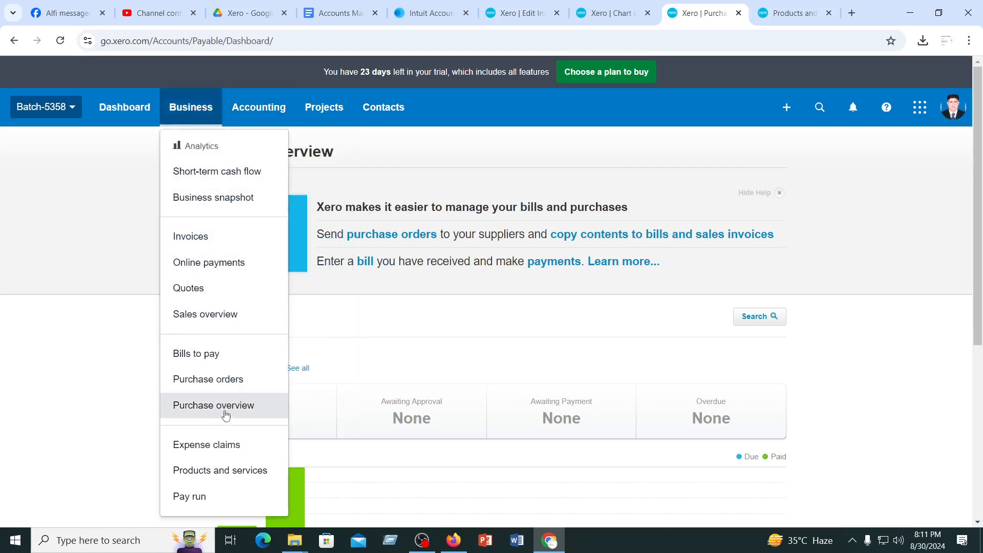
scroll(198, 399, down, 1)
scroll(196, 358, down, 2)
scroll(195, 317, up, 3)
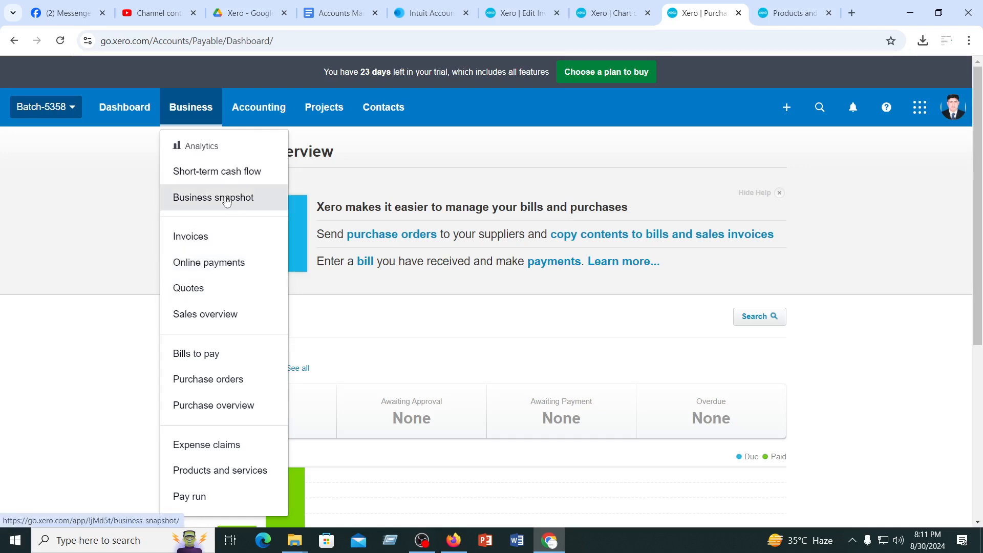
click(203, 380)
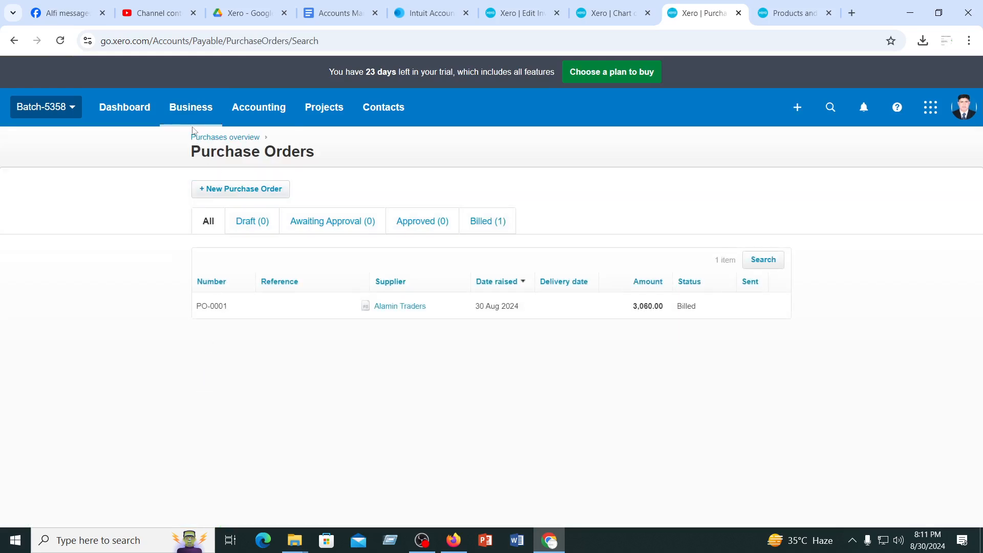
Go to the bills to pay, check the blank credit note form again and return to the bills list
click(194, 113)
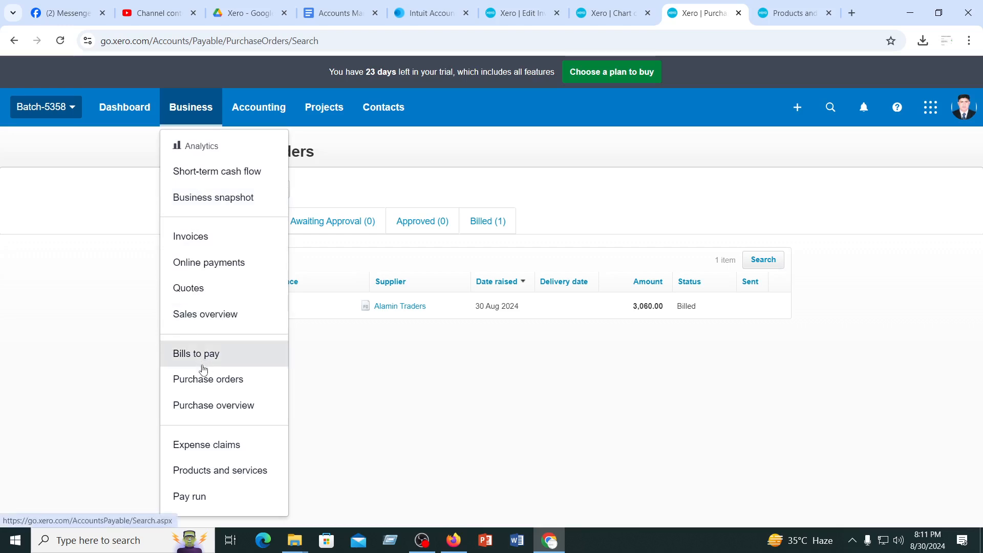
click(198, 359)
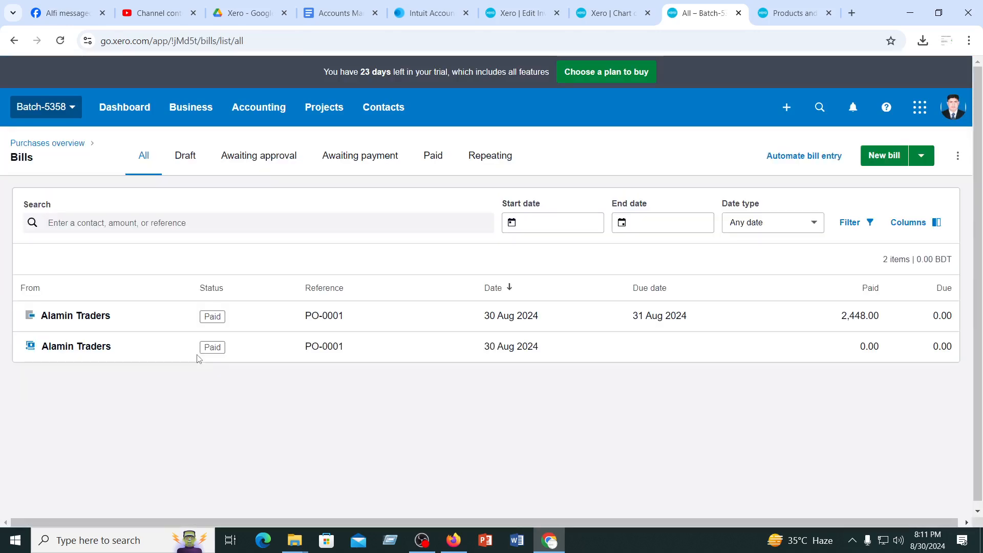
click(924, 156)
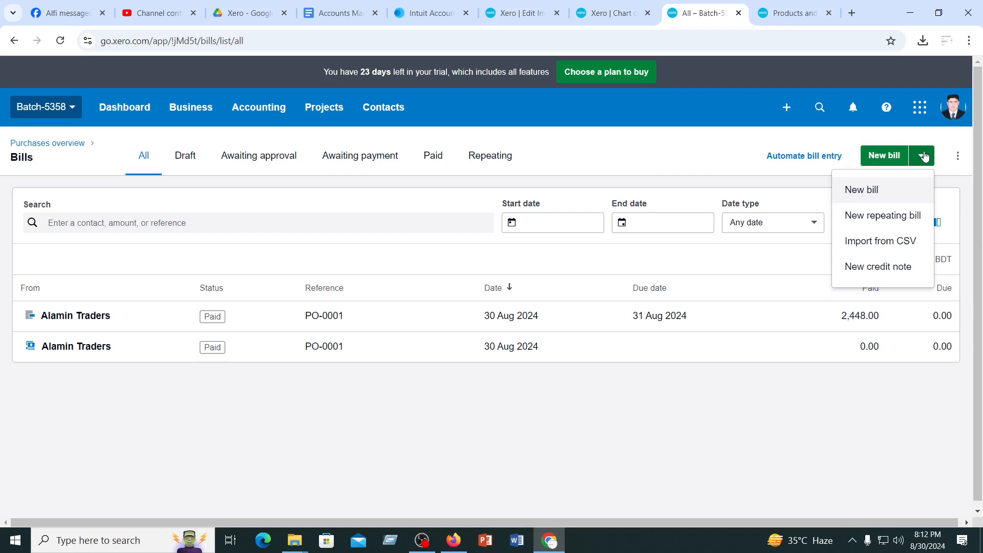
click(875, 270)
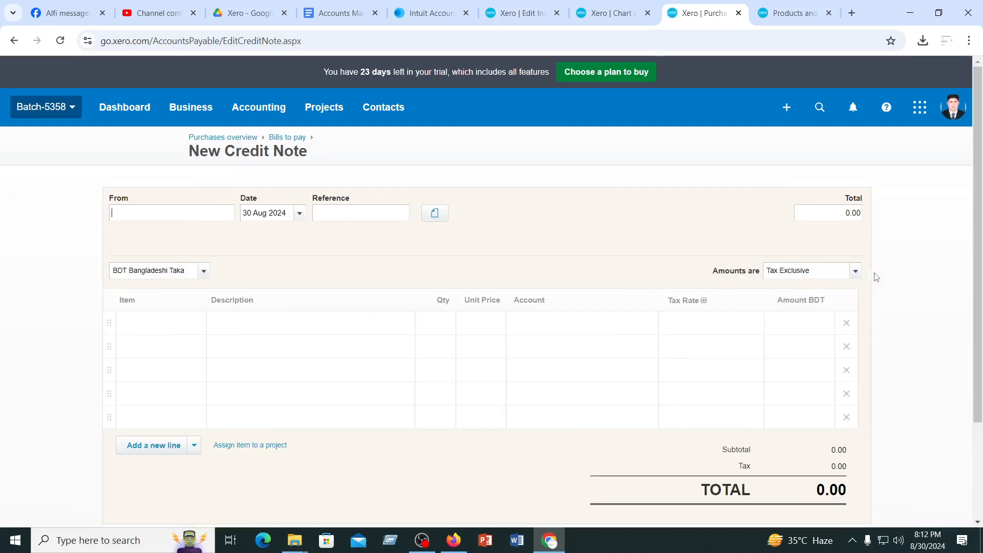
click(256, 112)
click(196, 105)
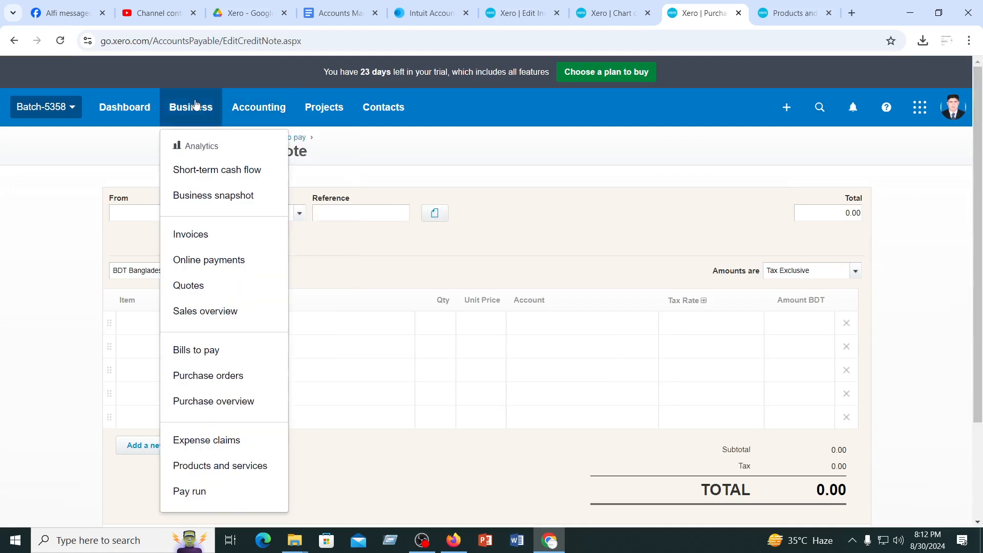
click(204, 357)
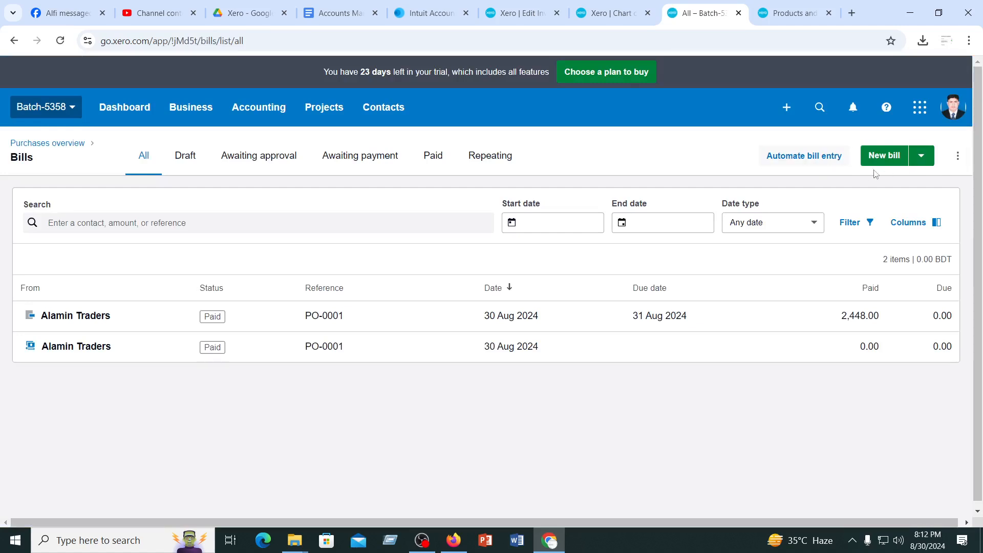
Look through the bills awaiting approval, the draft bills and the paid bills
click(921, 156)
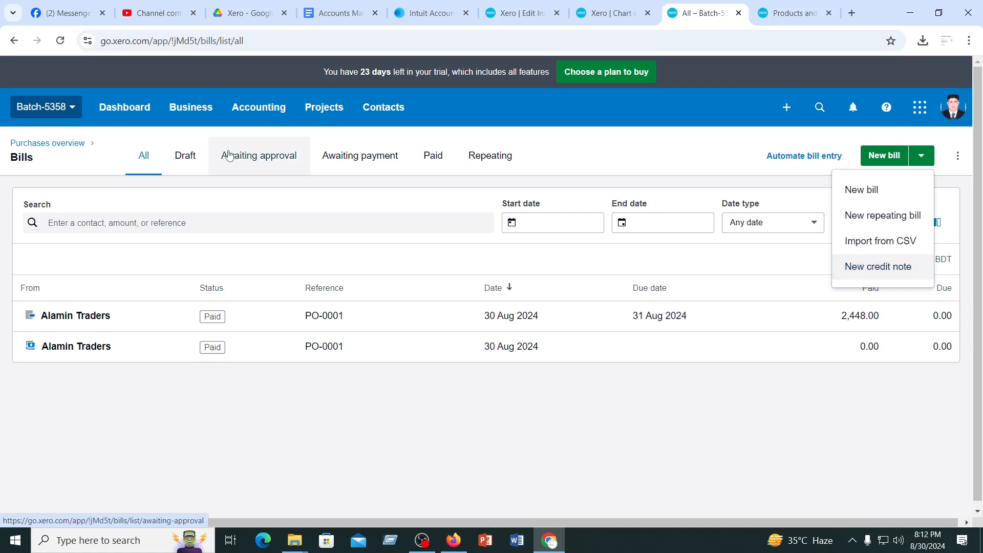
click(246, 158)
click(247, 157)
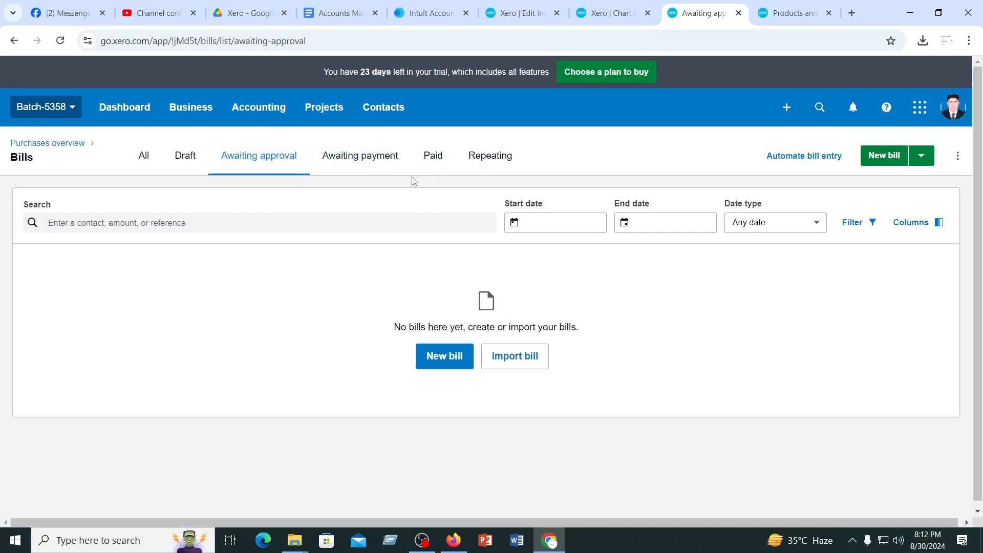
click(183, 159)
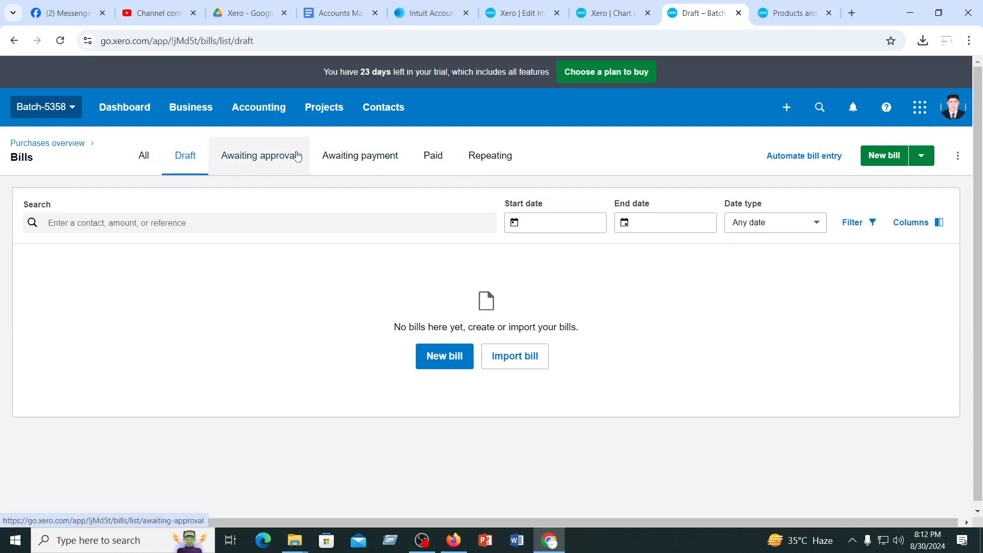
click(259, 156)
click(429, 162)
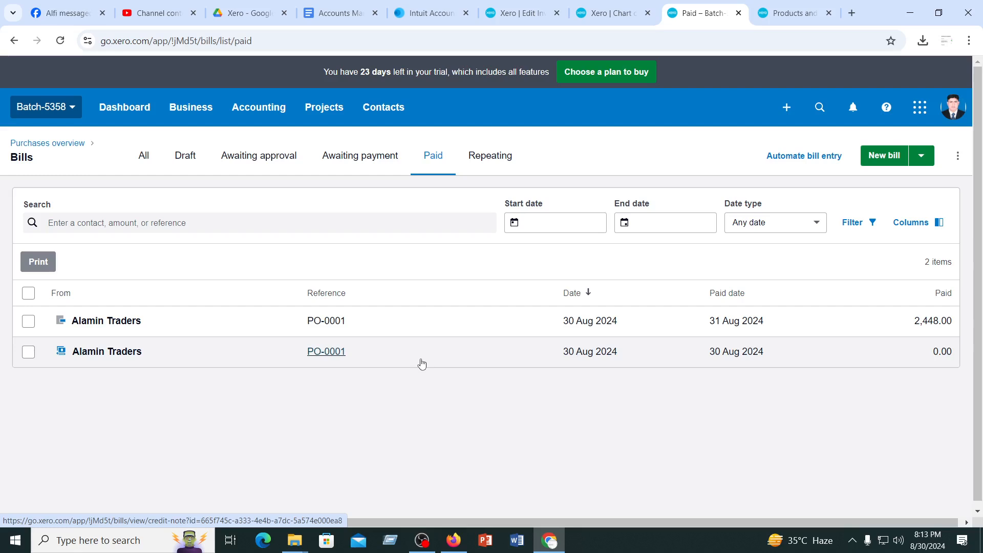
Start a new supplier credit note from Alamin Traders with item 1001, HP EliteDesk 800G1 SFF Intel Core i5 System
click(926, 161)
click(866, 269)
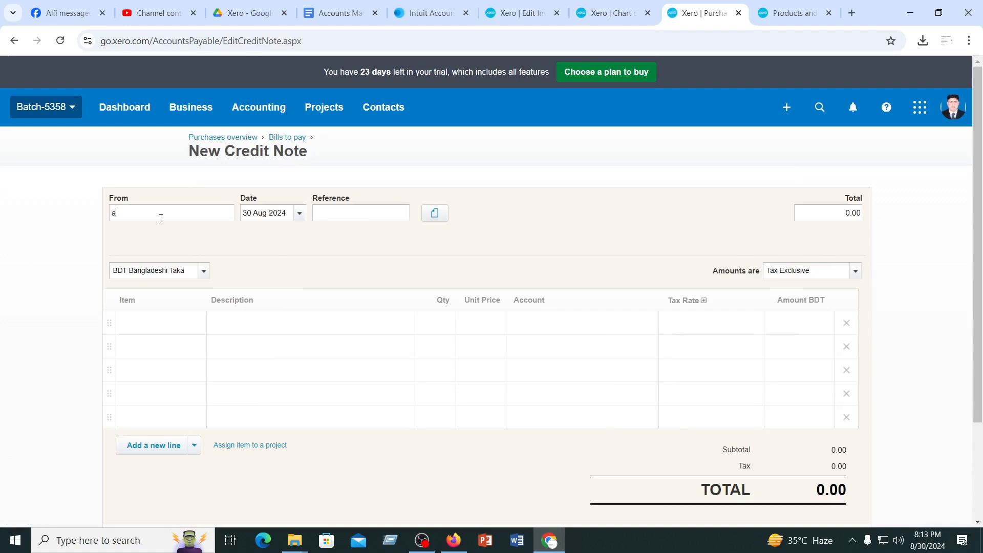
click(133, 264)
click(160, 324)
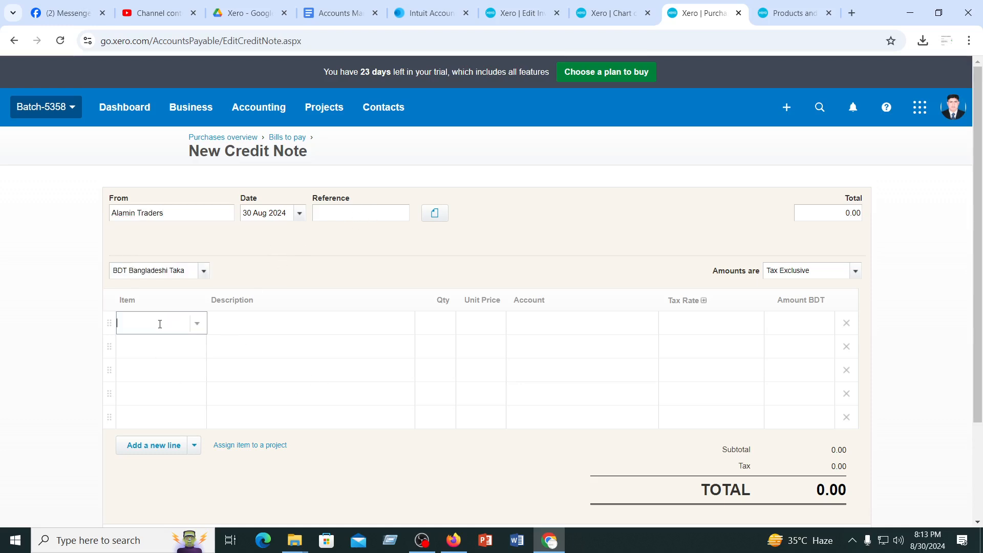
click(198, 328)
click(161, 169)
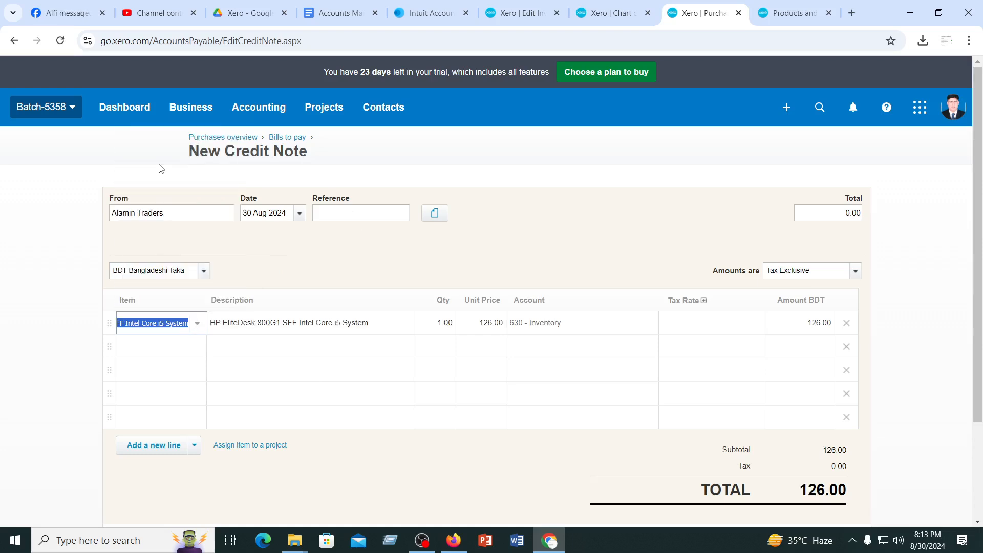
Set the quantity of the credit note's HP EliteDesk line to 2
click(438, 324)
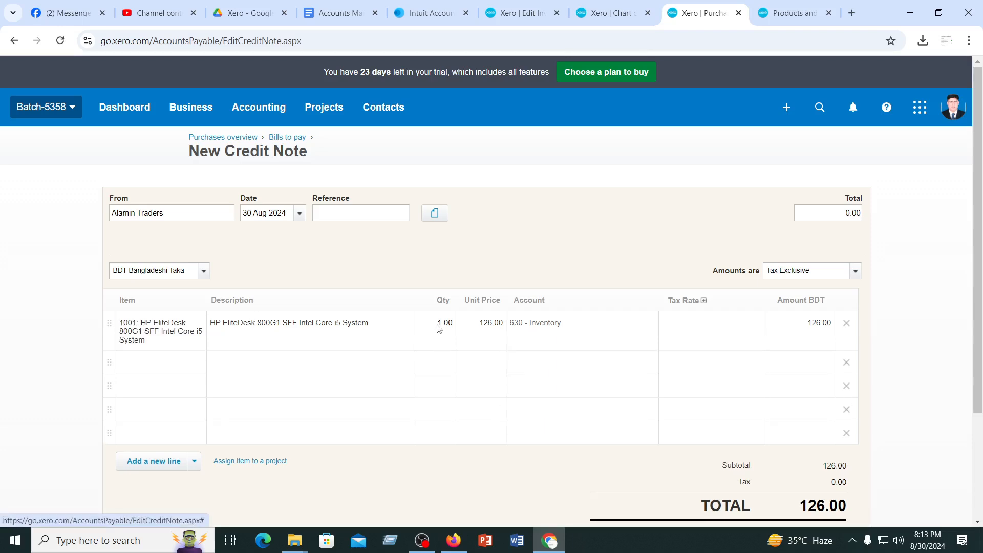
text(2)
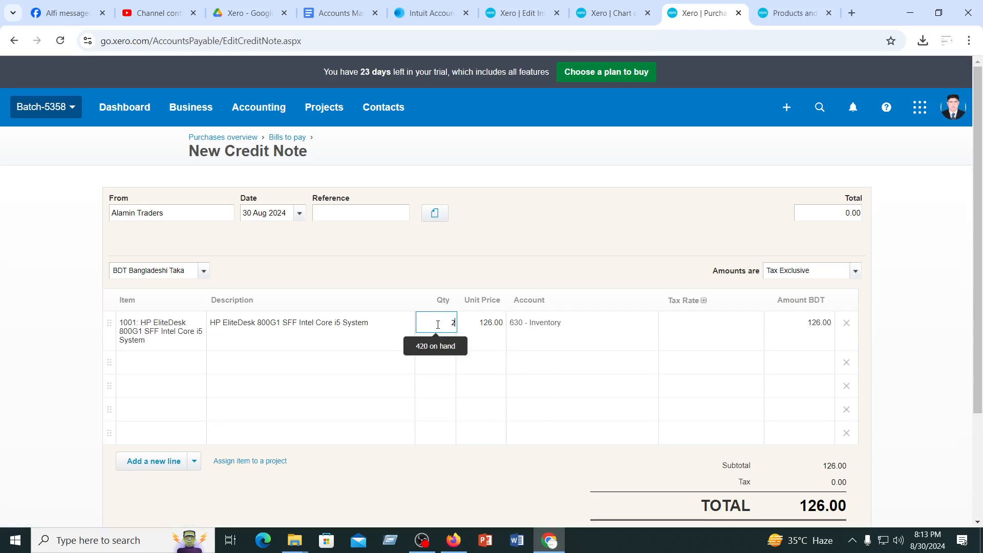
click(483, 245)
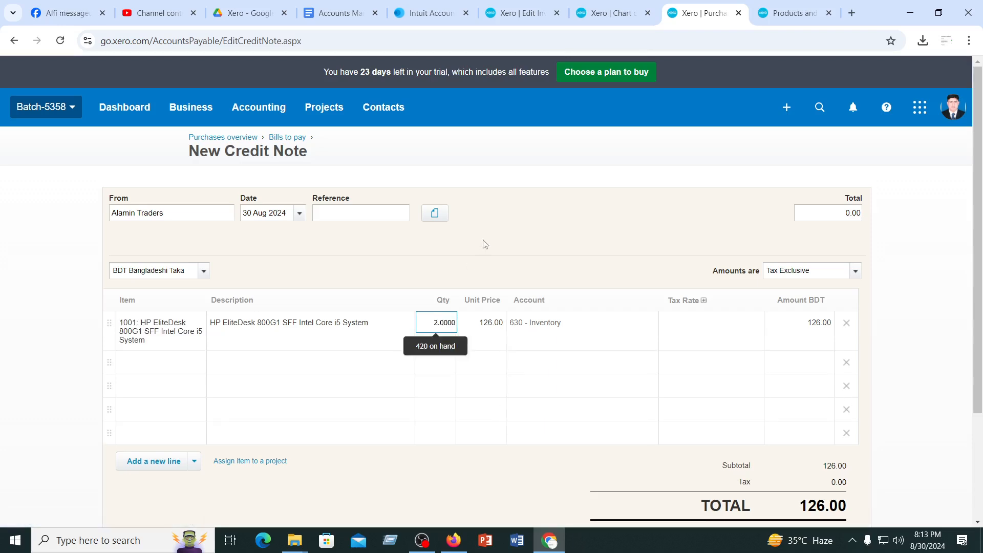
click(487, 337)
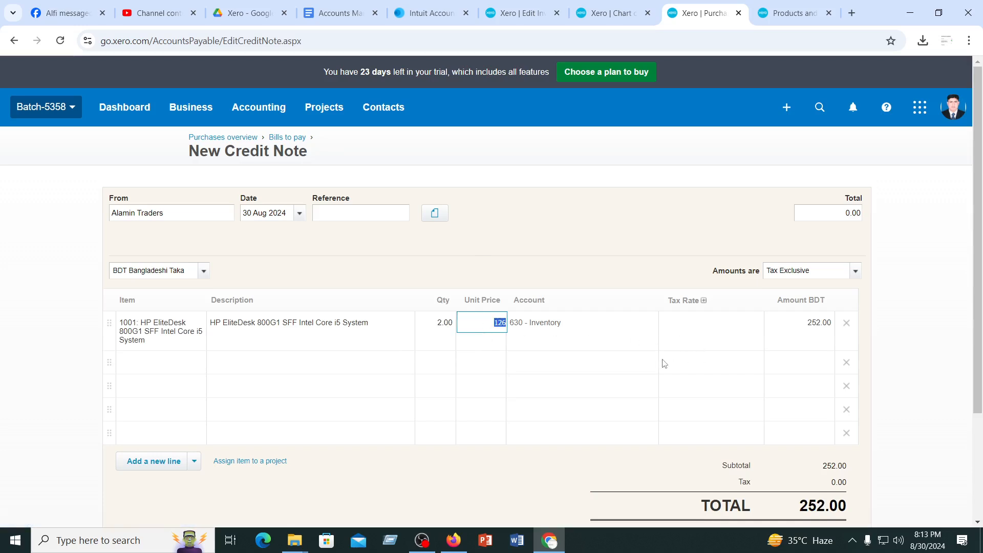
scroll(356, 395, down, 3)
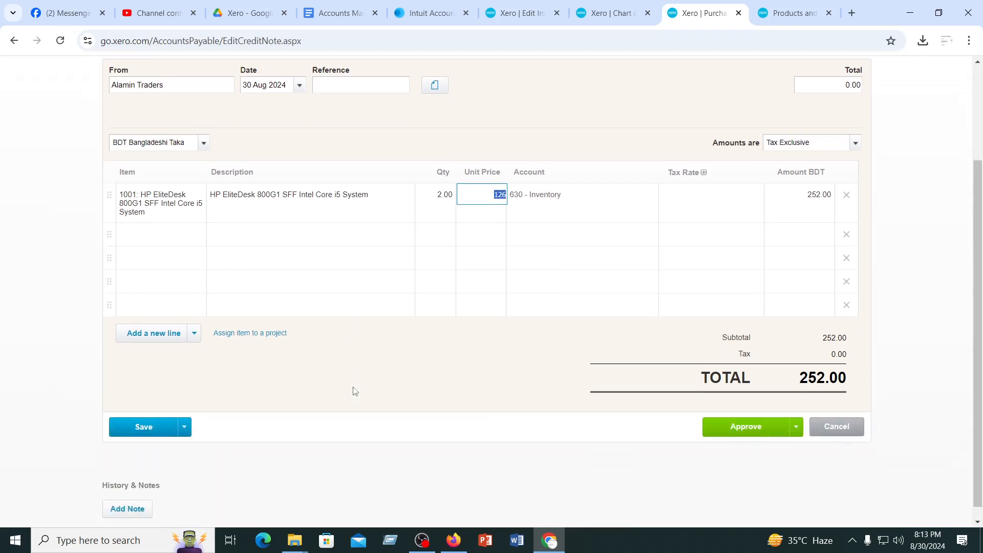
click(444, 200)
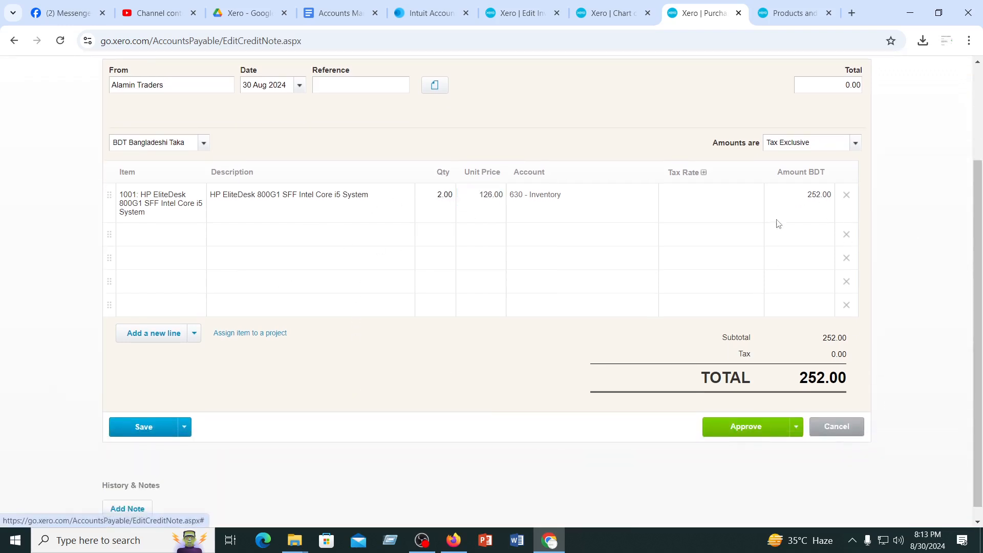
Set the credit note line's tax rate to Tax Exempt (0%) and approve the credit note
click(746, 428)
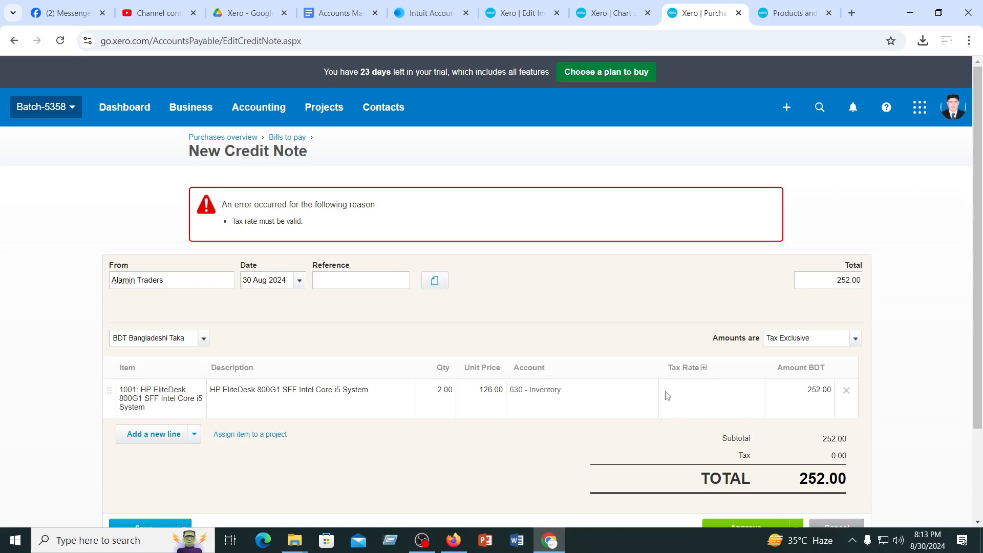
click(699, 388)
click(755, 391)
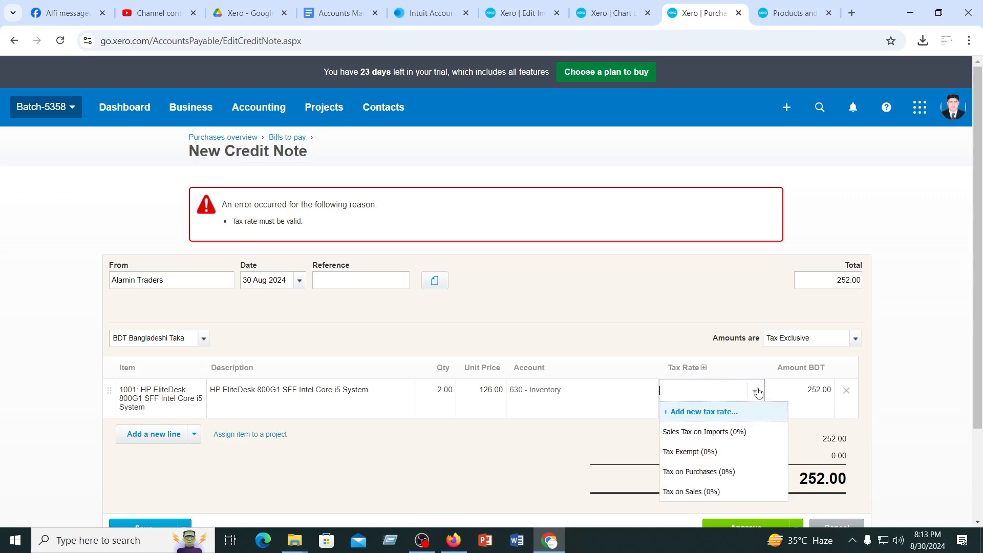
click(705, 456)
scroll(510, 395, down, 1)
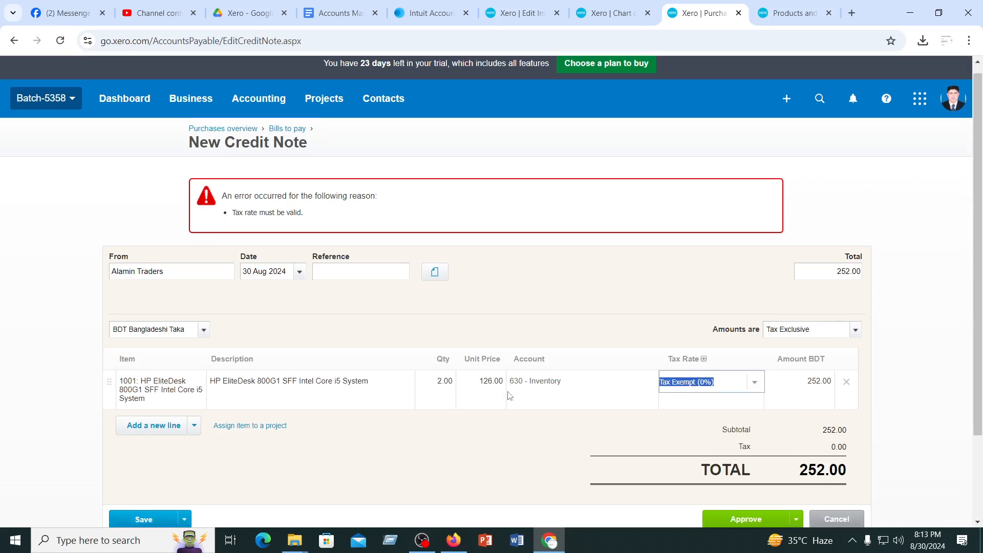
click(747, 467)
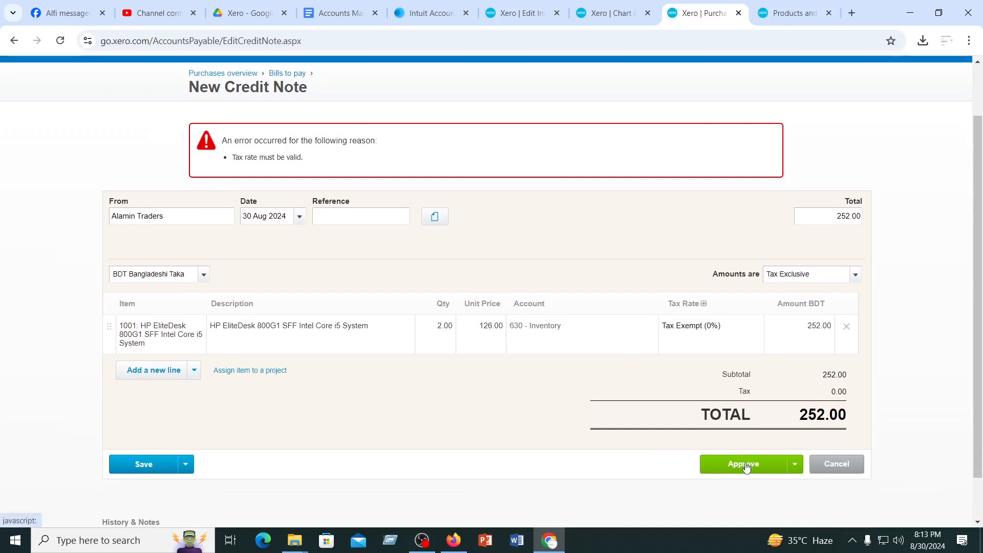
click(746, 464)
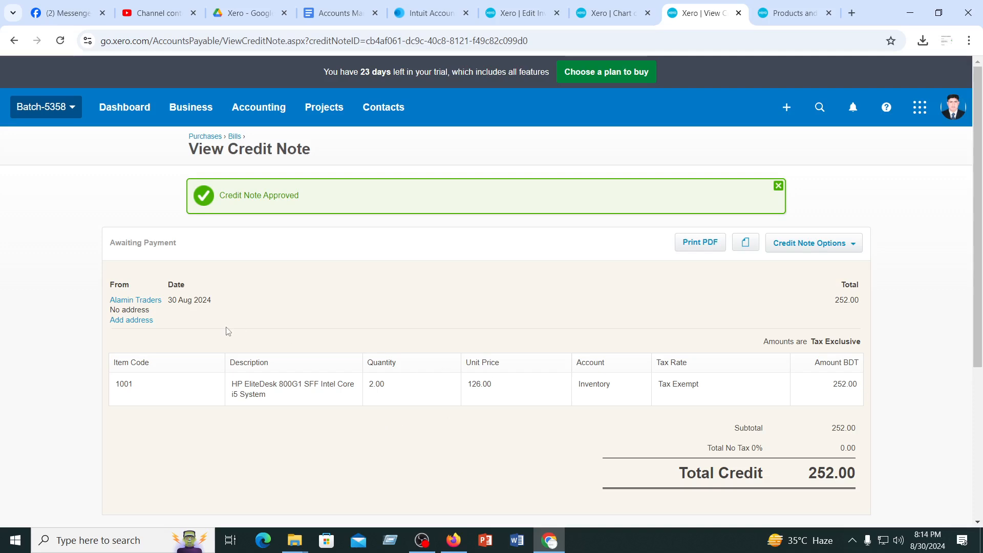
Return to the bills and start a new bill from Alamin Traders with the due date 3 Sep 2024
click(235, 137)
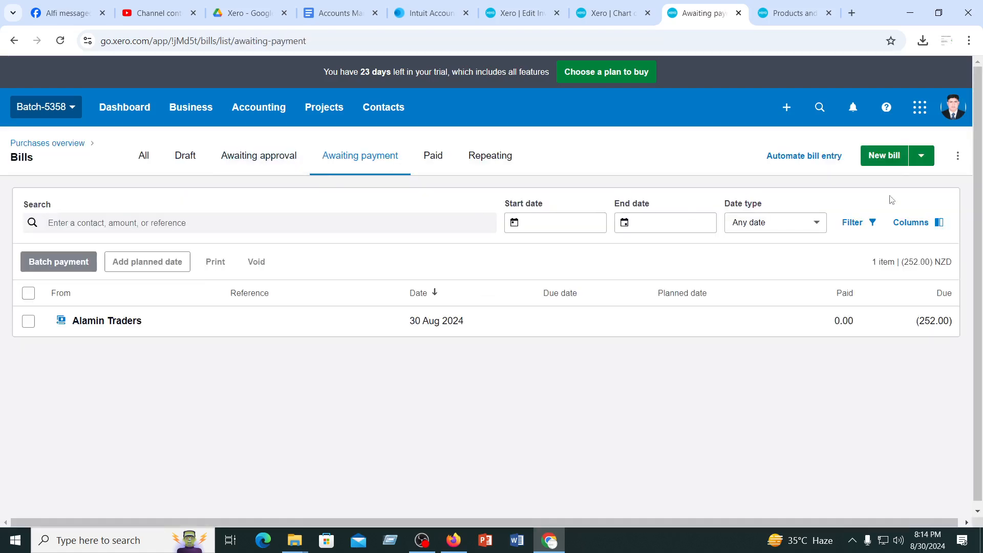
click(887, 159)
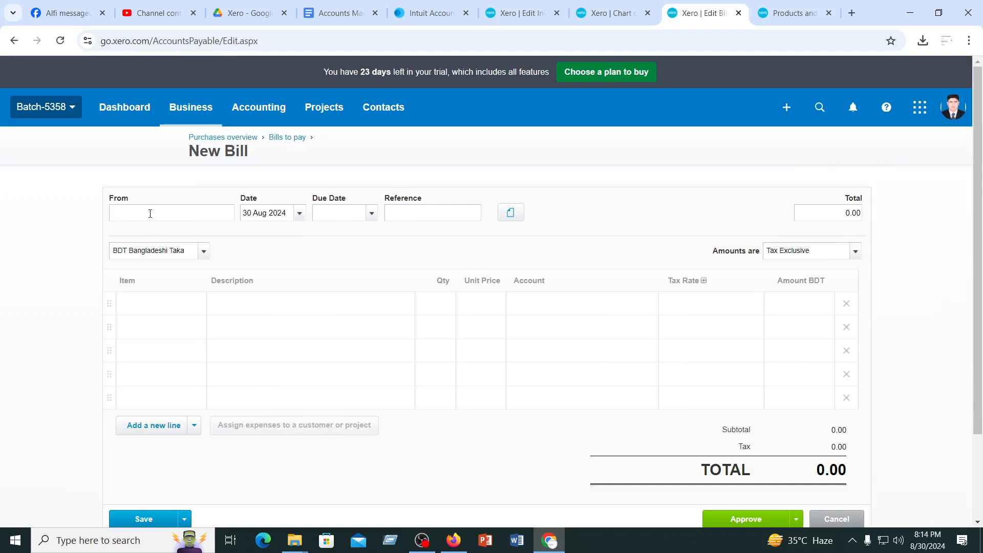
text(A)
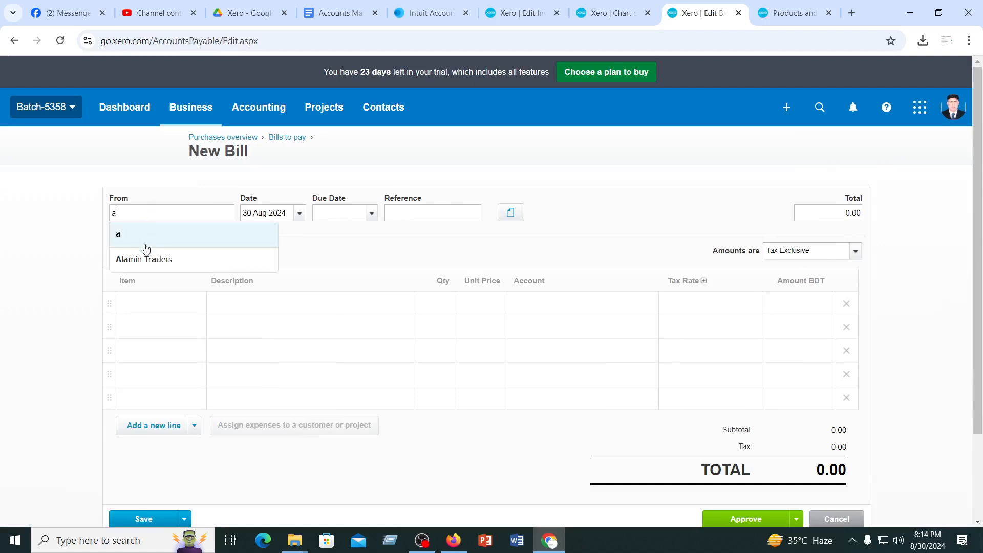
click(145, 256)
key(Tab)
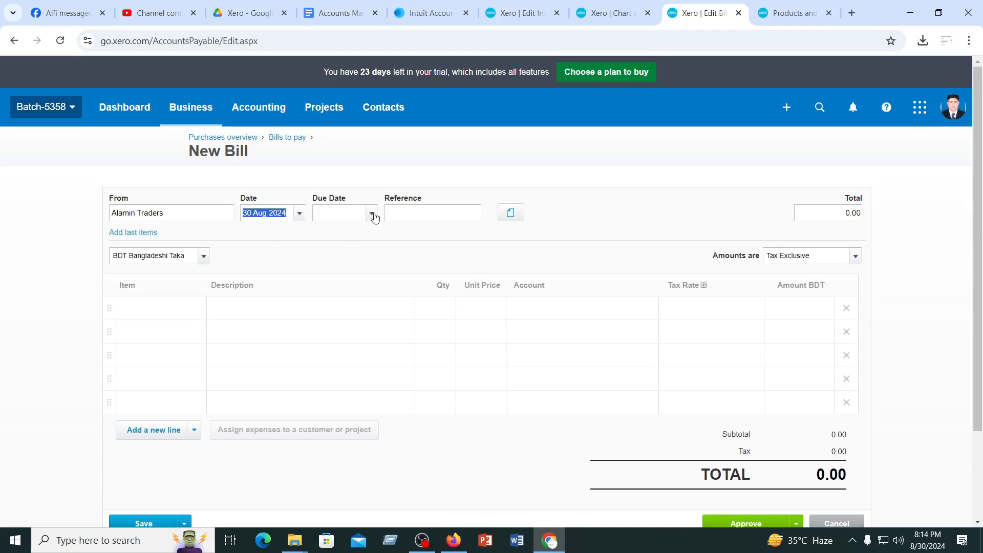
click(372, 213)
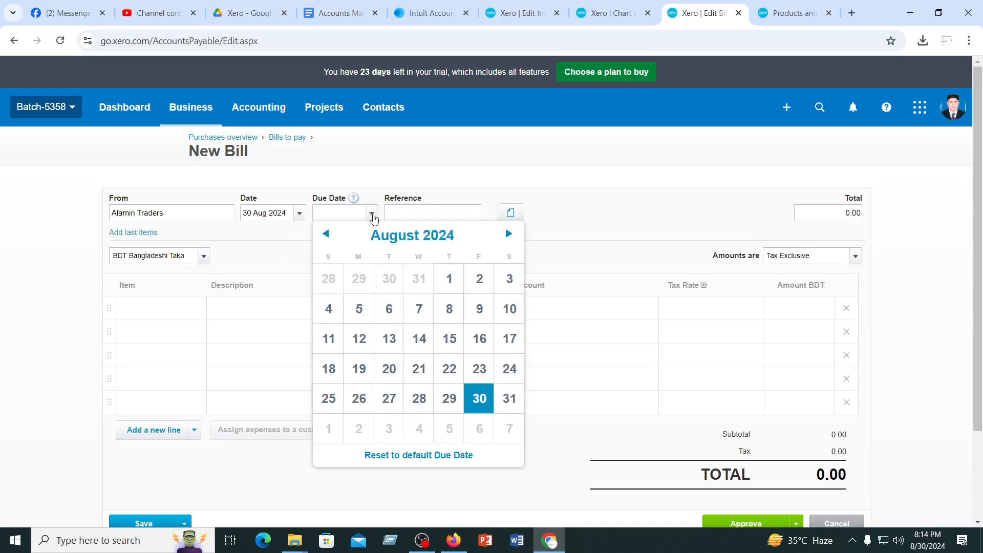
click(508, 234)
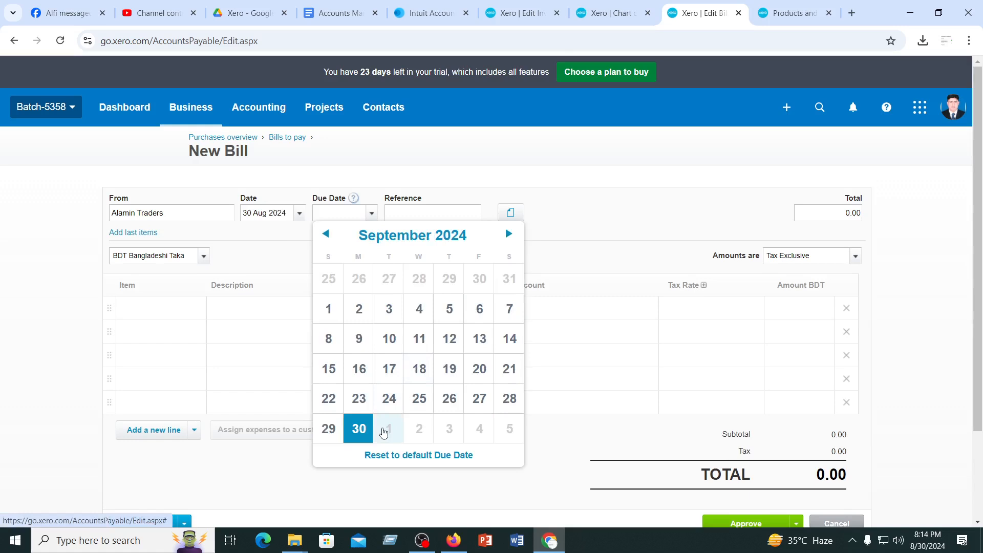
click(389, 309)
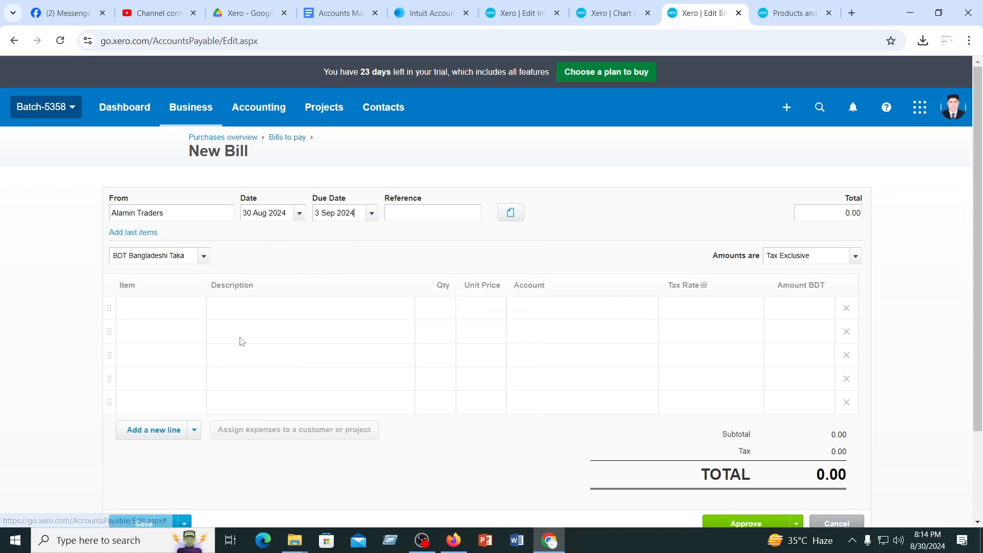
Add item 1001, HP EliteDesk 800G1 SFF Intel Core i5 System, to the bill with a quantity of 10
click(259, 309)
click(162, 307)
click(200, 309)
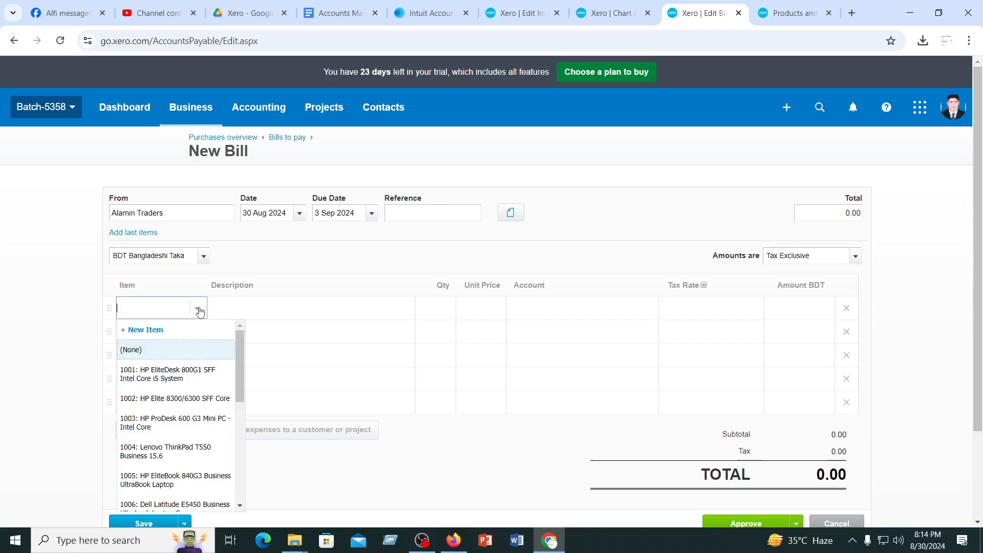
click(147, 374)
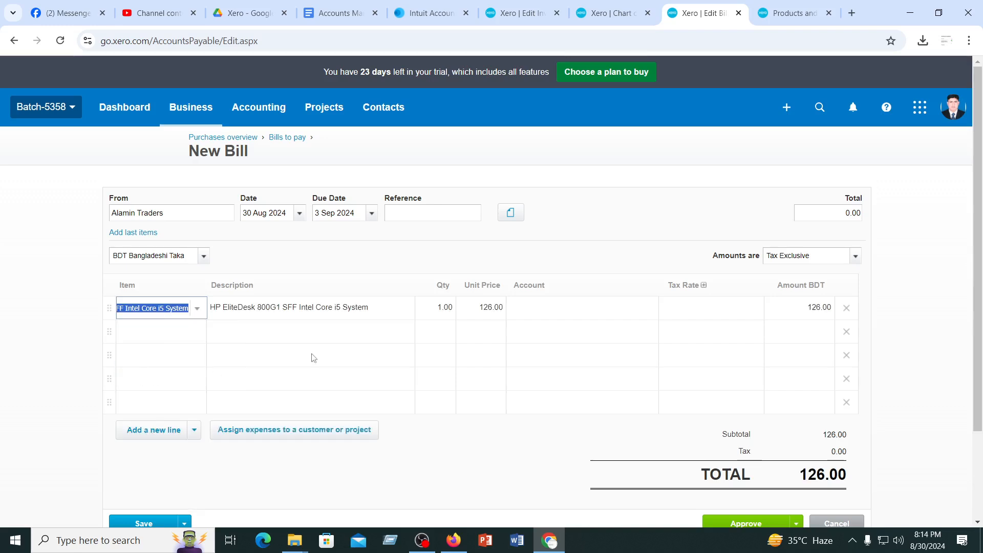
click(442, 307)
text(10)
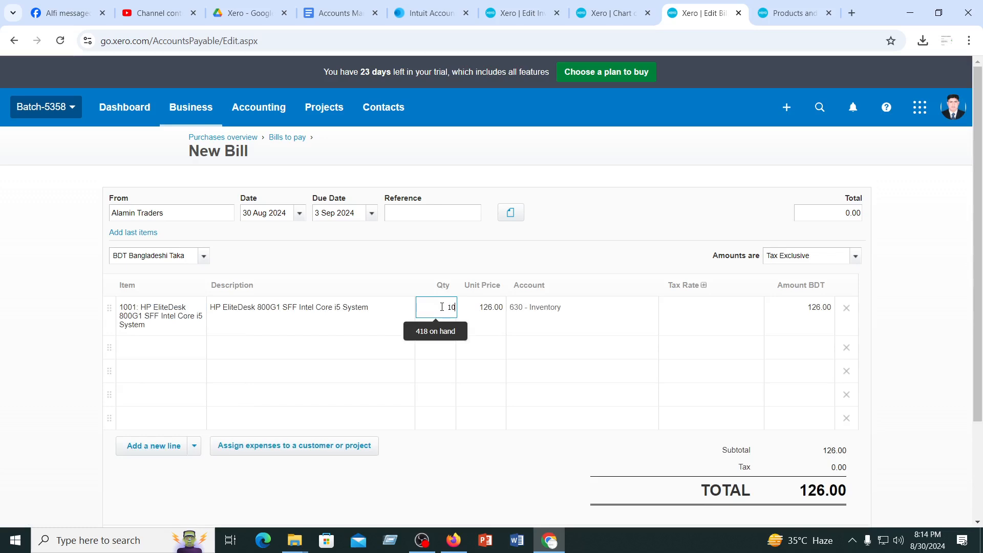
click(482, 228)
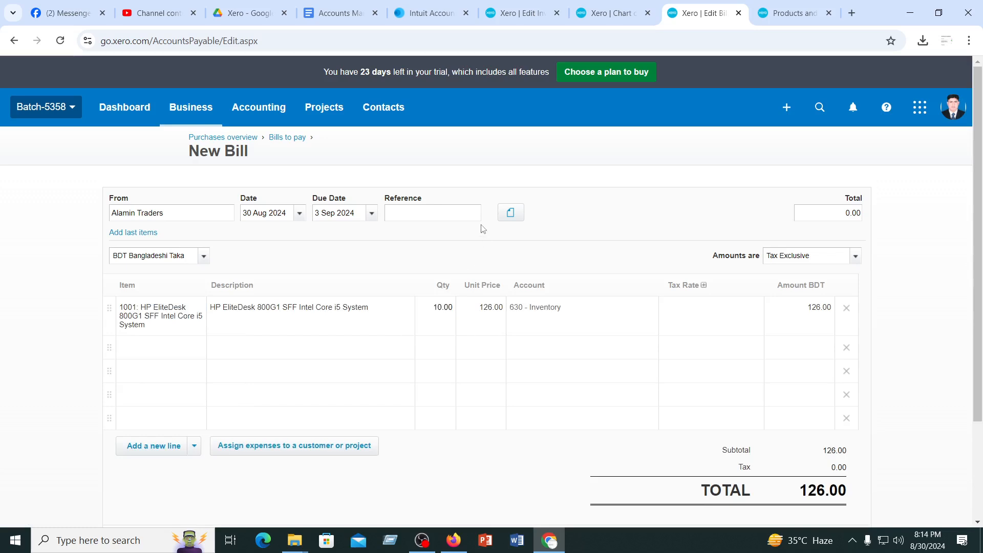
Set the bill line's tax rate to Tax Exempt (0%) and approve the bill
click(685, 305)
click(755, 310)
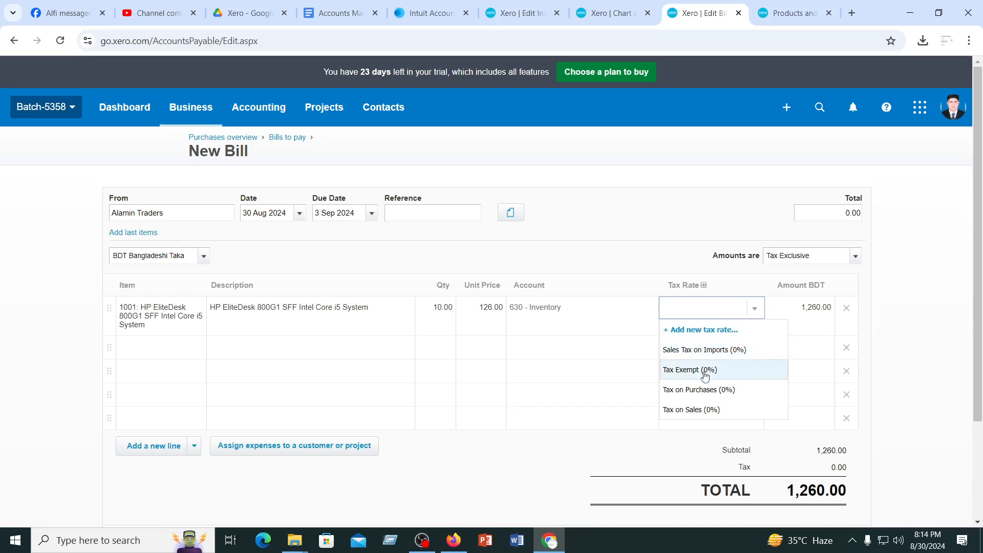
click(689, 371)
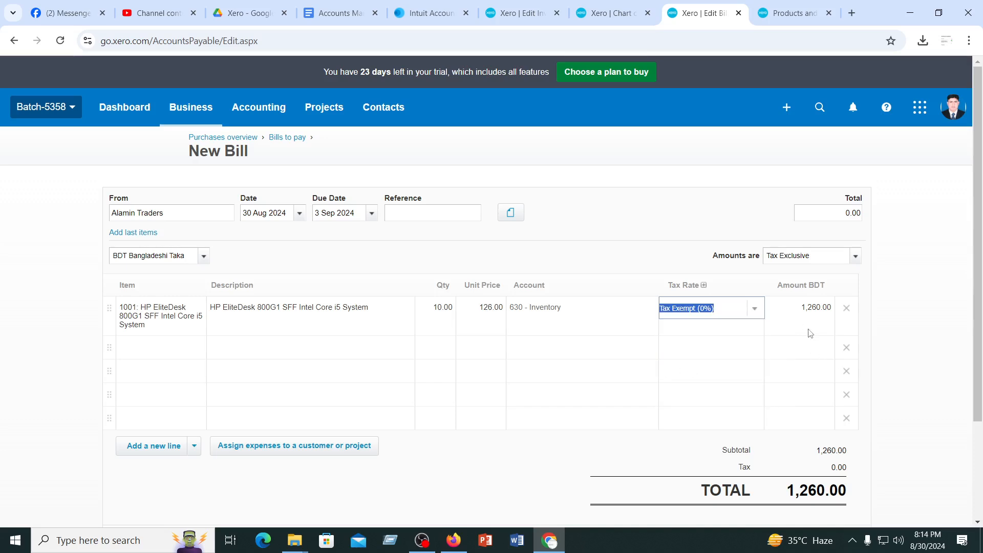
scroll(587, 353, down, 3)
click(733, 417)
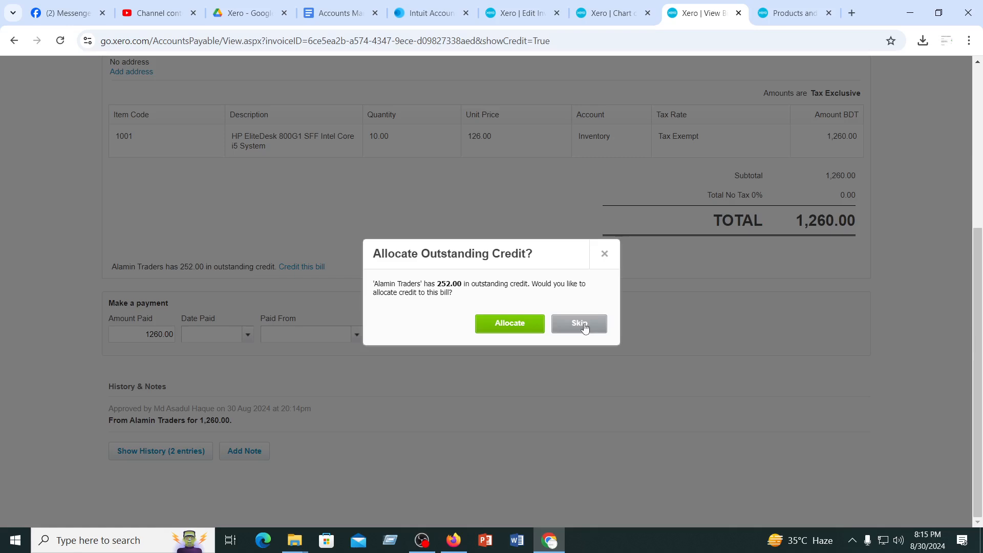
Allocate 252 of the outstanding Alamin Traders credit to the new bill
click(493, 325)
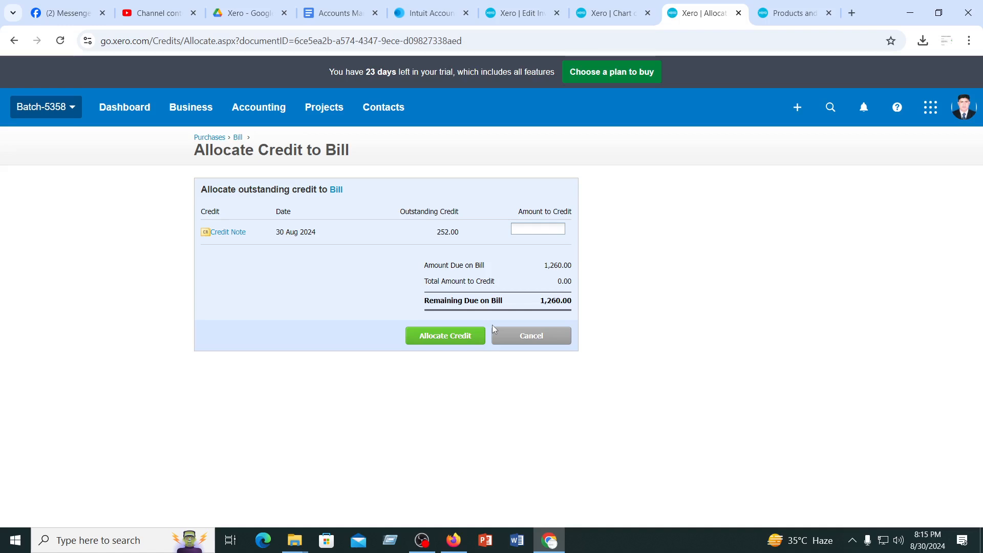
click(545, 227)
text(252)
click(443, 340)
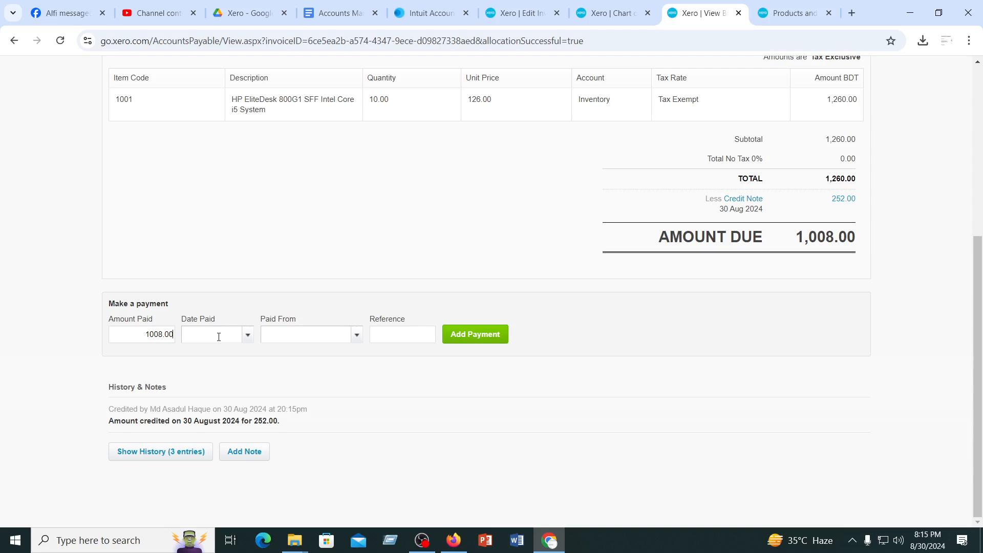
Record the 1008.00 payment on the Alamin Traders bill, dated 31 Aug 2024 and paid from ABC Bank Account
click(249, 336)
click(377, 280)
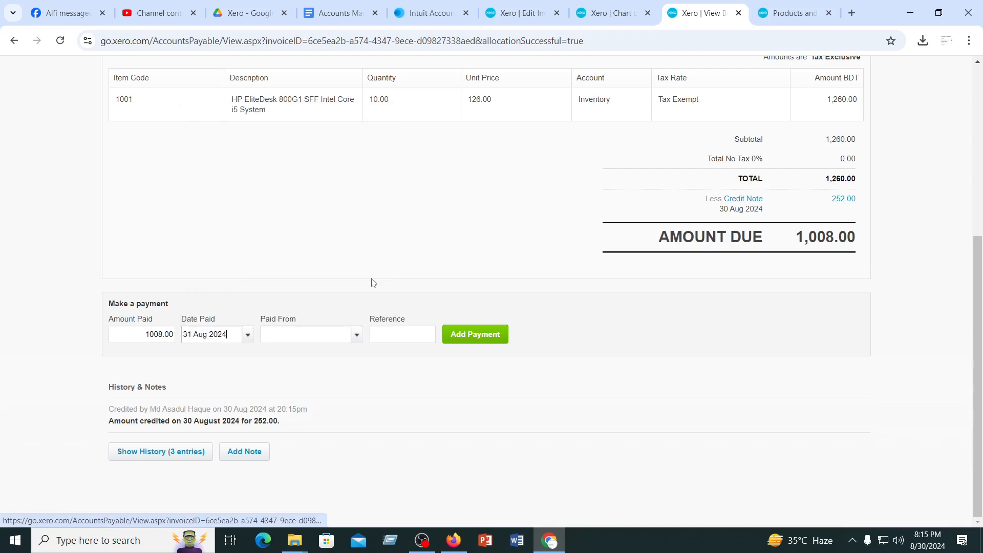
click(357, 336)
click(314, 379)
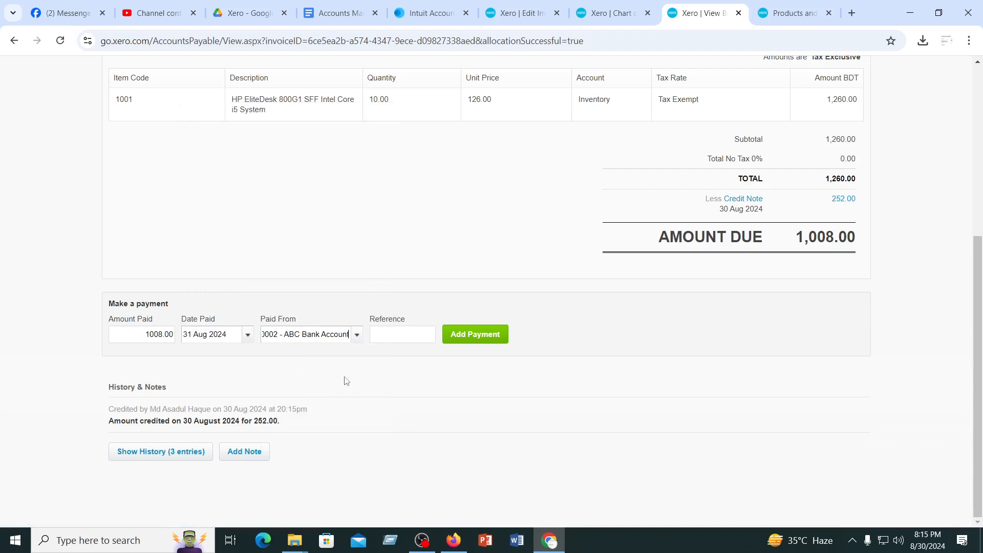
click(484, 336)
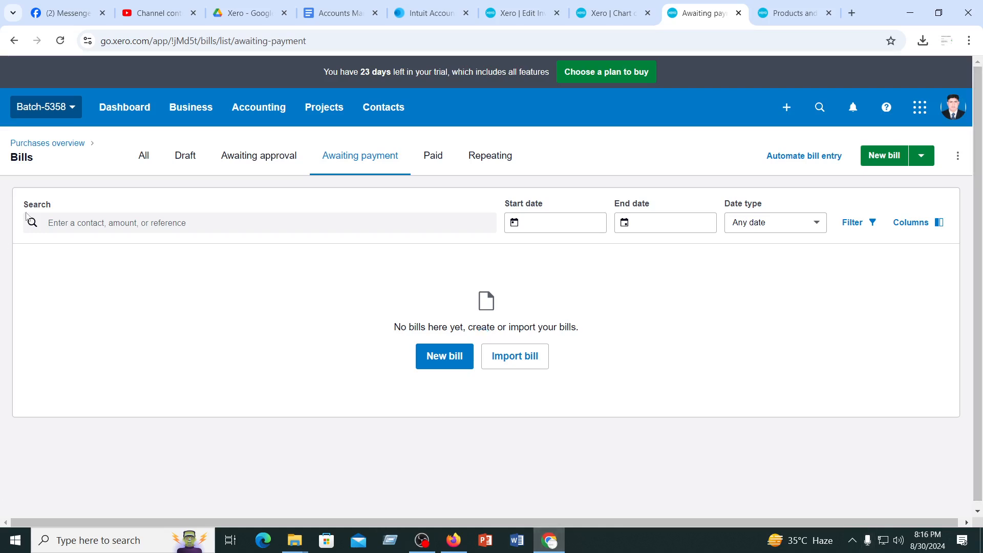
Open the Fixed assets page of the organisation's accounting area
click(262, 111)
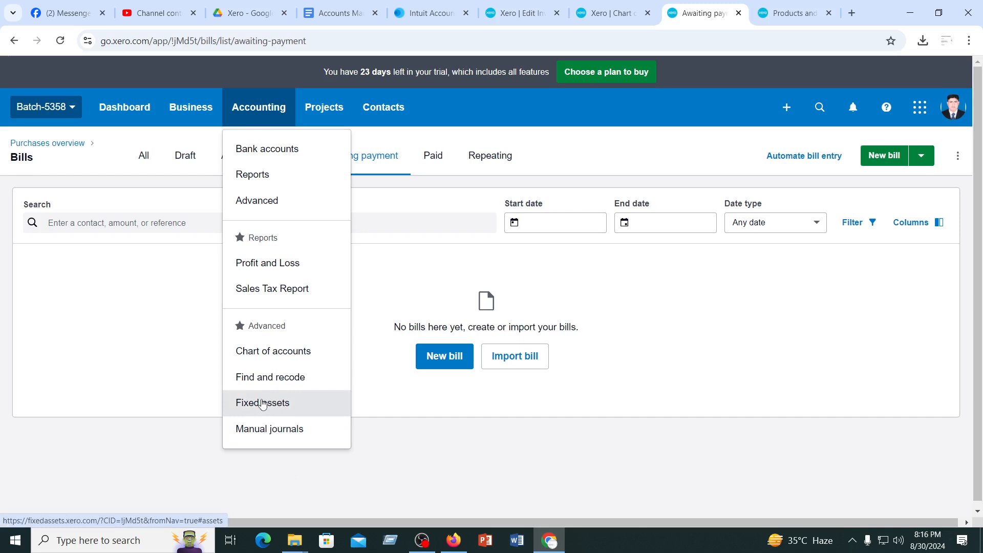
click(786, 107)
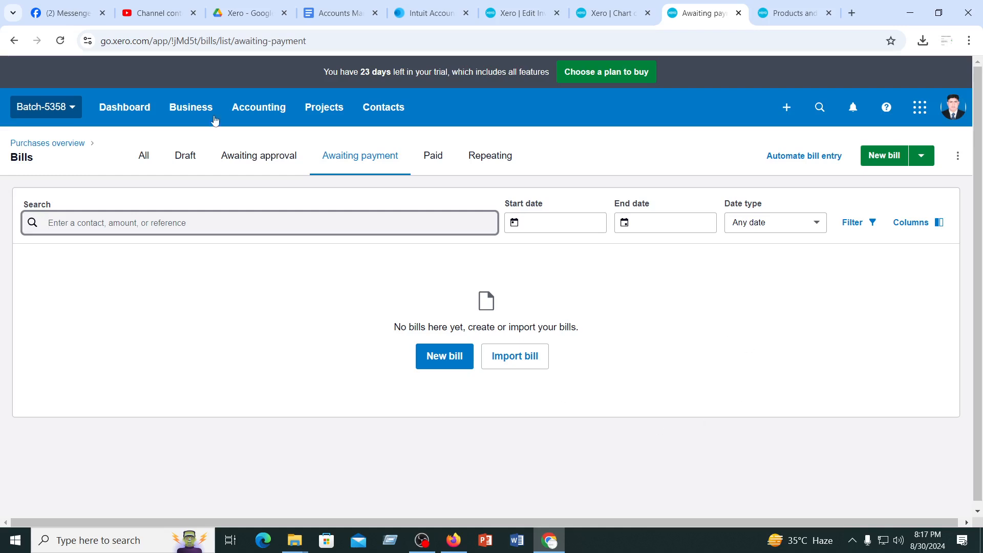
click(258, 112)
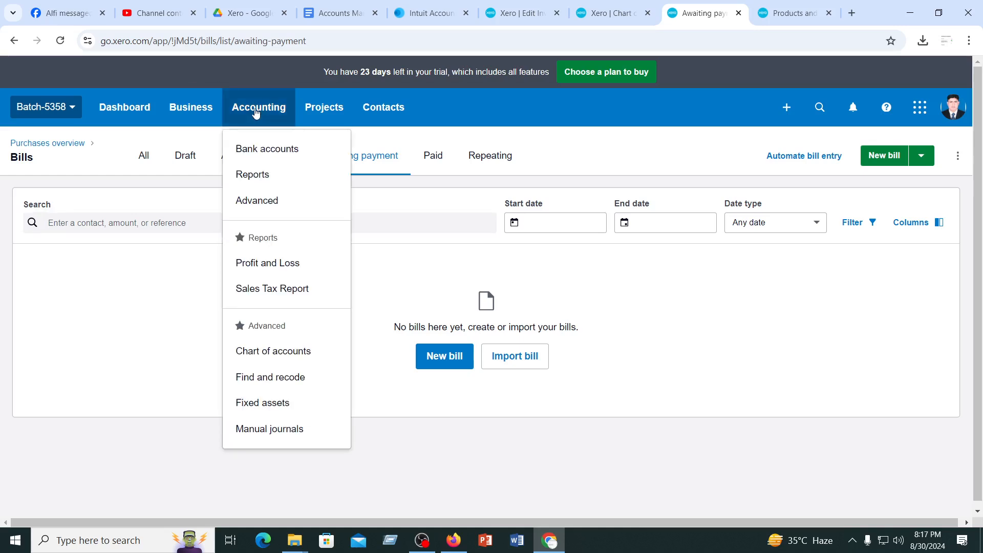
click(260, 404)
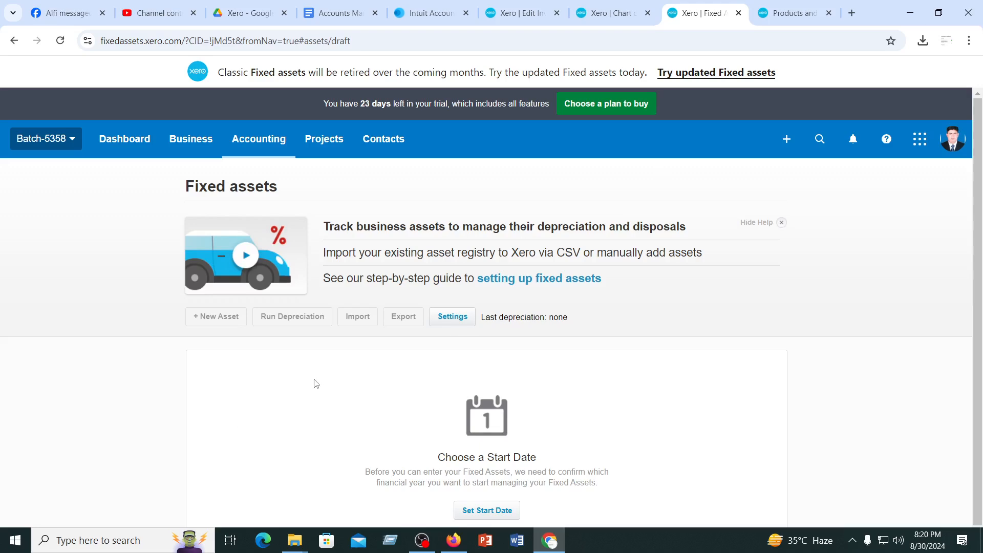
Look over the Fixed assets page and its start date dialog, closing the dialog without saving a date
scroll(251, 405, down, 1)
scroll(259, 389, up, 1)
click(222, 316)
scroll(615, 397, down, 1)
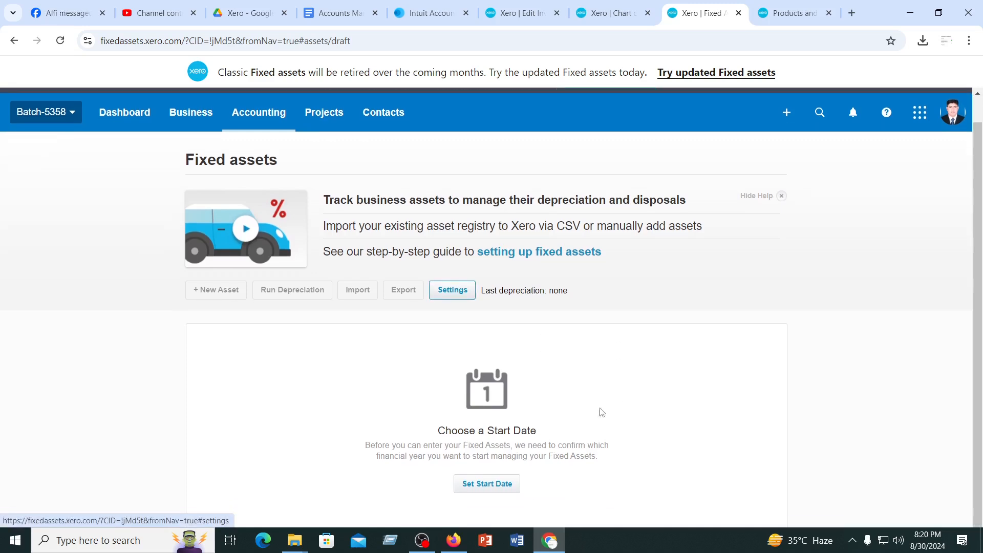
click(487, 488)
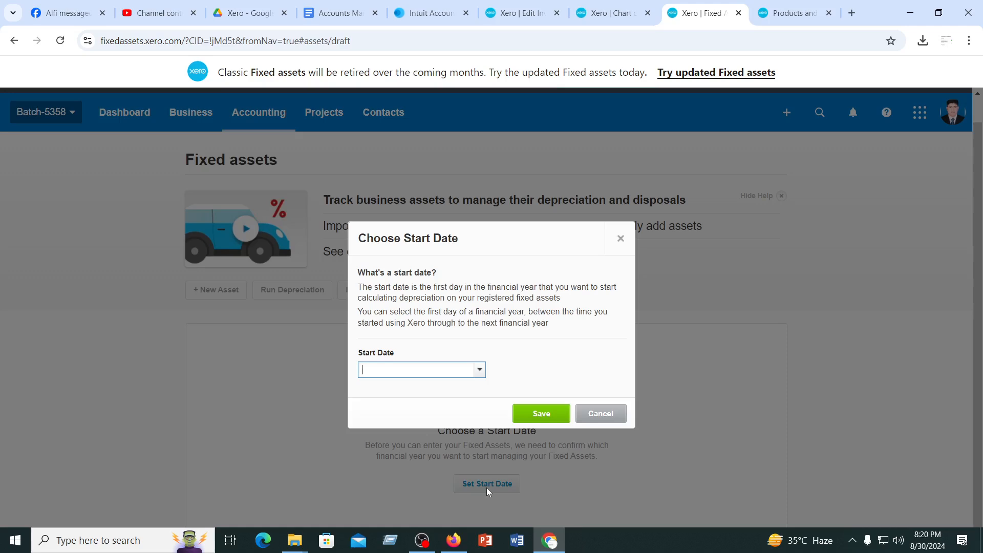
click(612, 414)
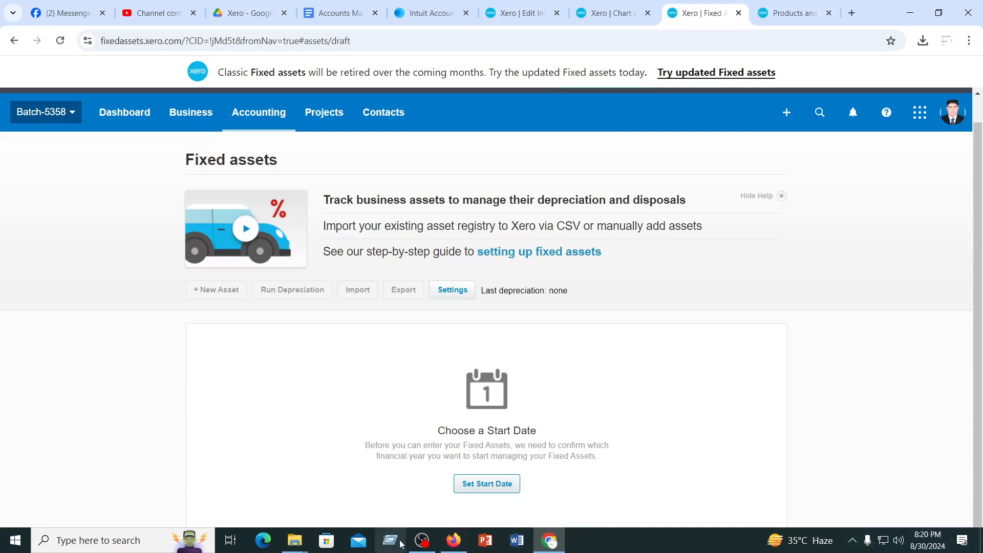
click(423, 540)
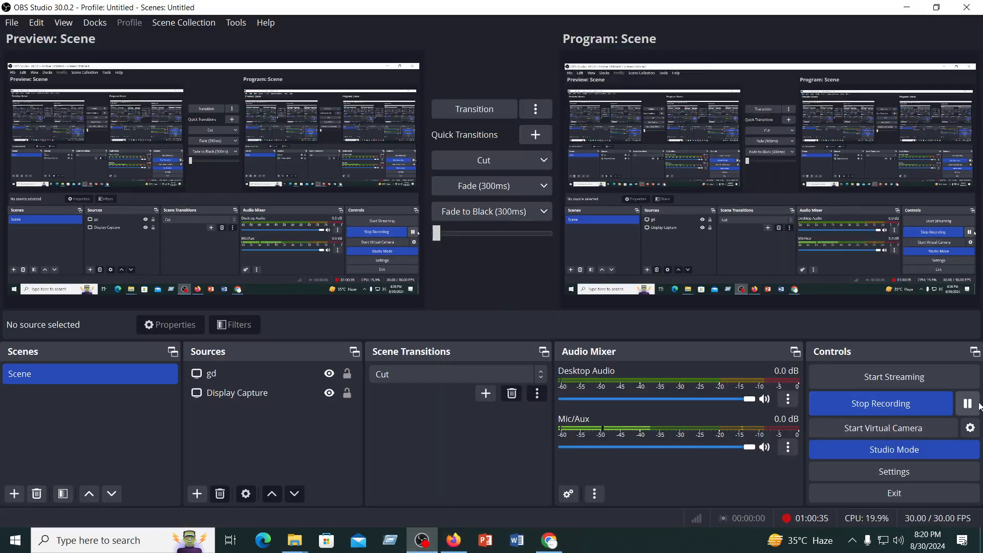